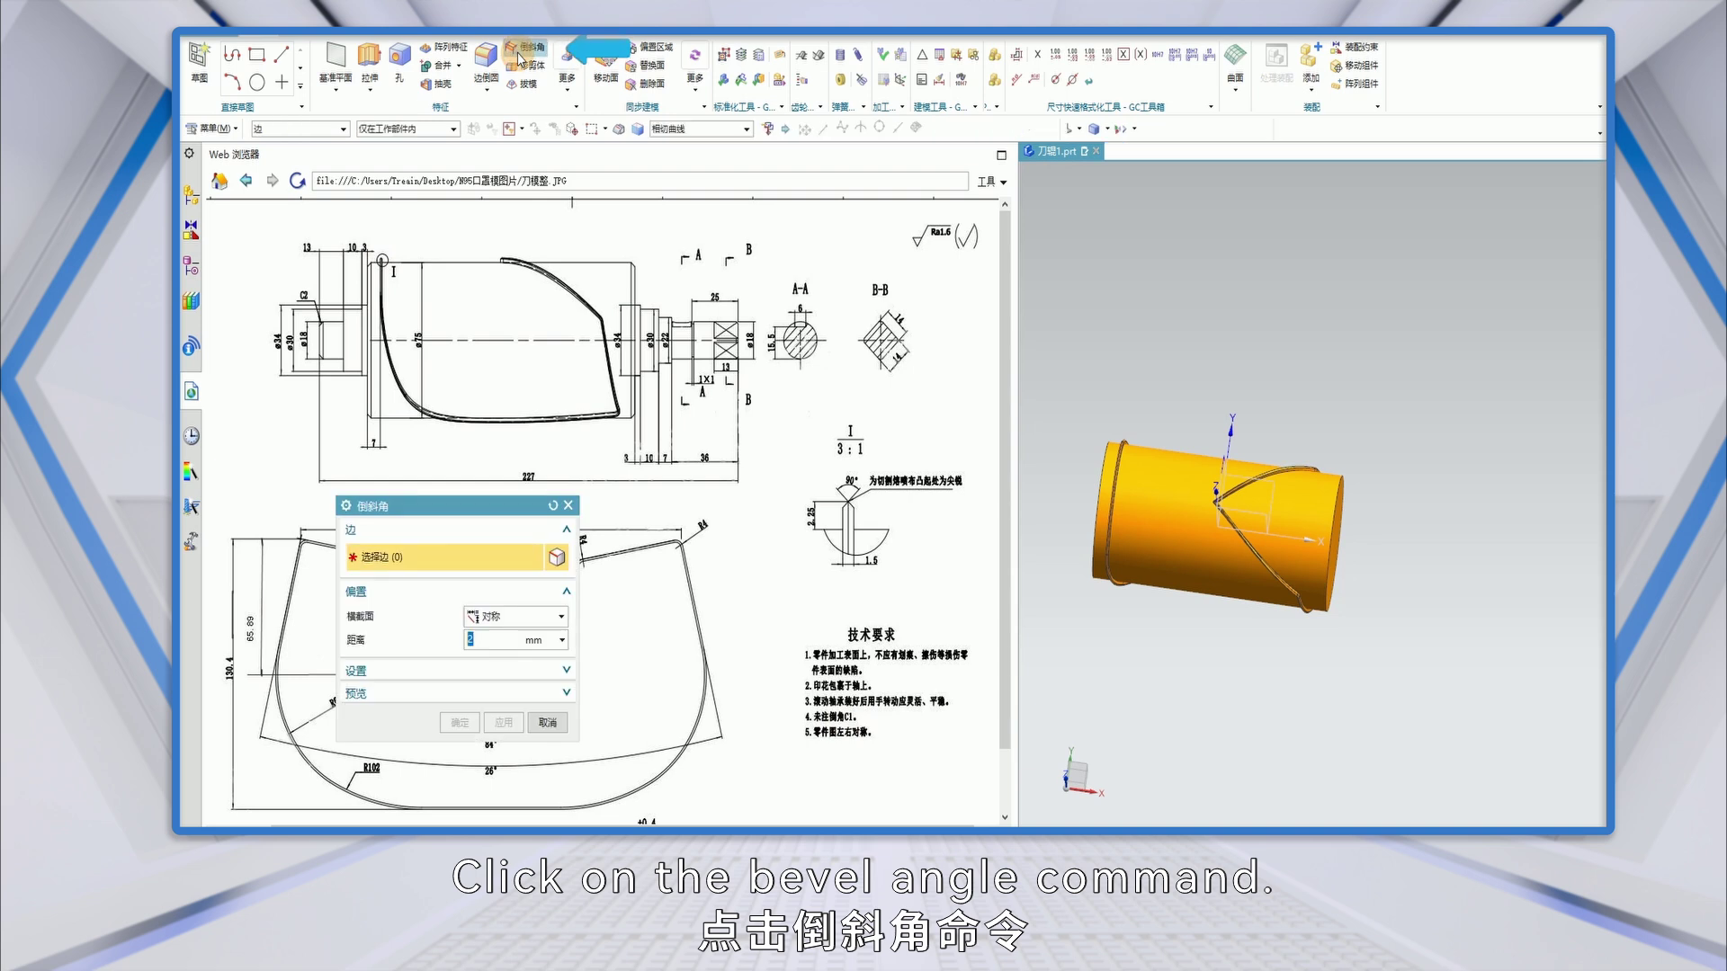
Chamfer both circular end edges of the roller body with a symmetric 1 mm offset.
type("1")
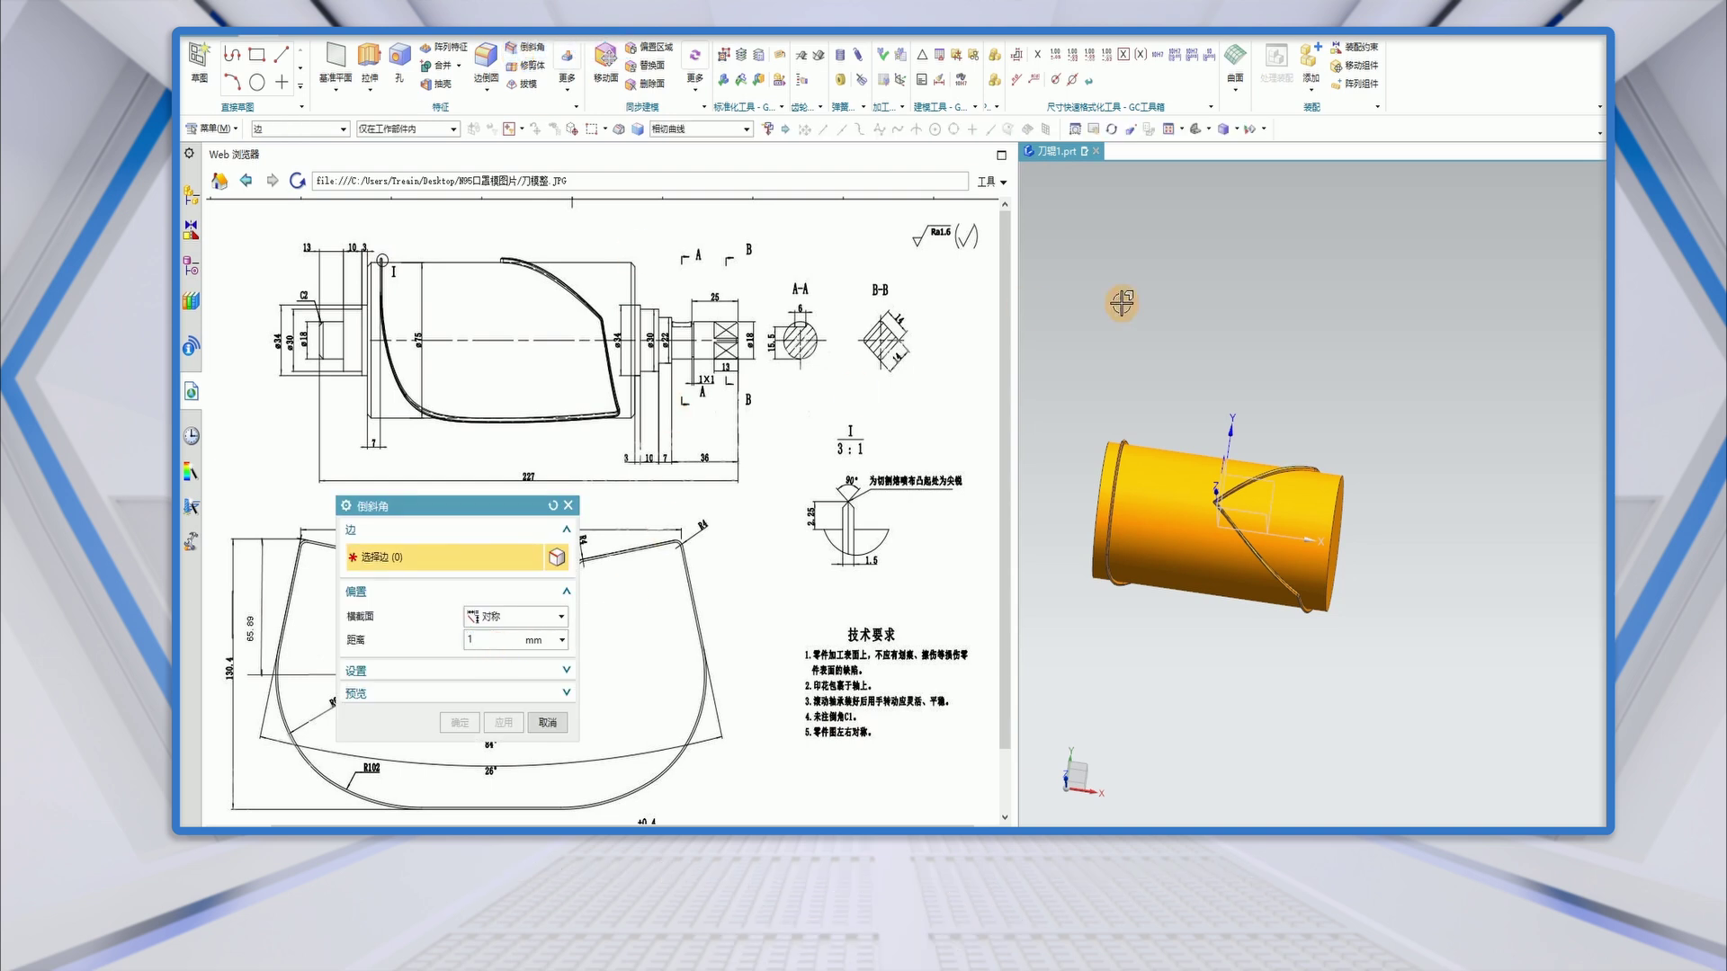
middle_click_drag(1062, 526, 1120, 467)
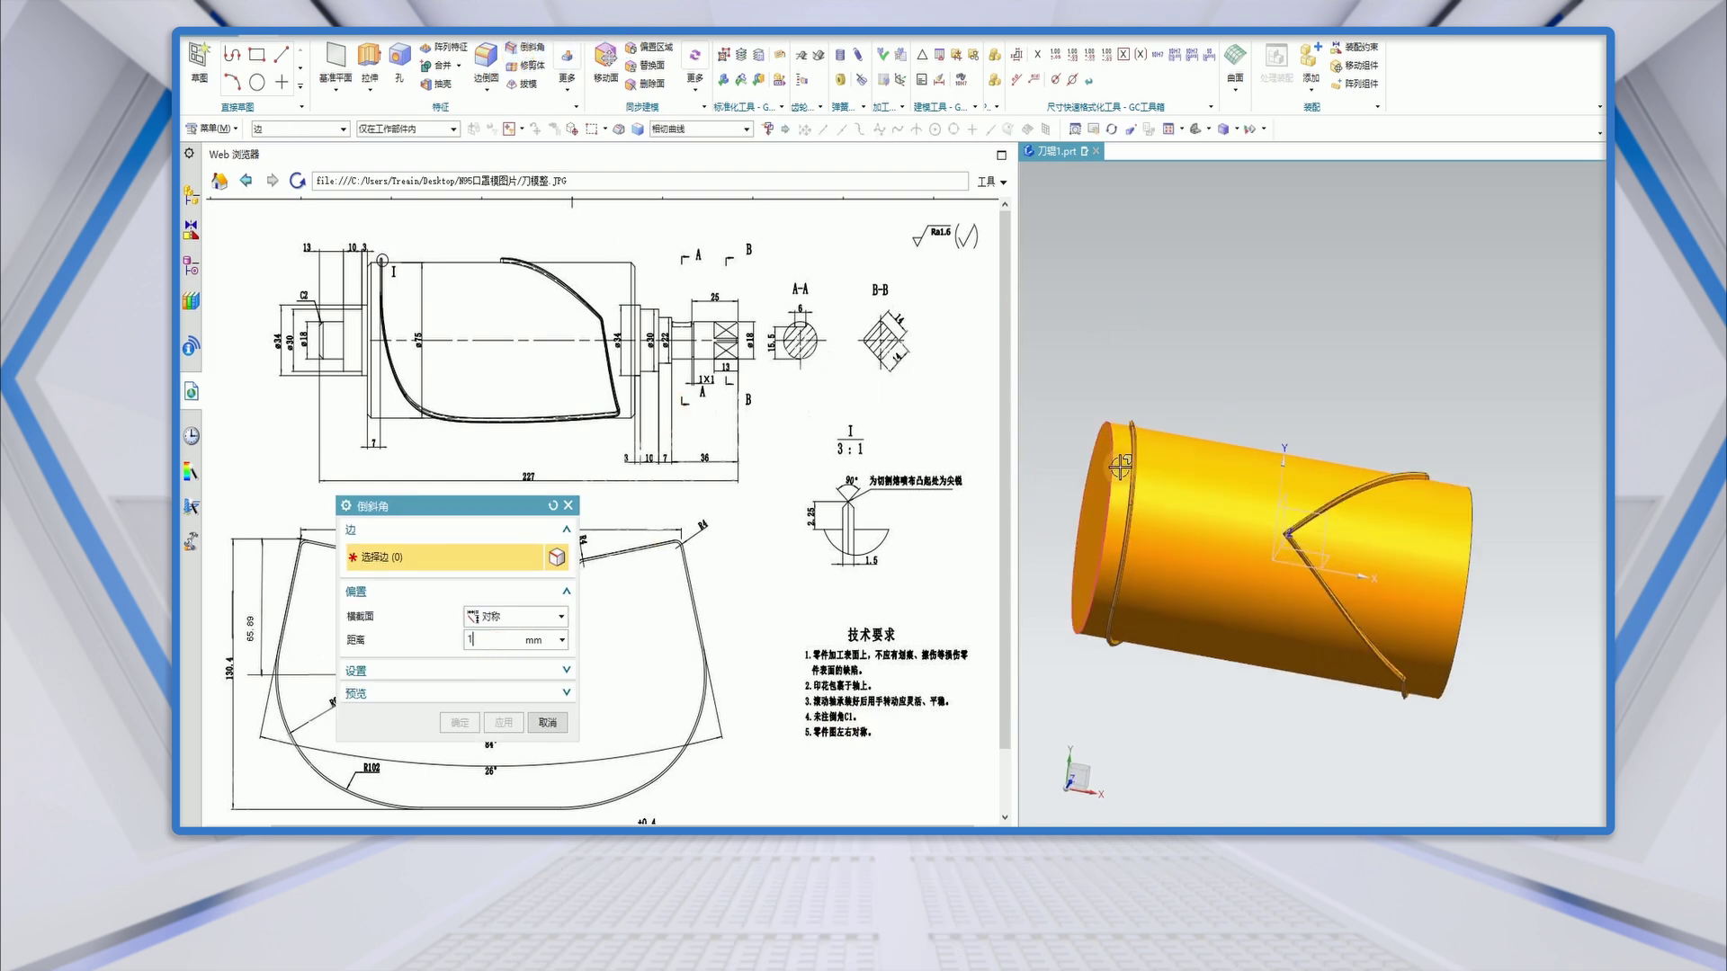
left_click(1113, 463)
left_click(1470, 548)
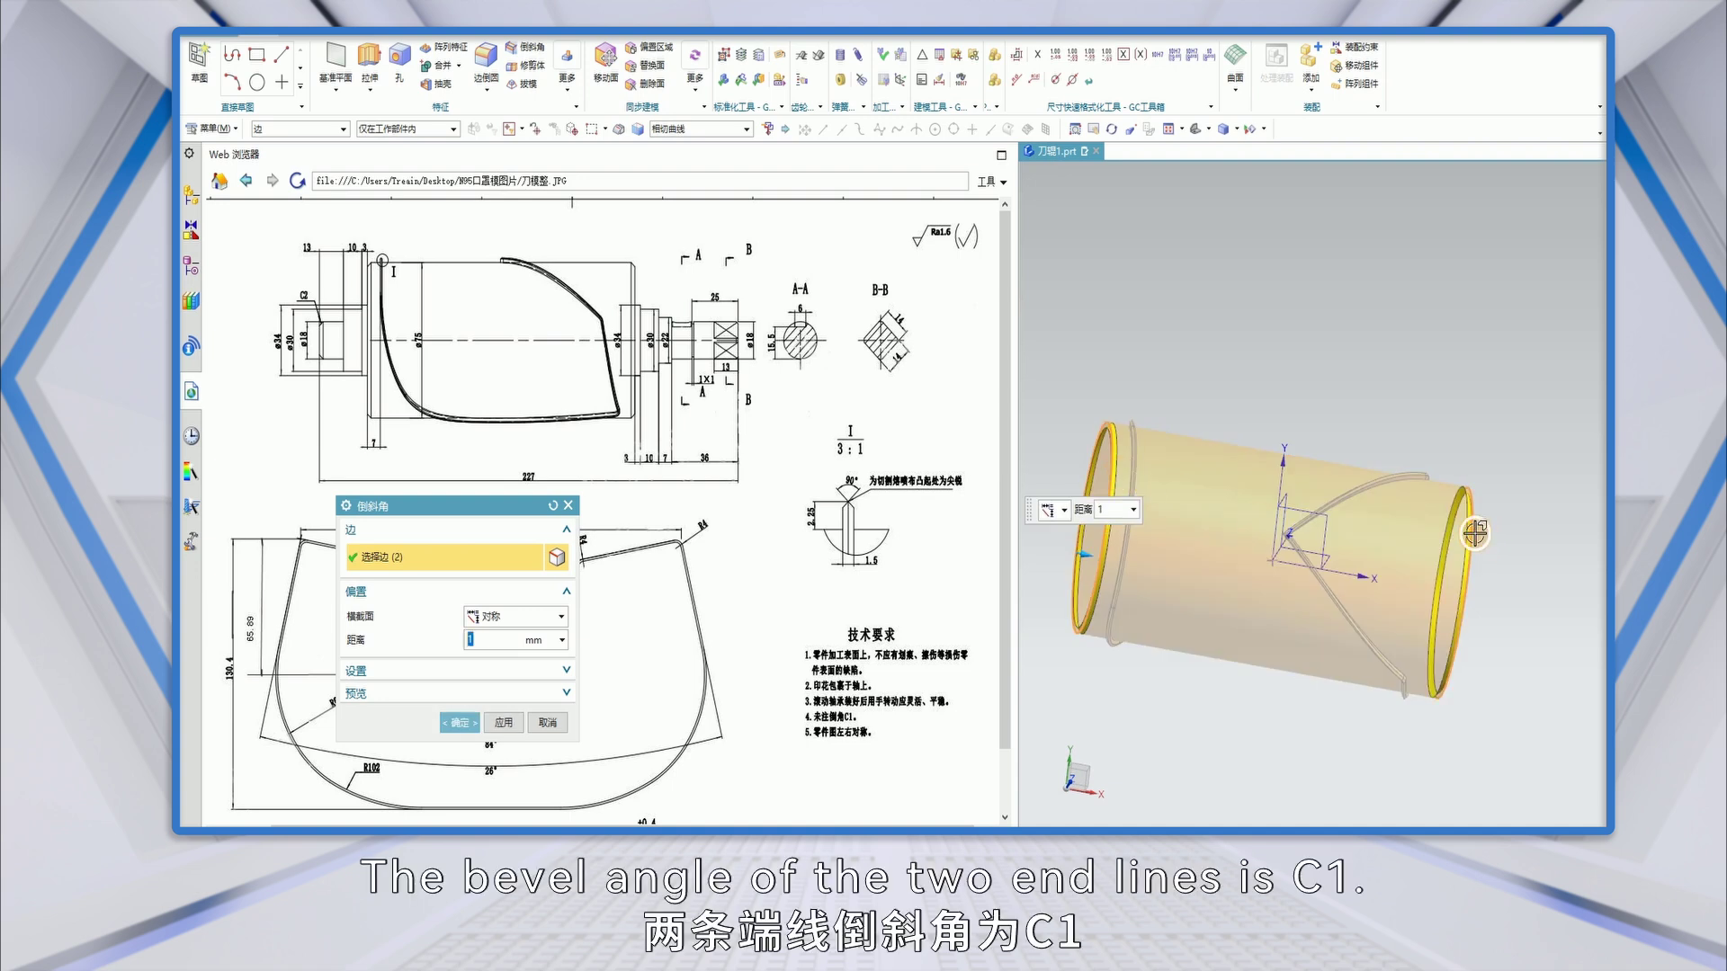
left_click(459, 722)
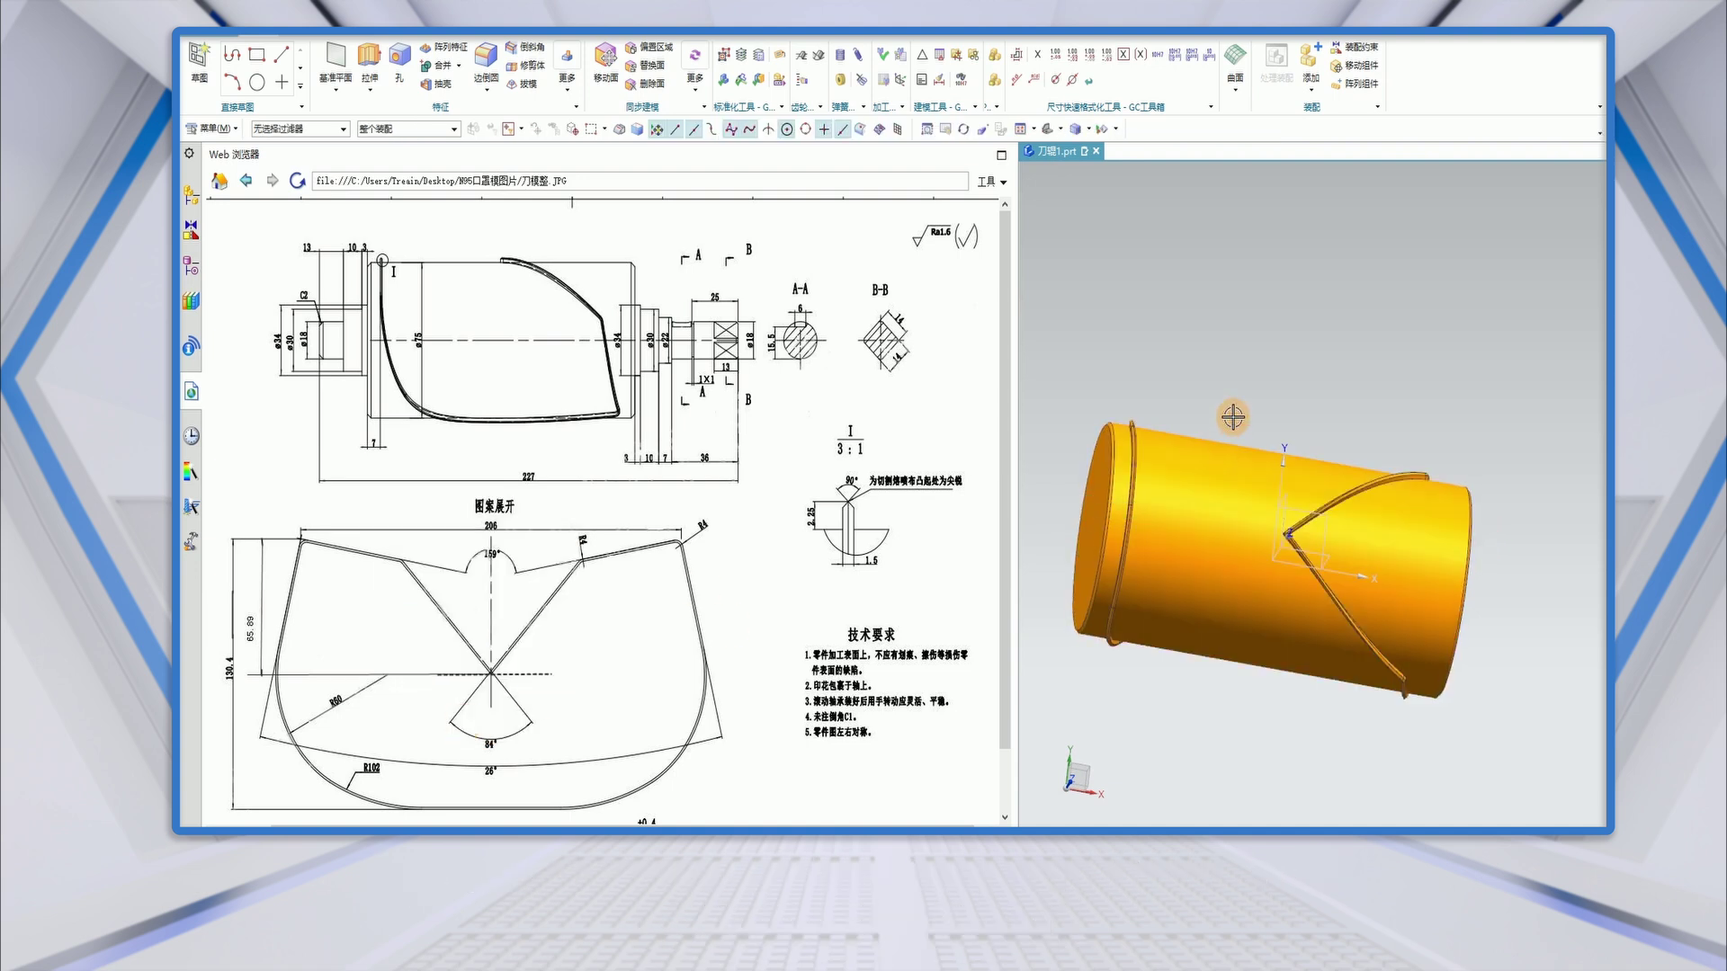
Start a cylinder defined by axis, diameter and height, with its axis direction along XC, parallel to the roller axis.
scroll(1219, 418, "down", 2)
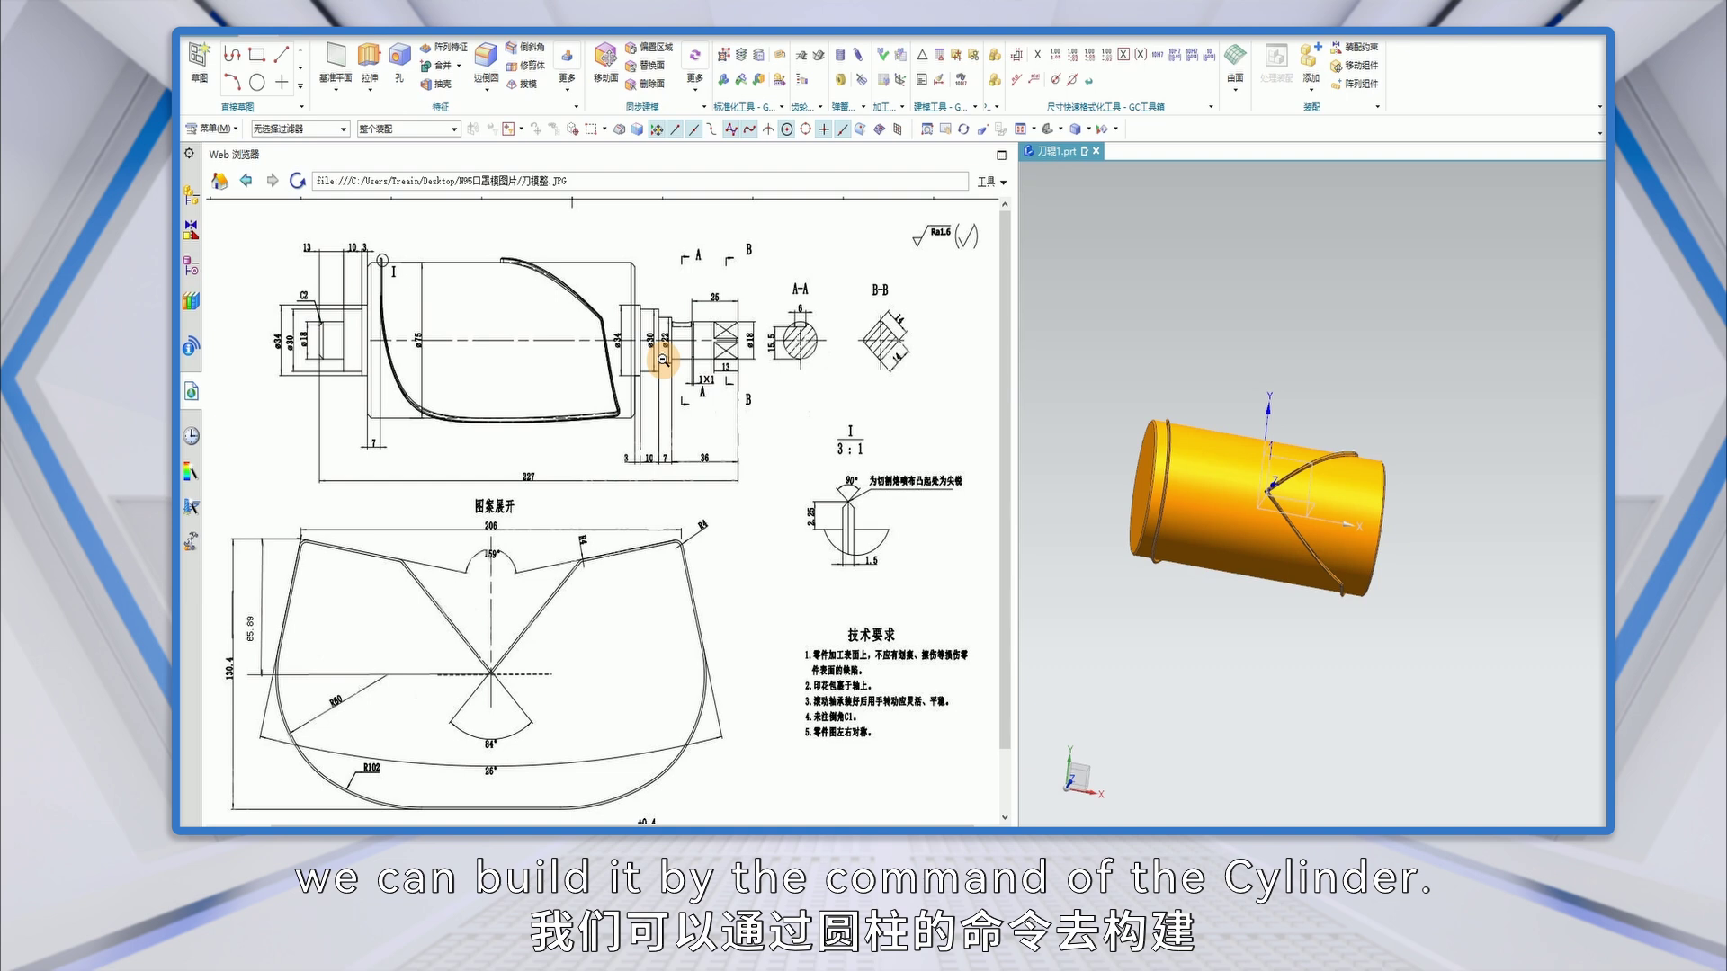
left_click(565, 90)
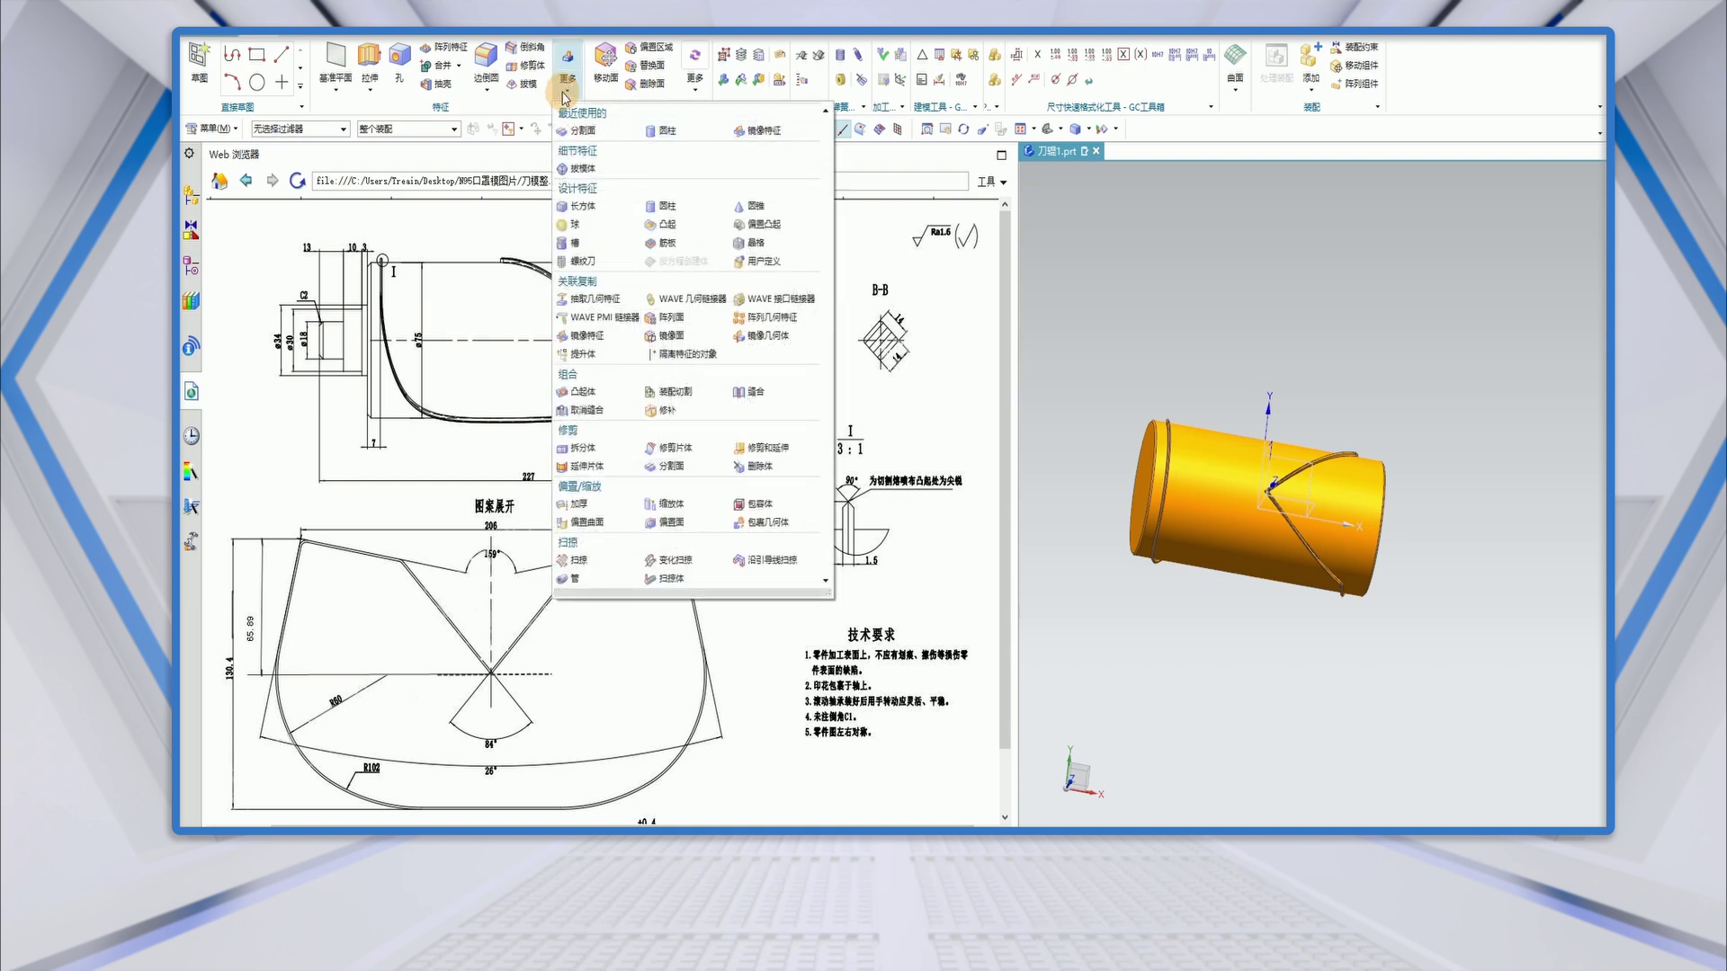
left_click(666, 206)
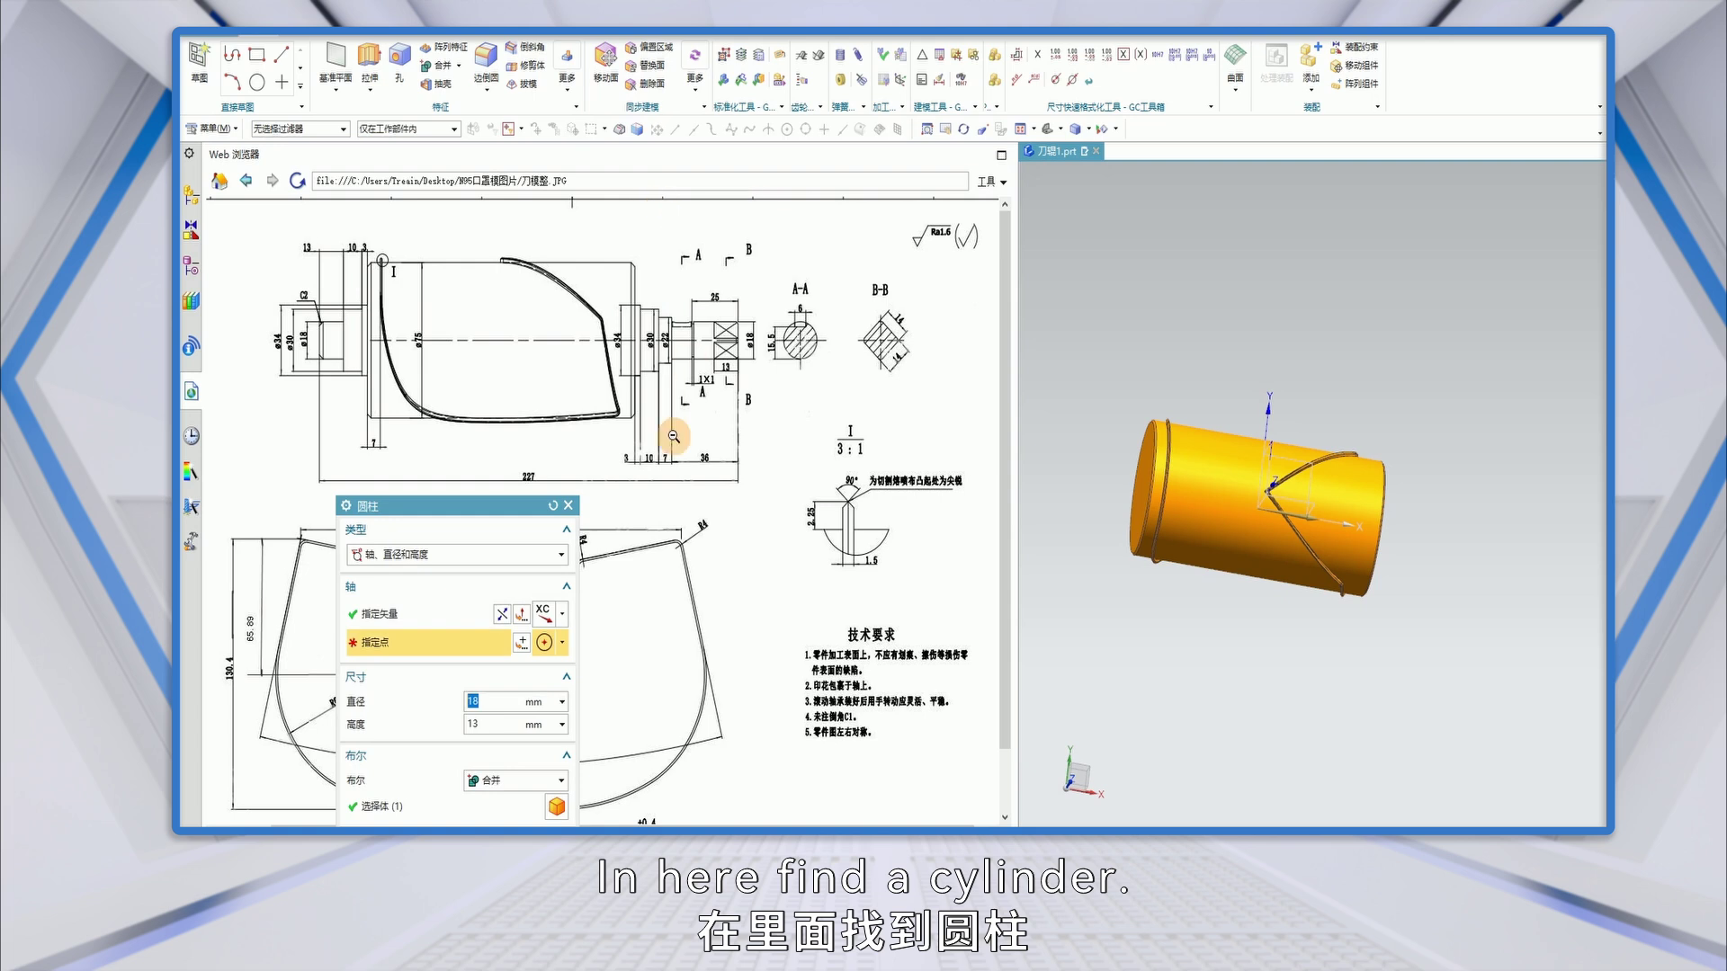
left_click_drag(475, 509, 445, 395)
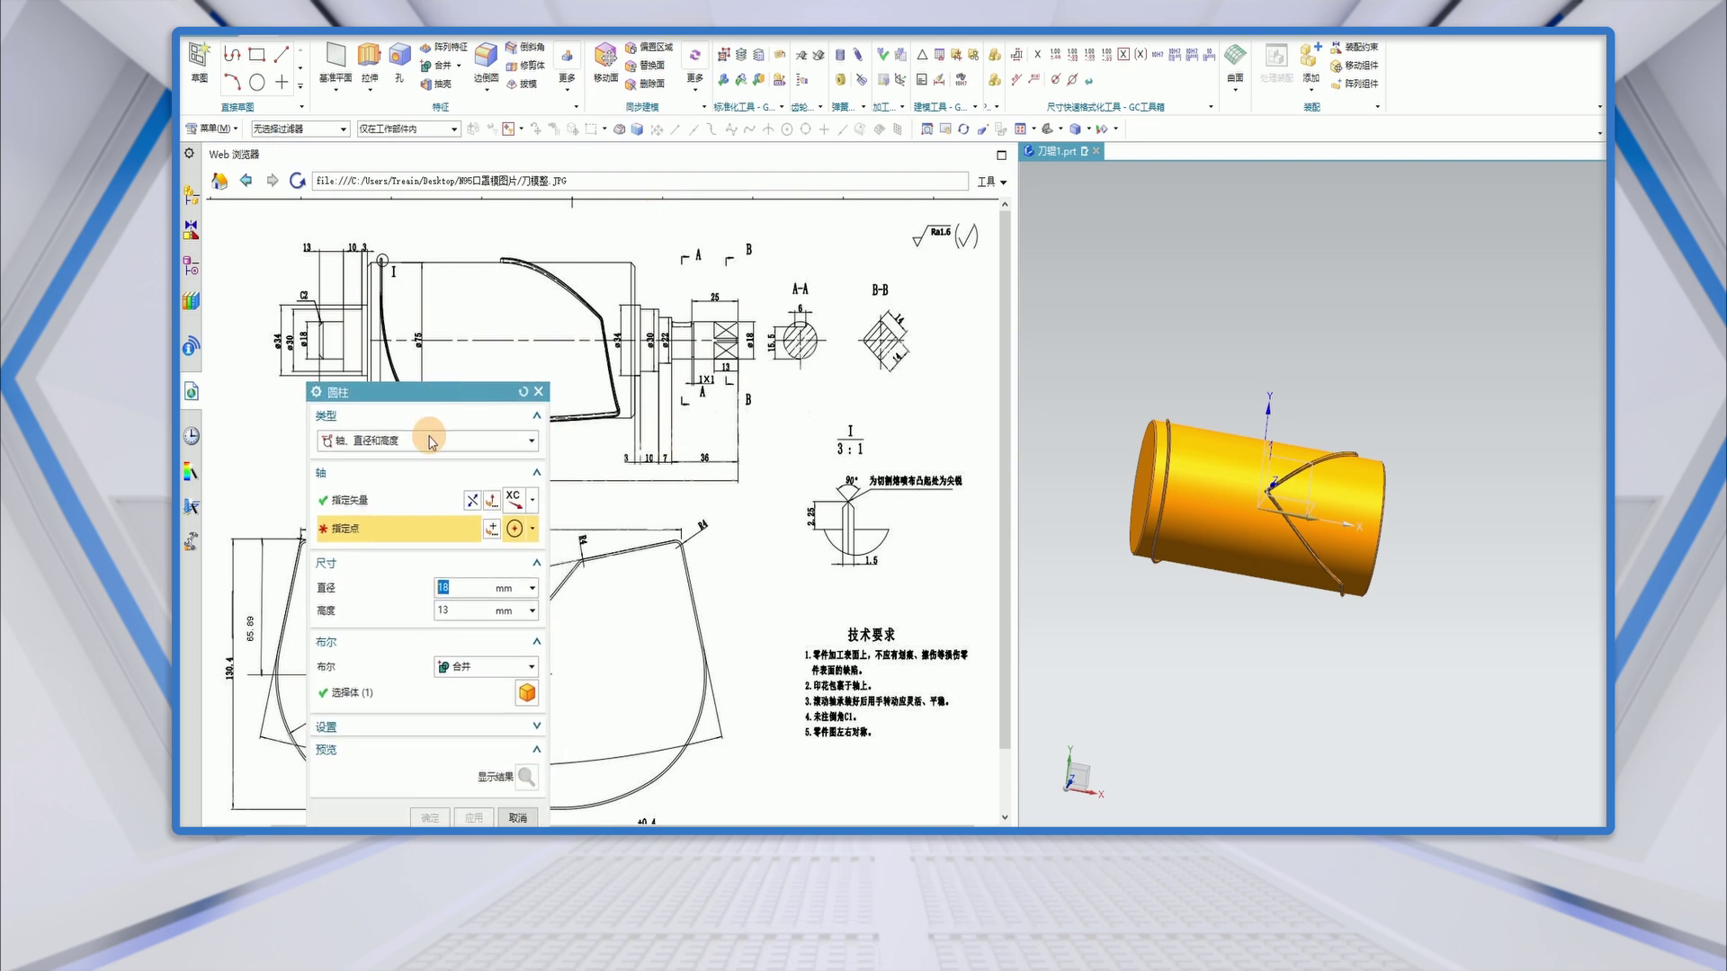
middle_click(380, 506)
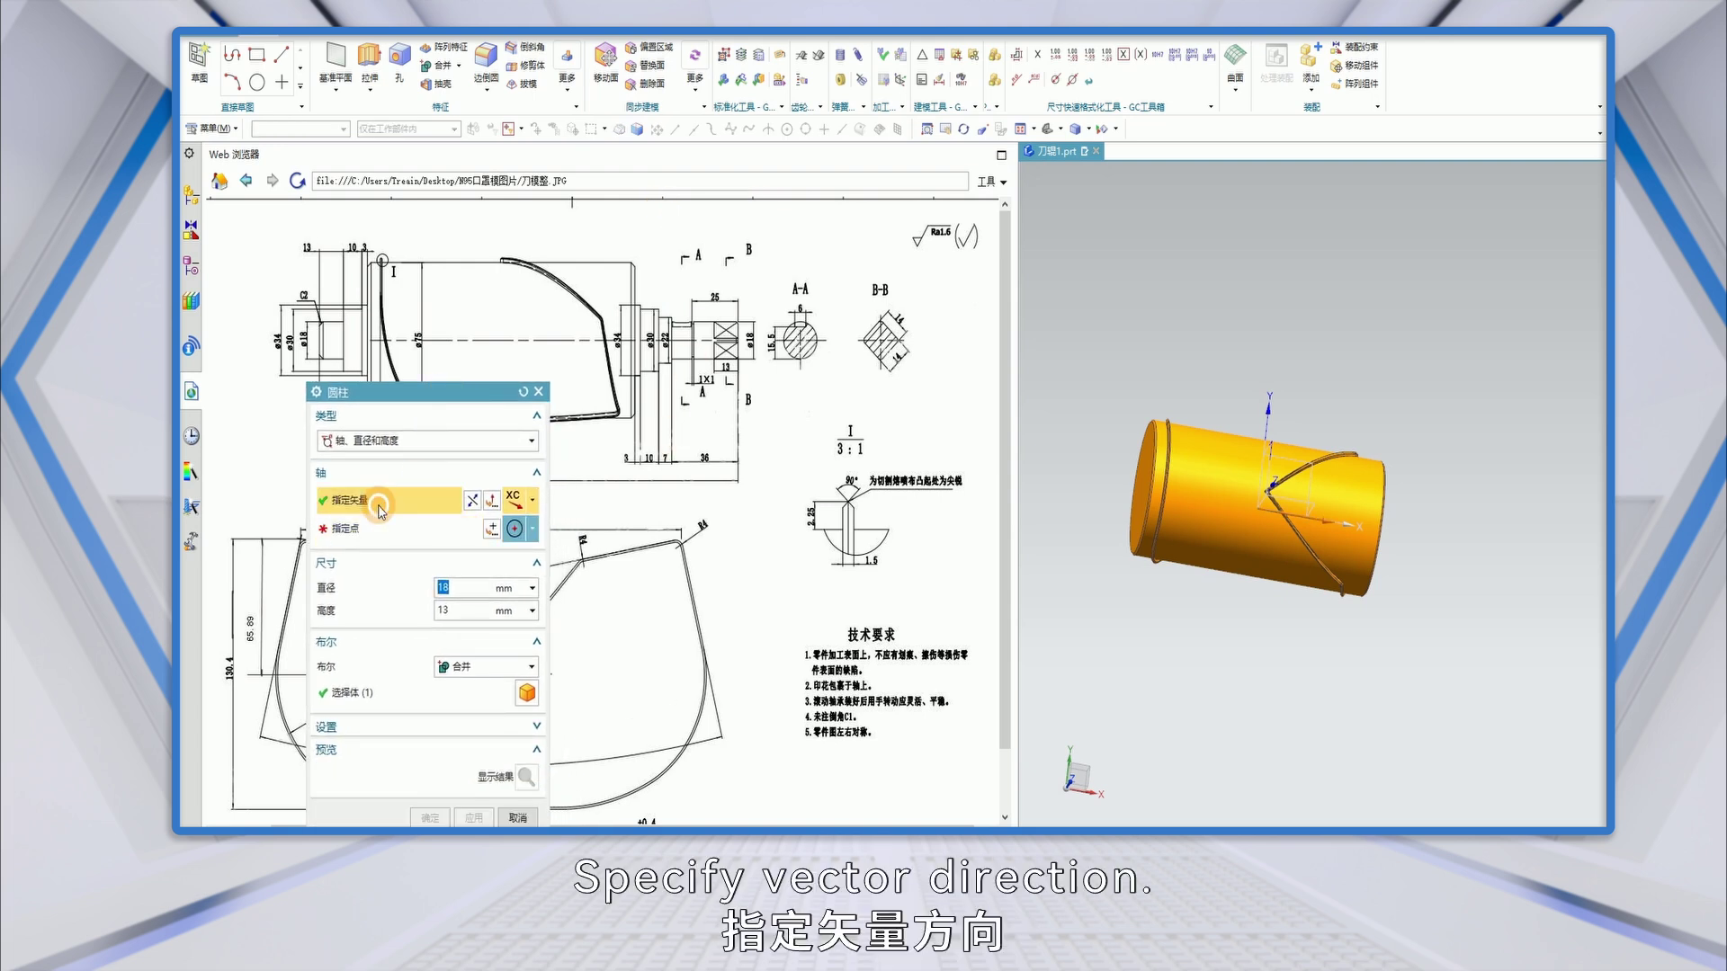
mouse_move(1140, 590)
middle_mouse_down()
mouse_move(1129, 609)
mouse_move(1115, 597)
mouse_move(1142, 578)
middle_mouse_up()
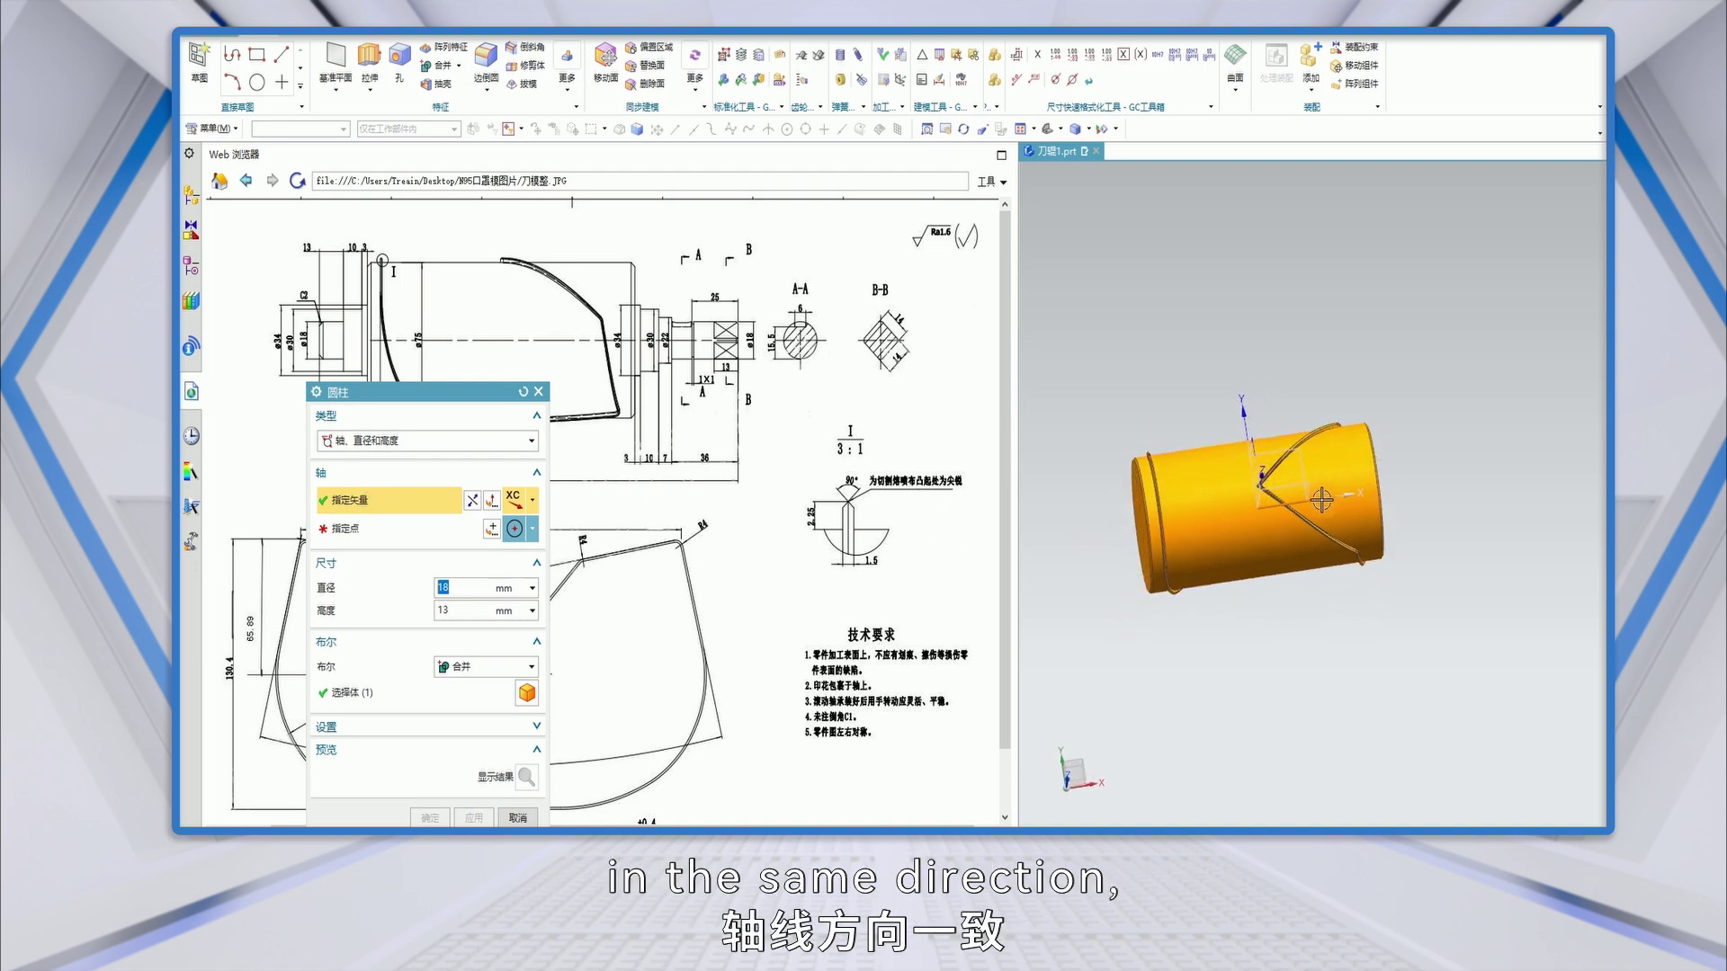
left_click(520, 502)
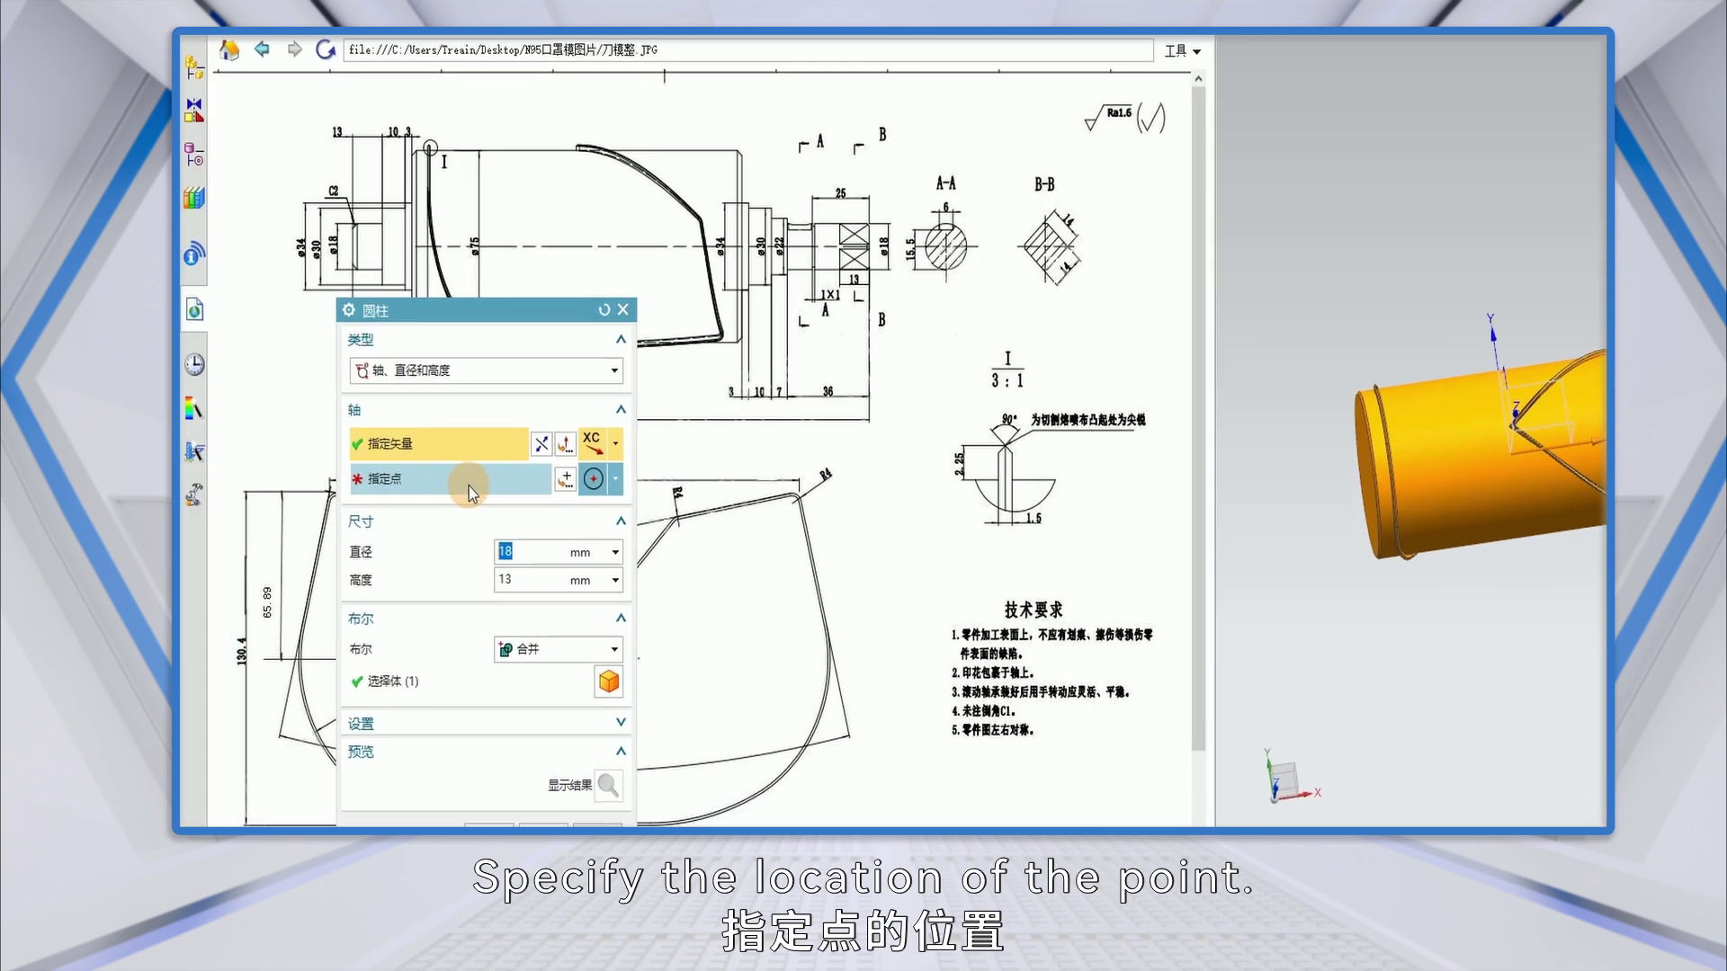
Create a 34 mm diameter, 3 mm high cylinder centred on the roller body's right end face, united with the body.
left_click(468, 486)
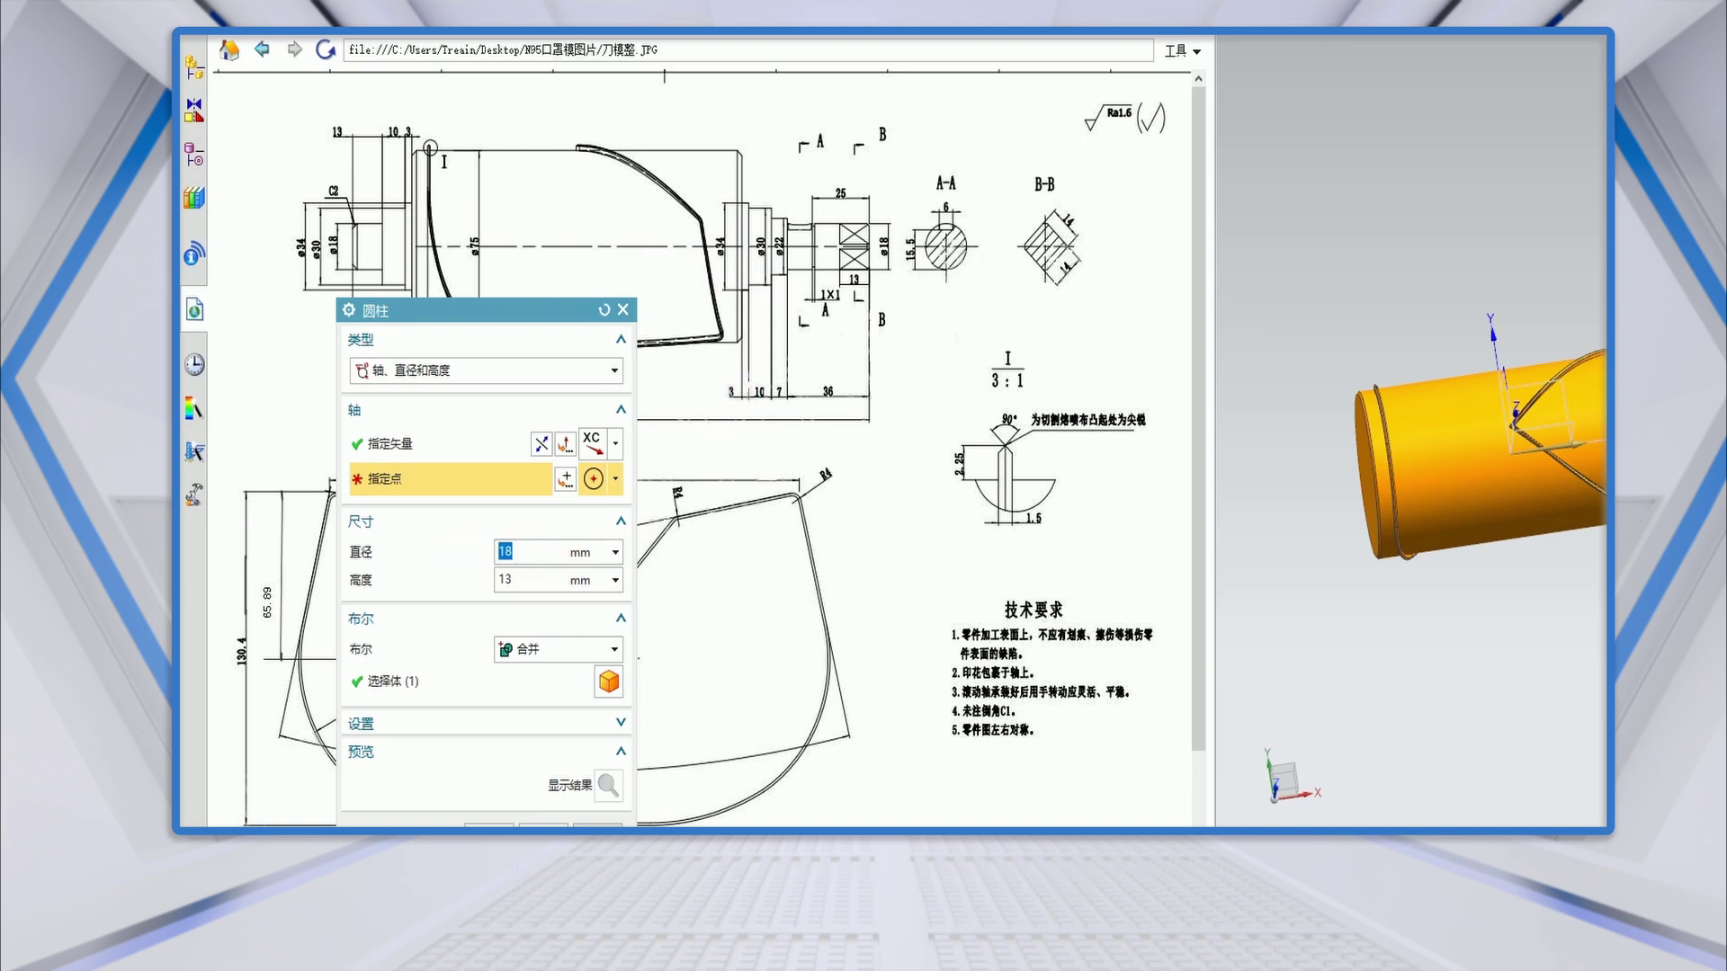
double_click(533, 583)
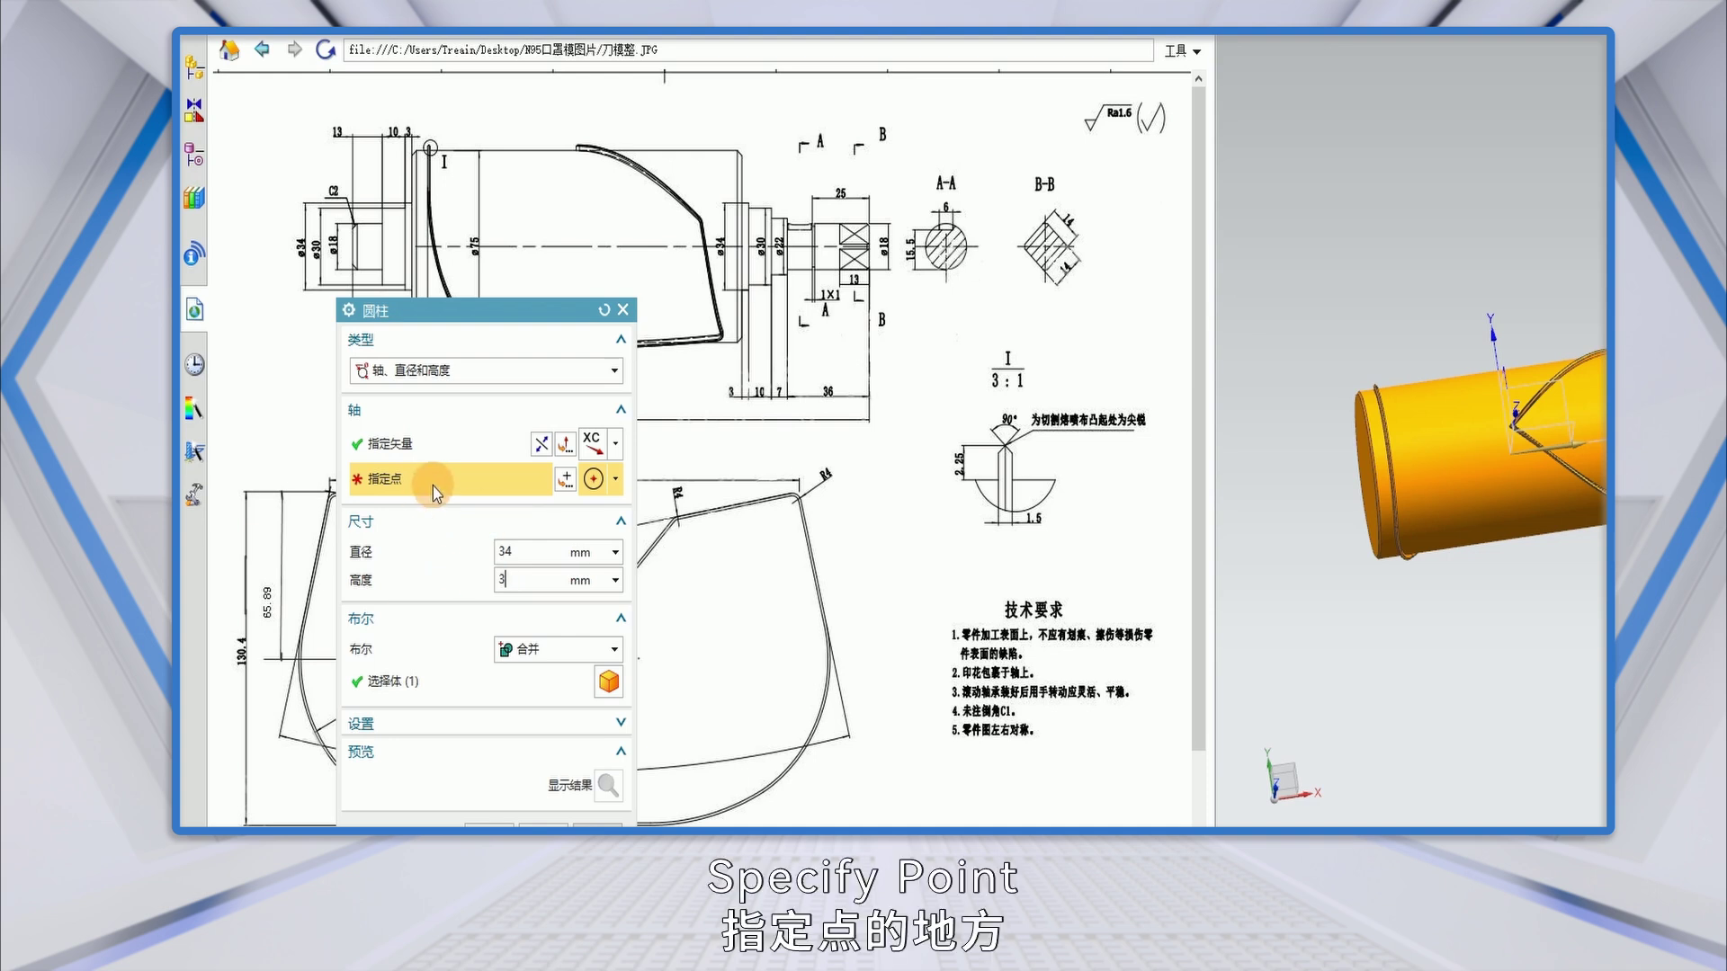
scroll(1542, 435, "up", 2)
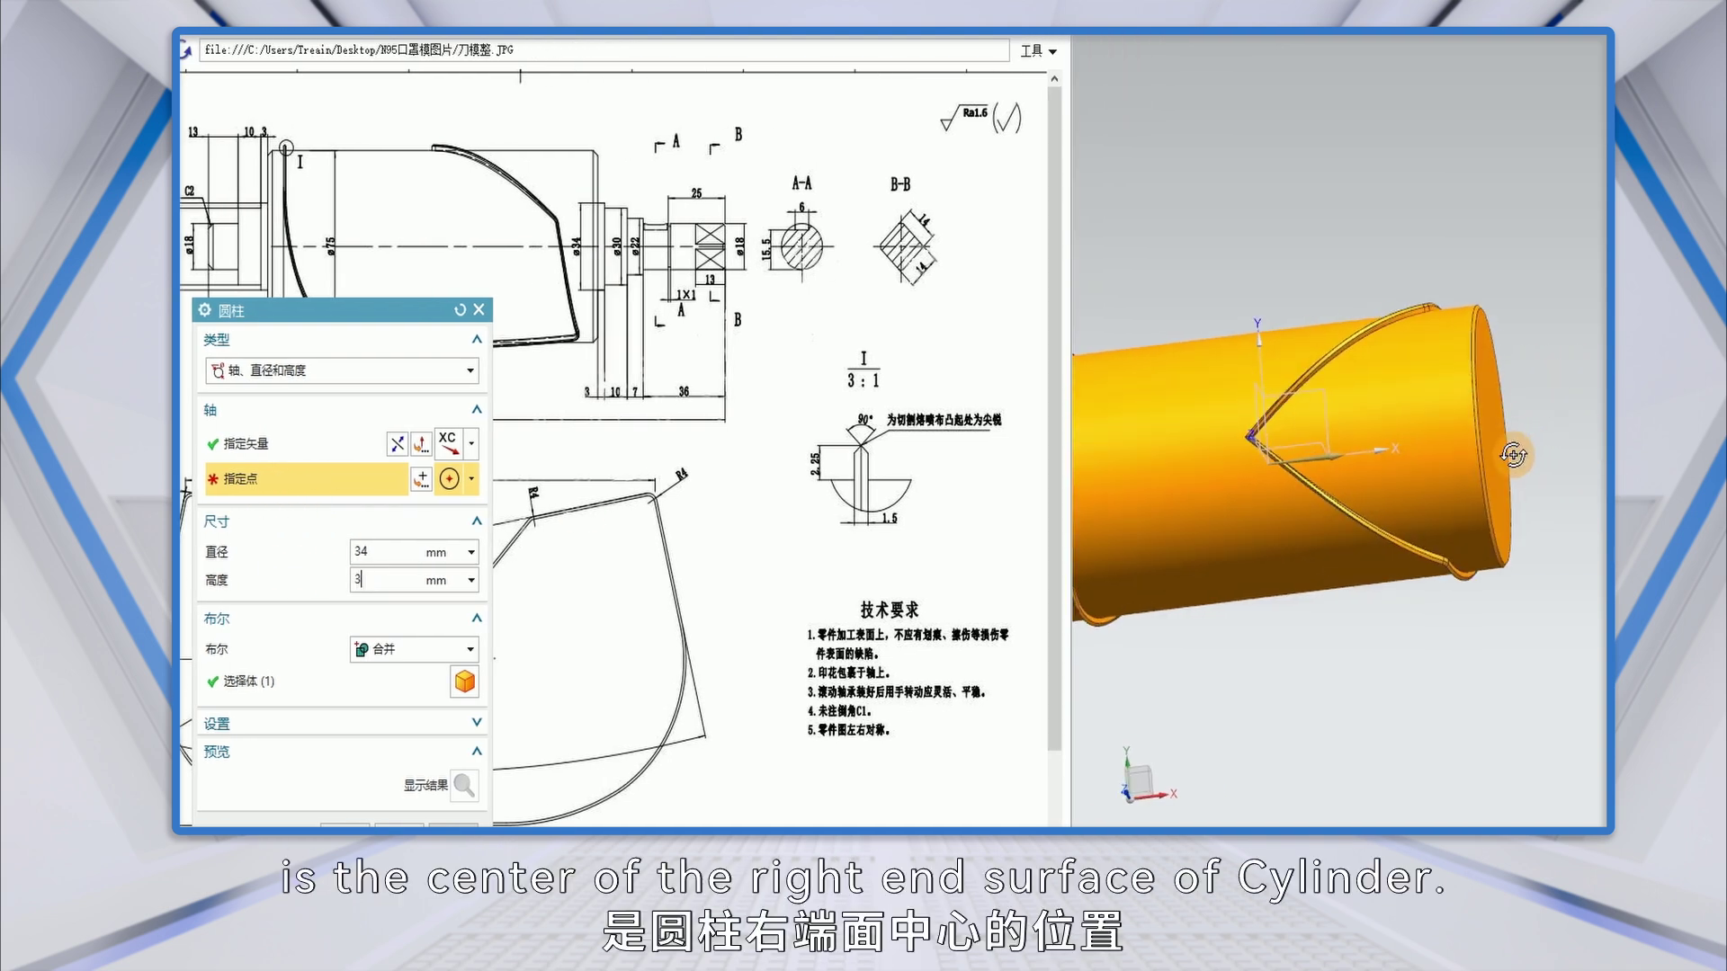
scroll(1493, 428, "up", 3)
left_click(1476, 399)
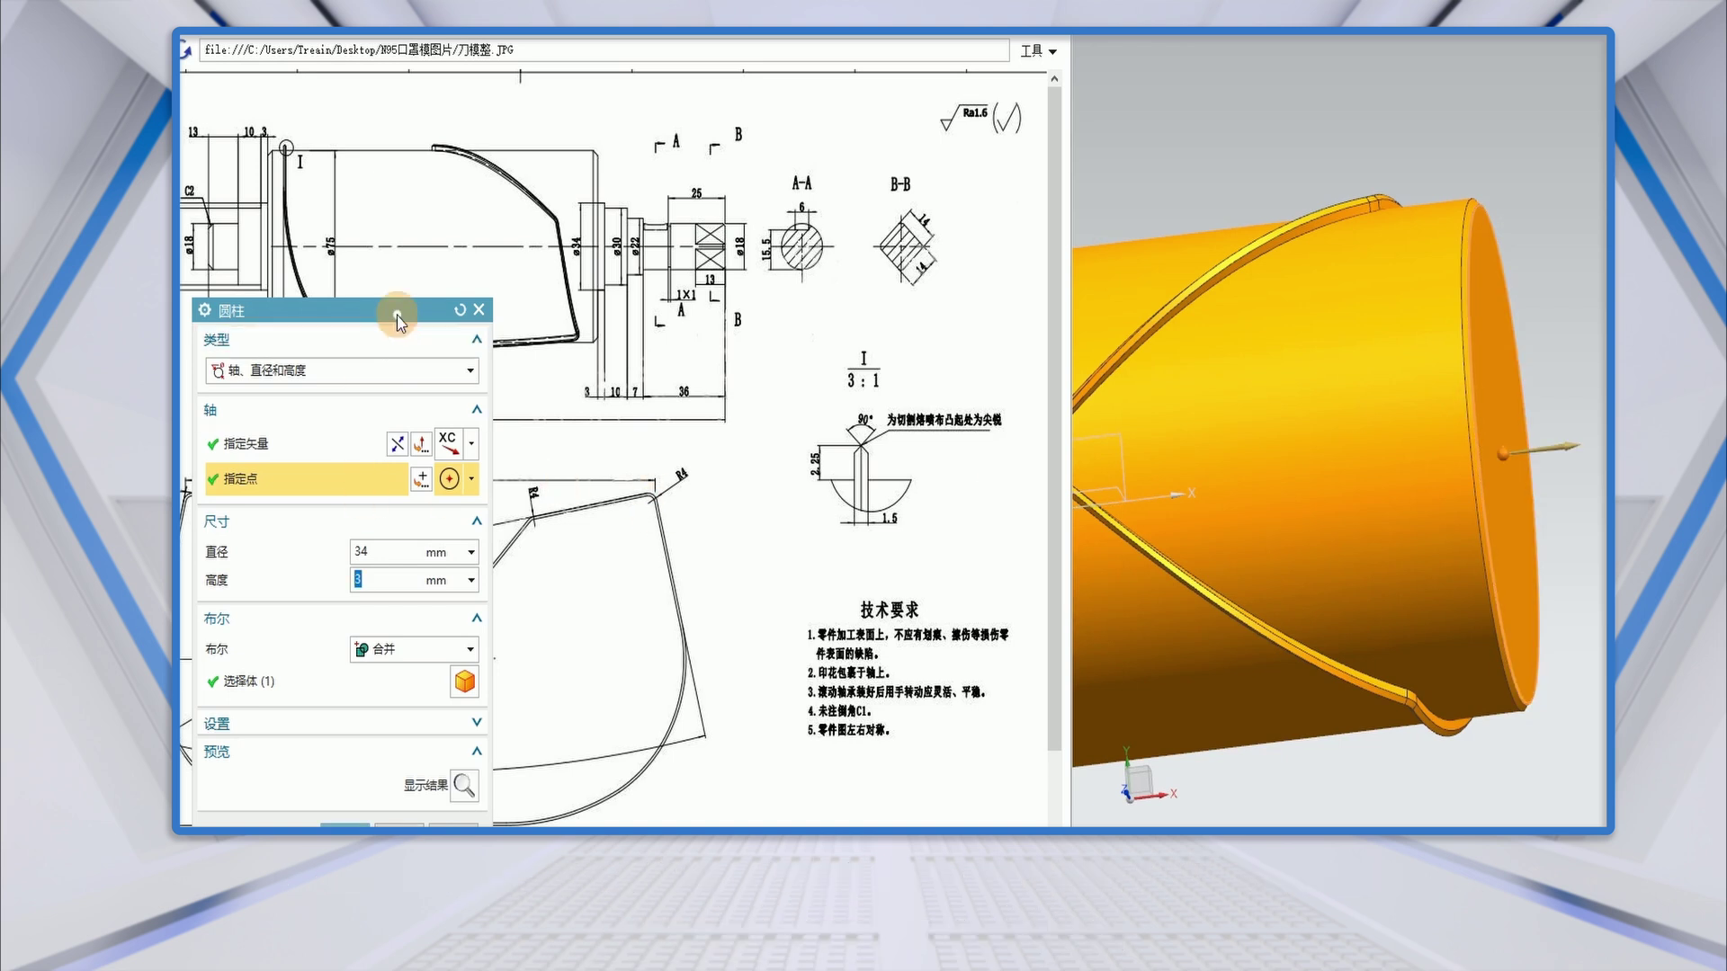
left_click_drag(397, 311, 340, 170)
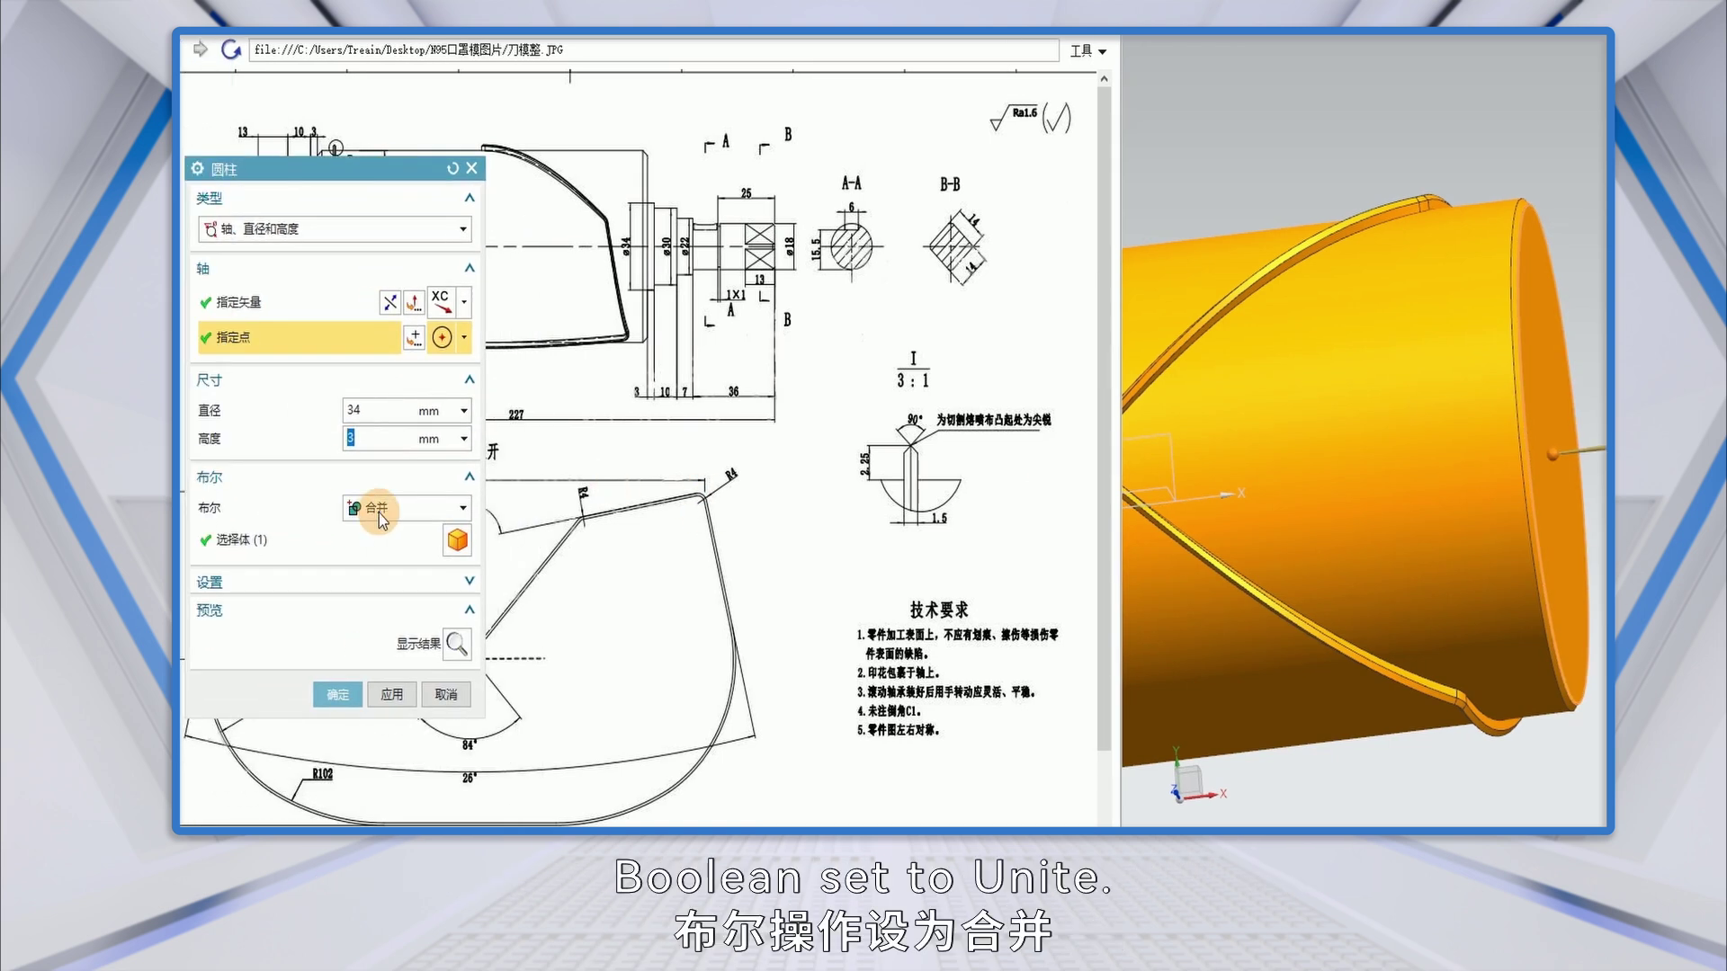
left_click(457, 644)
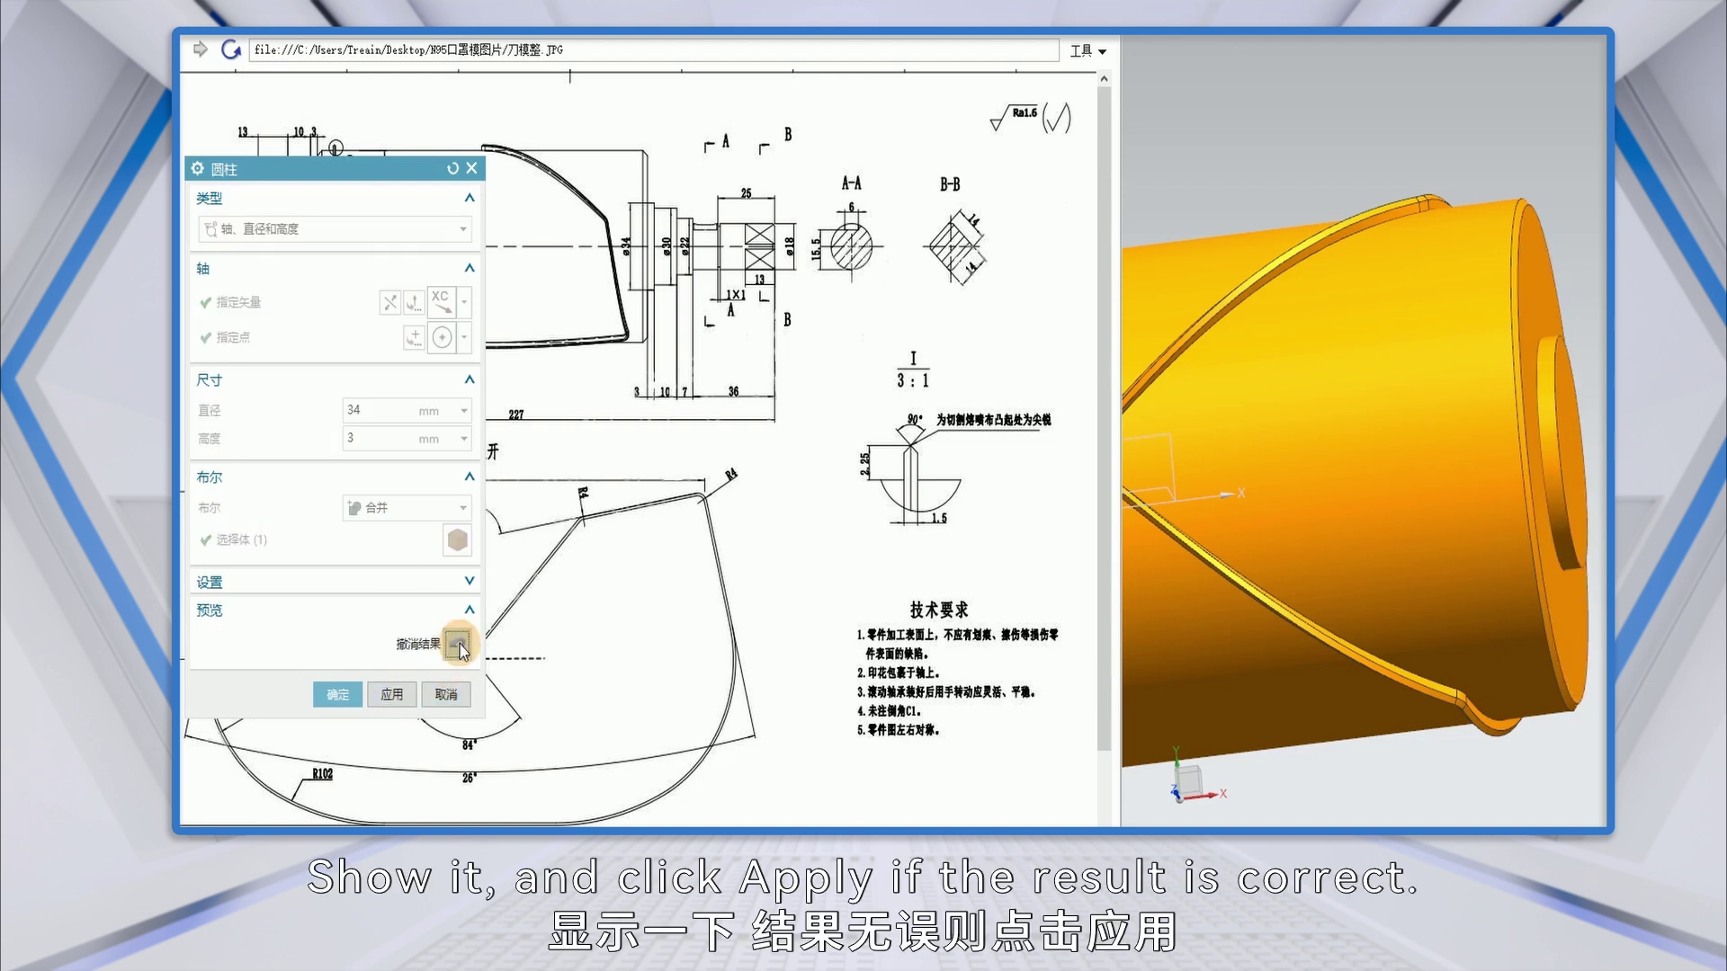
left_click(391, 694)
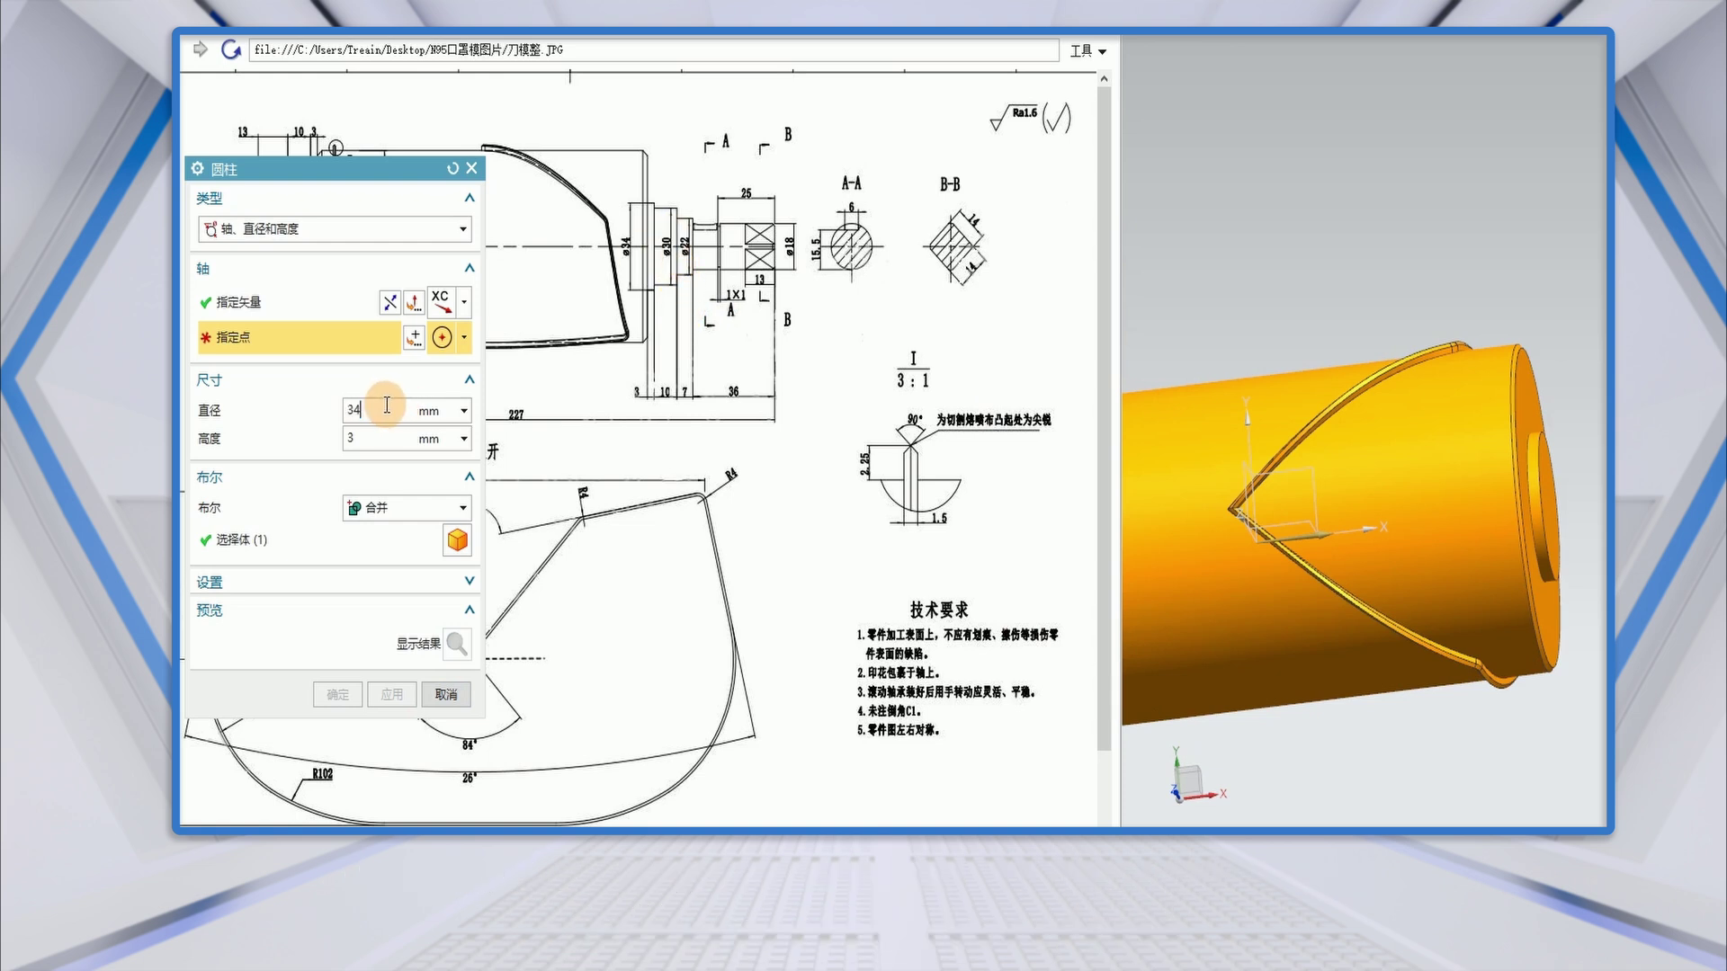
Add a united cylinder of 30 mm diameter and 10 mm height, centred on the end face of the 34 mm step.
left_click_drag(387, 406, 317, 429)
type("30")
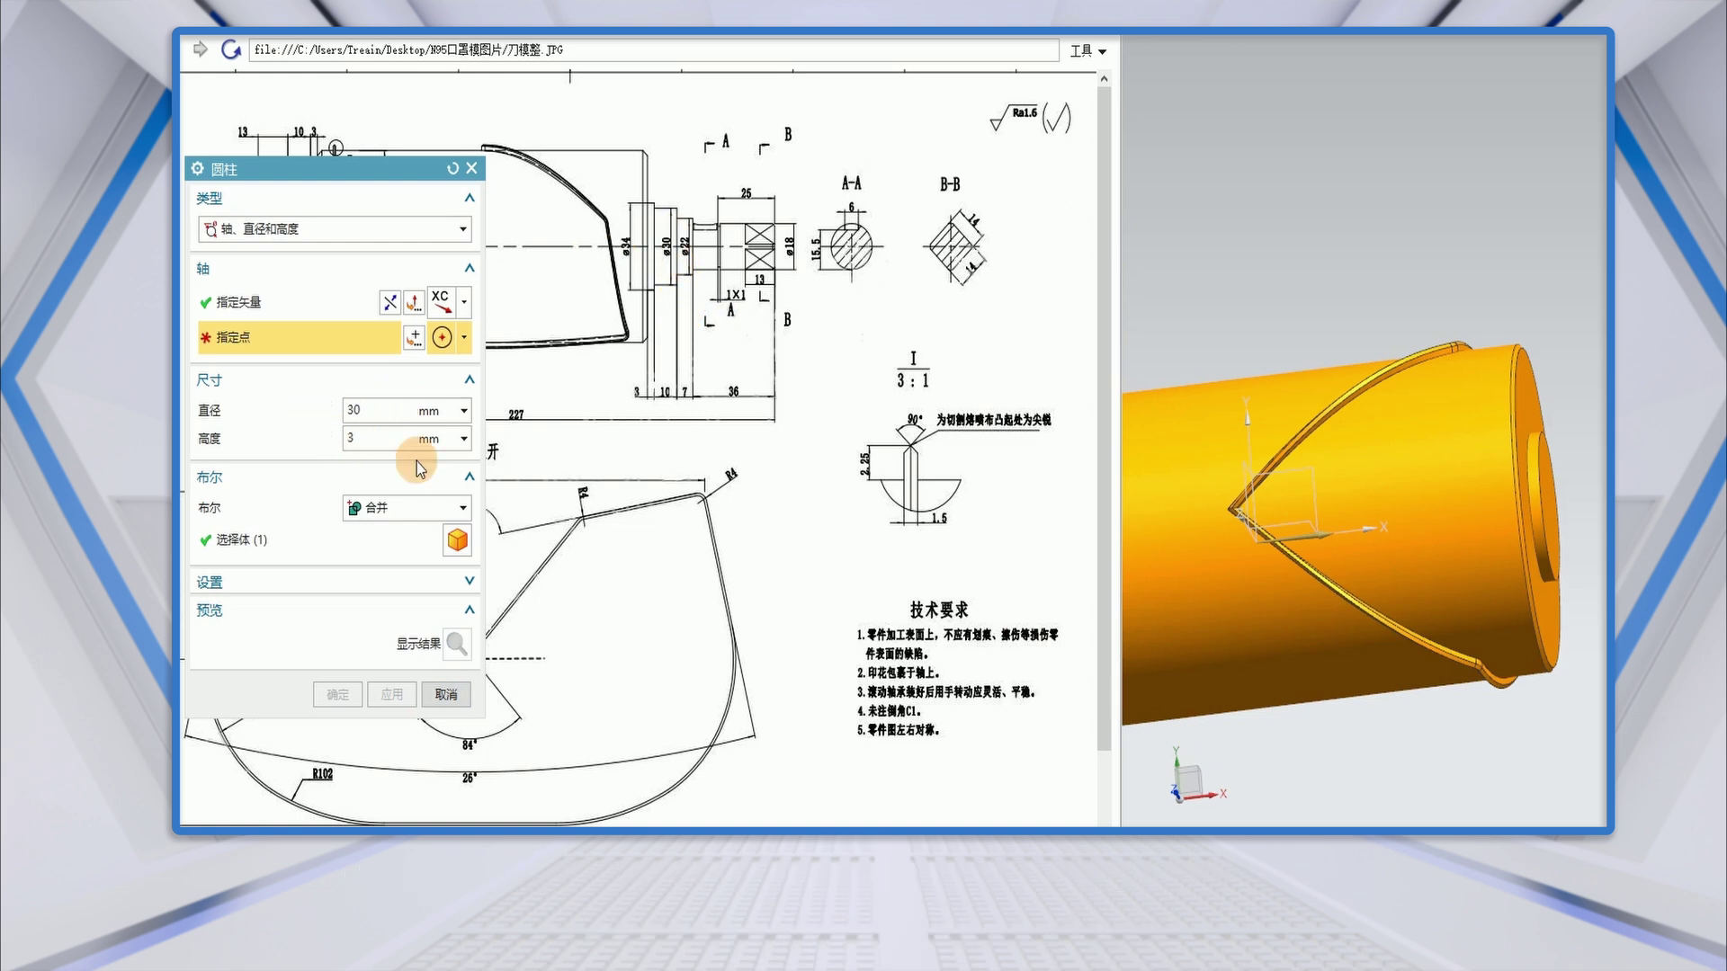
left_click_drag(358, 438, 328, 436)
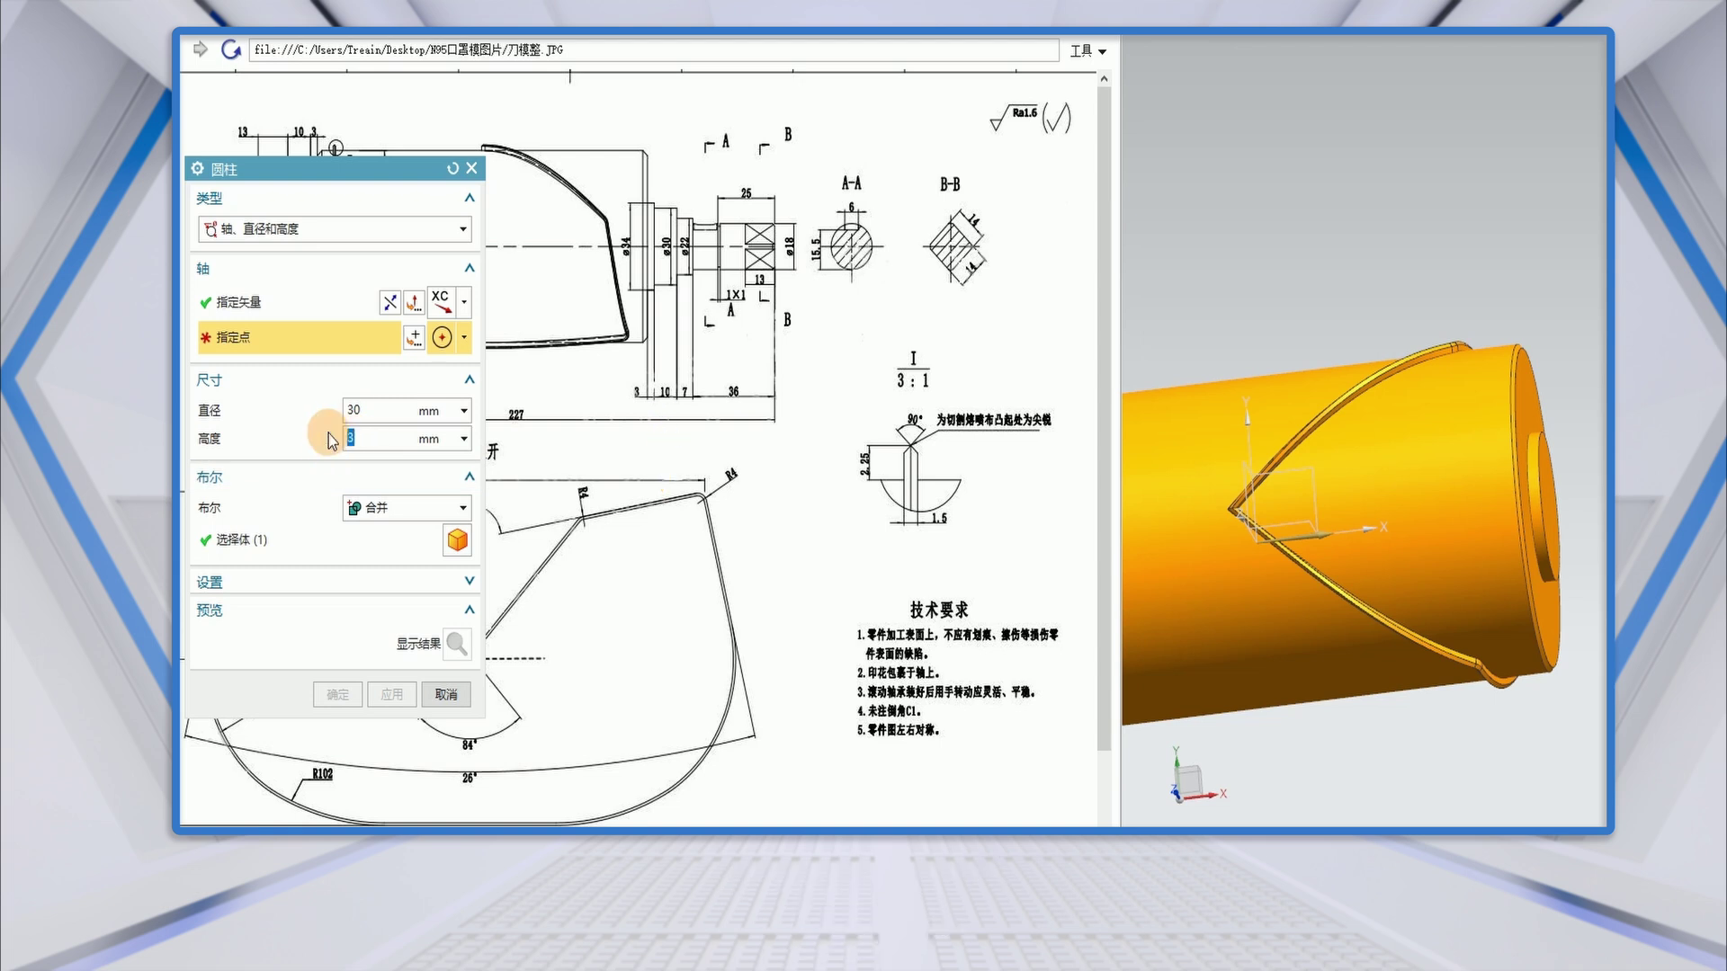
type("10")
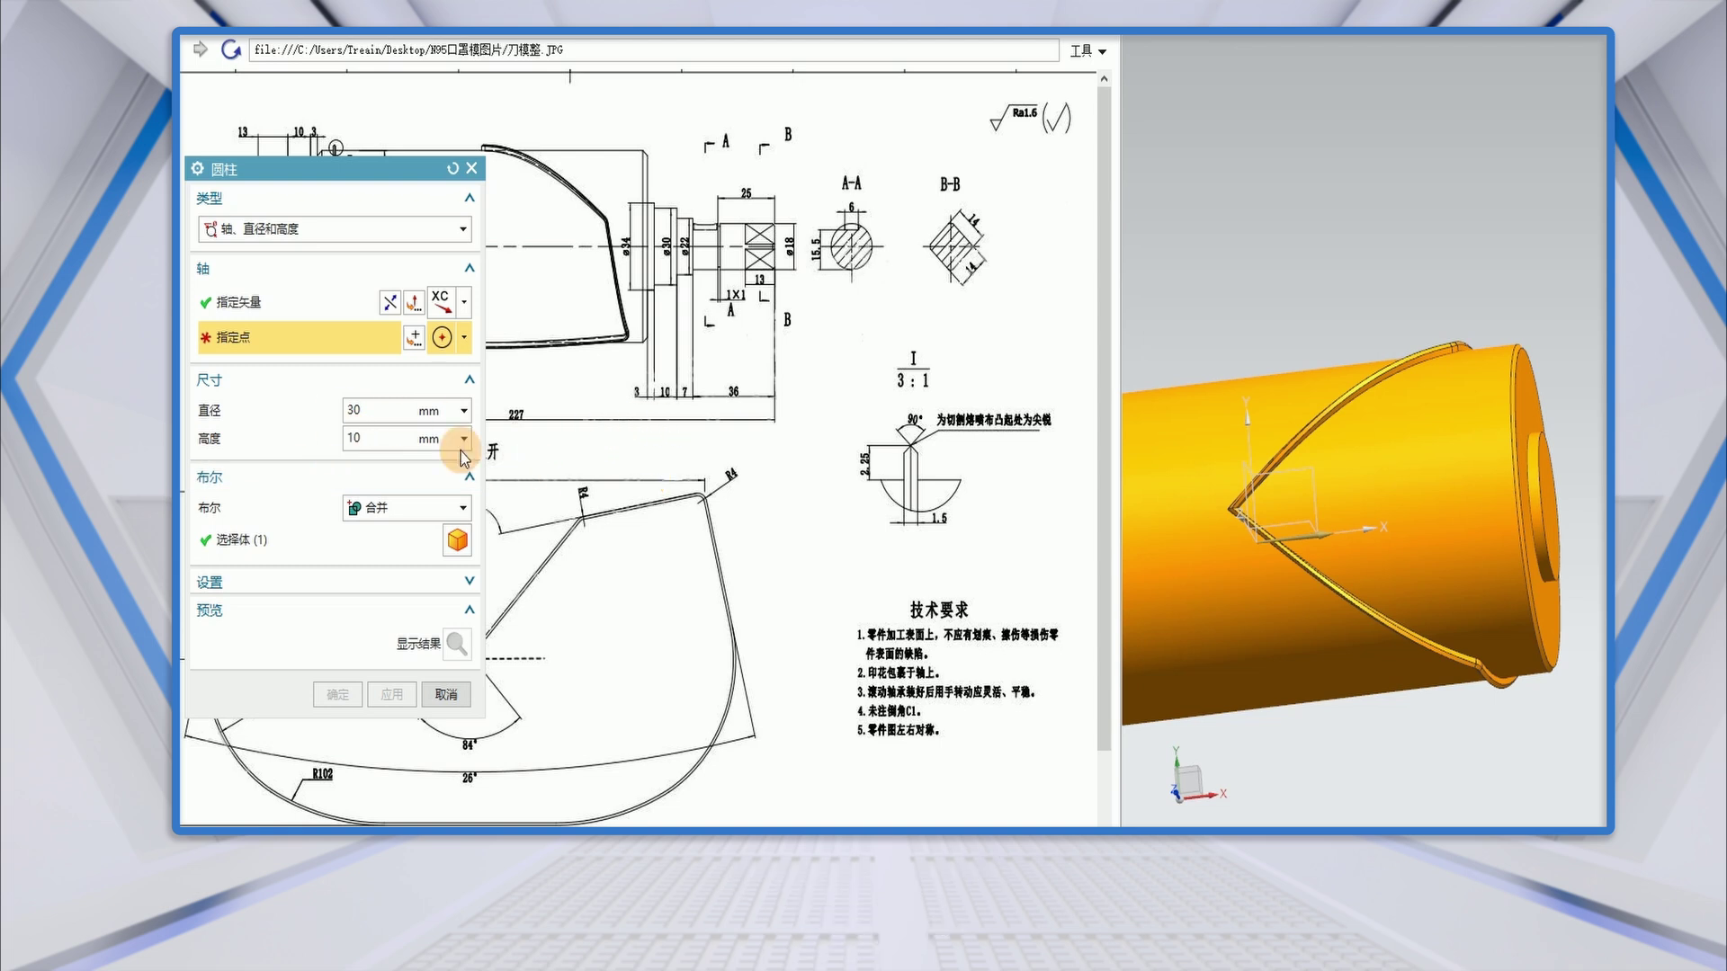
scroll(1530, 529, "up", 1)
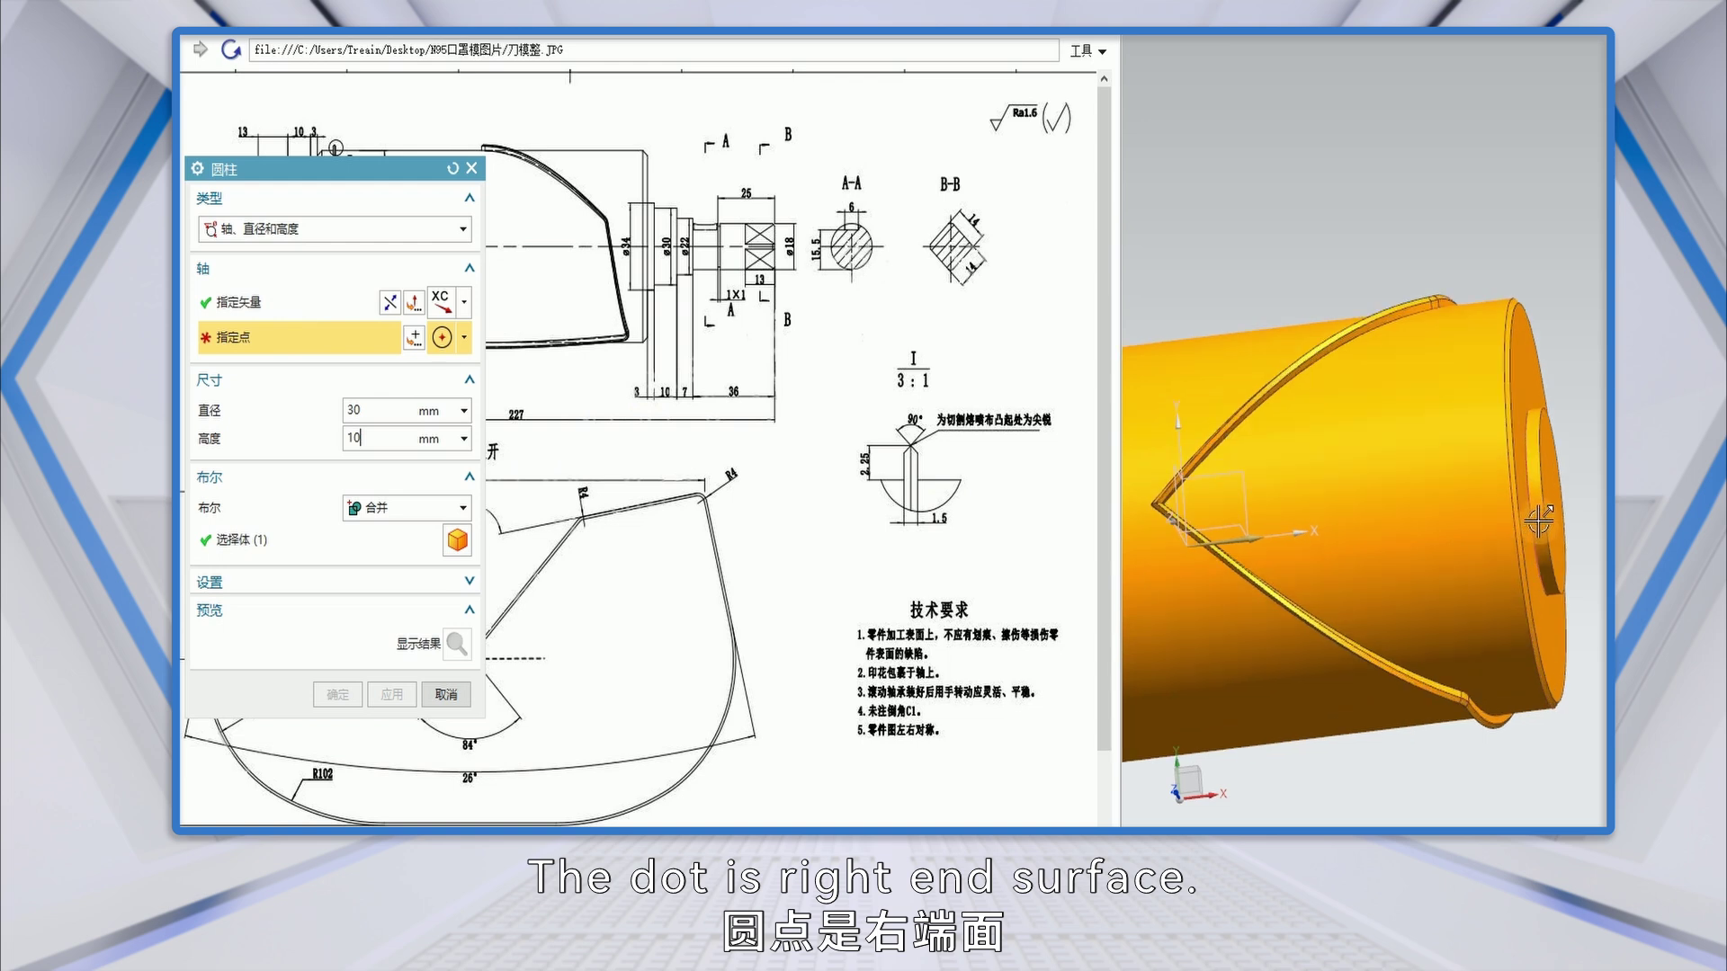
left_click(1543, 511)
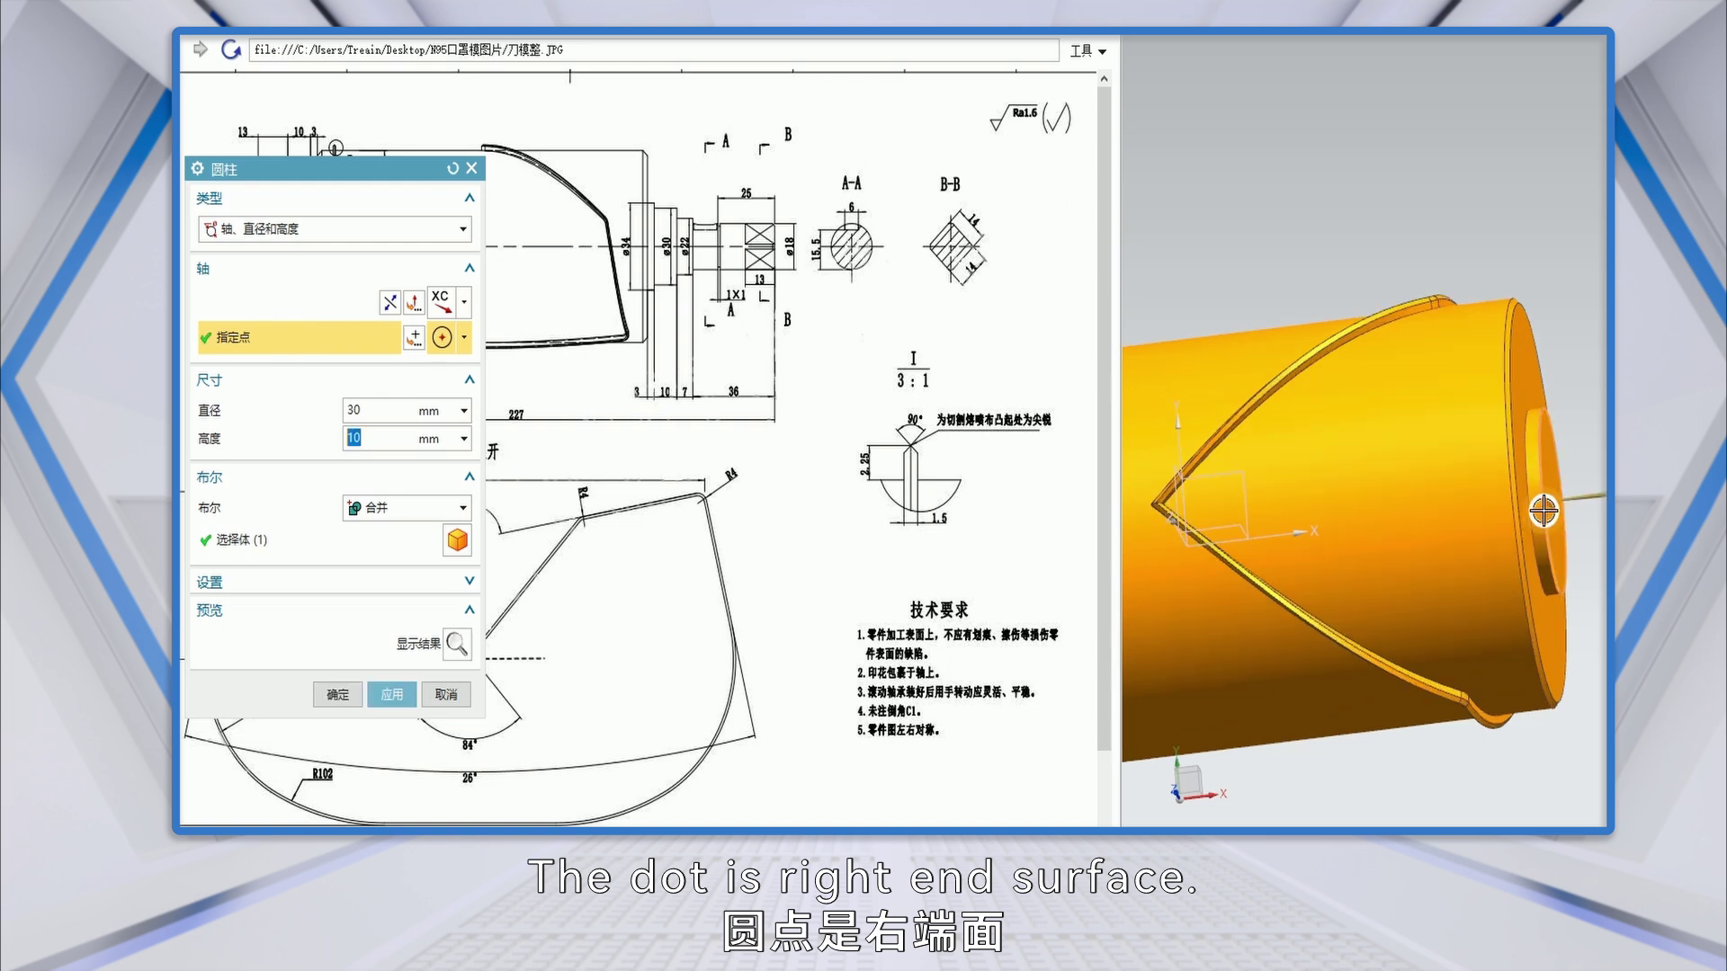
left_click(457, 644)
left_click(389, 694)
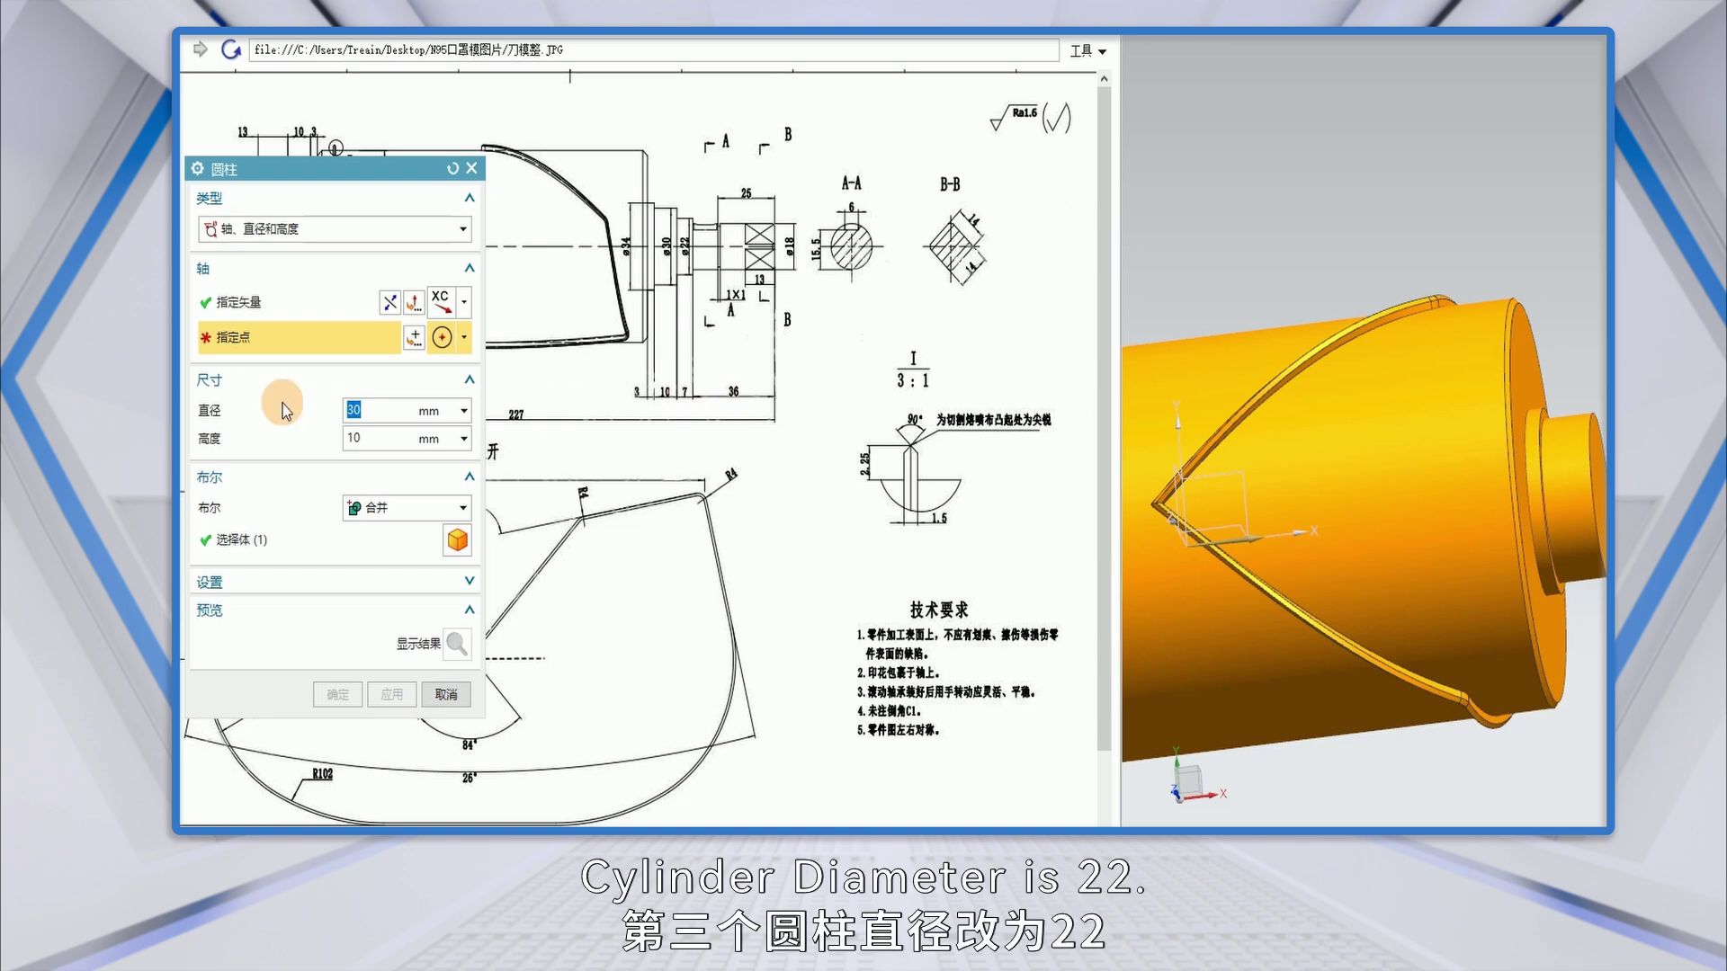
Add a united cylinder of 22 mm diameter and 7 mm height, centred on the end face of the 30 mm step.
type("22")
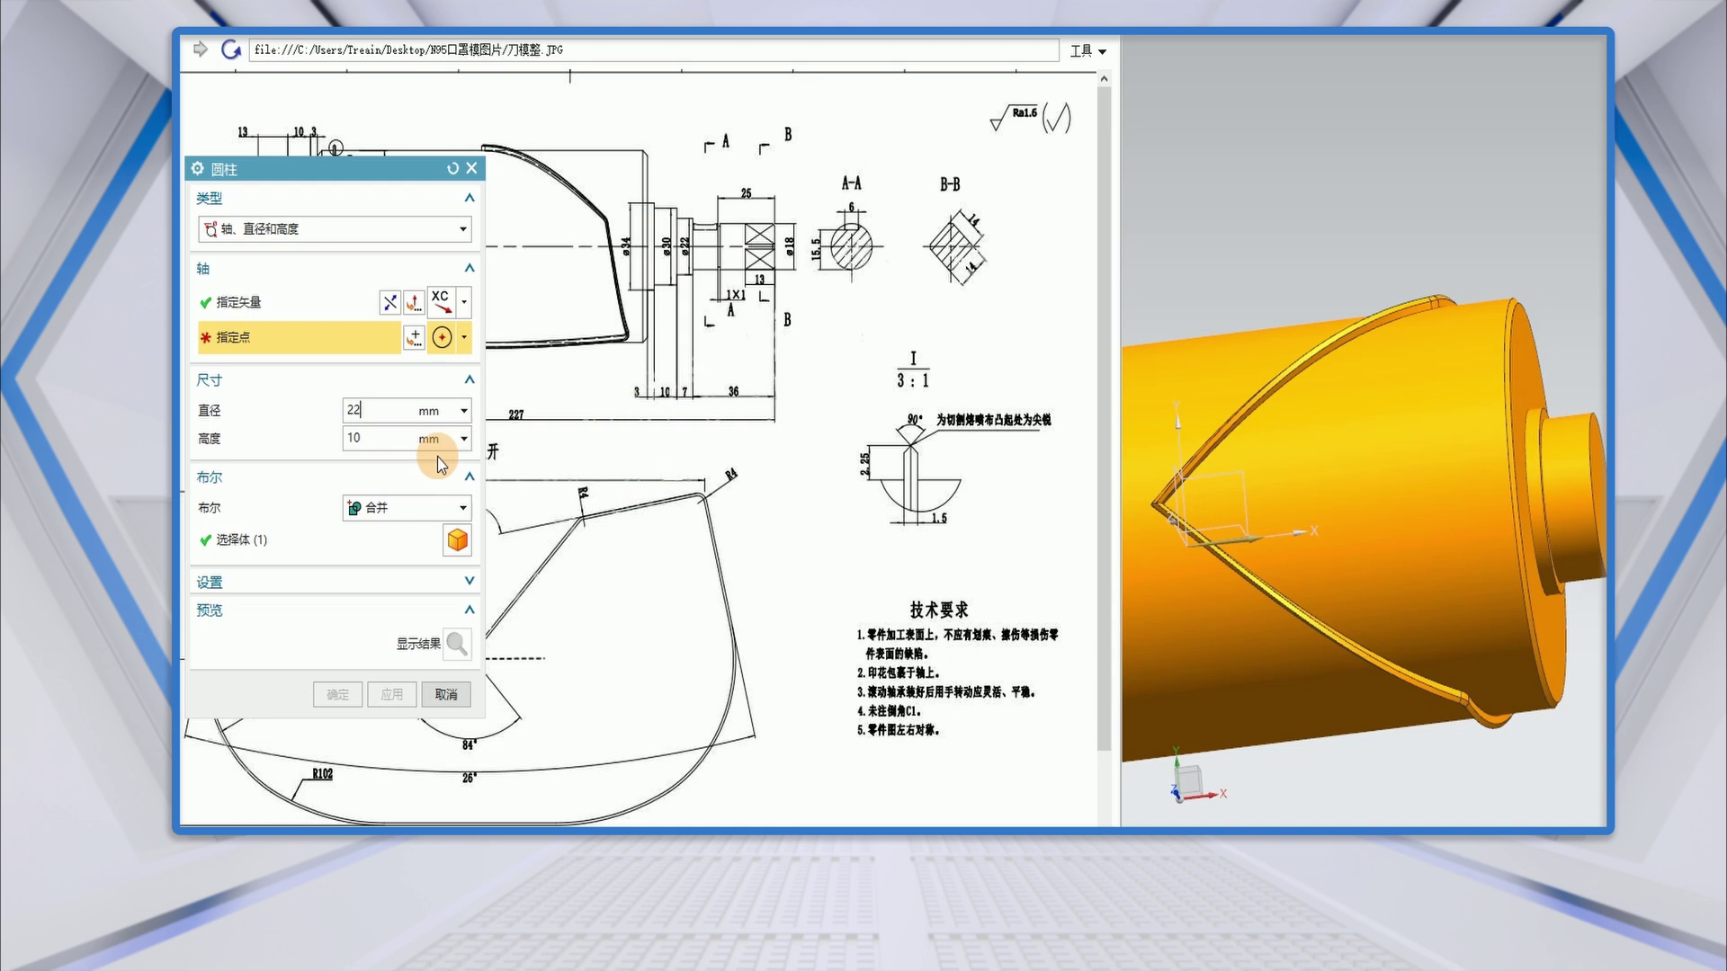
key("Tab")
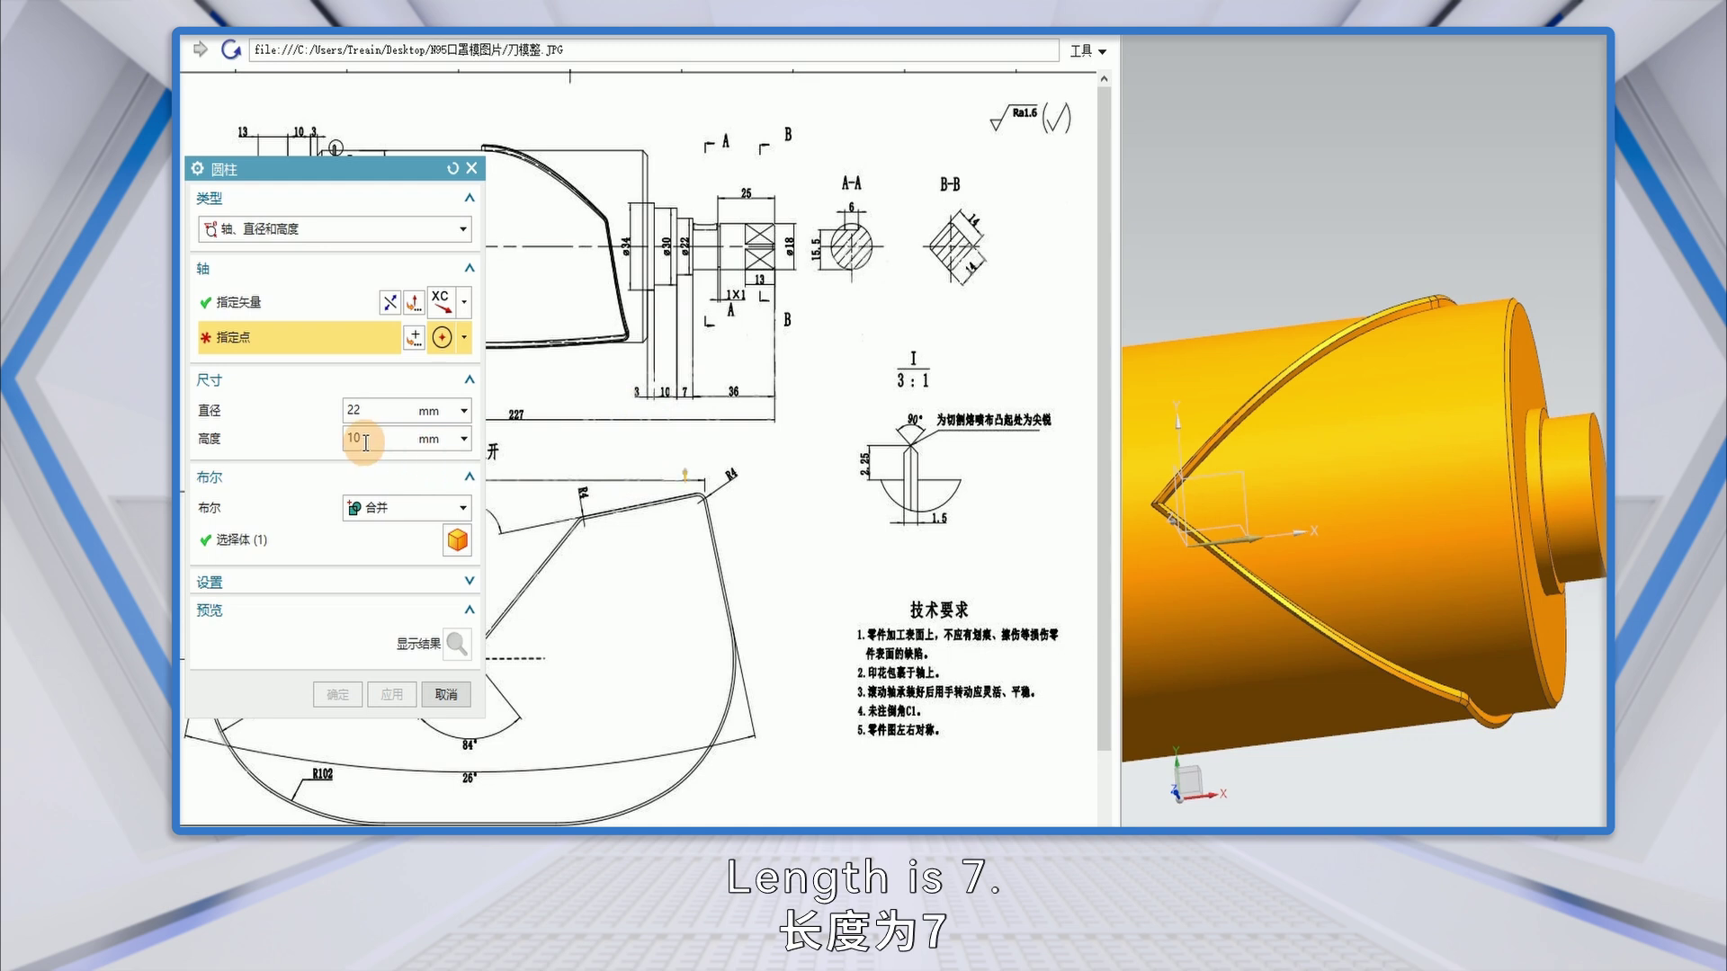
type("7")
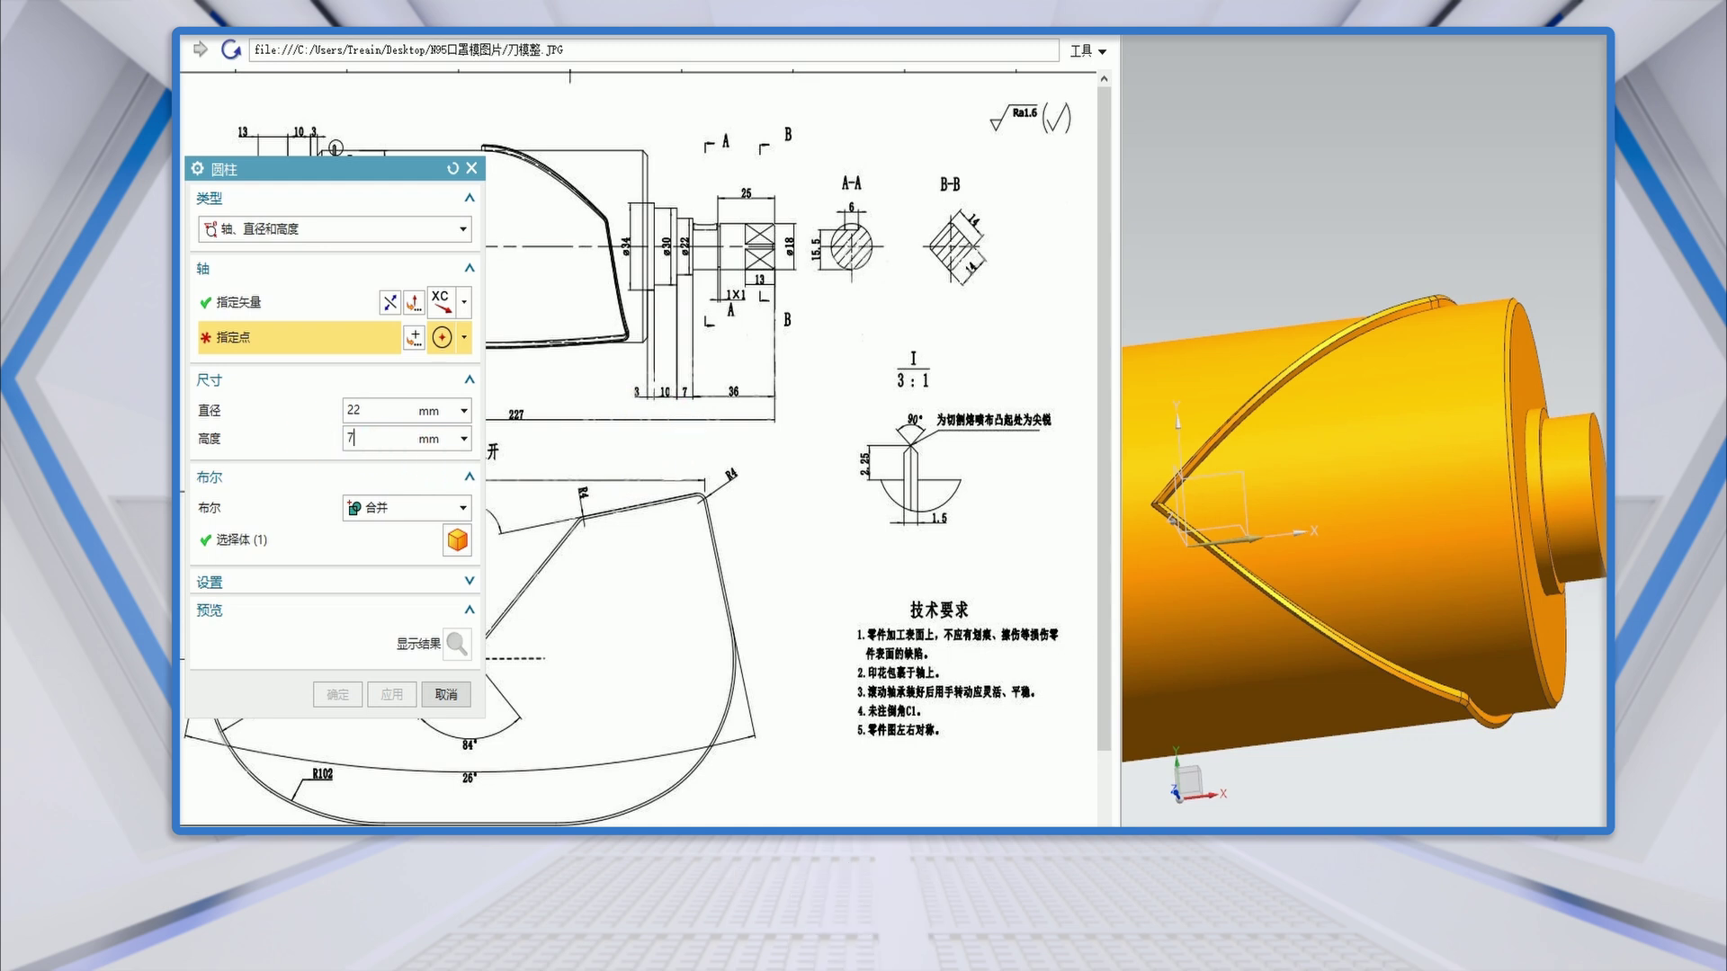
left_click(1593, 511)
left_click(391, 694)
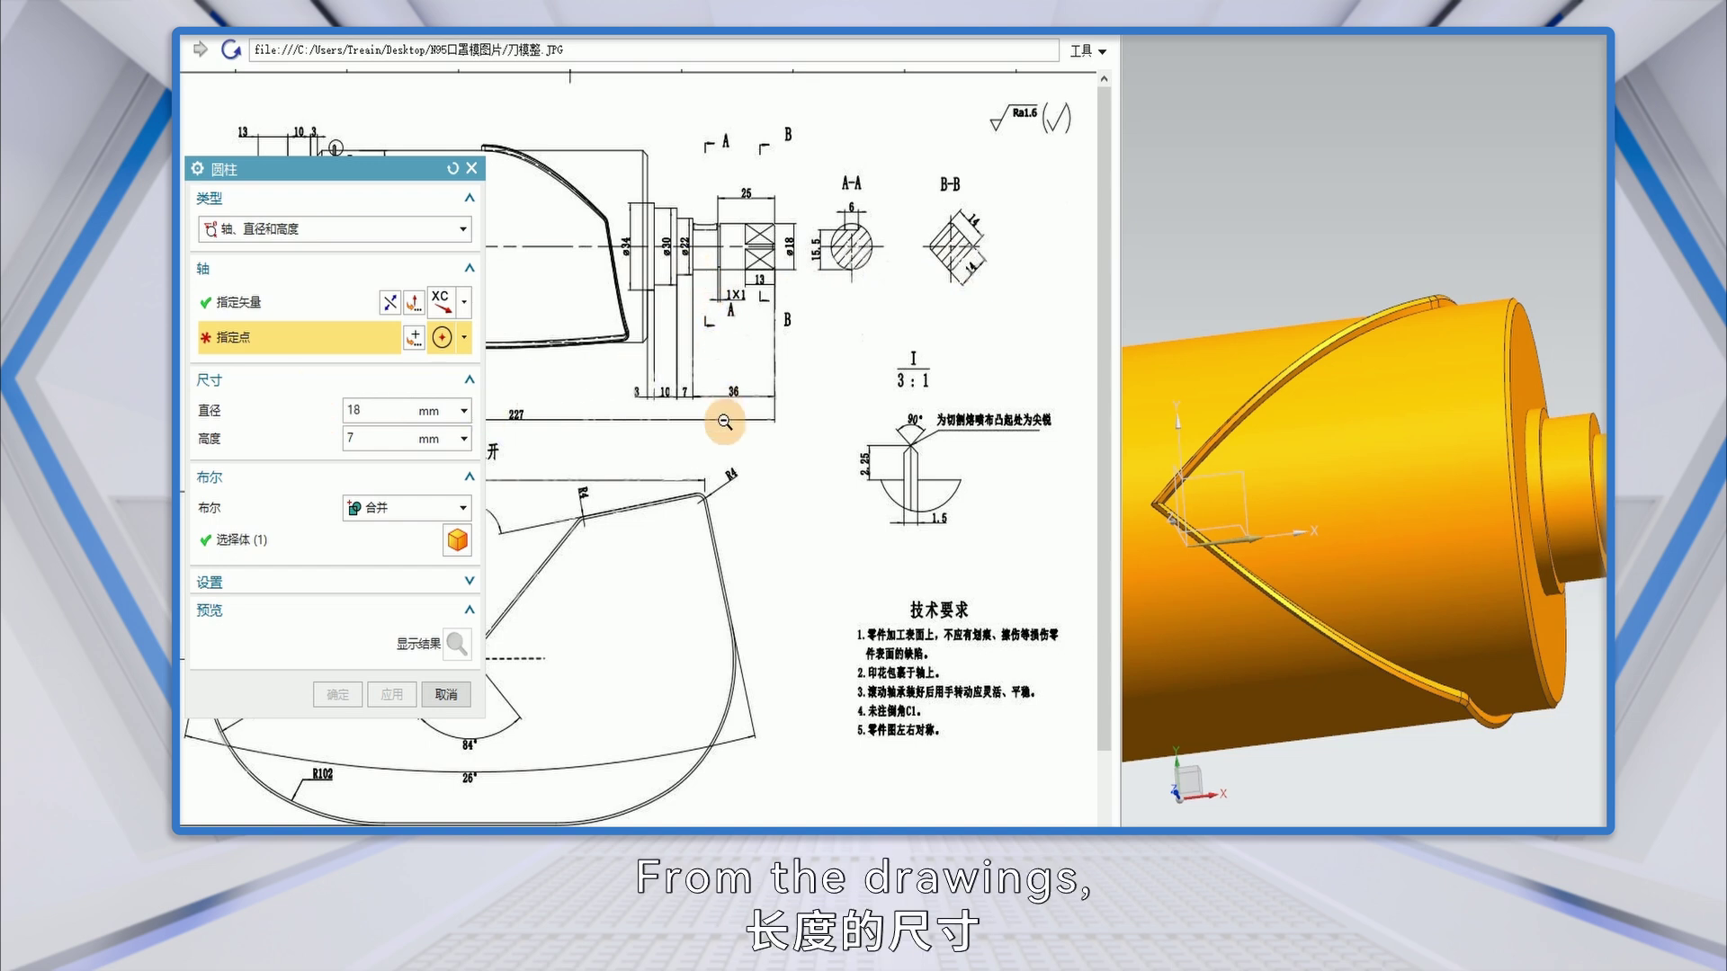
Add a united cylinder of 18 mm diameter and 36 mm height on the end face of the 22 mm step and finish the Cylinder command.
left_click_drag(363, 439, 326, 442)
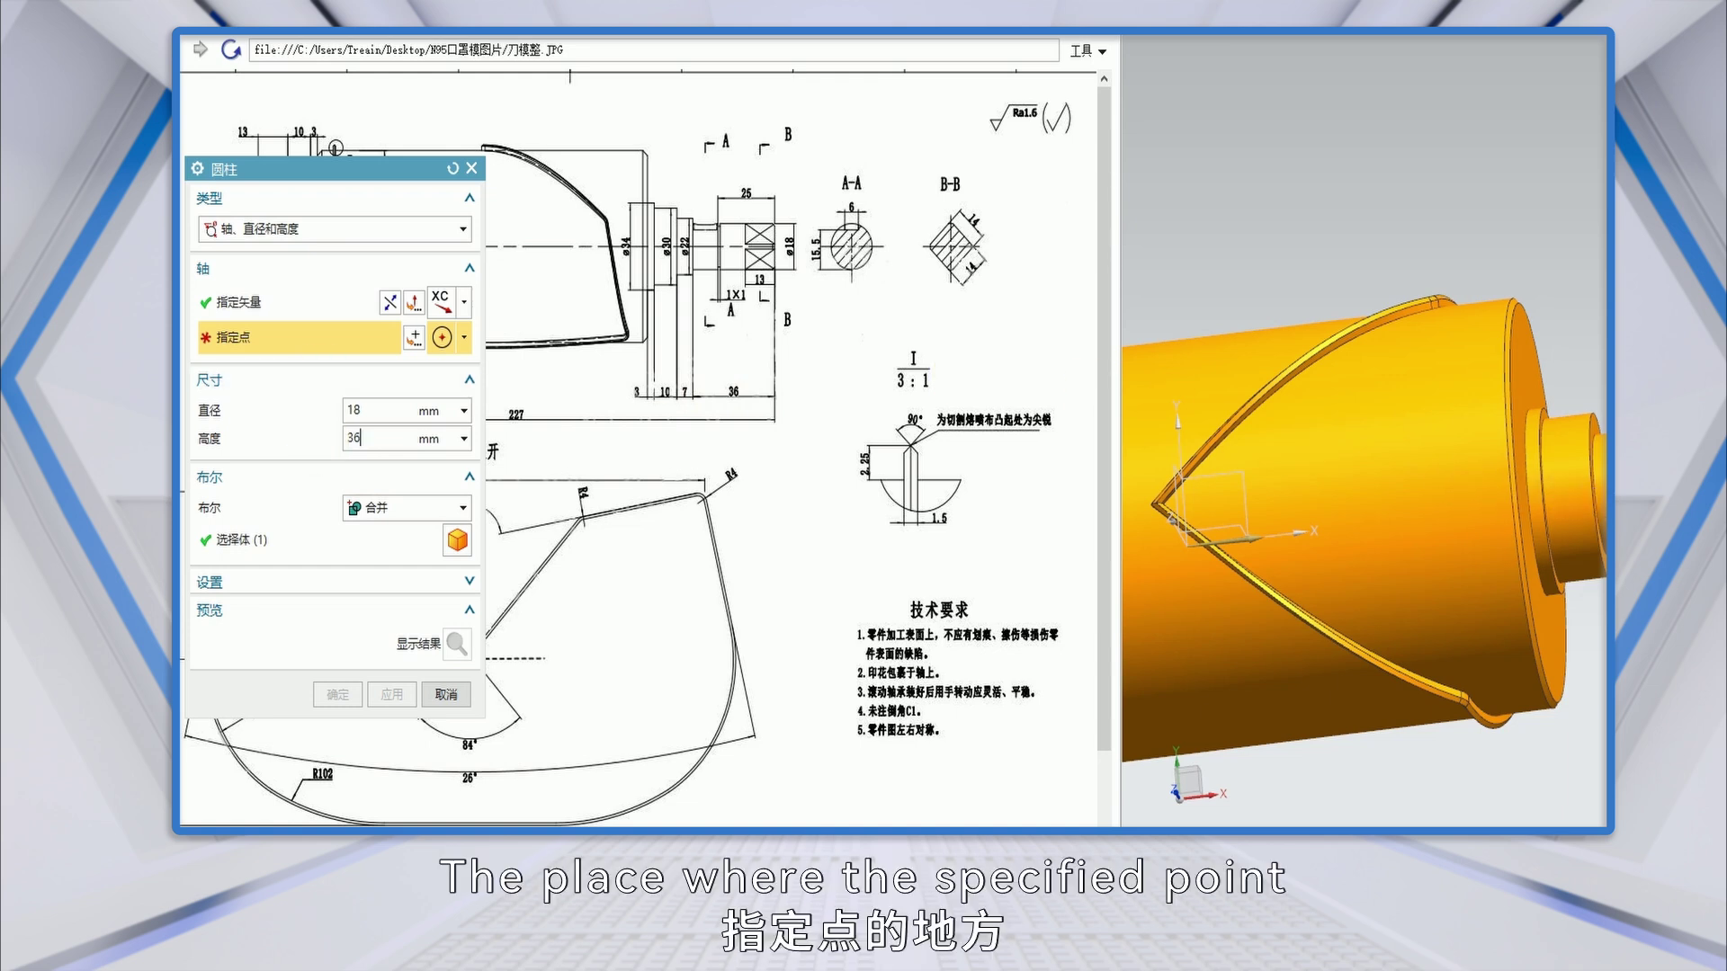
left_click(1605, 501)
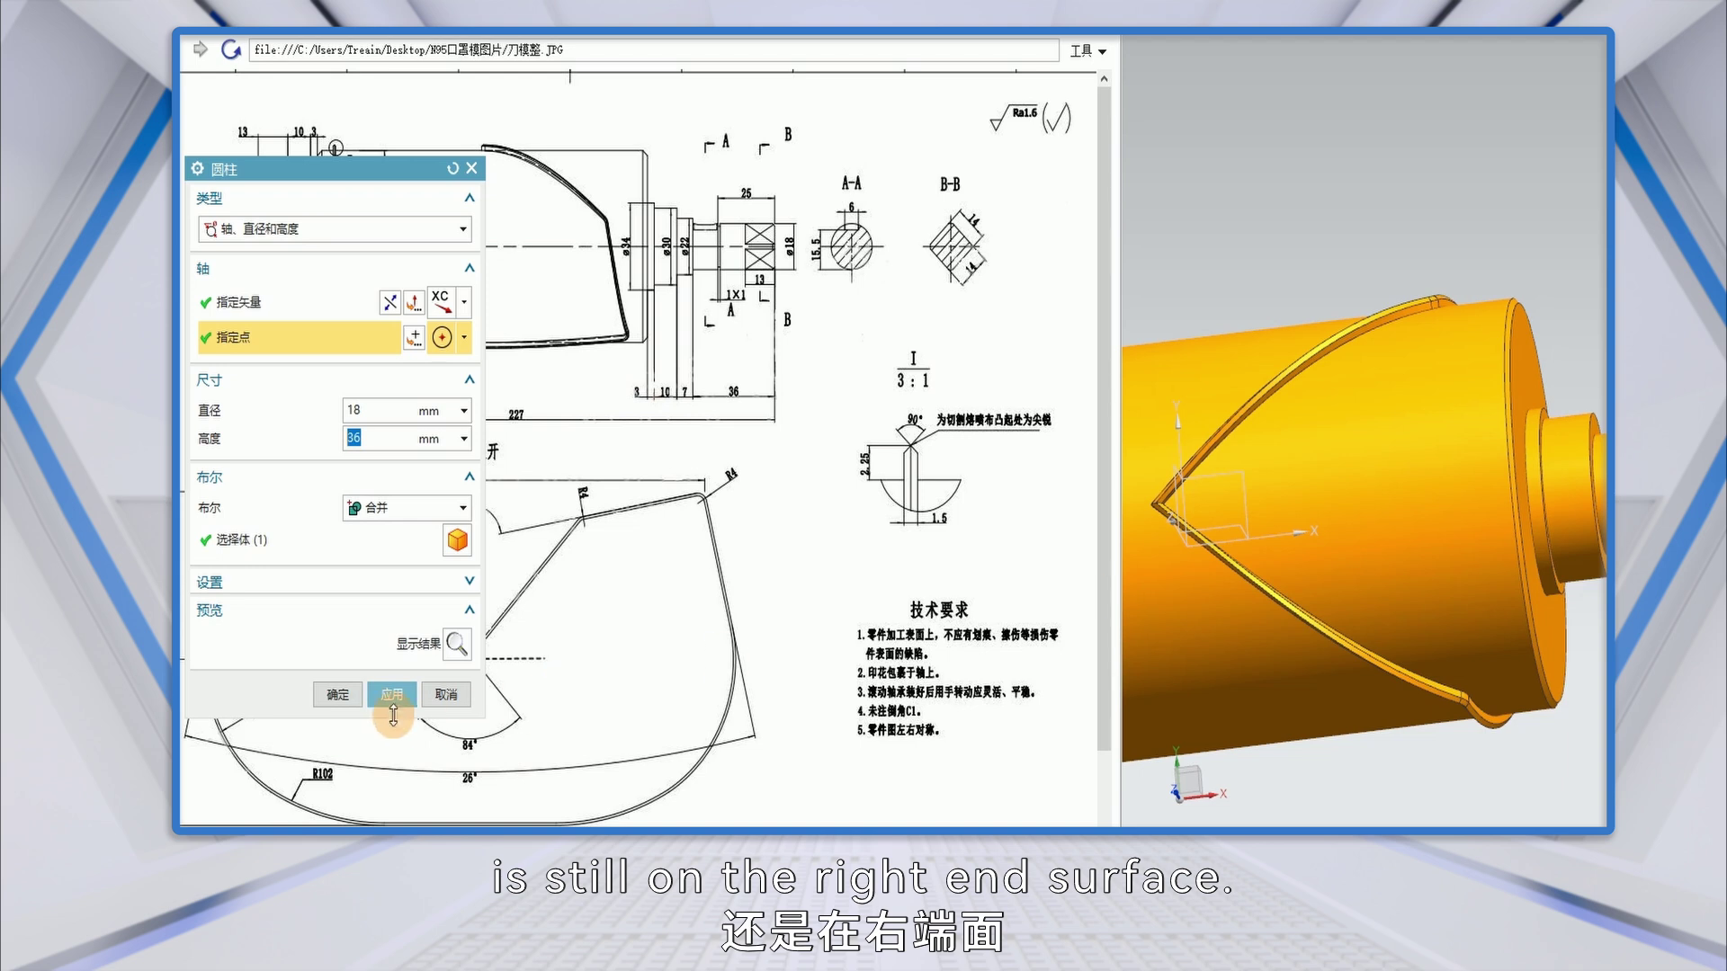
left_click(457, 644)
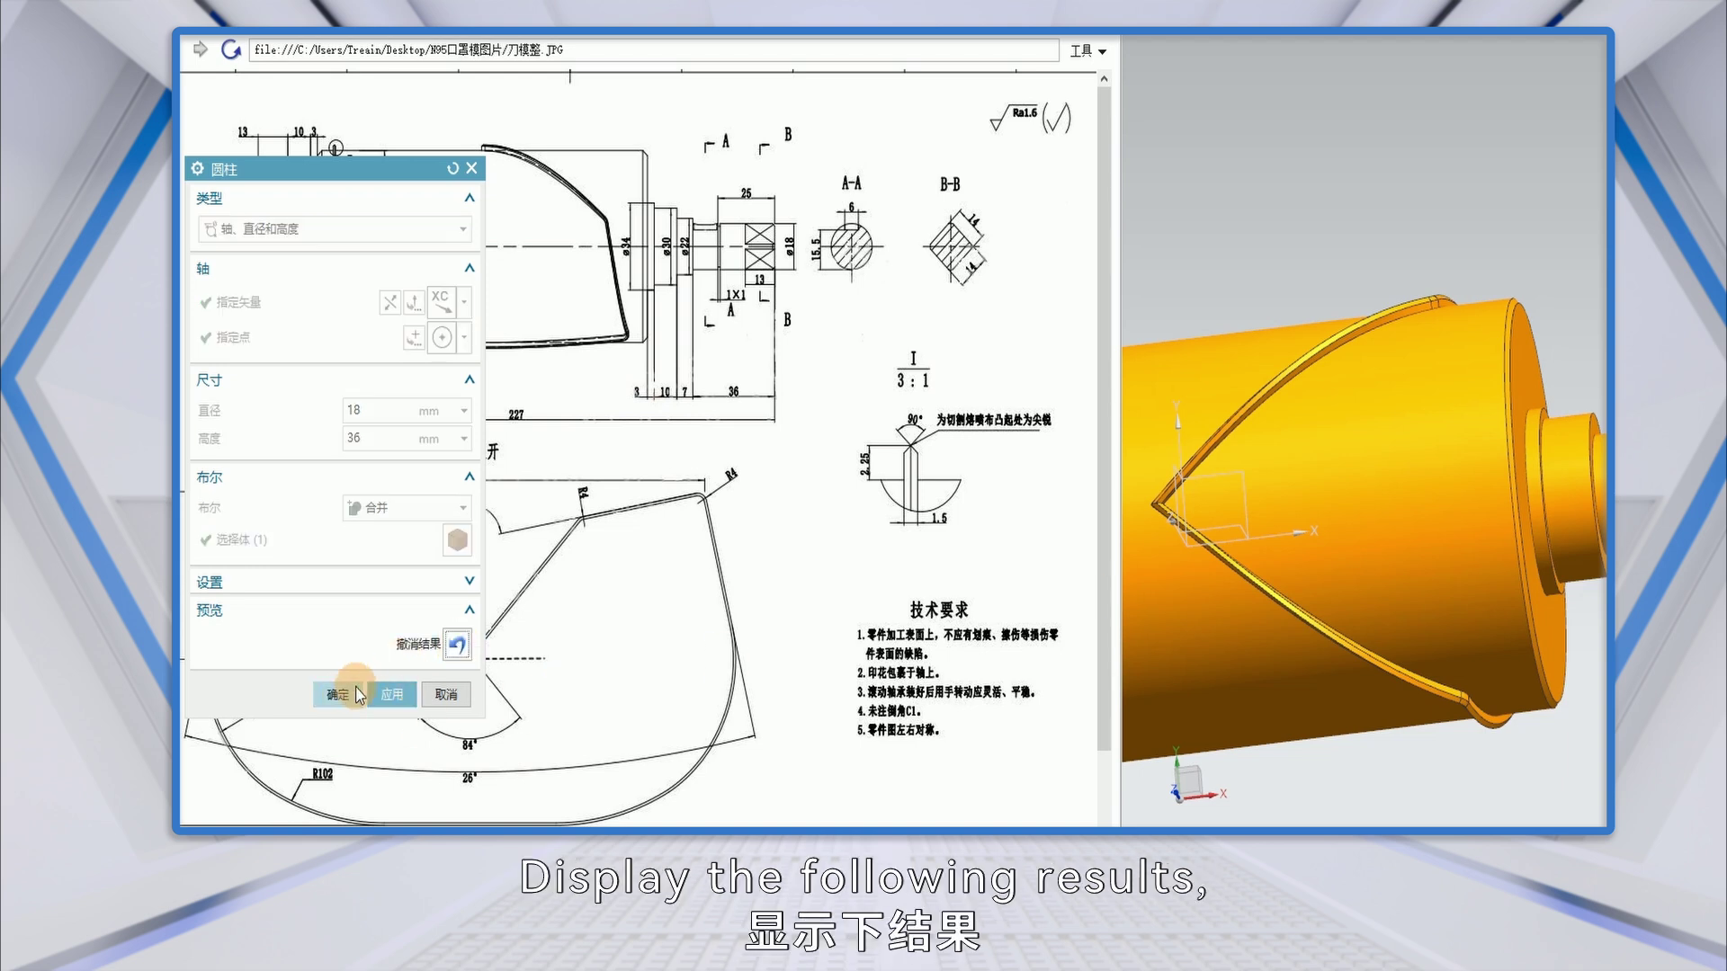
left_click(338, 695)
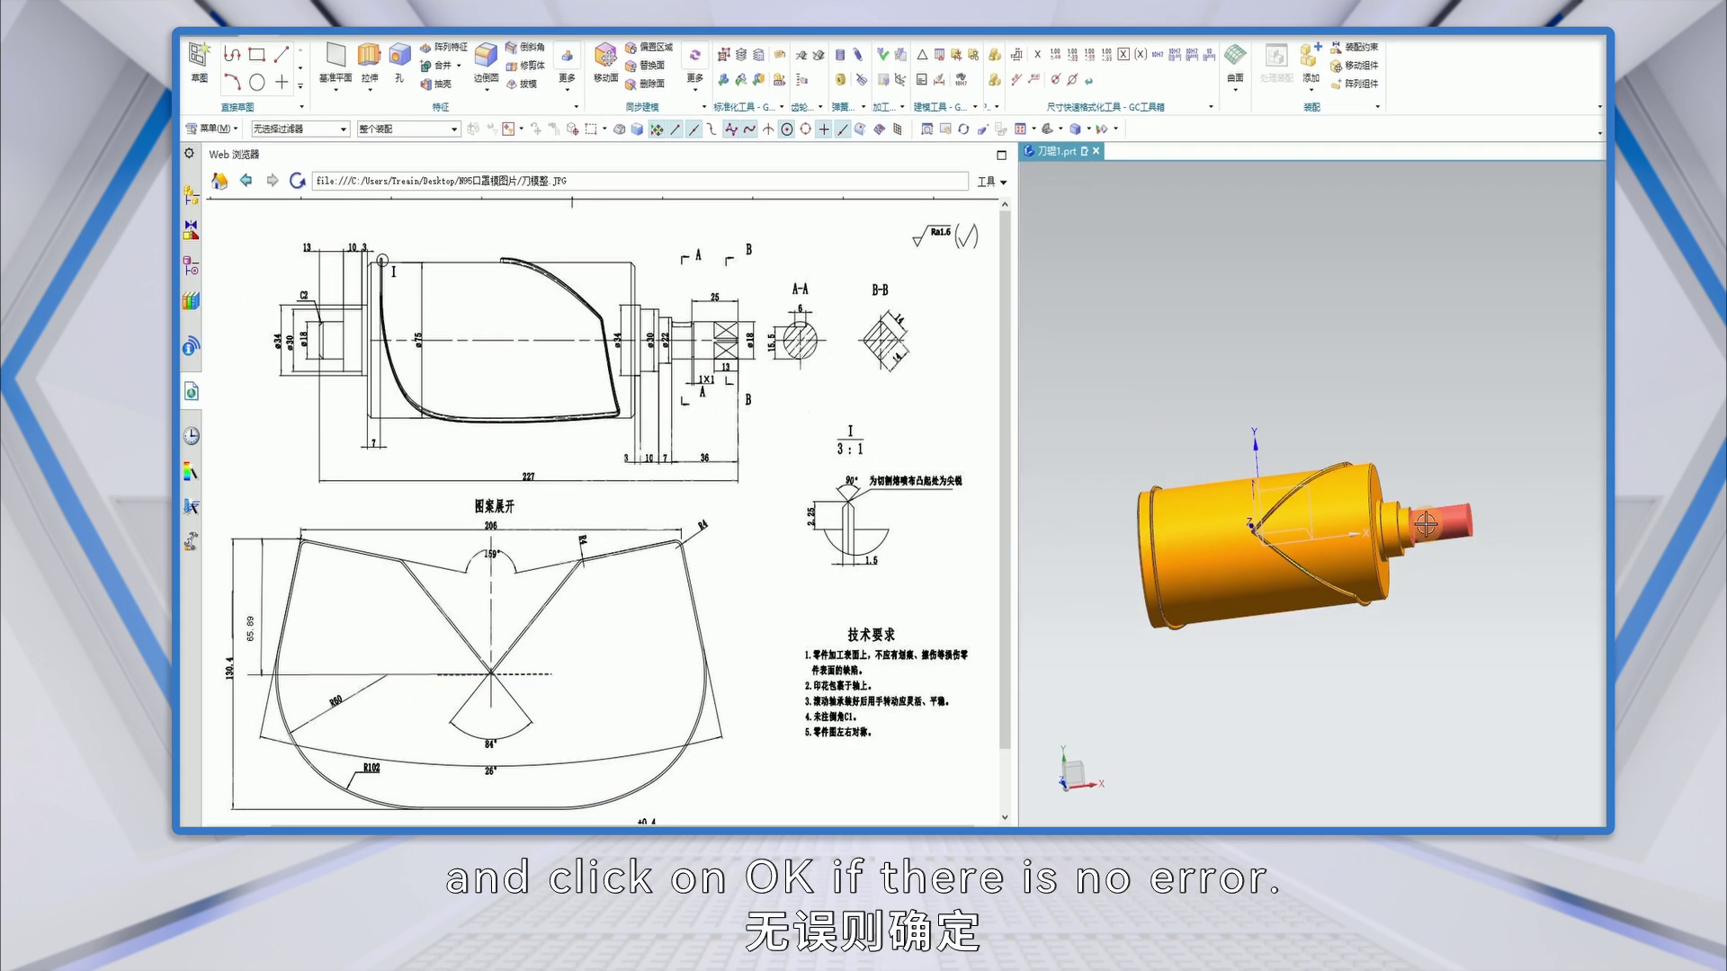
Mirror the 34 mm and 30 mm diameter cylinder steps to the roller's other end about the middle YZ plane.
middle_click_drag(1323, 525, 1389, 581)
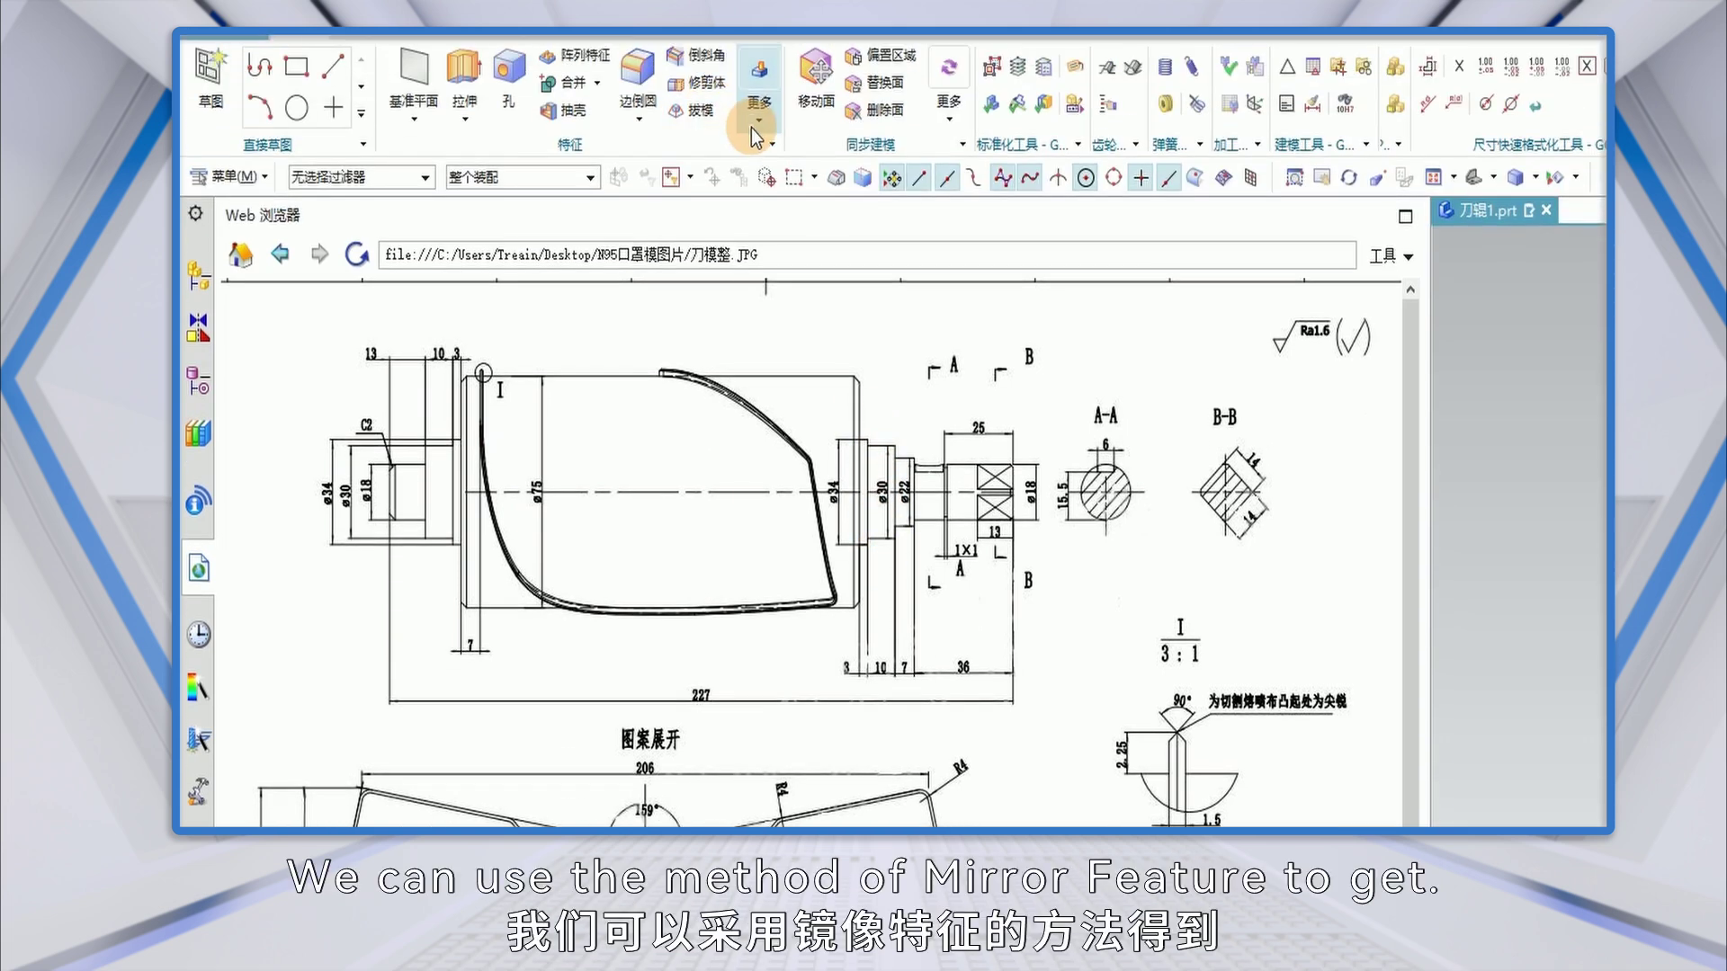
left_click(754, 126)
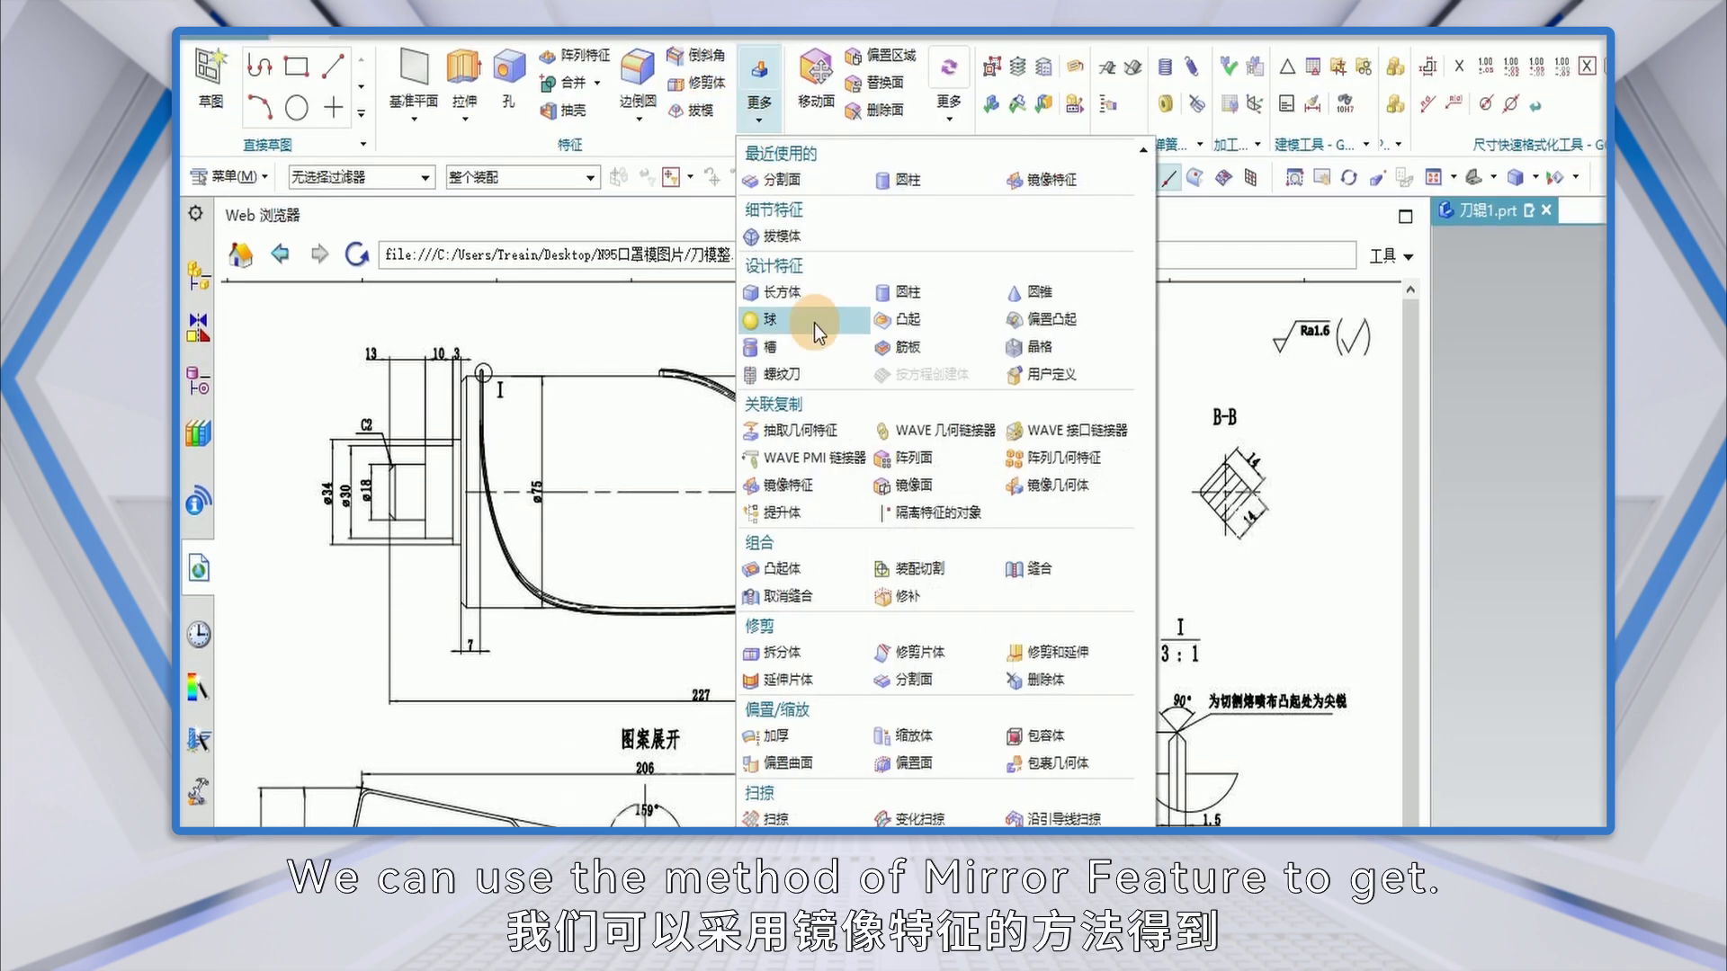
left_click(813, 484)
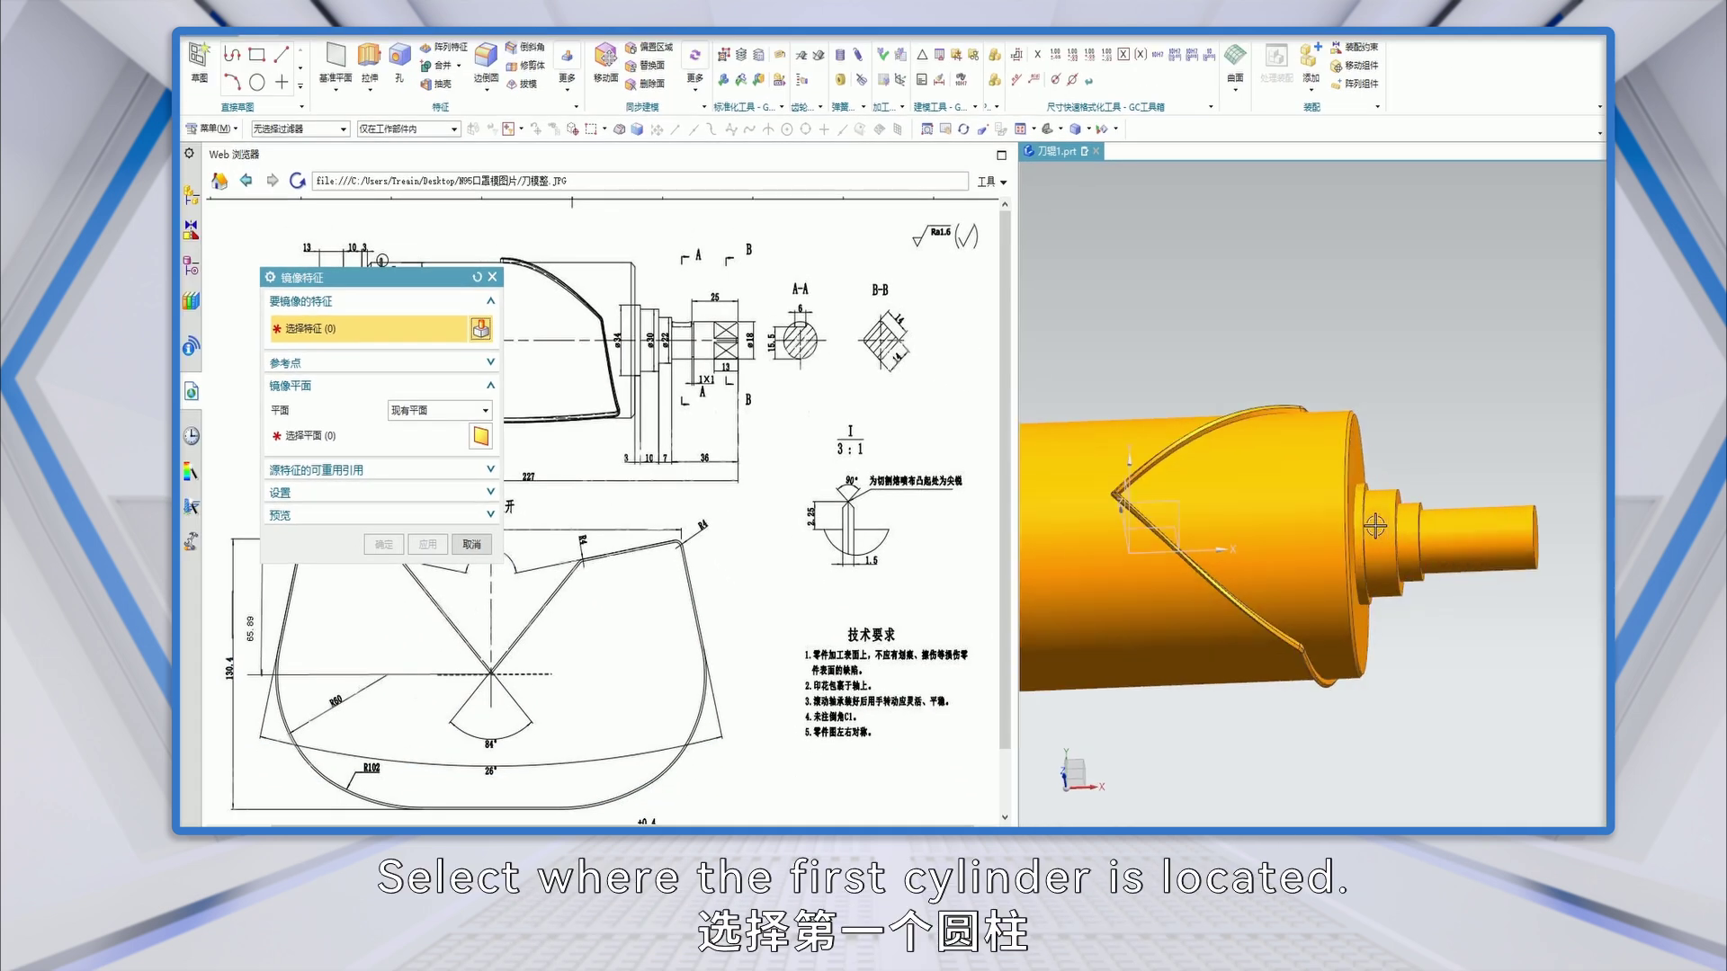
scroll(1375, 526, "up", 3)
left_click(1377, 514)
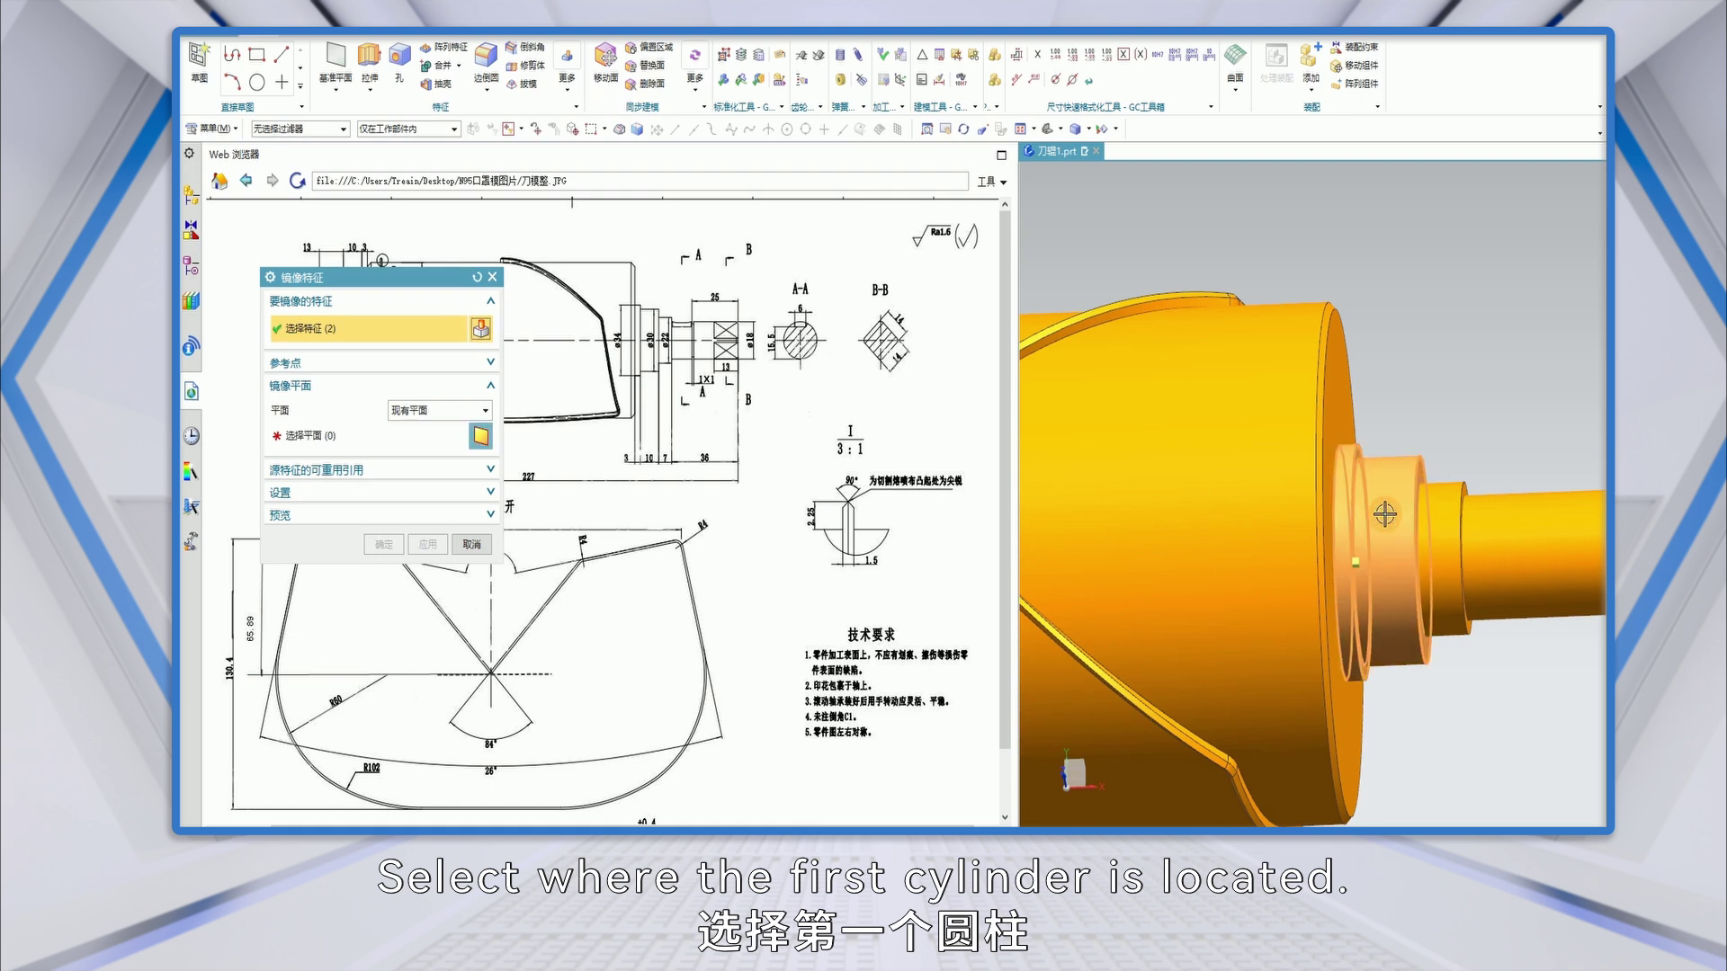
left_click(366, 429)
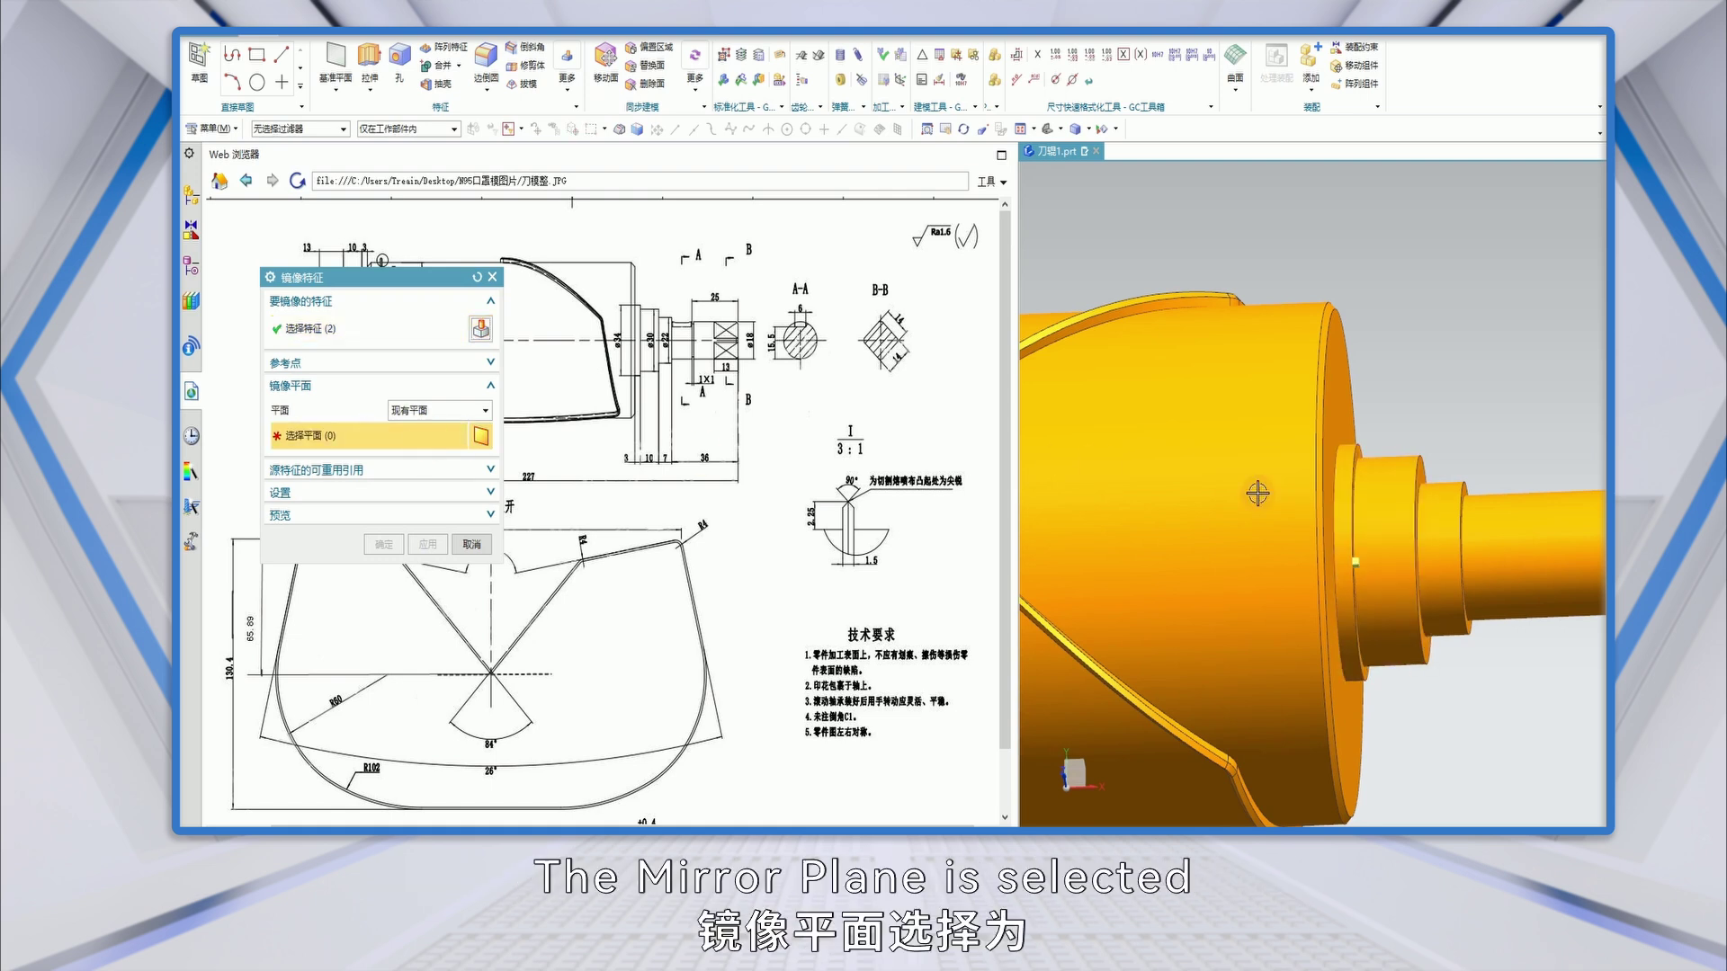
scroll(1358, 504, "down", 5)
left_click(1201, 468)
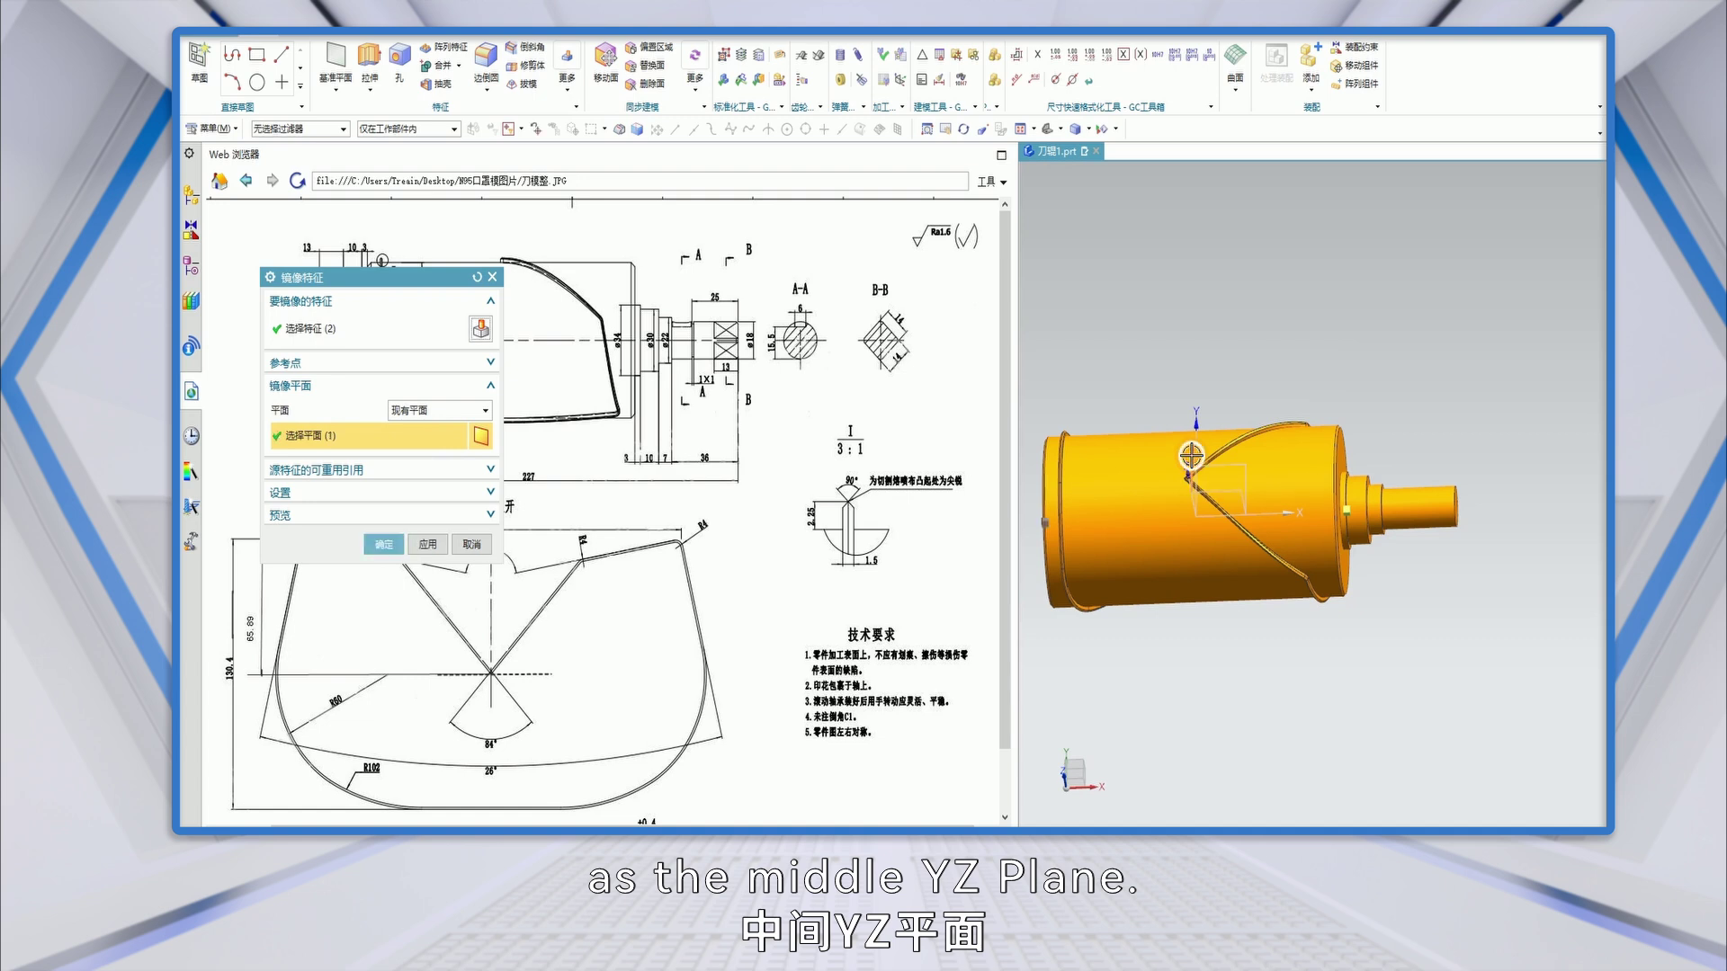
left_click(353, 546)
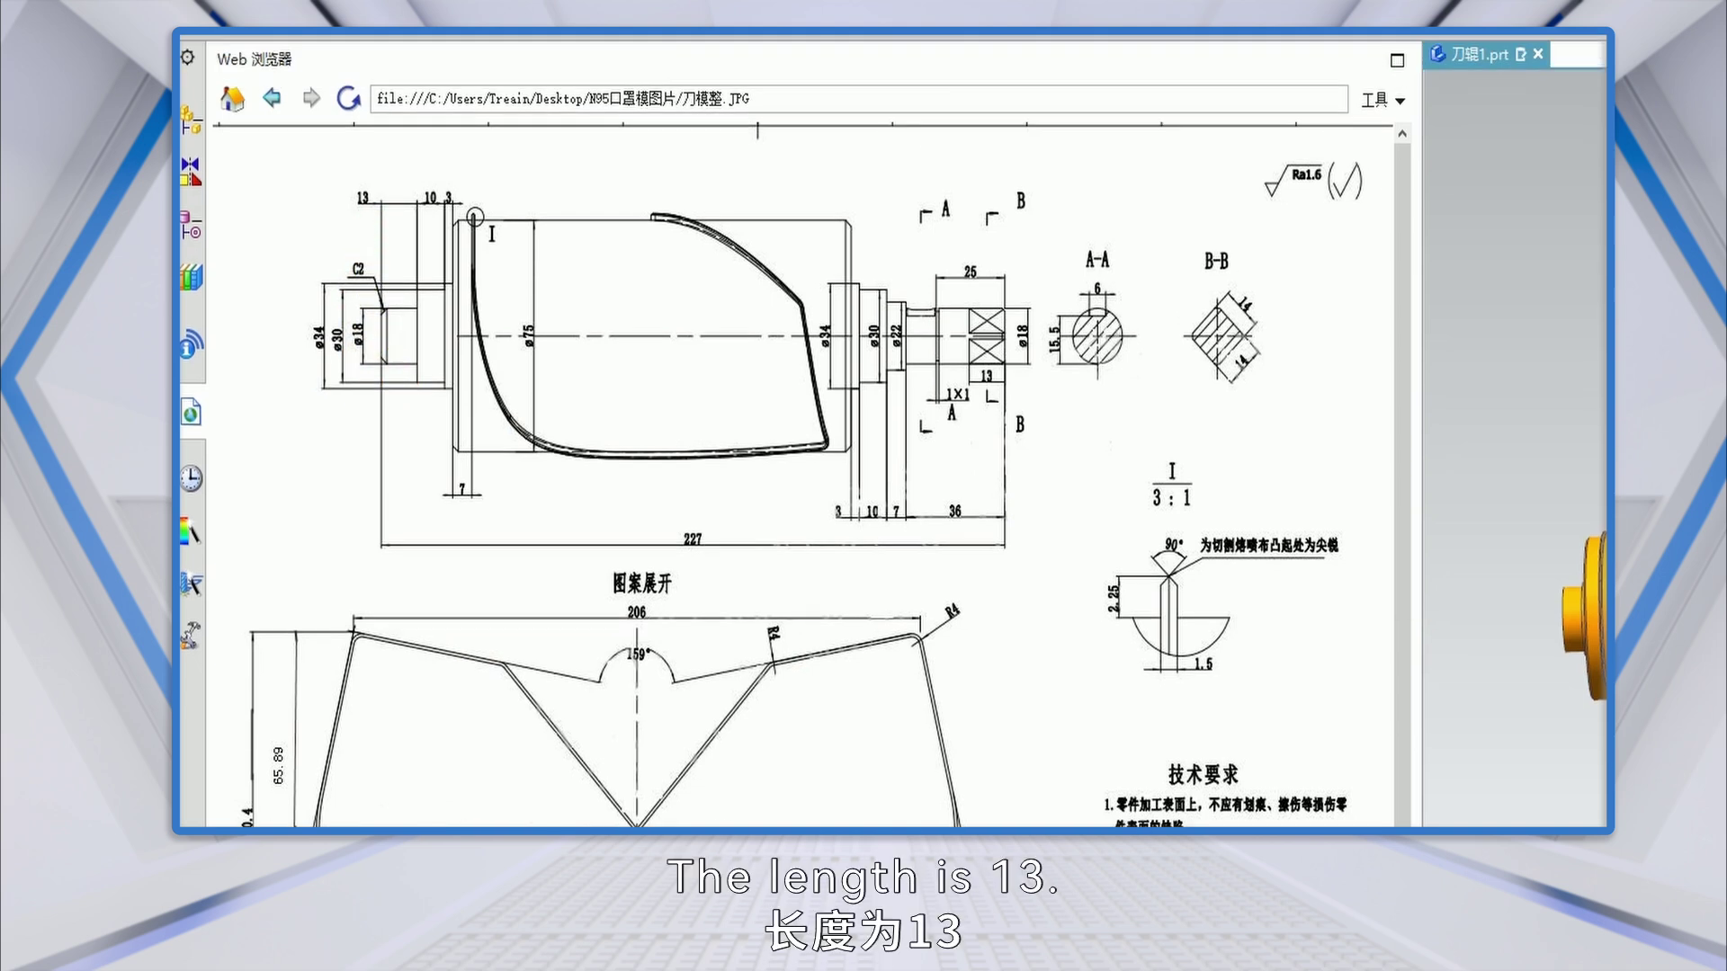
Add a united cylinder of 18 mm diameter and 13 mm height in the reversed X direction, centred on the left end face.
left_click(745, 142)
left_click(888, 269)
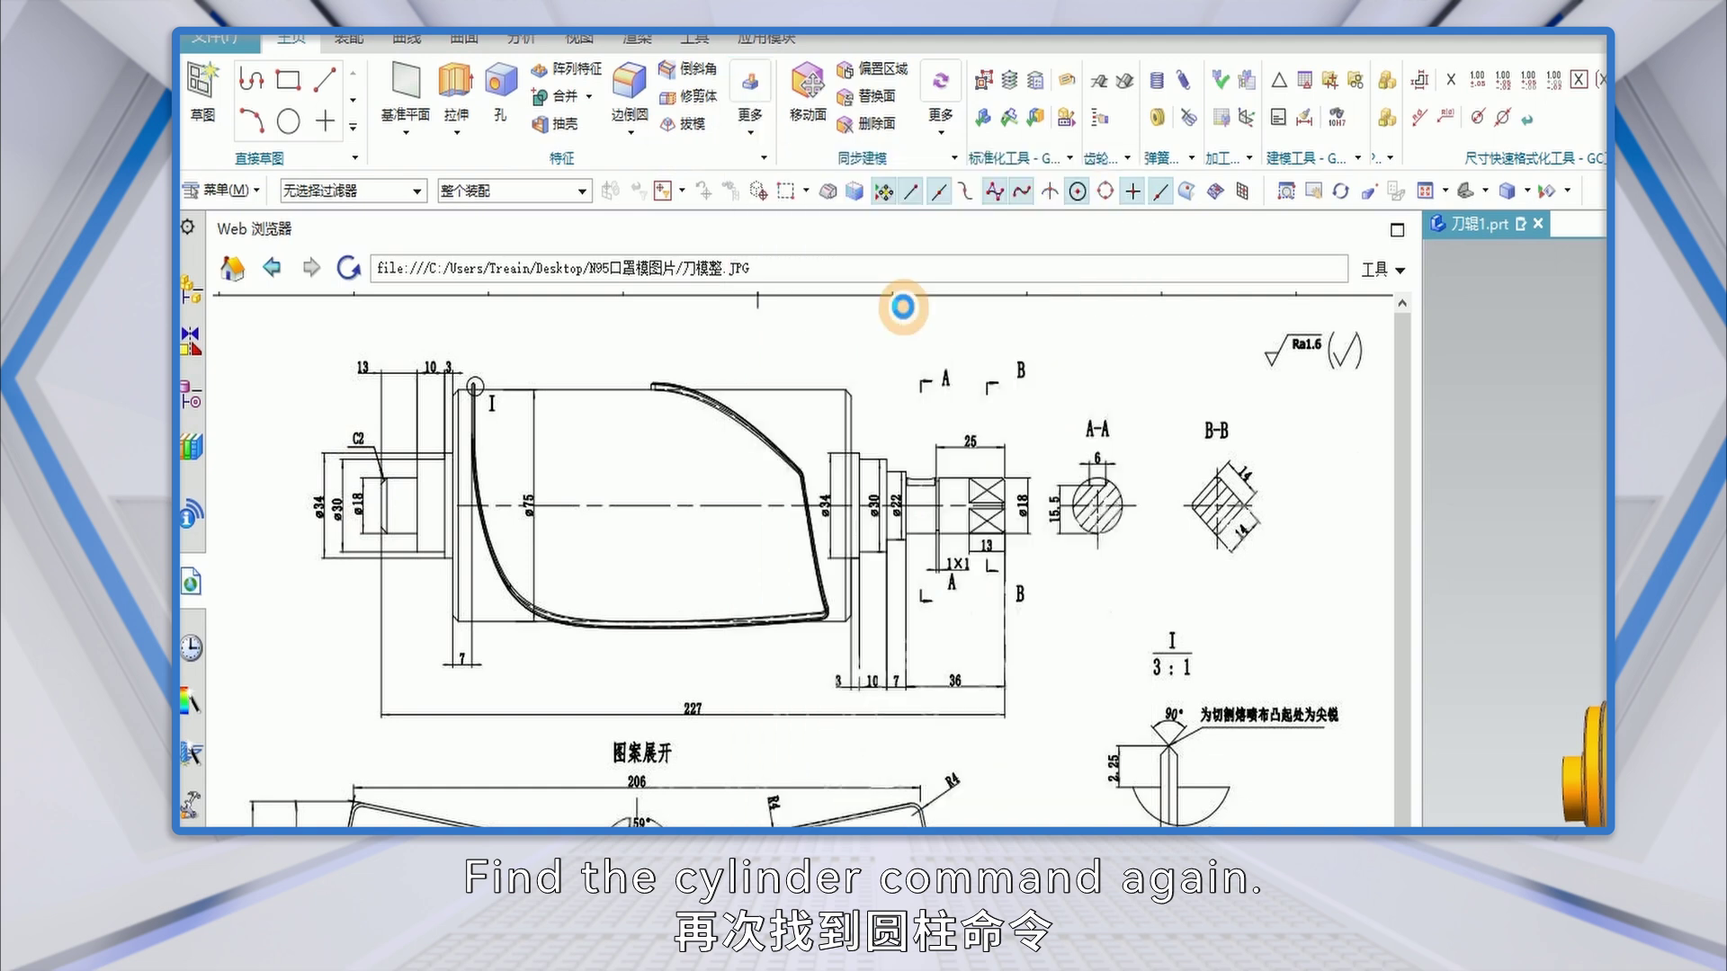
key("Tab")
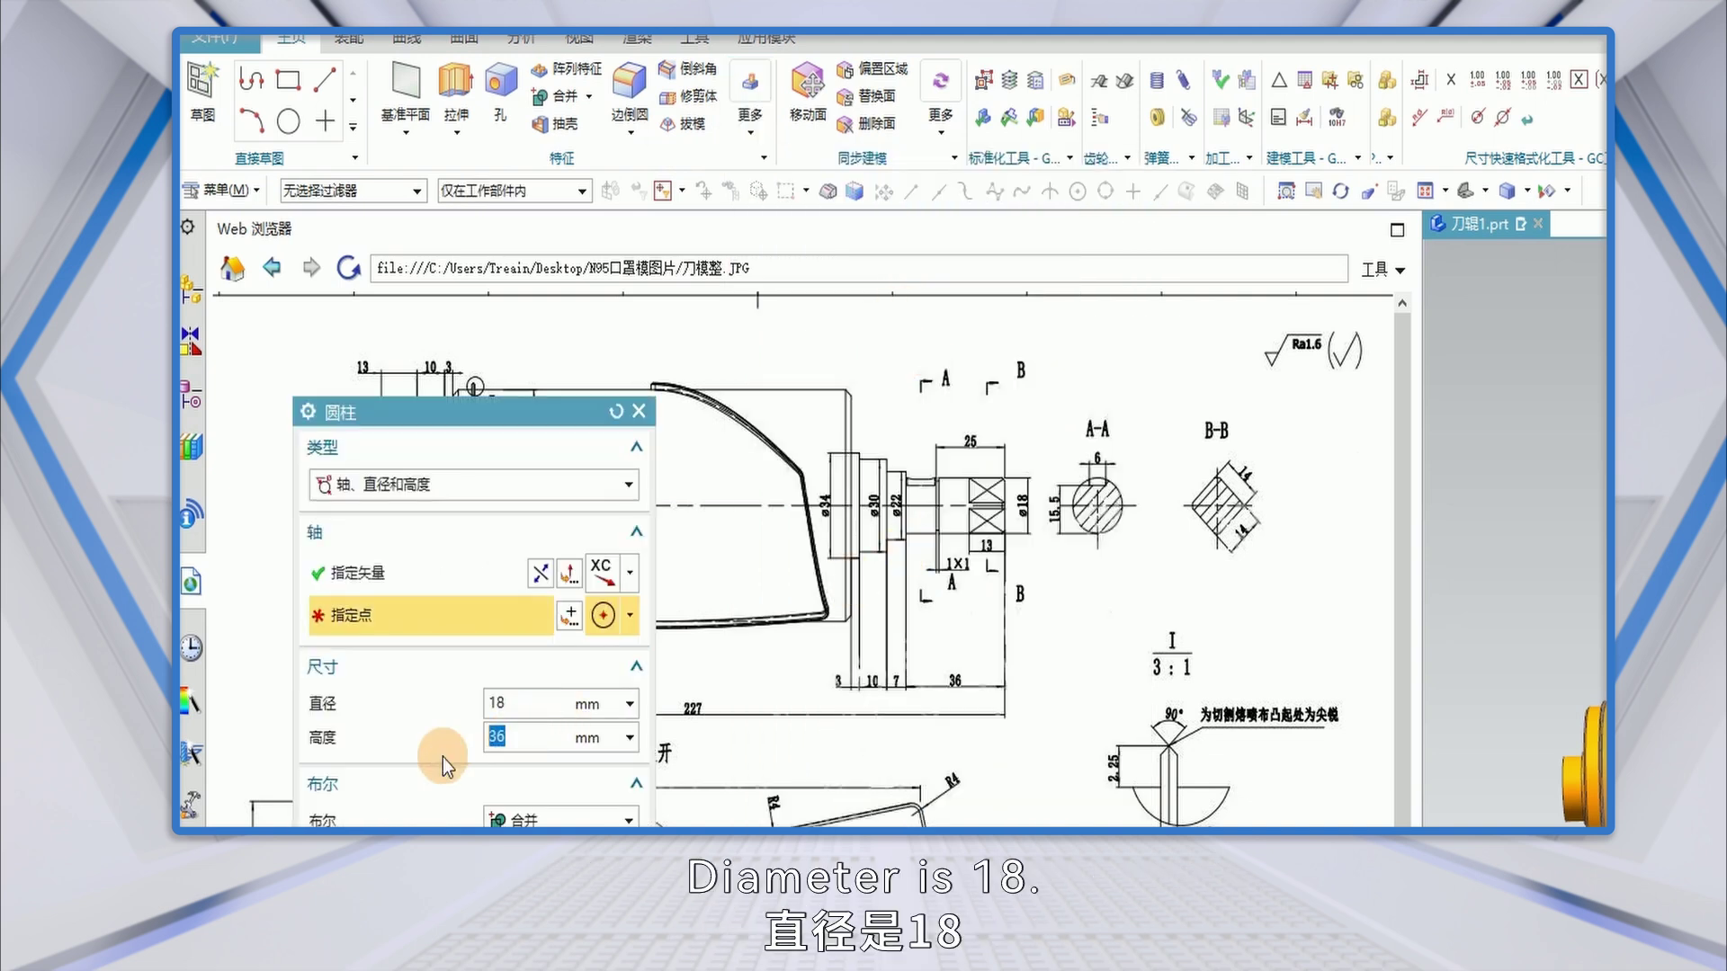
type("13")
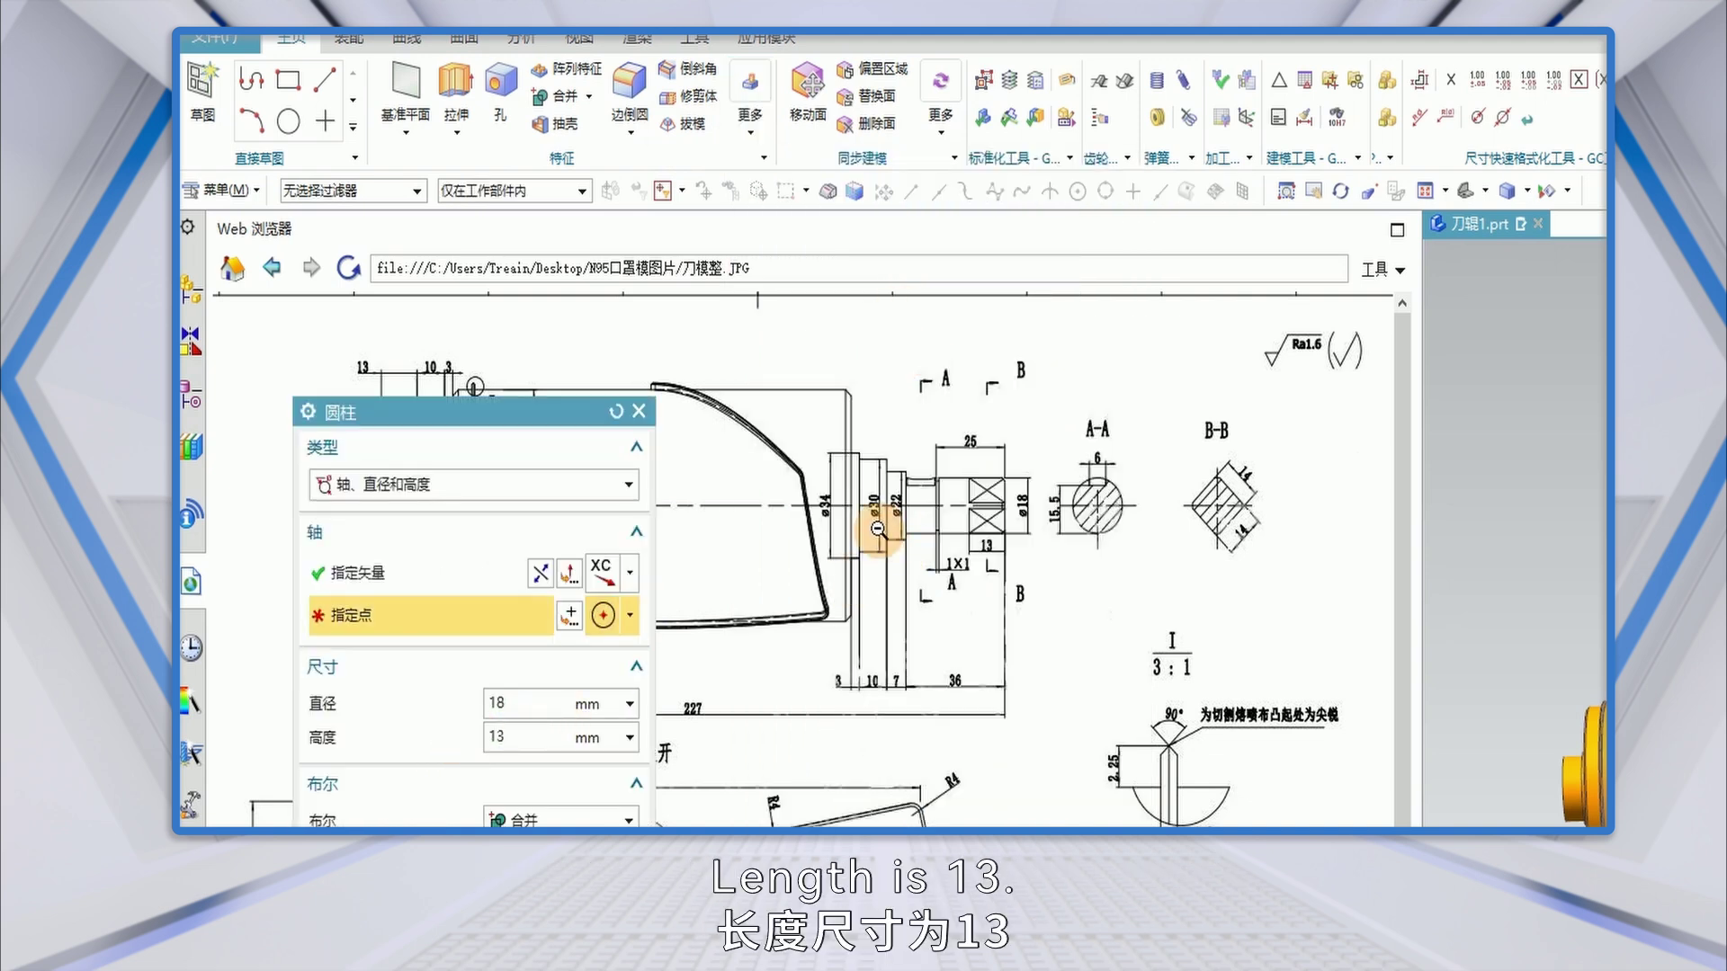
left_click(456, 570)
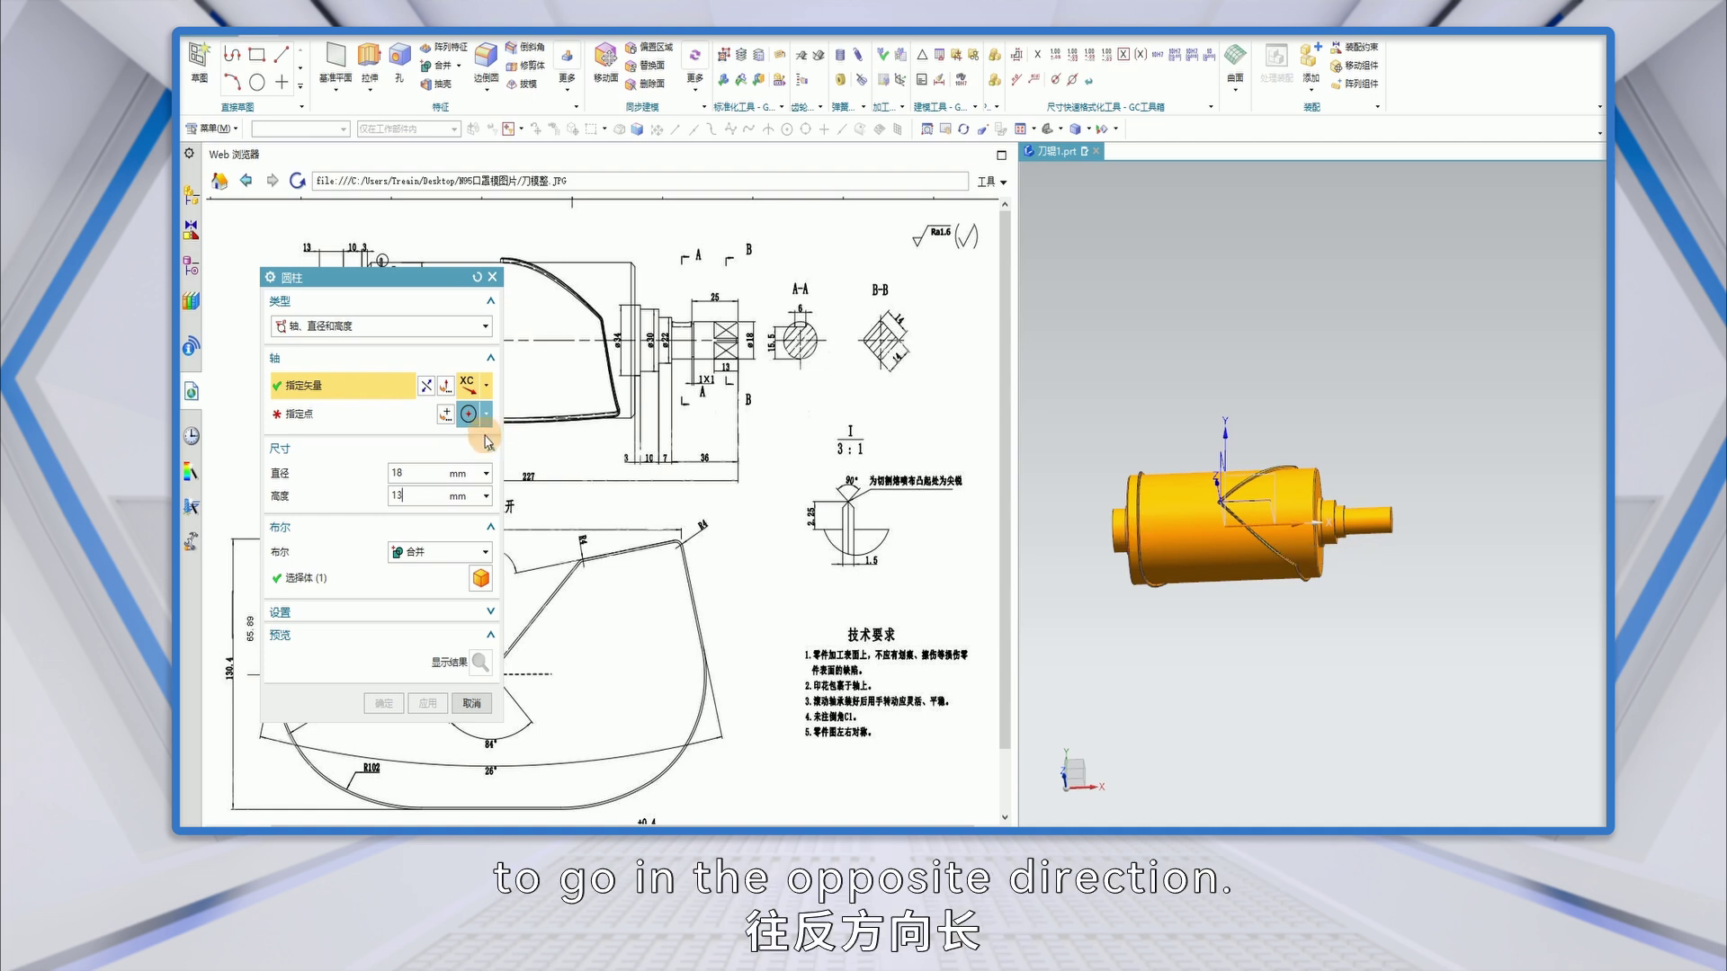
left_click(425, 385)
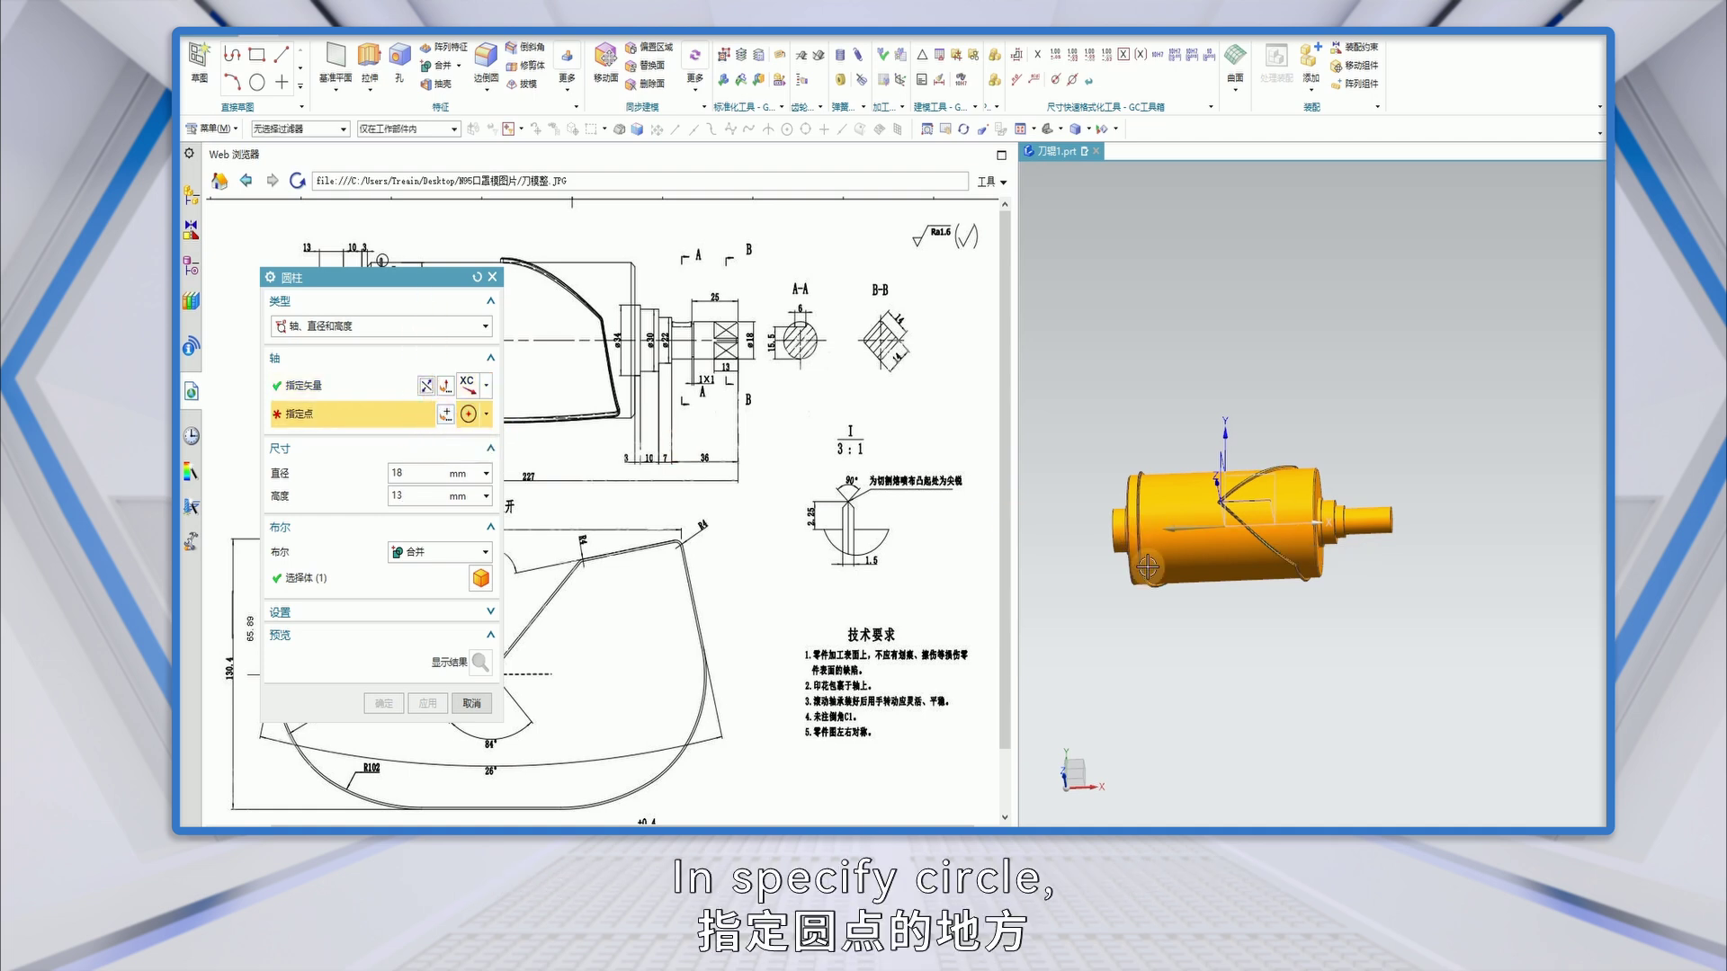
scroll(1125, 540, "up", 5)
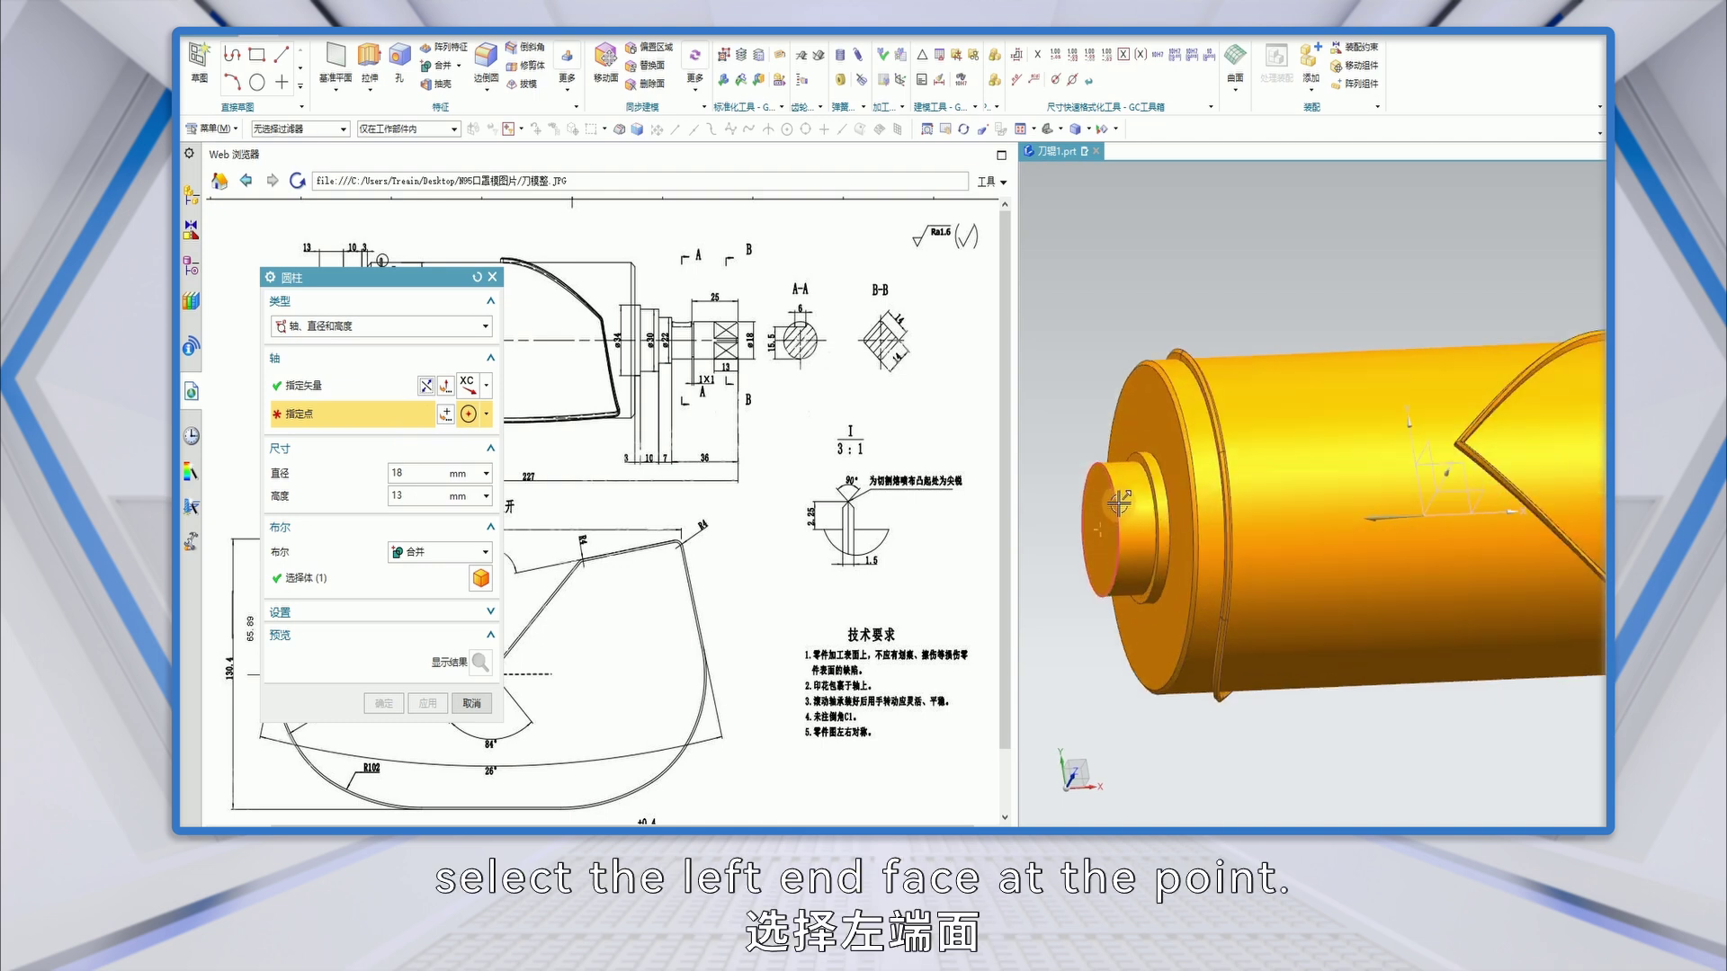
left_click(1118, 503)
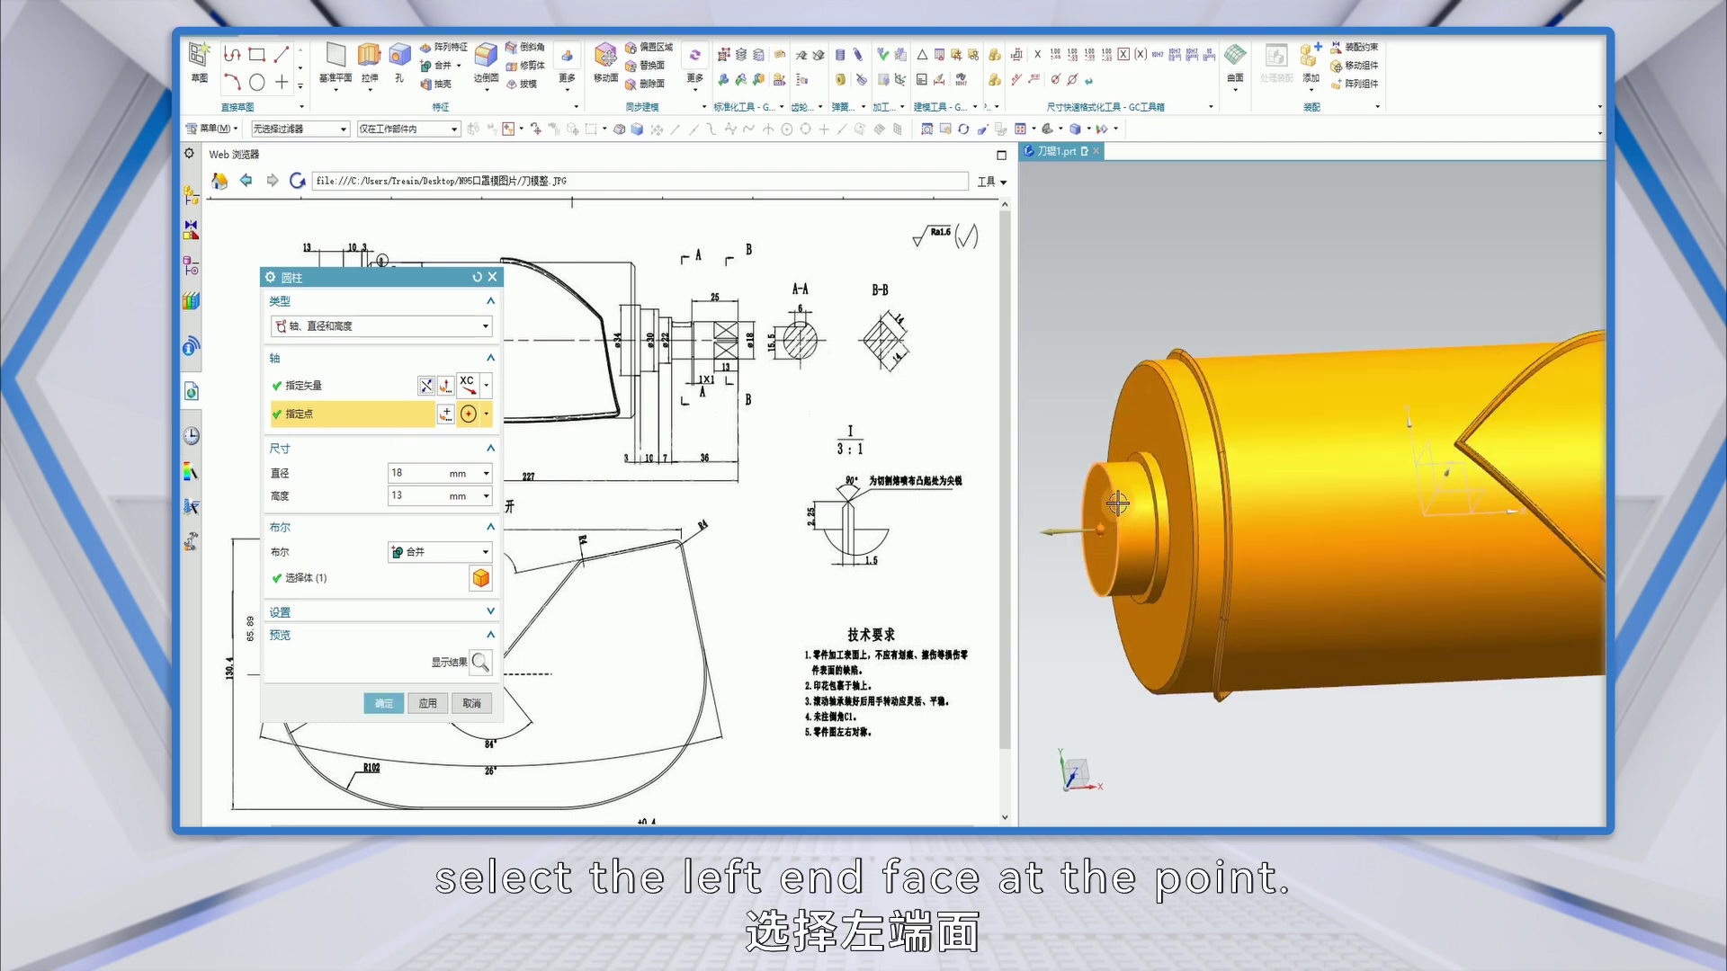
left_click(383, 703)
scroll(1166, 472, "down", 3)
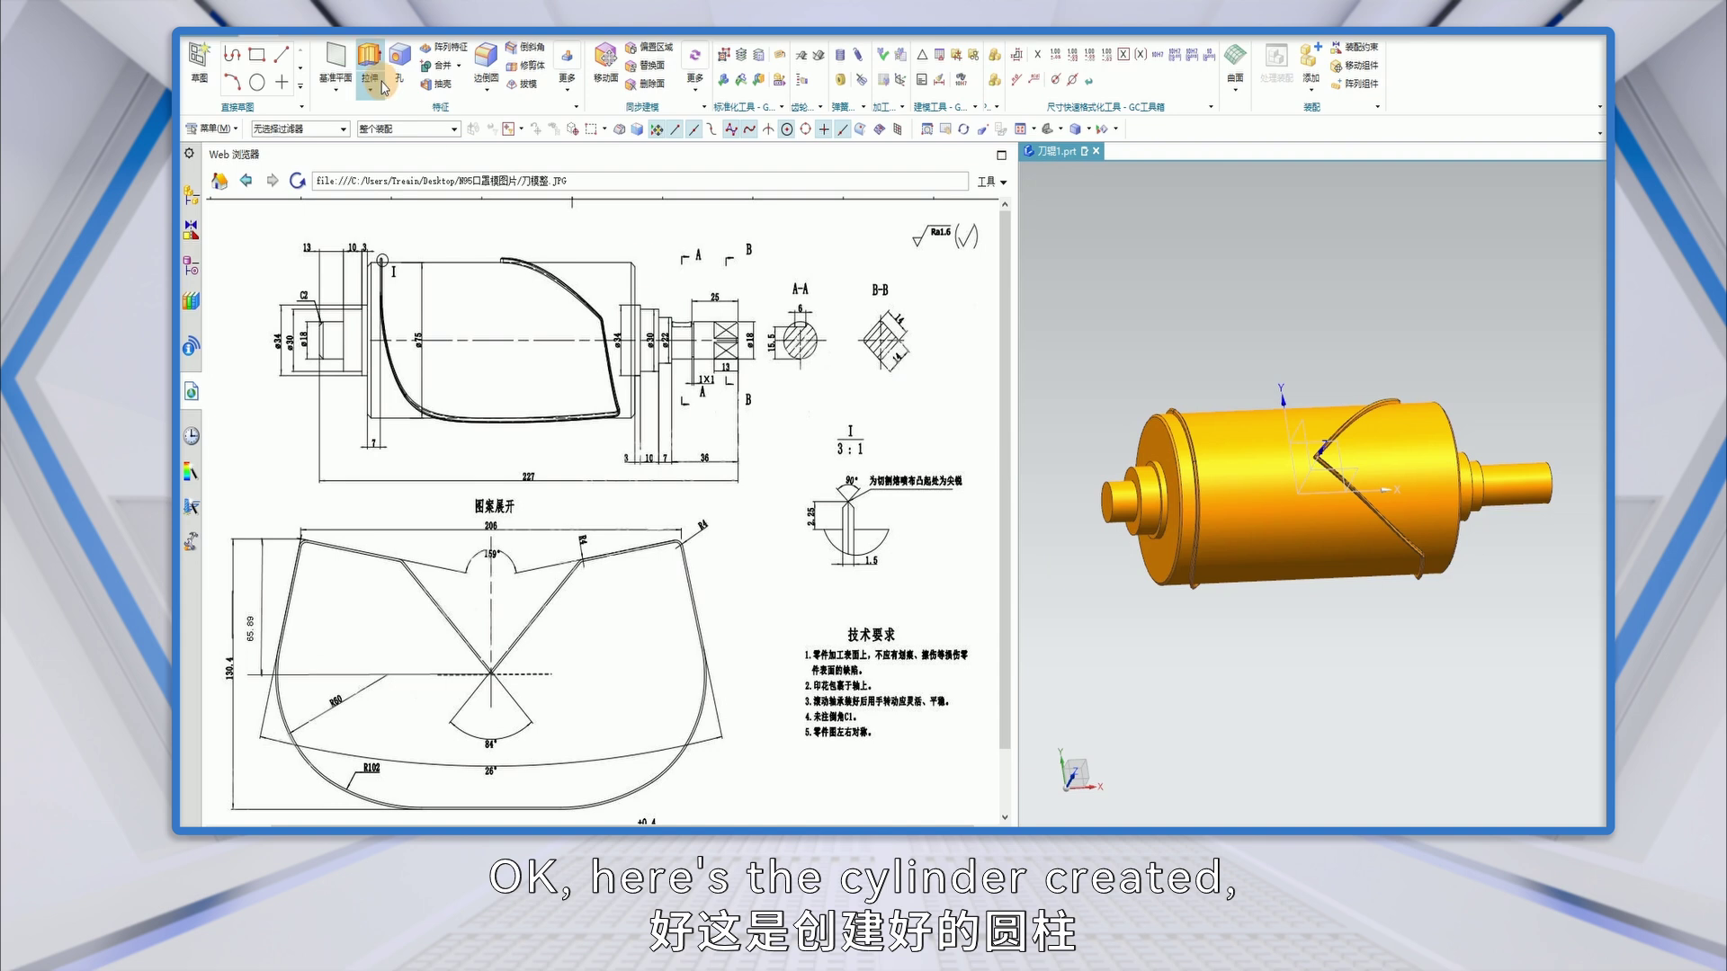
Chamfer the outer end edge of the left 18 mm shaft stub with a symmetric 2 mm distance.
left_click(515, 46)
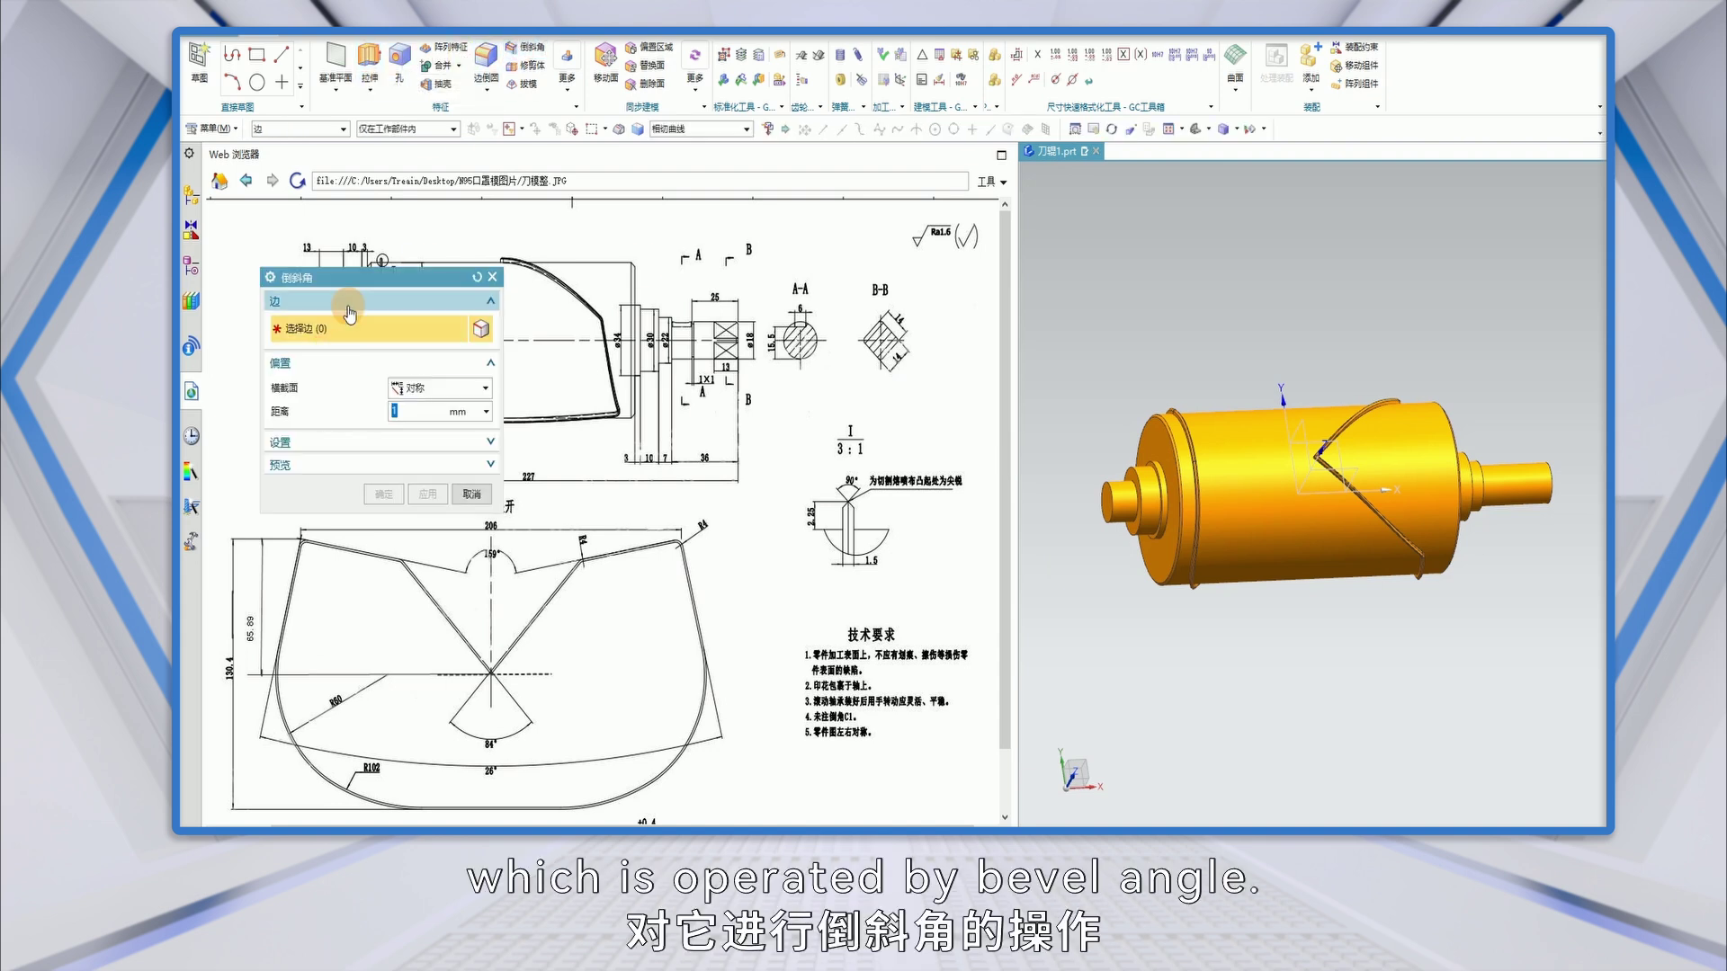
left_click_drag(374, 286, 613, 320)
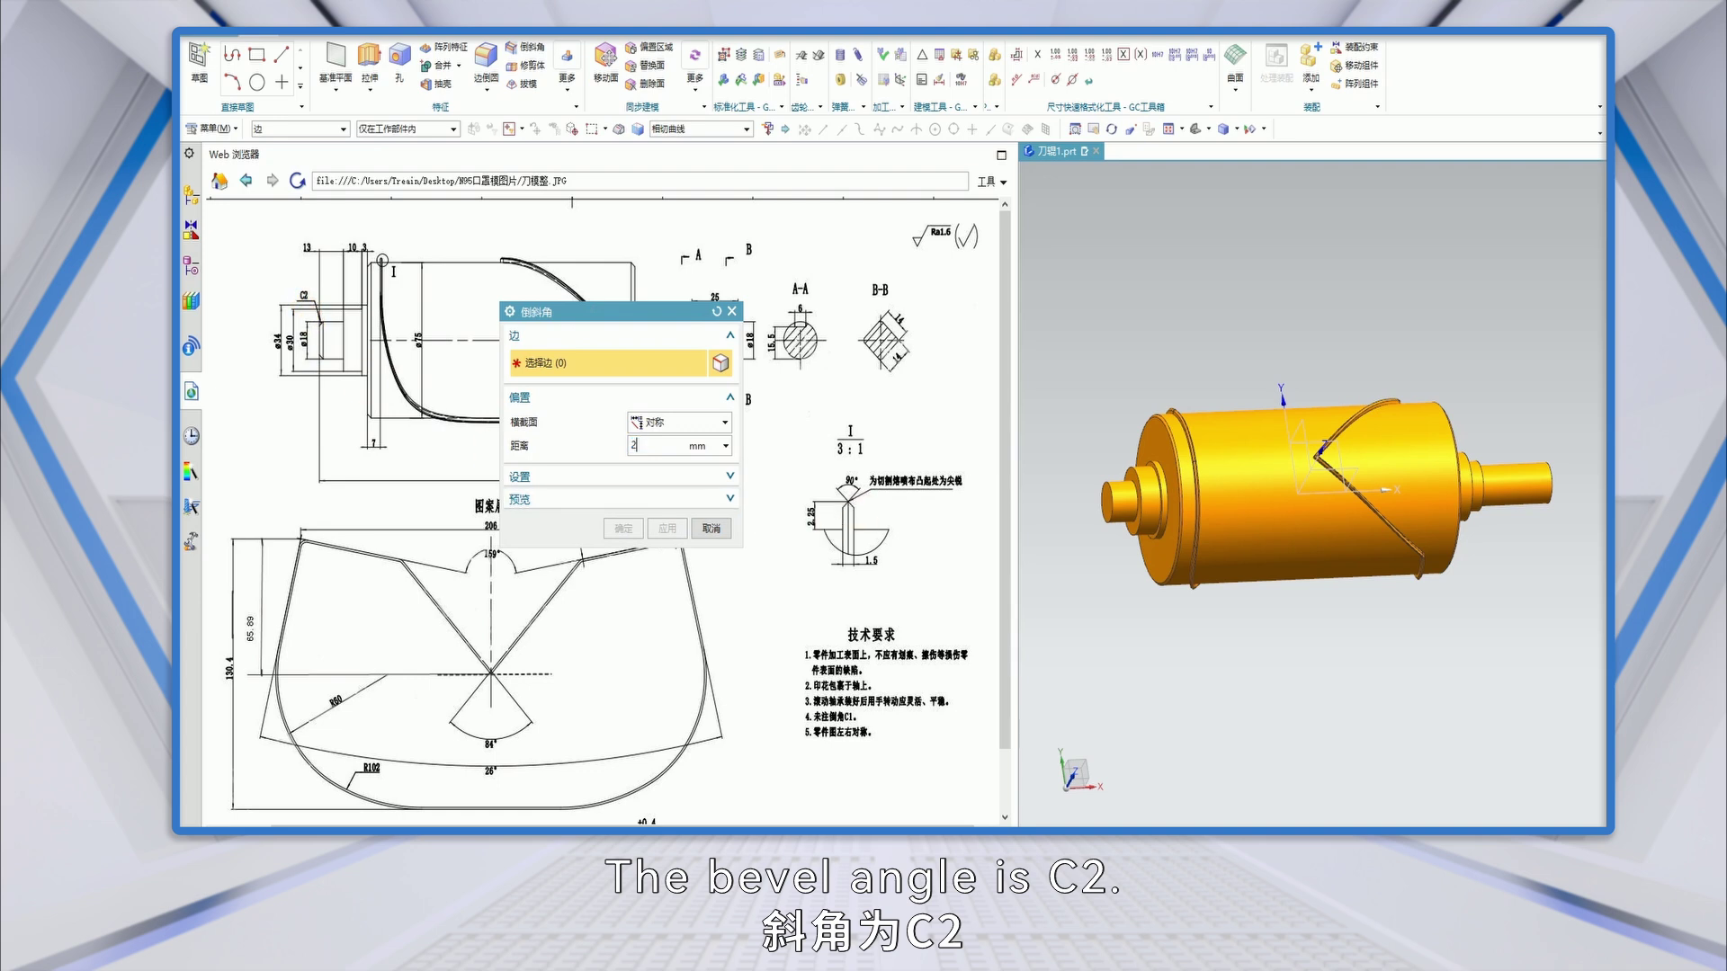
scroll(1082, 483, "up", 5)
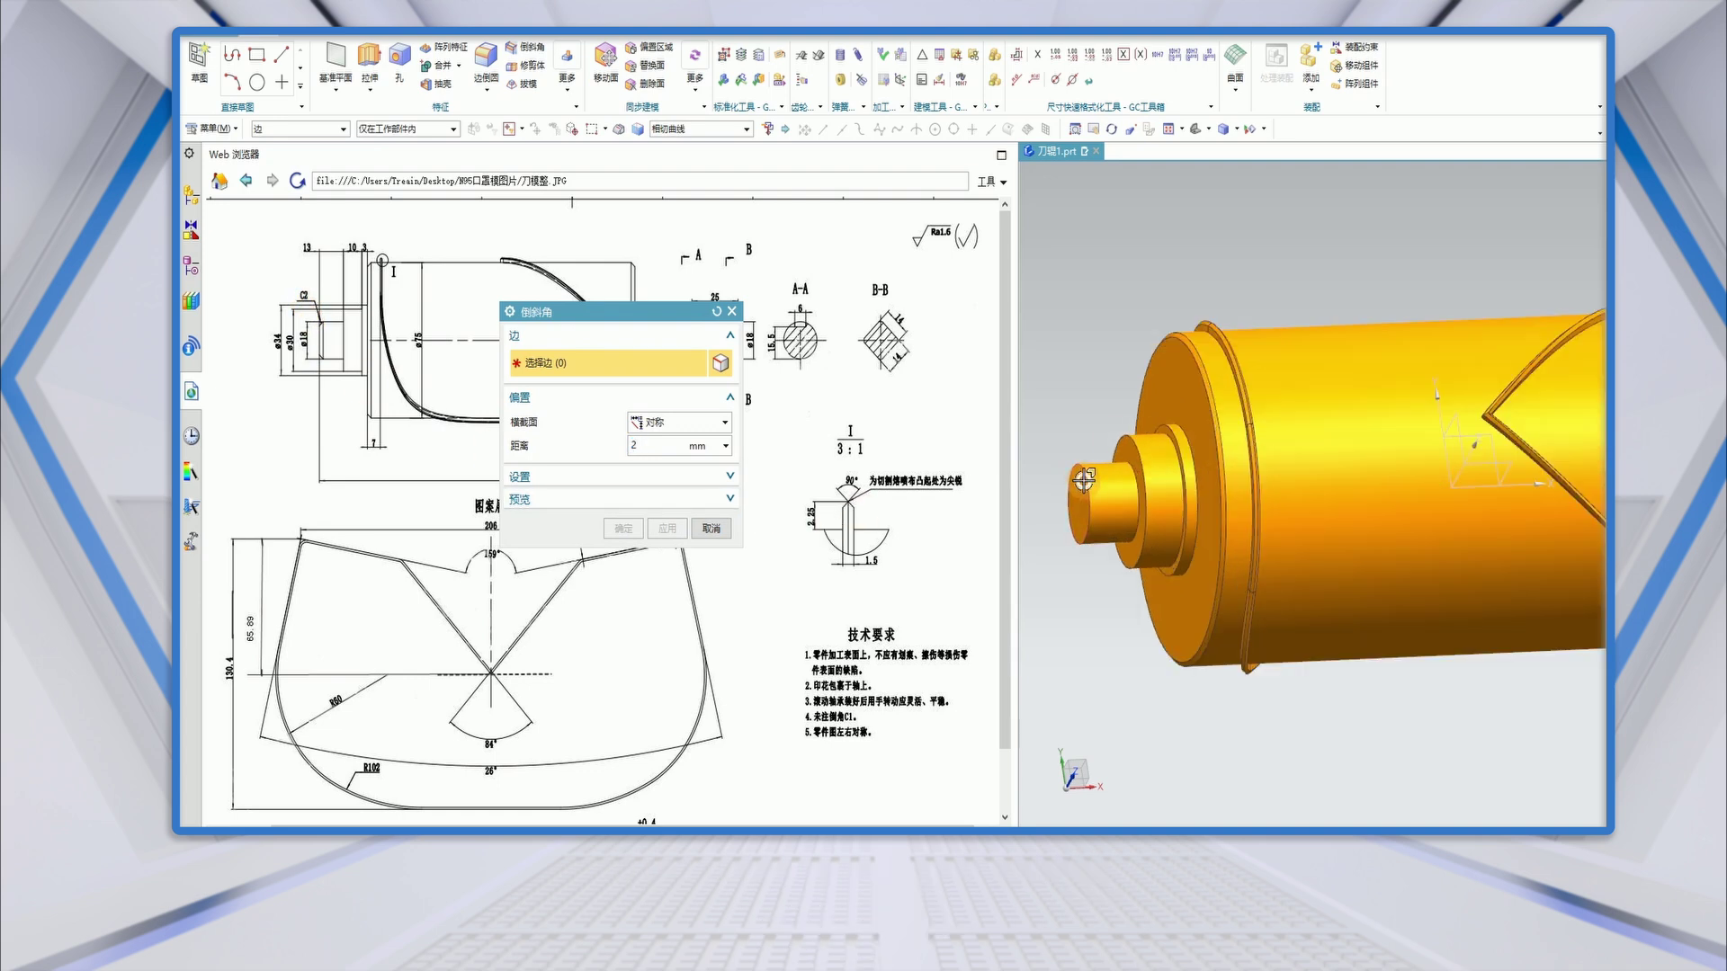
left_click(1084, 482)
left_click(623, 528)
scroll(1065, 492, "down", 3)
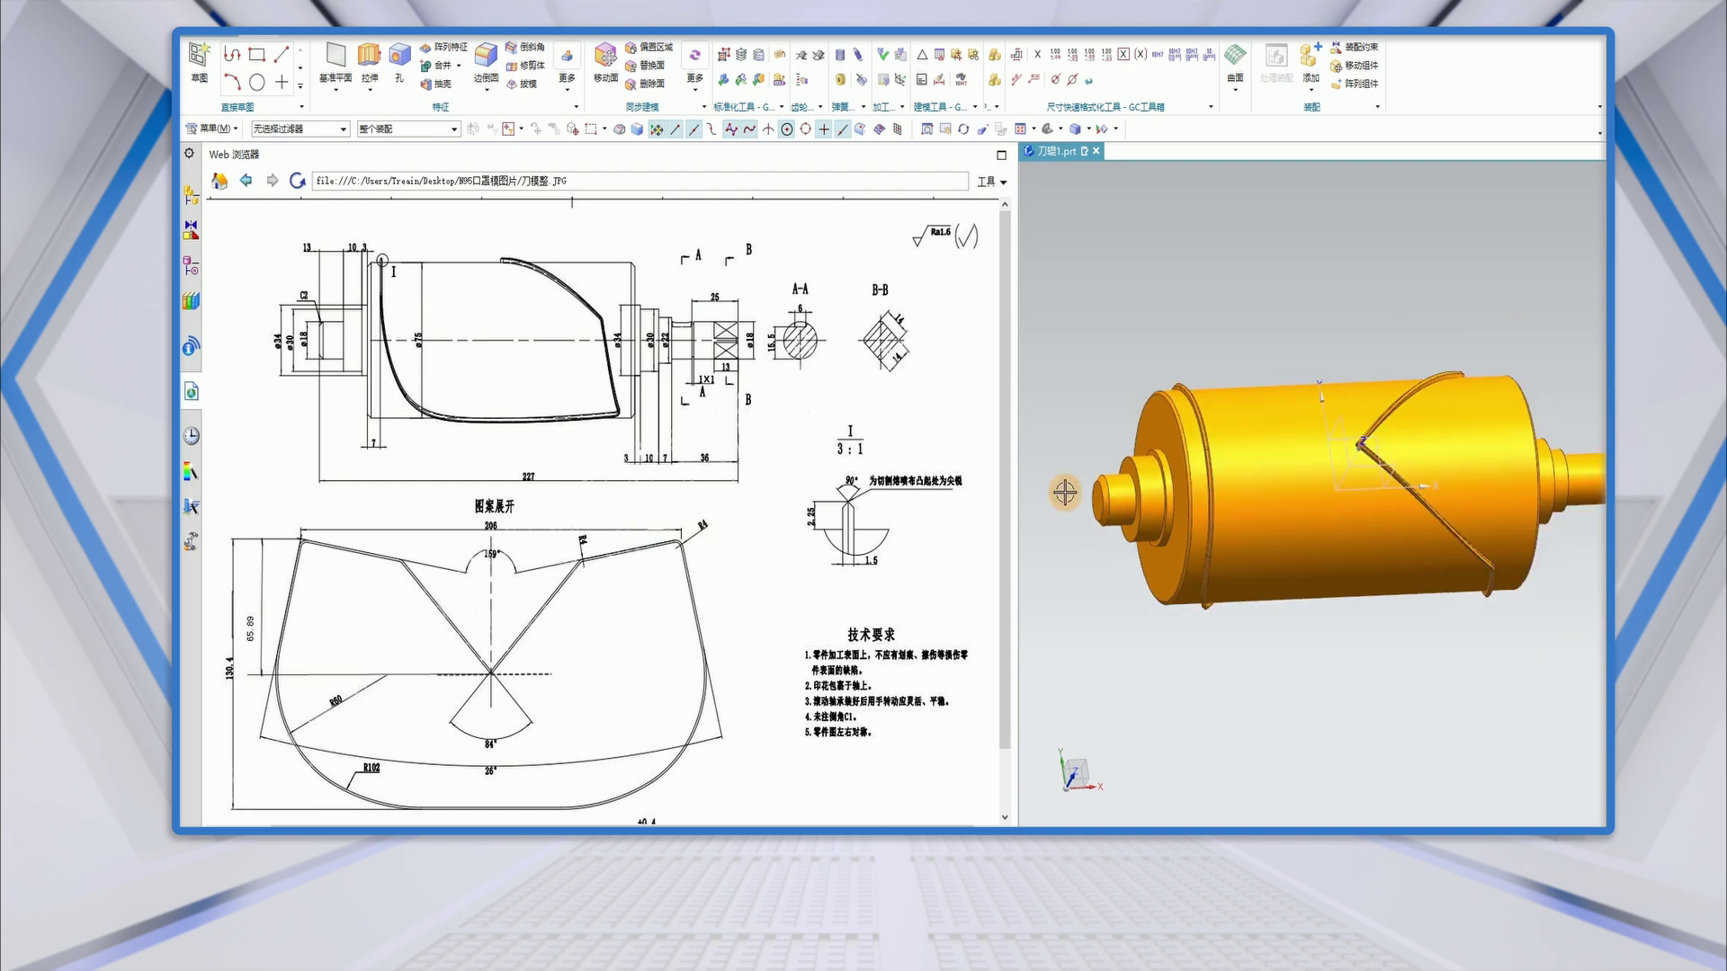
scroll(1051, 478, "down", 3)
middle_click_drag(1228, 578, 1203, 583)
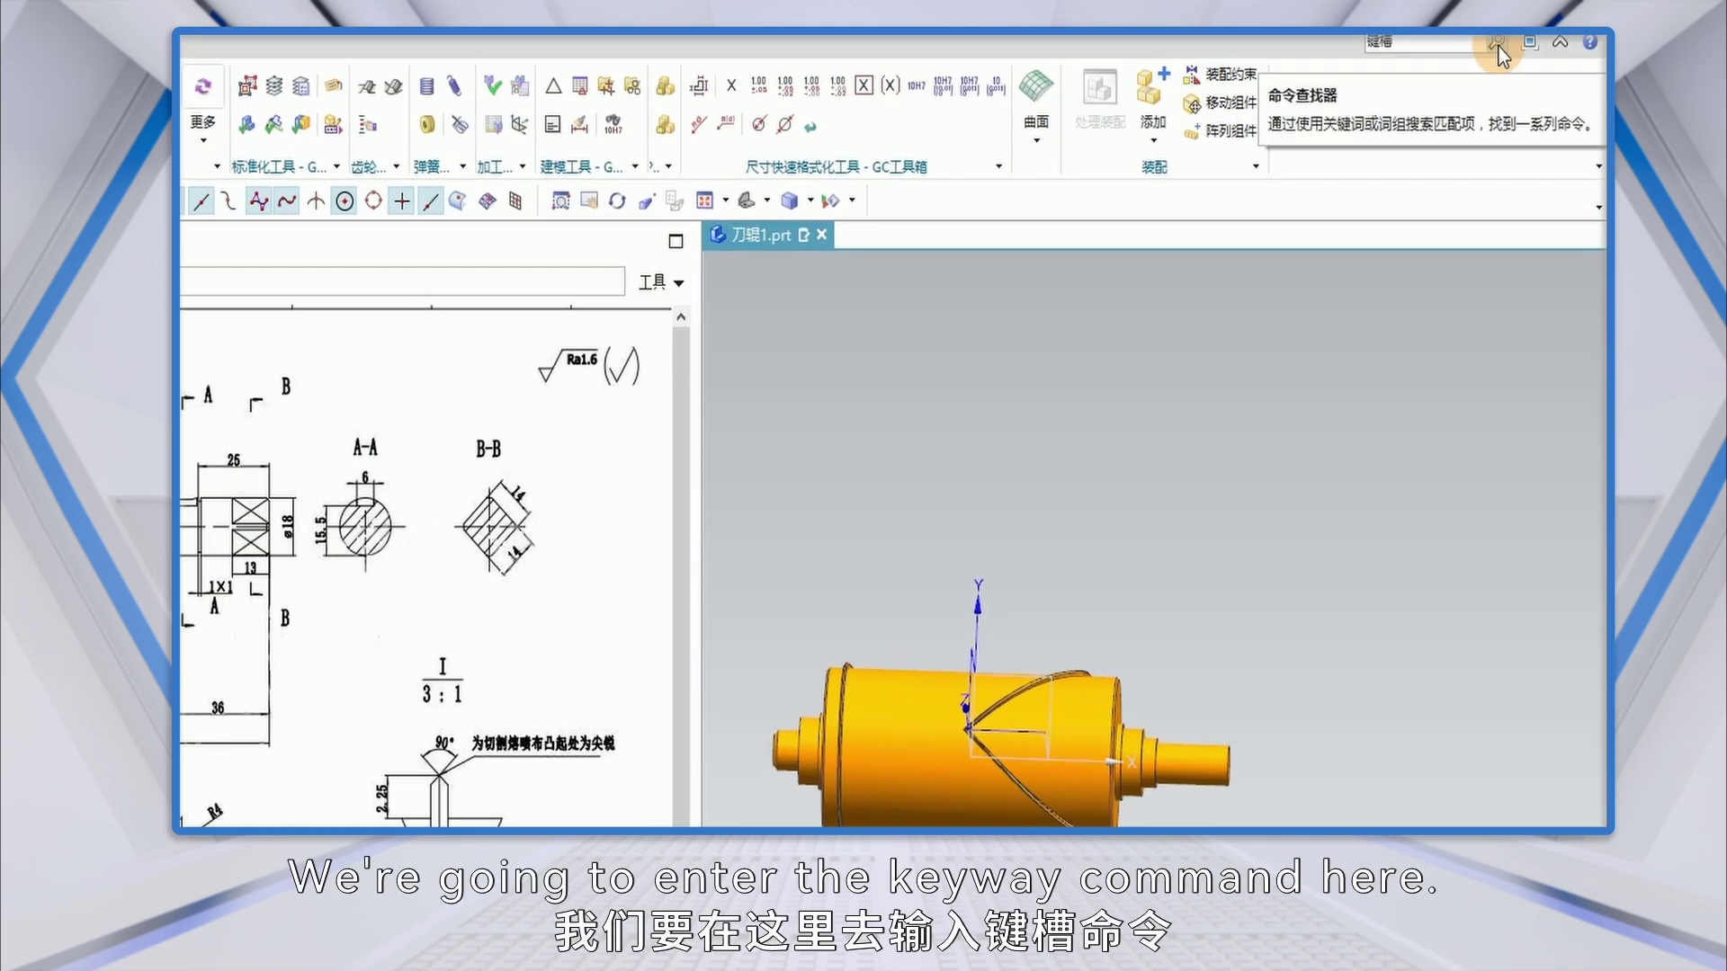
left_click(1406, 41)
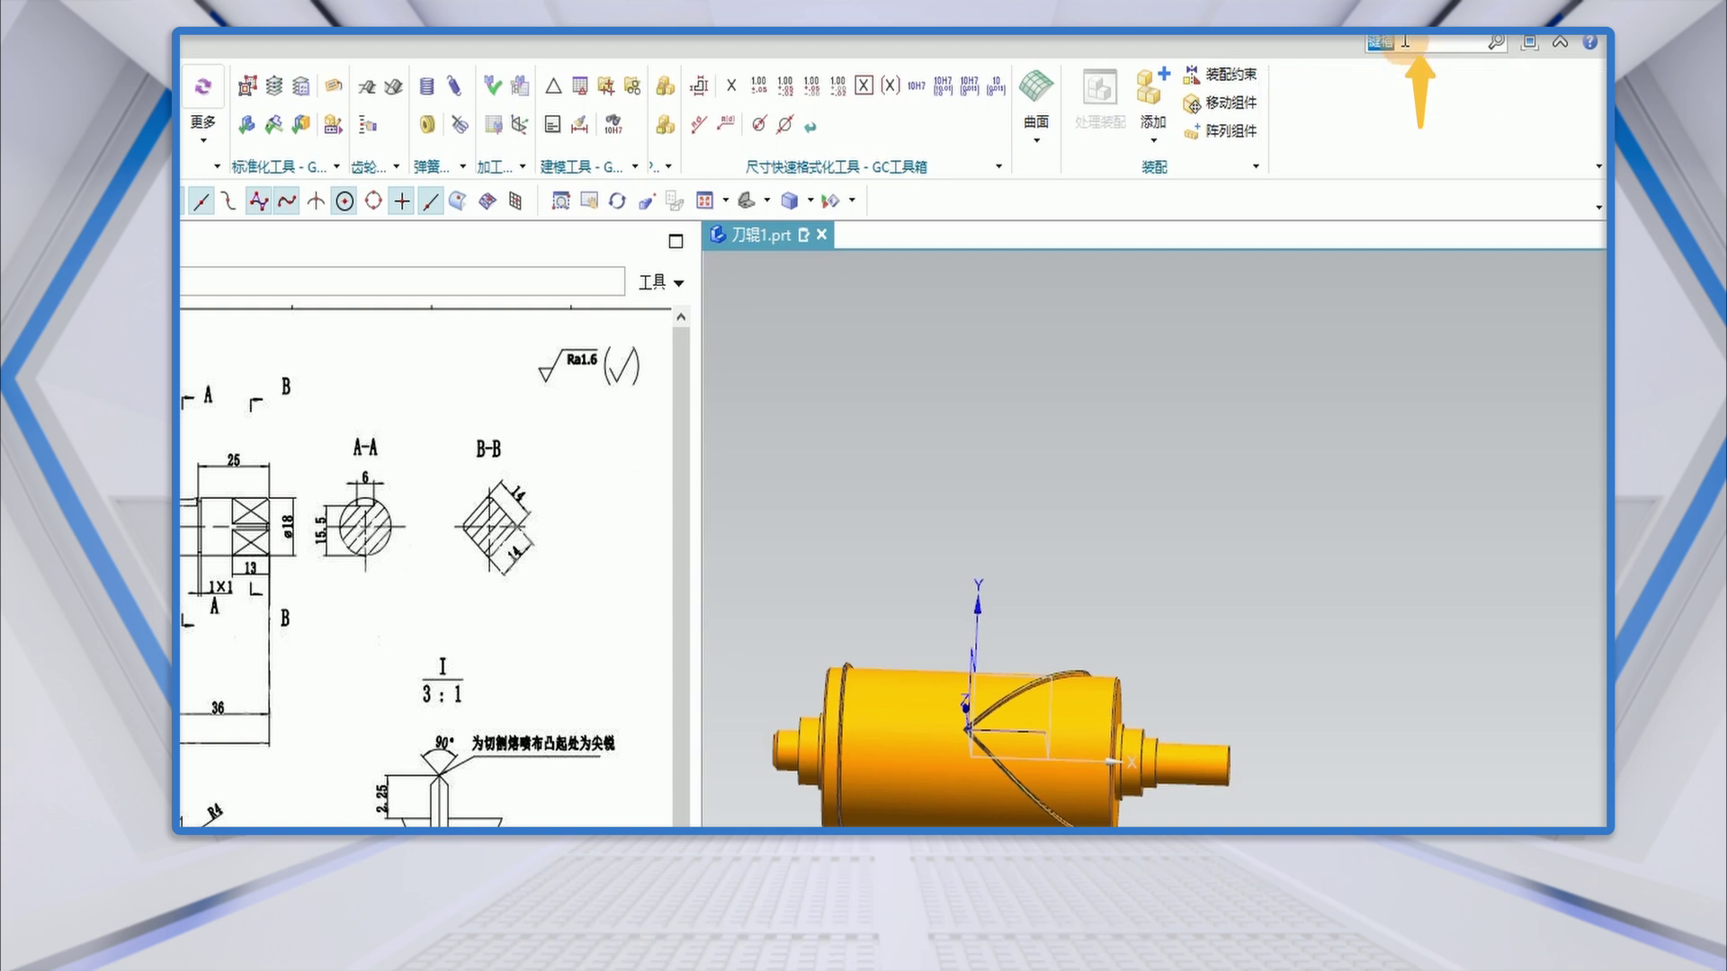
left_click(1497, 45)
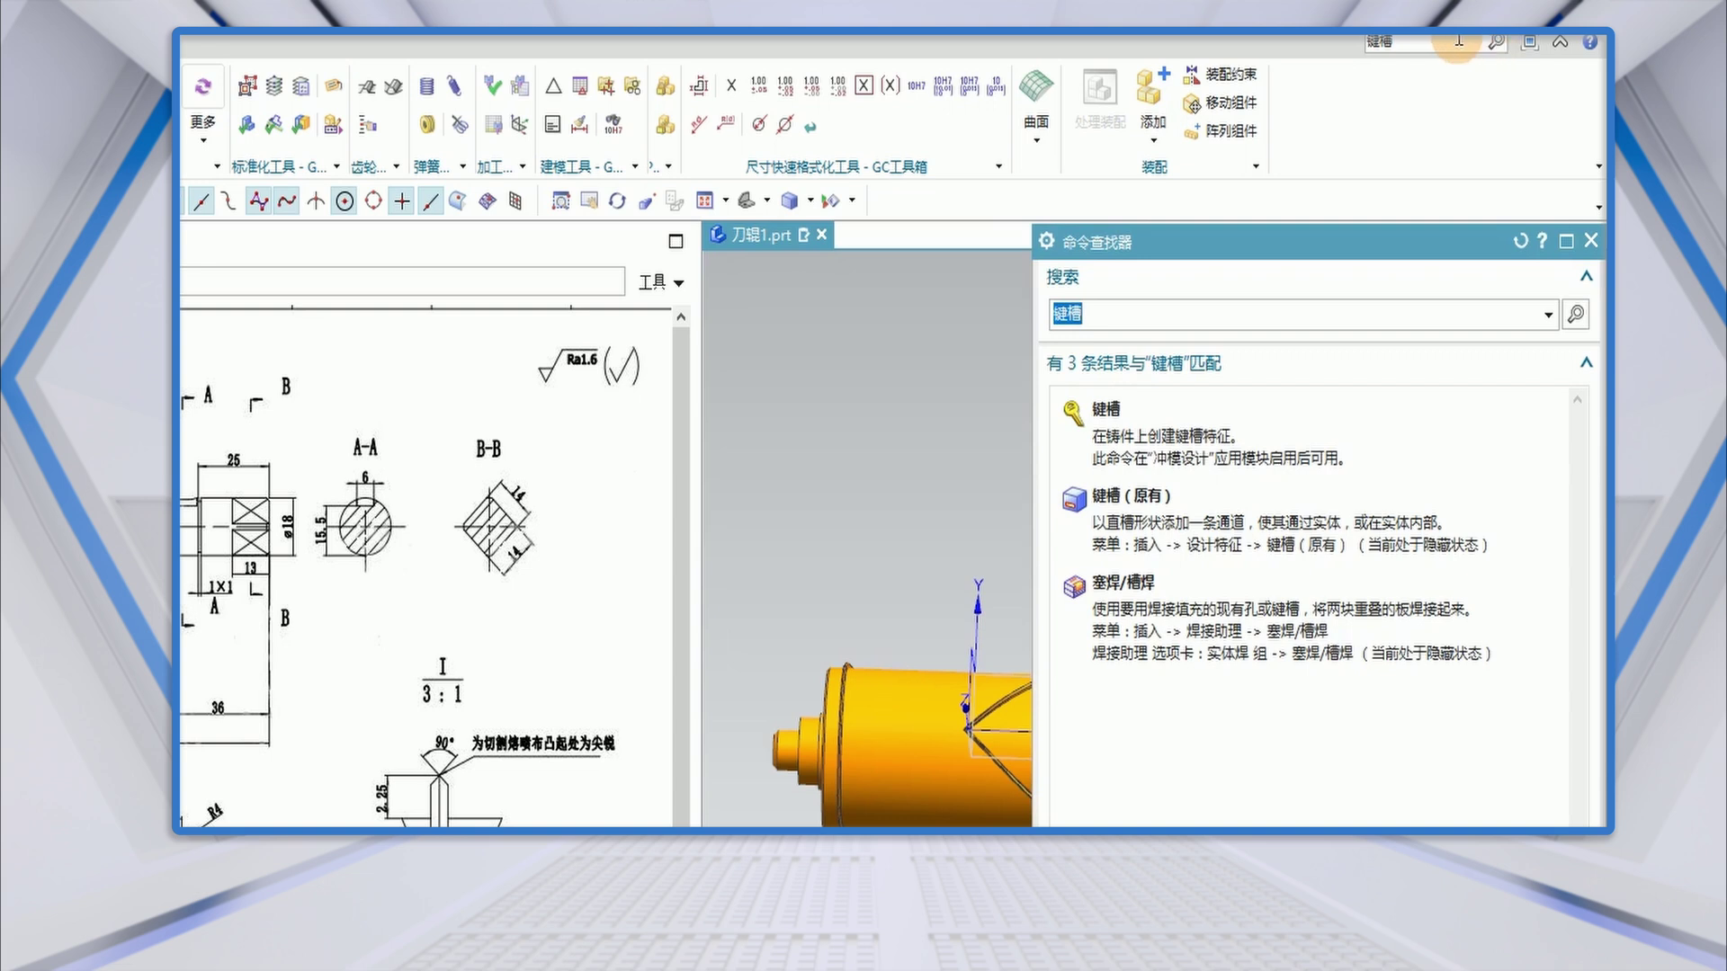
left_click(1207, 529)
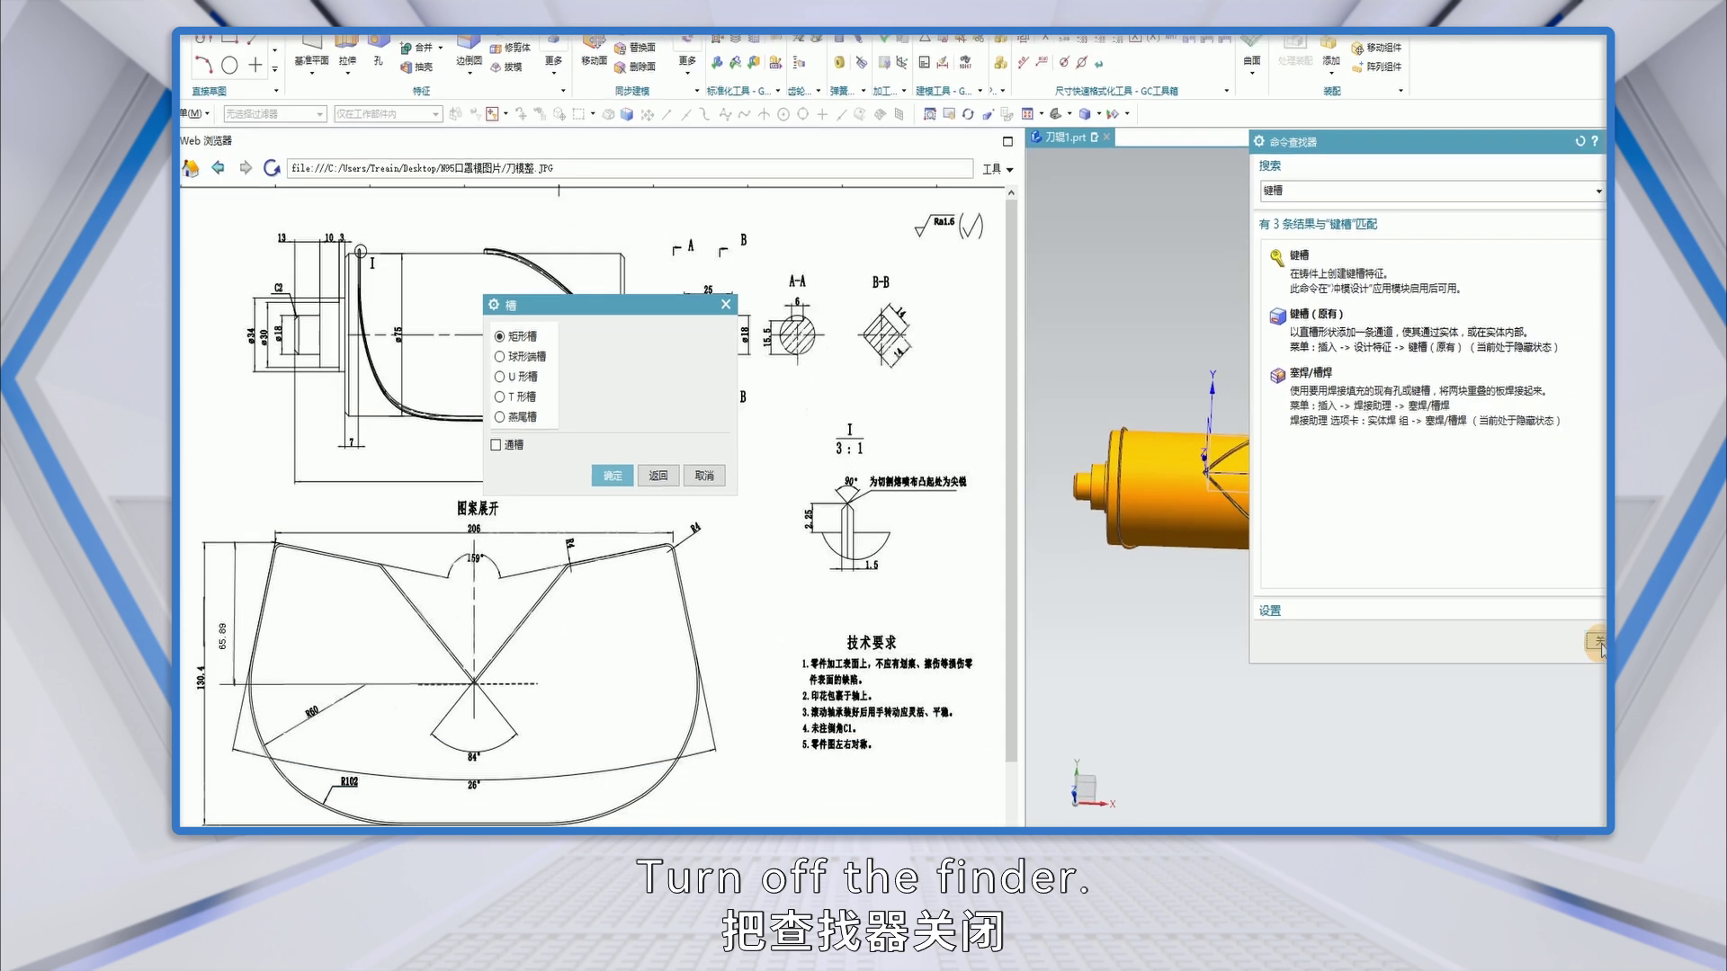
left_click(1562, 639)
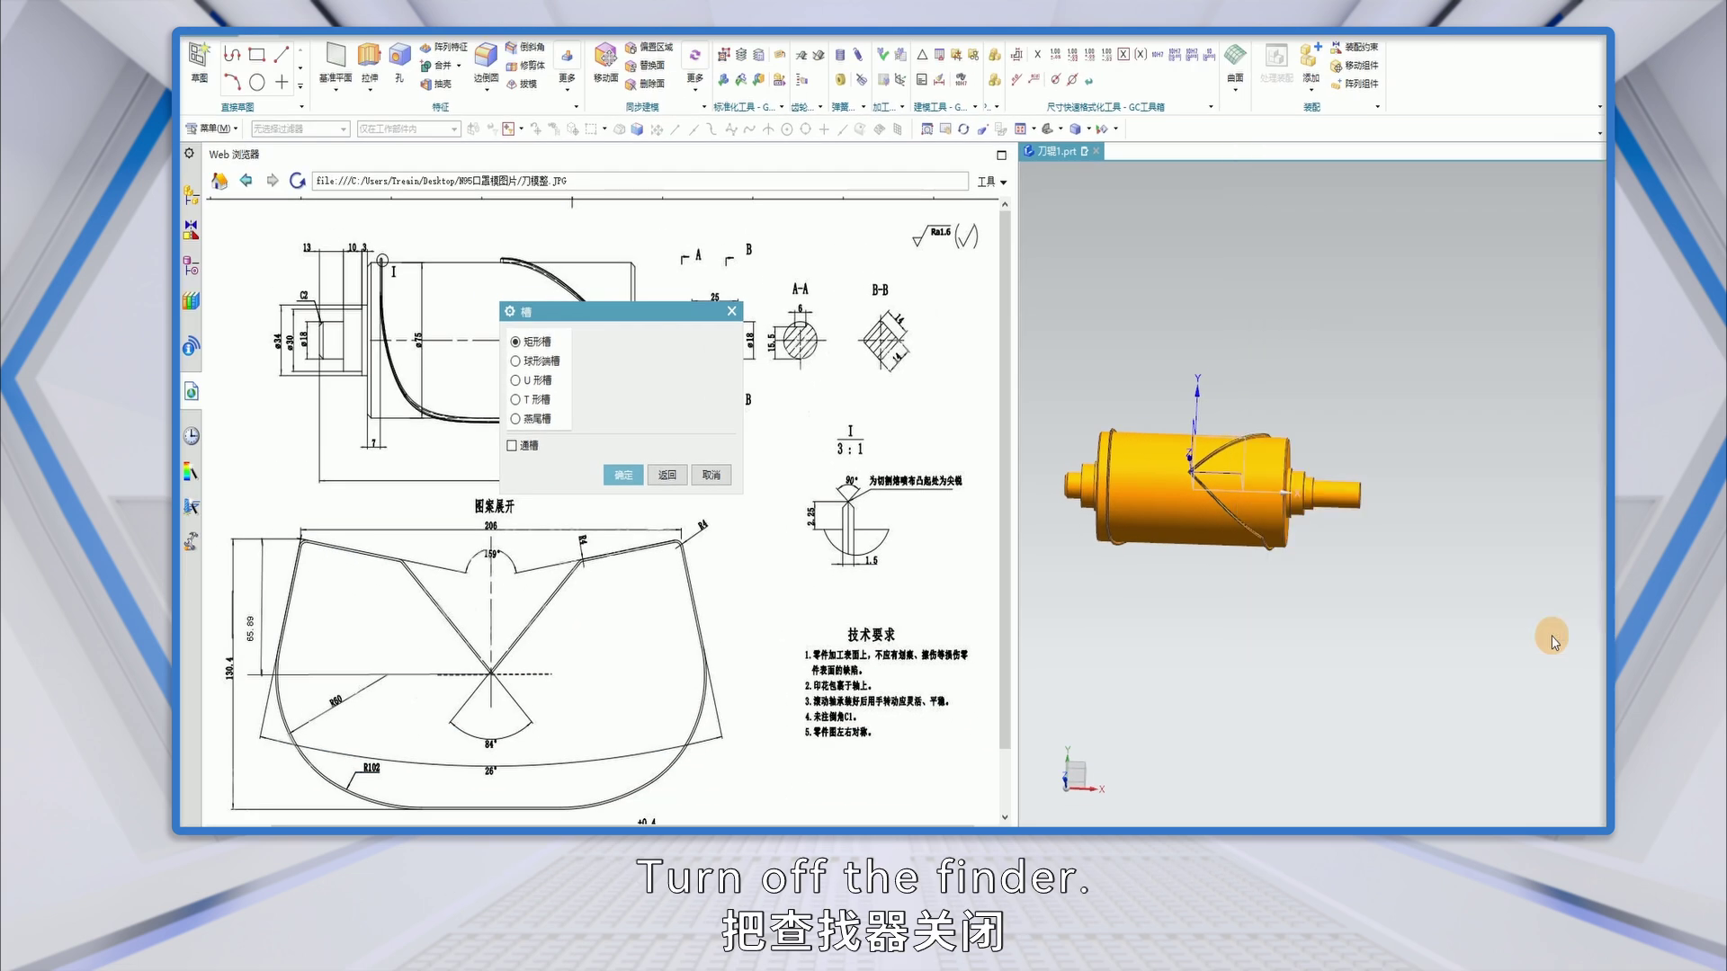
left_click_drag(593, 312, 998, 329)
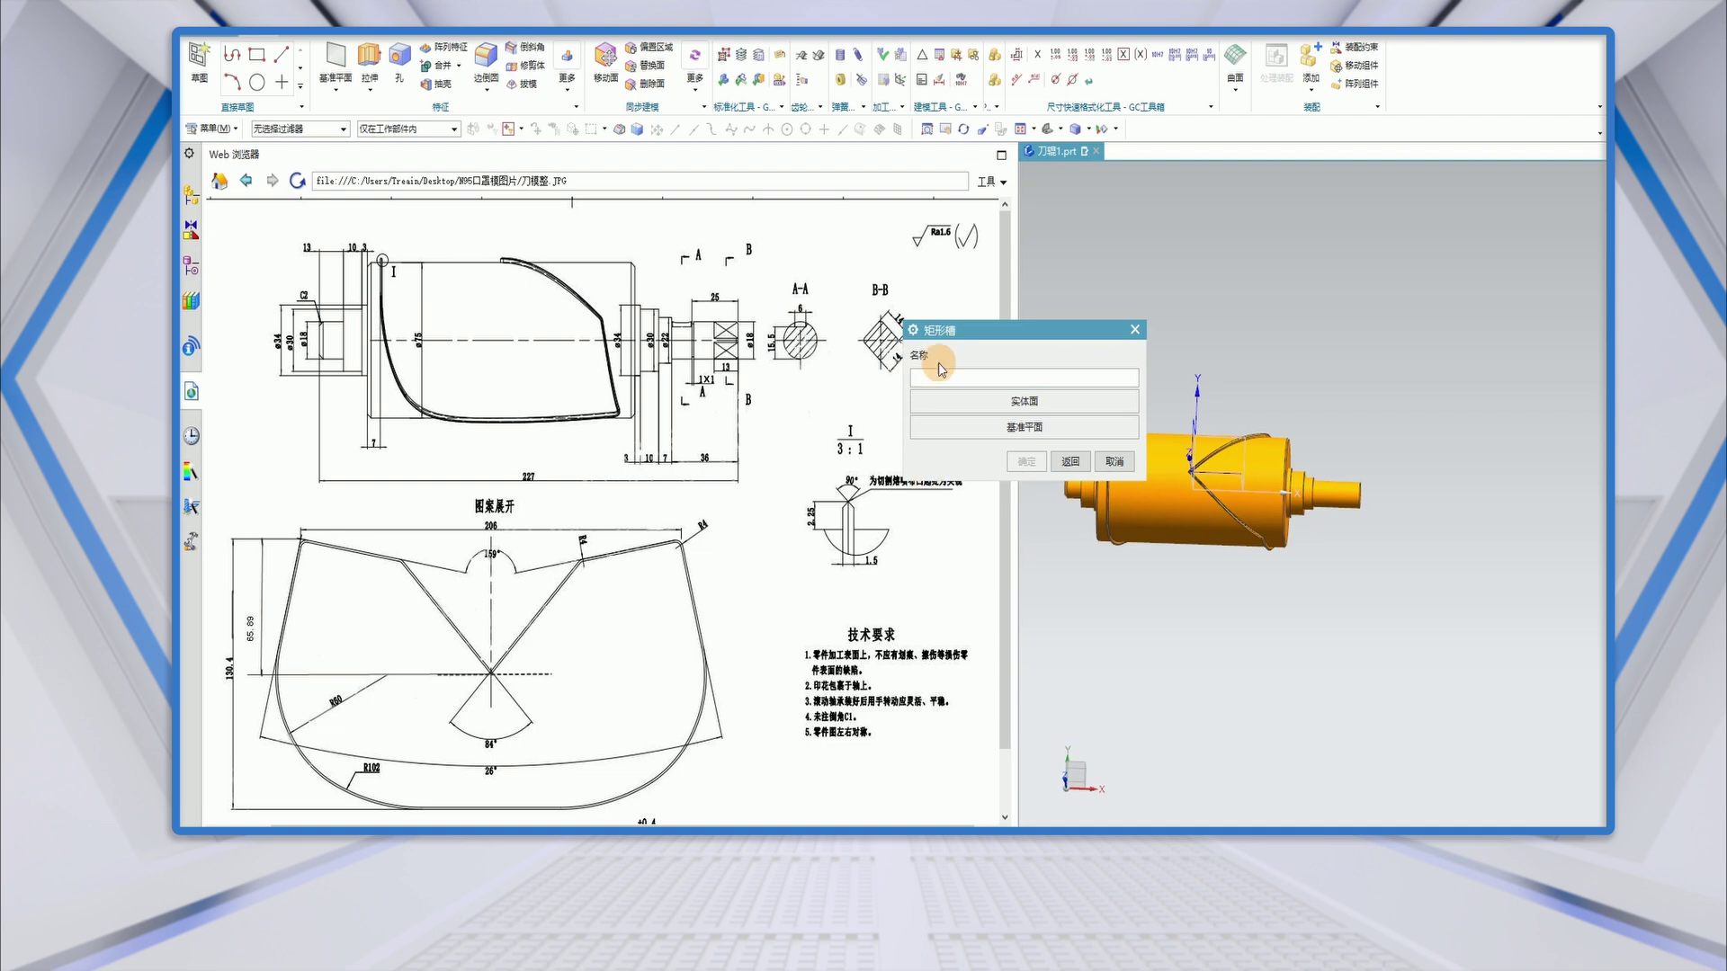
left_click(940, 371)
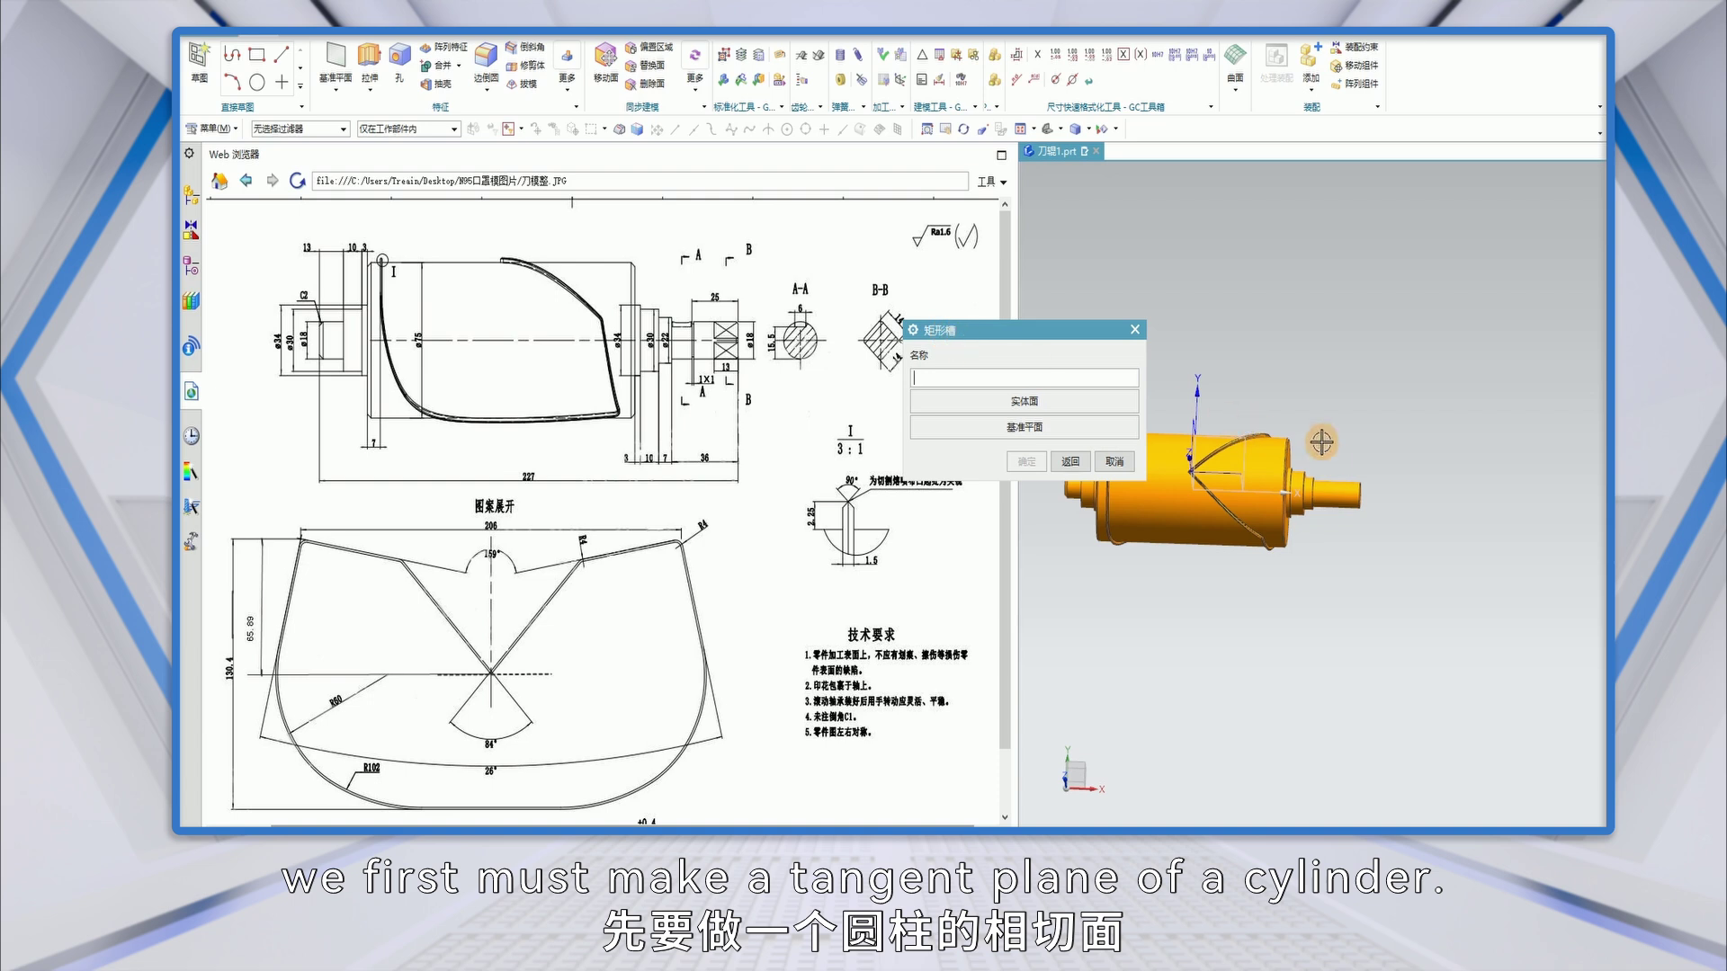
left_click(1118, 463)
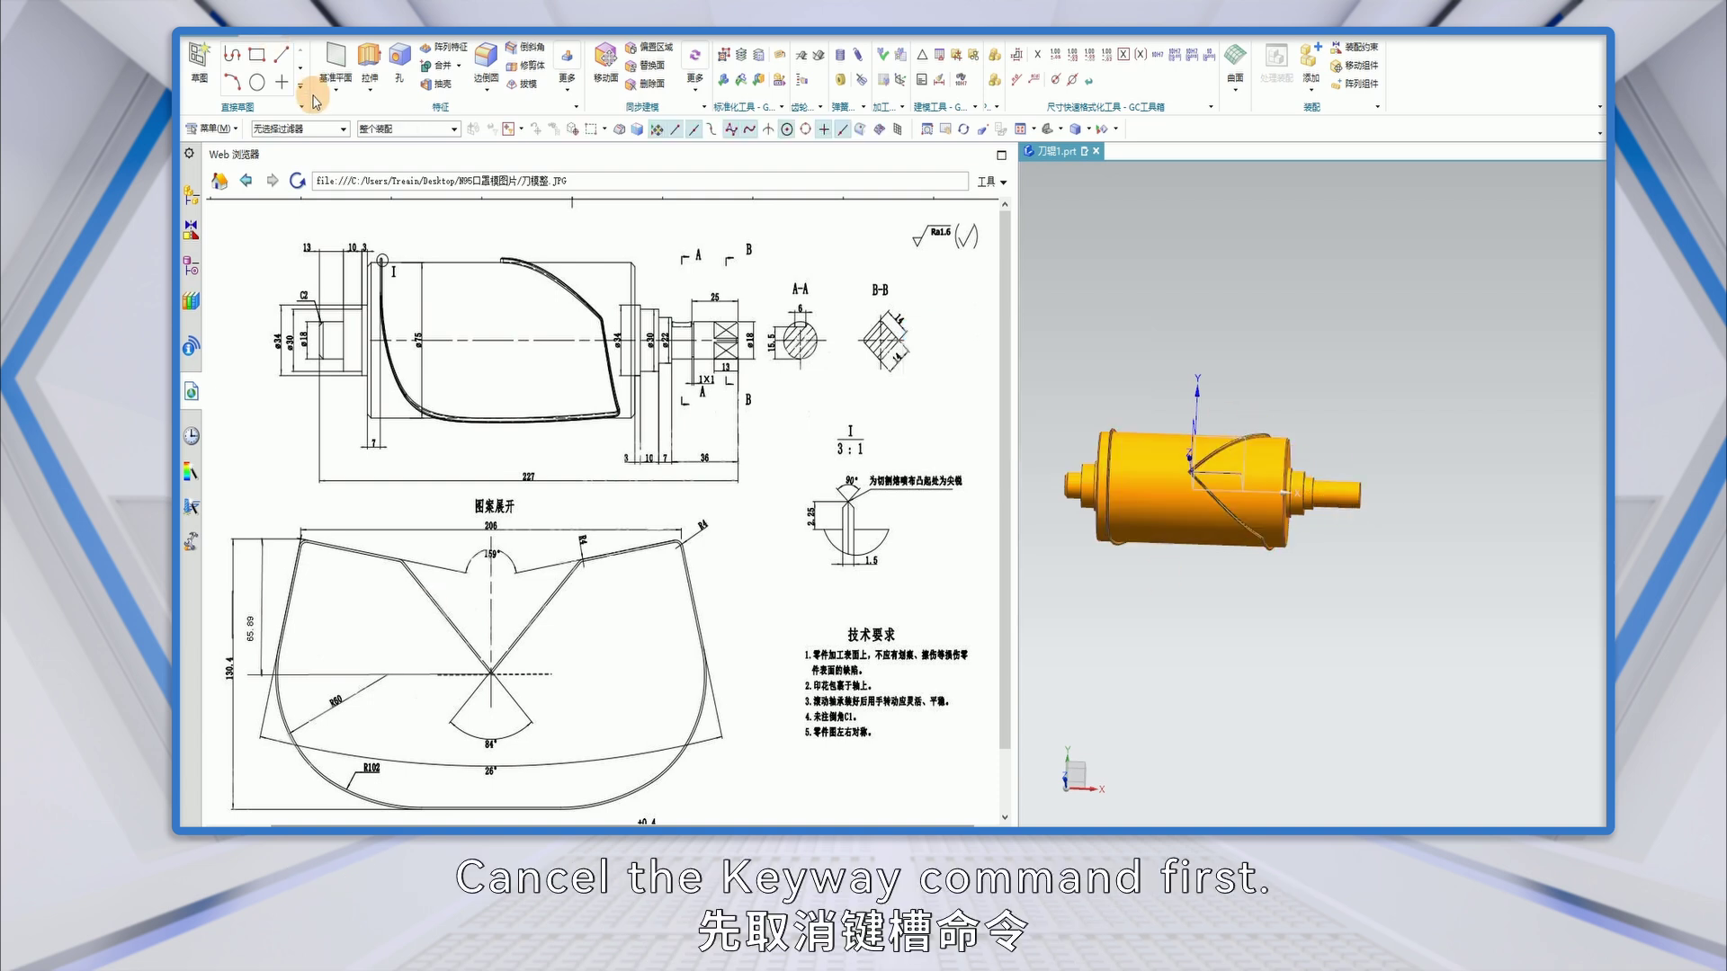
Create a datum plane tangent to the upper side of the right 18 mm shaft, at 90° to the XZ plane with 0 mm offset.
left_click(337, 59)
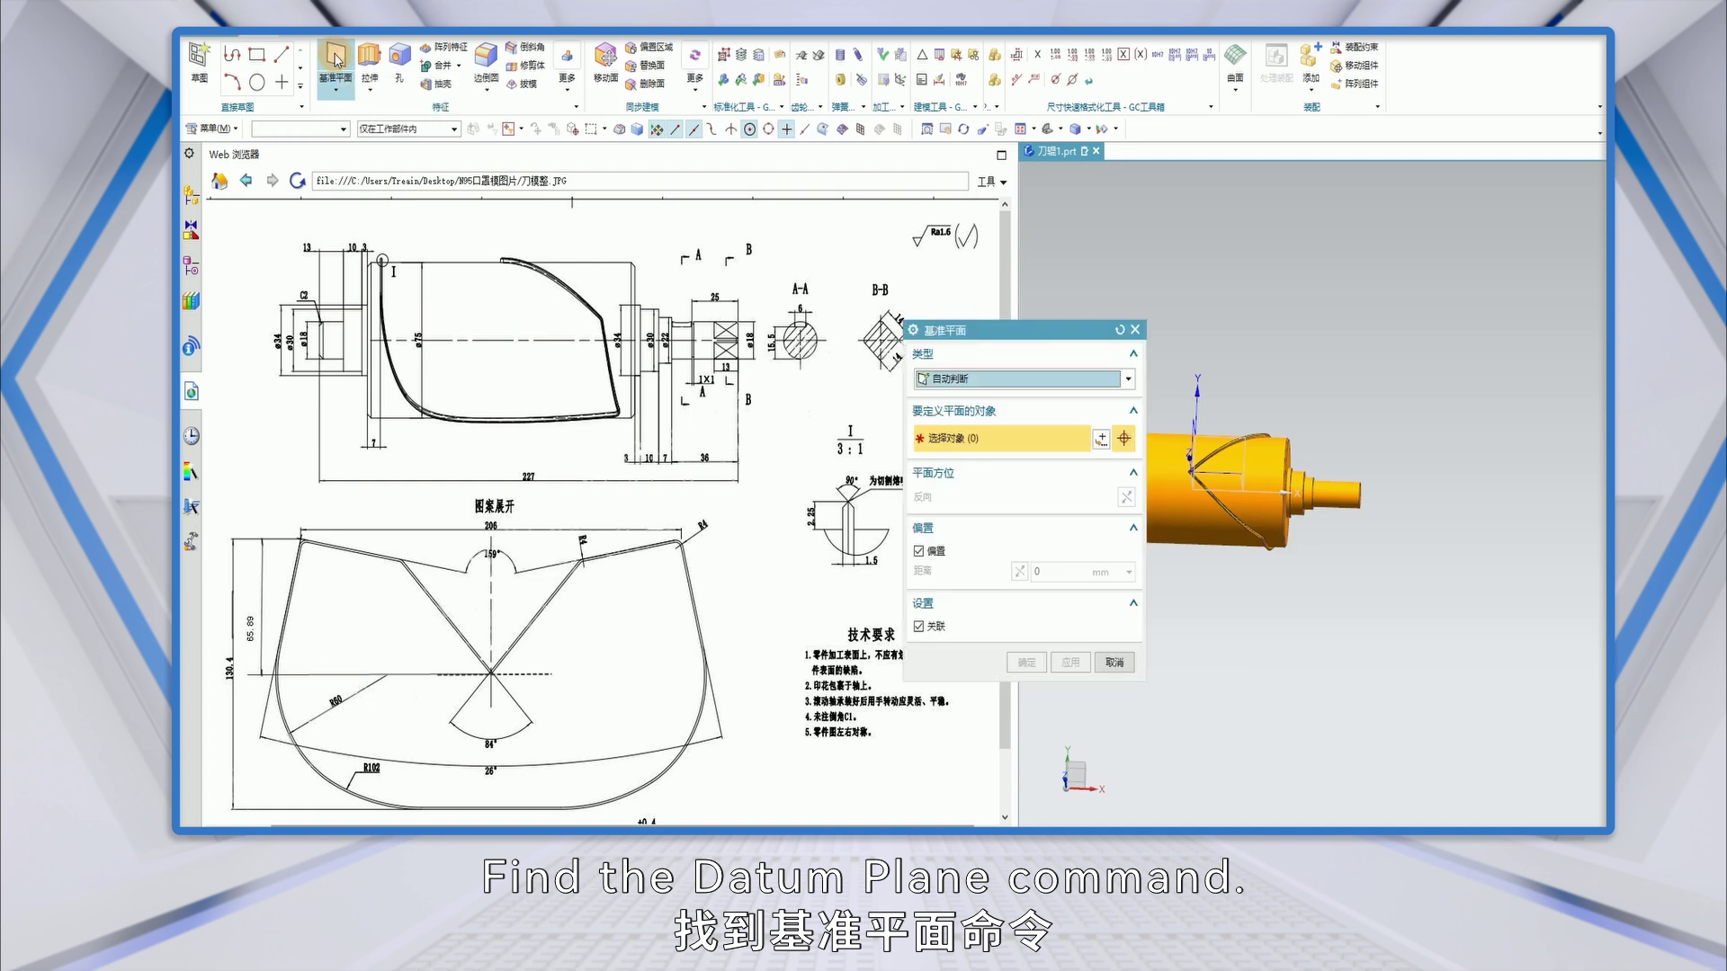
left_click_drag(1040, 332, 912, 358)
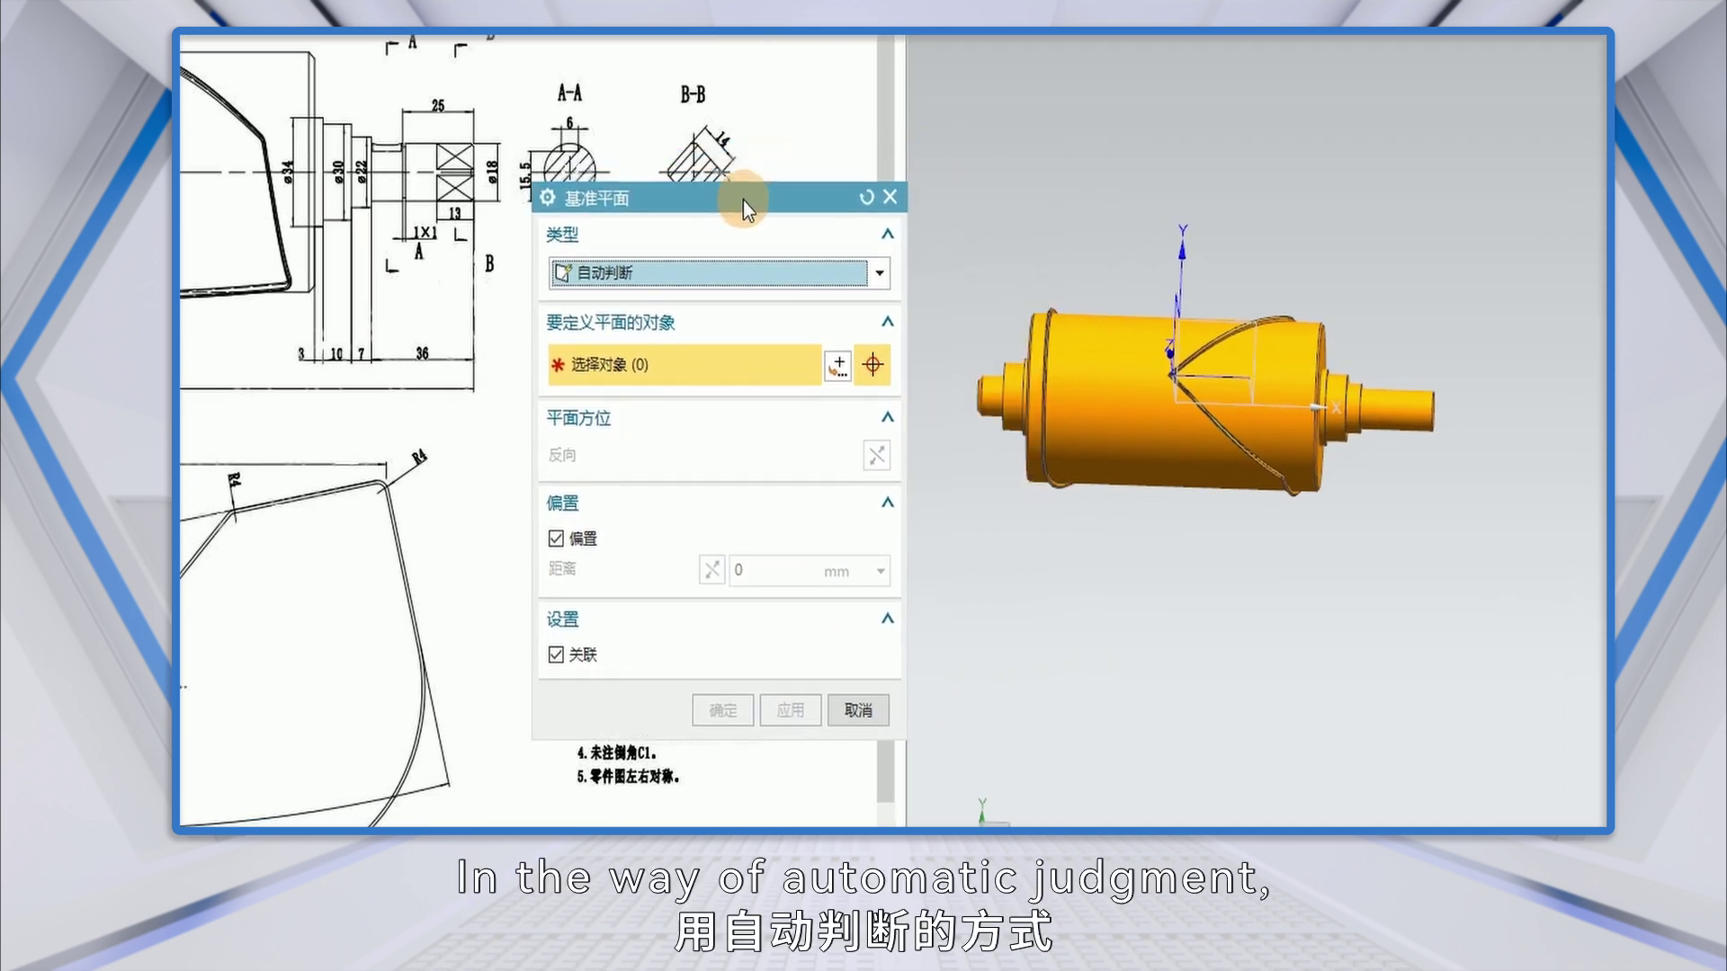
scroll(1418, 377, "up", 3)
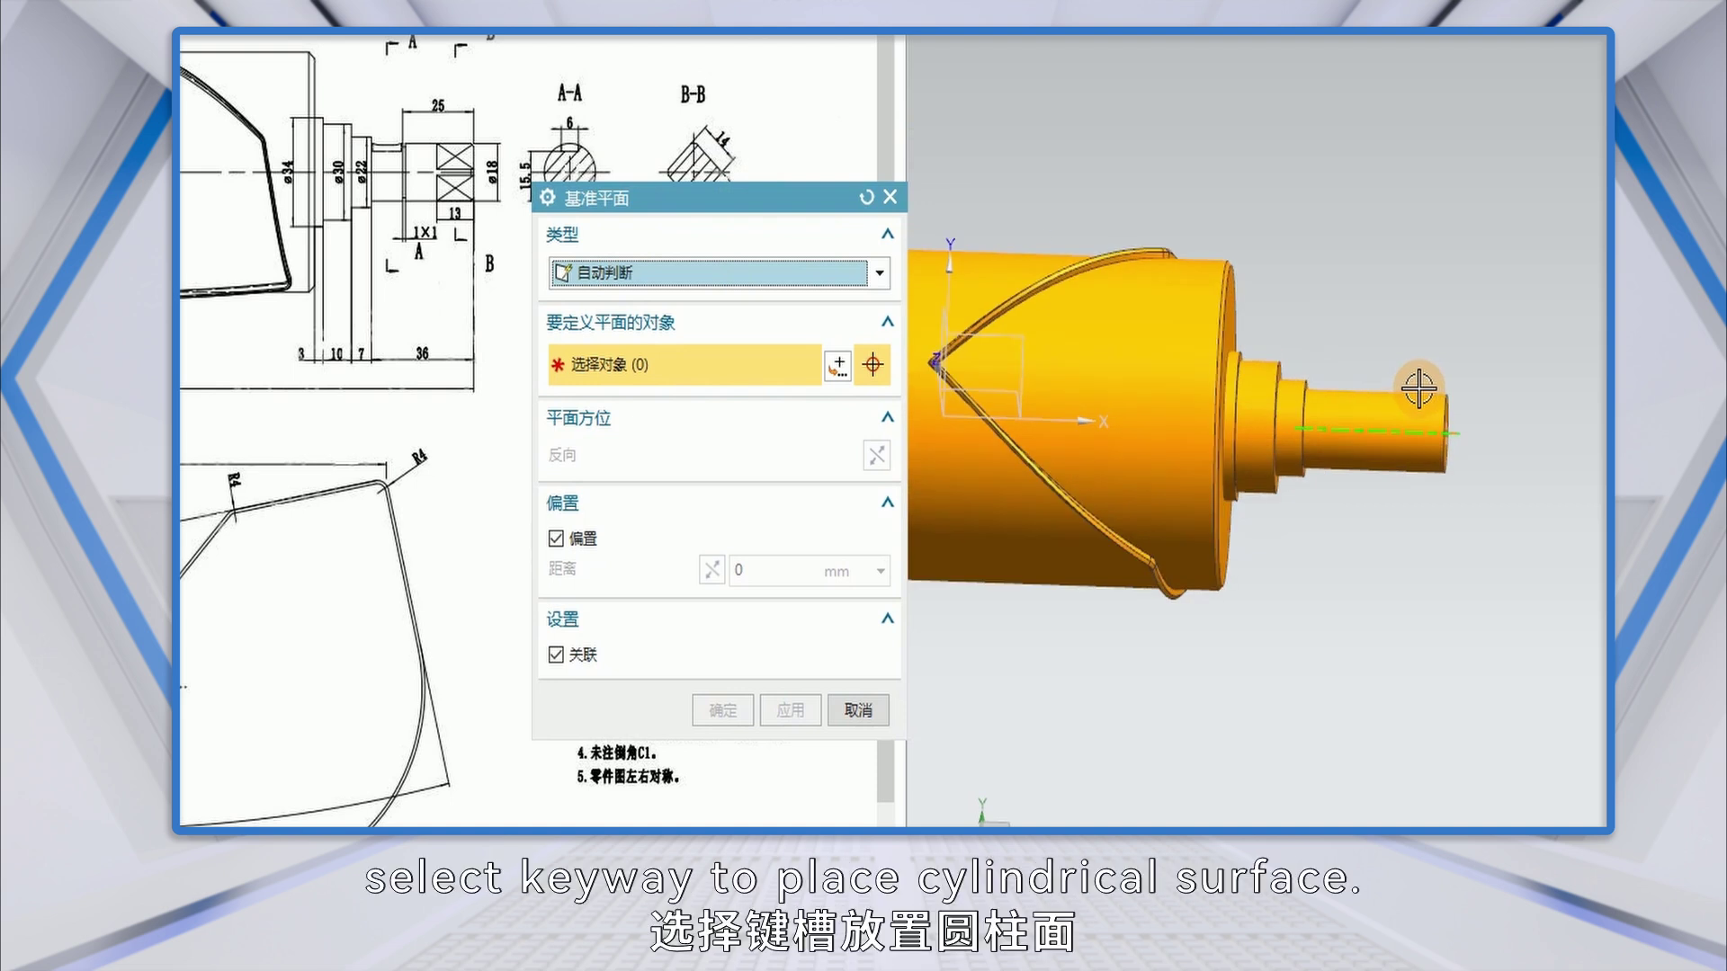
left_click_drag(755, 201, 705, 239)
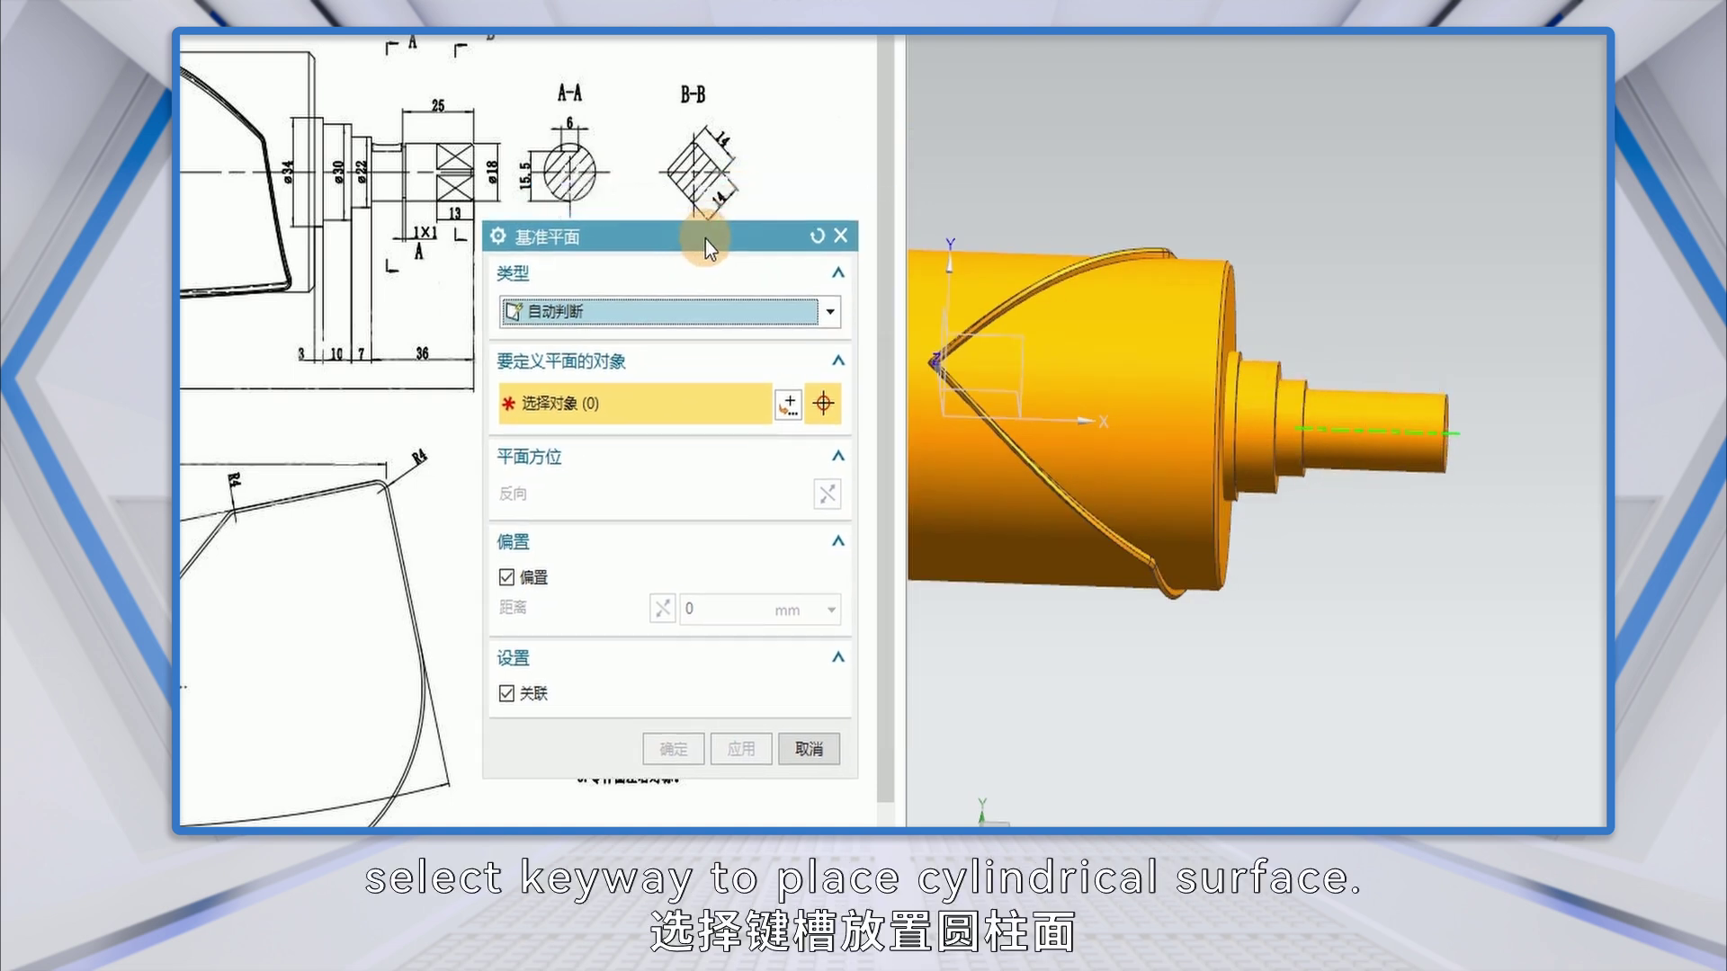
left_click(1391, 406)
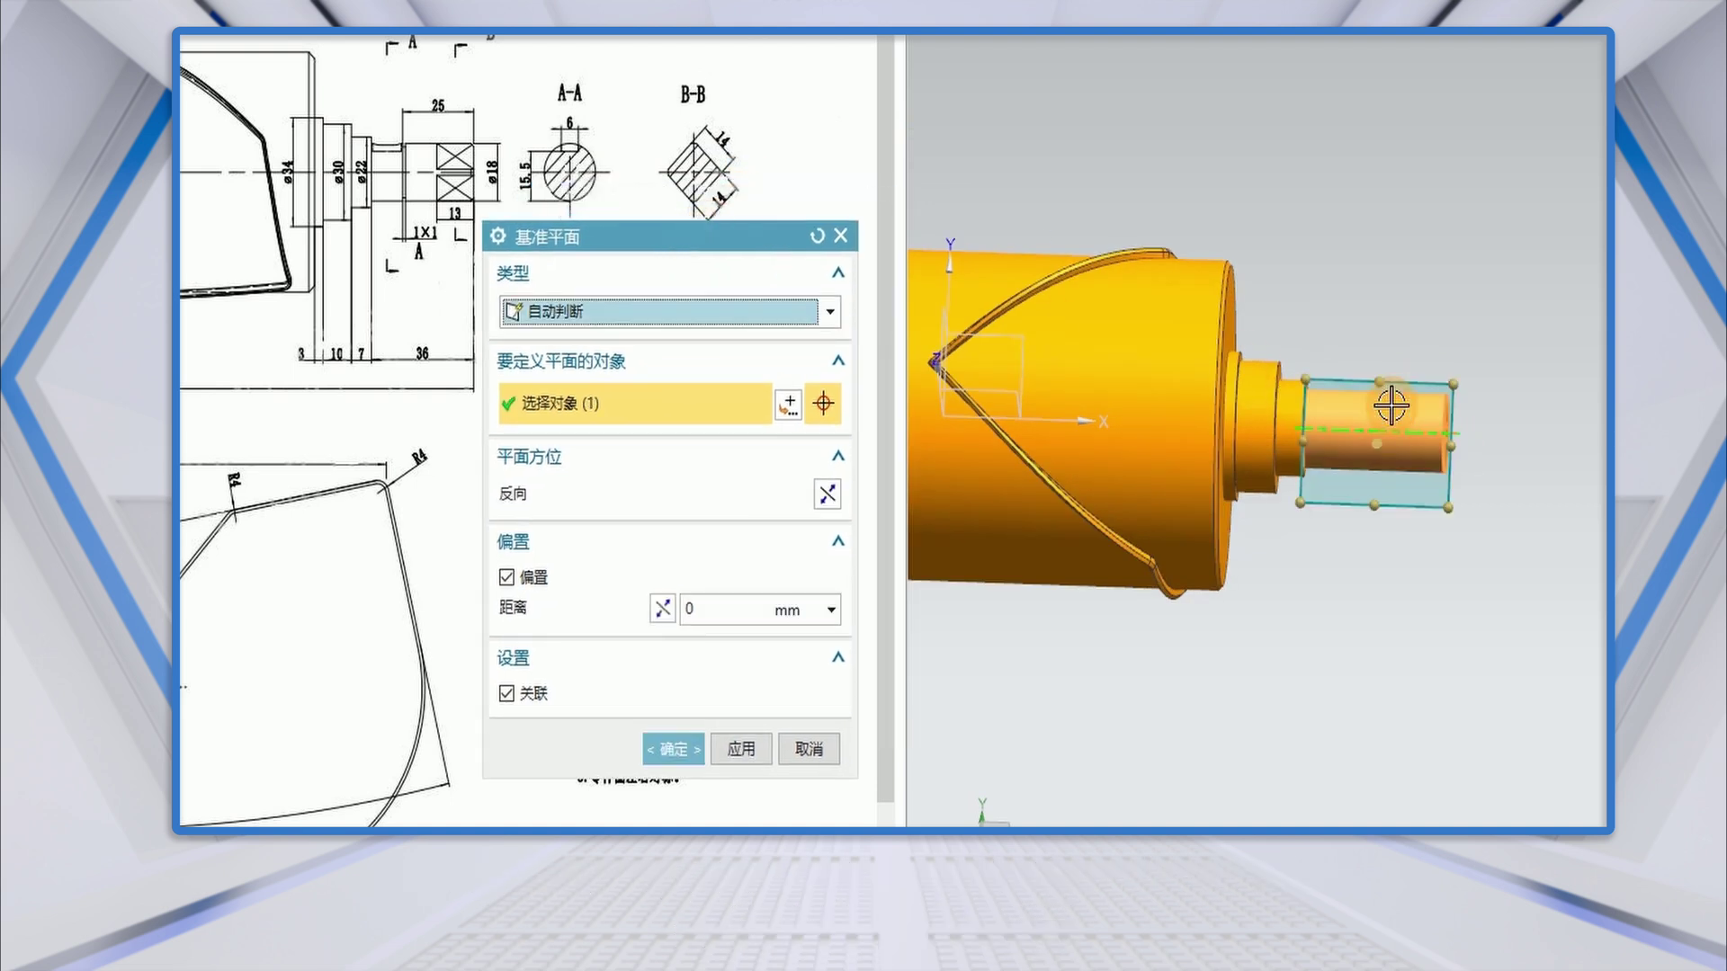
middle_click_drag(1349, 562, 1343, 505)
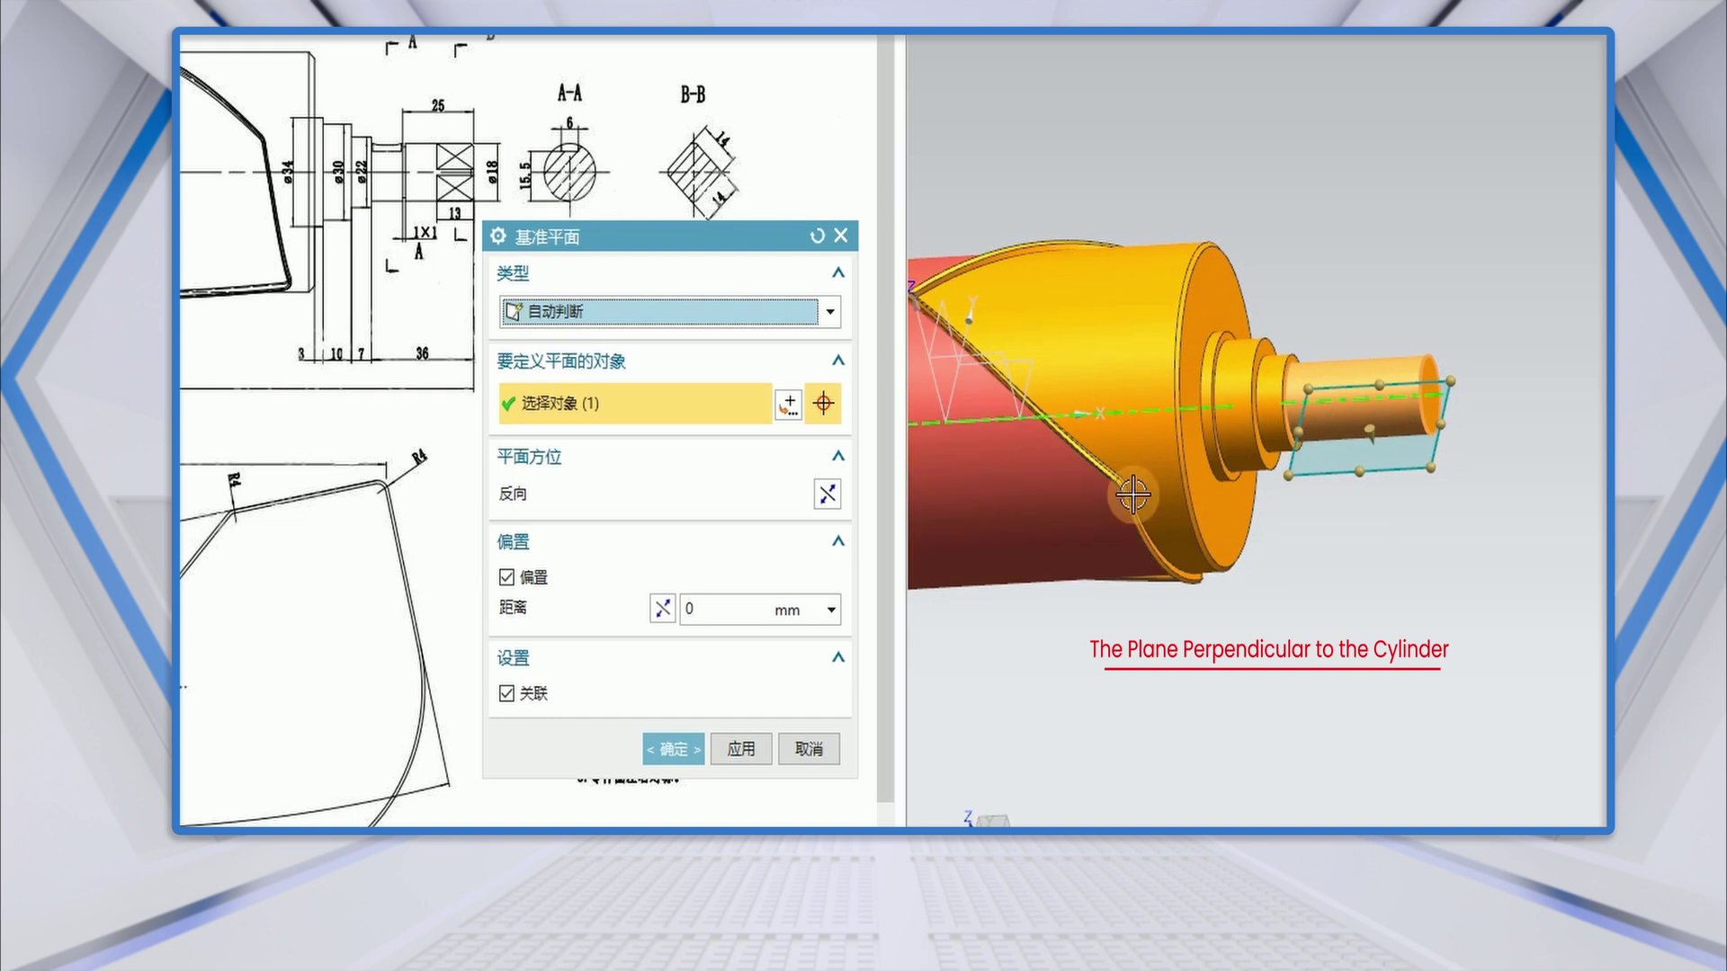
left_click(980, 358)
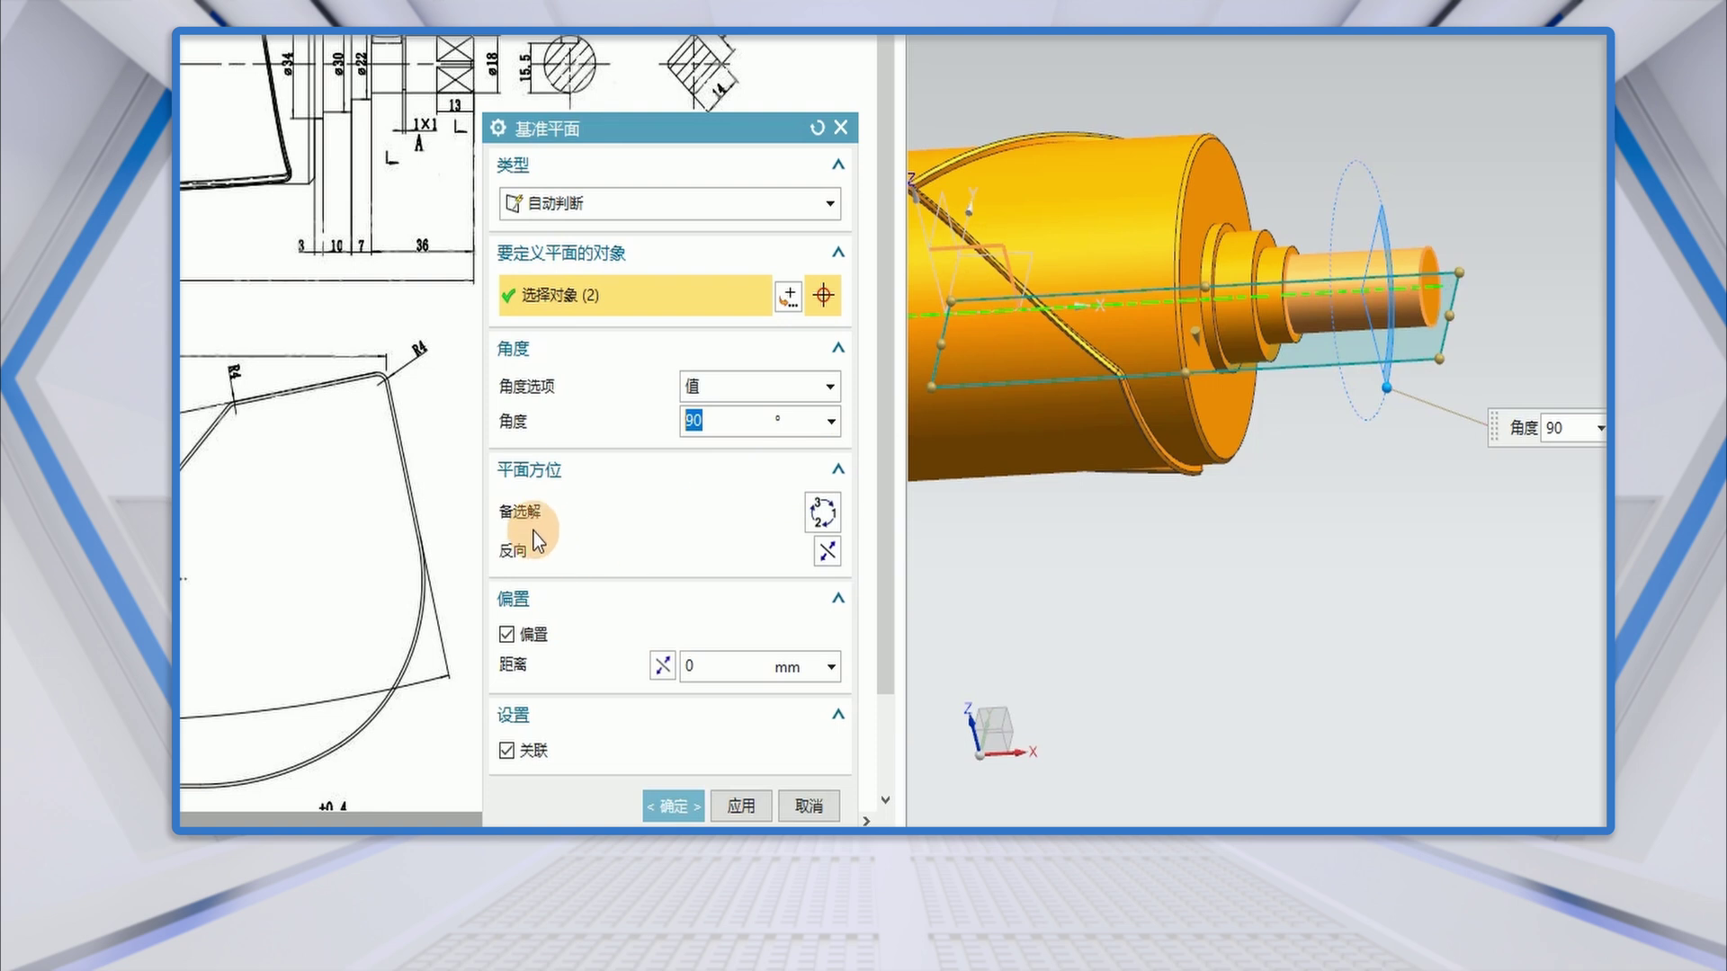
left_click(822, 511)
middle_click_drag(1378, 493, 1416, 420)
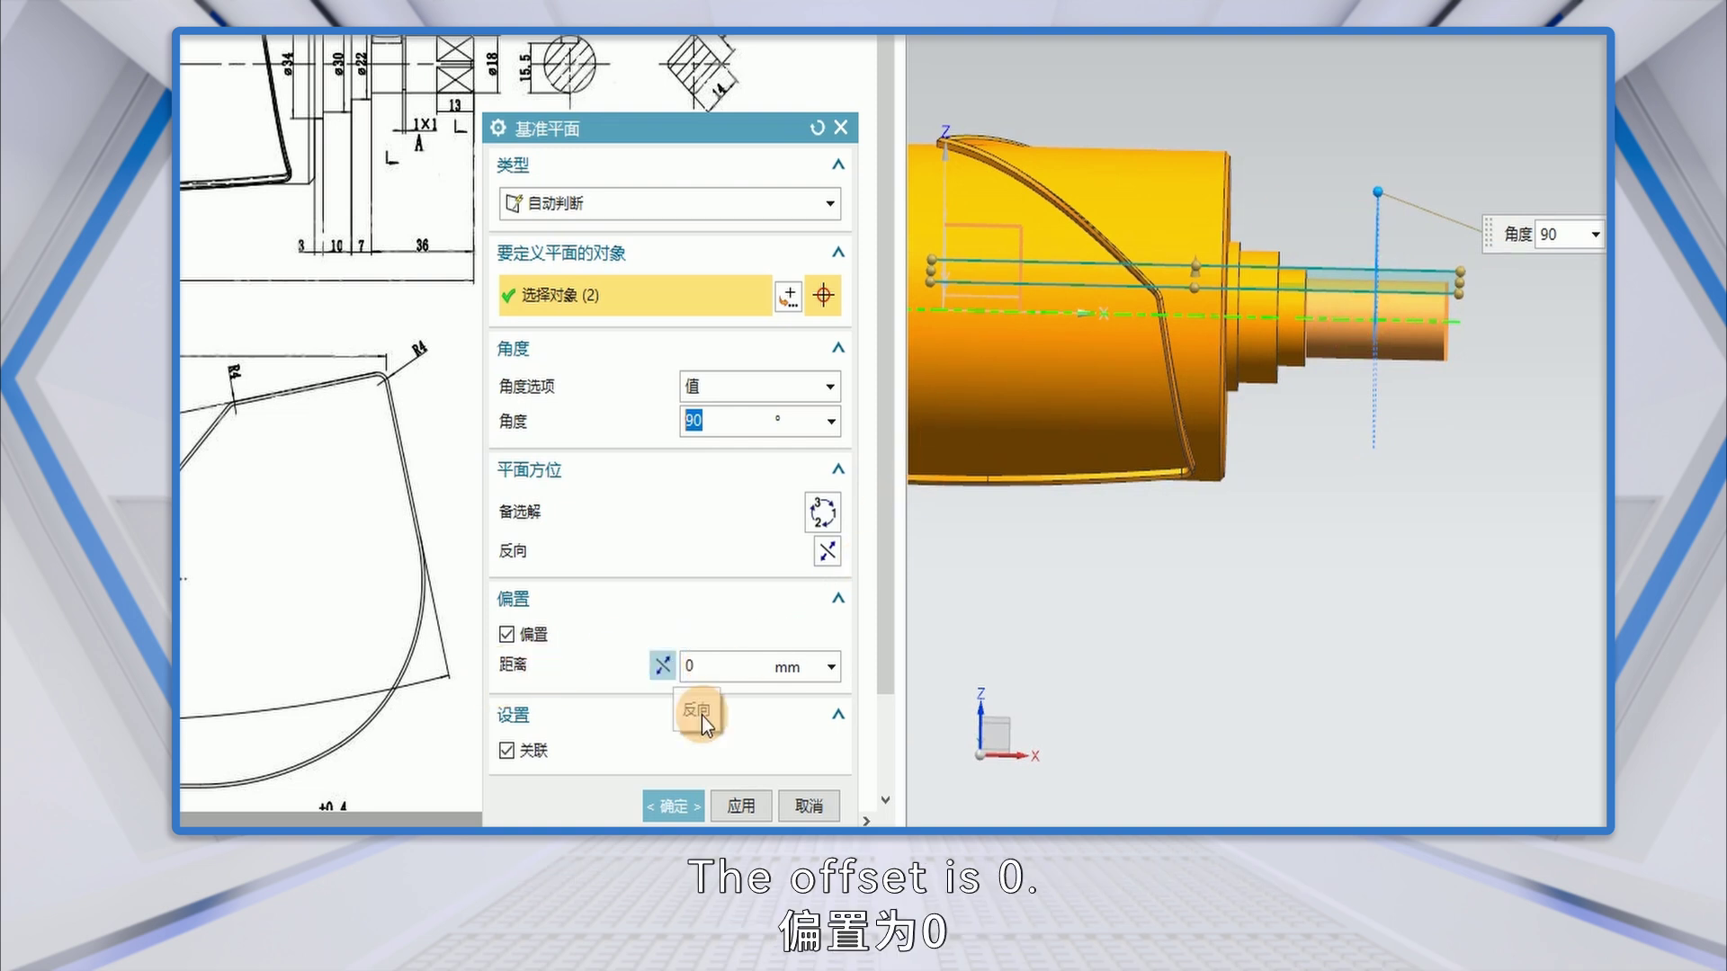
left_click(673, 806)
mouse_move(1411, 494)
middle_mouse_down()
mouse_move(1395, 501)
mouse_move(1410, 497)
middle_mouse_up()
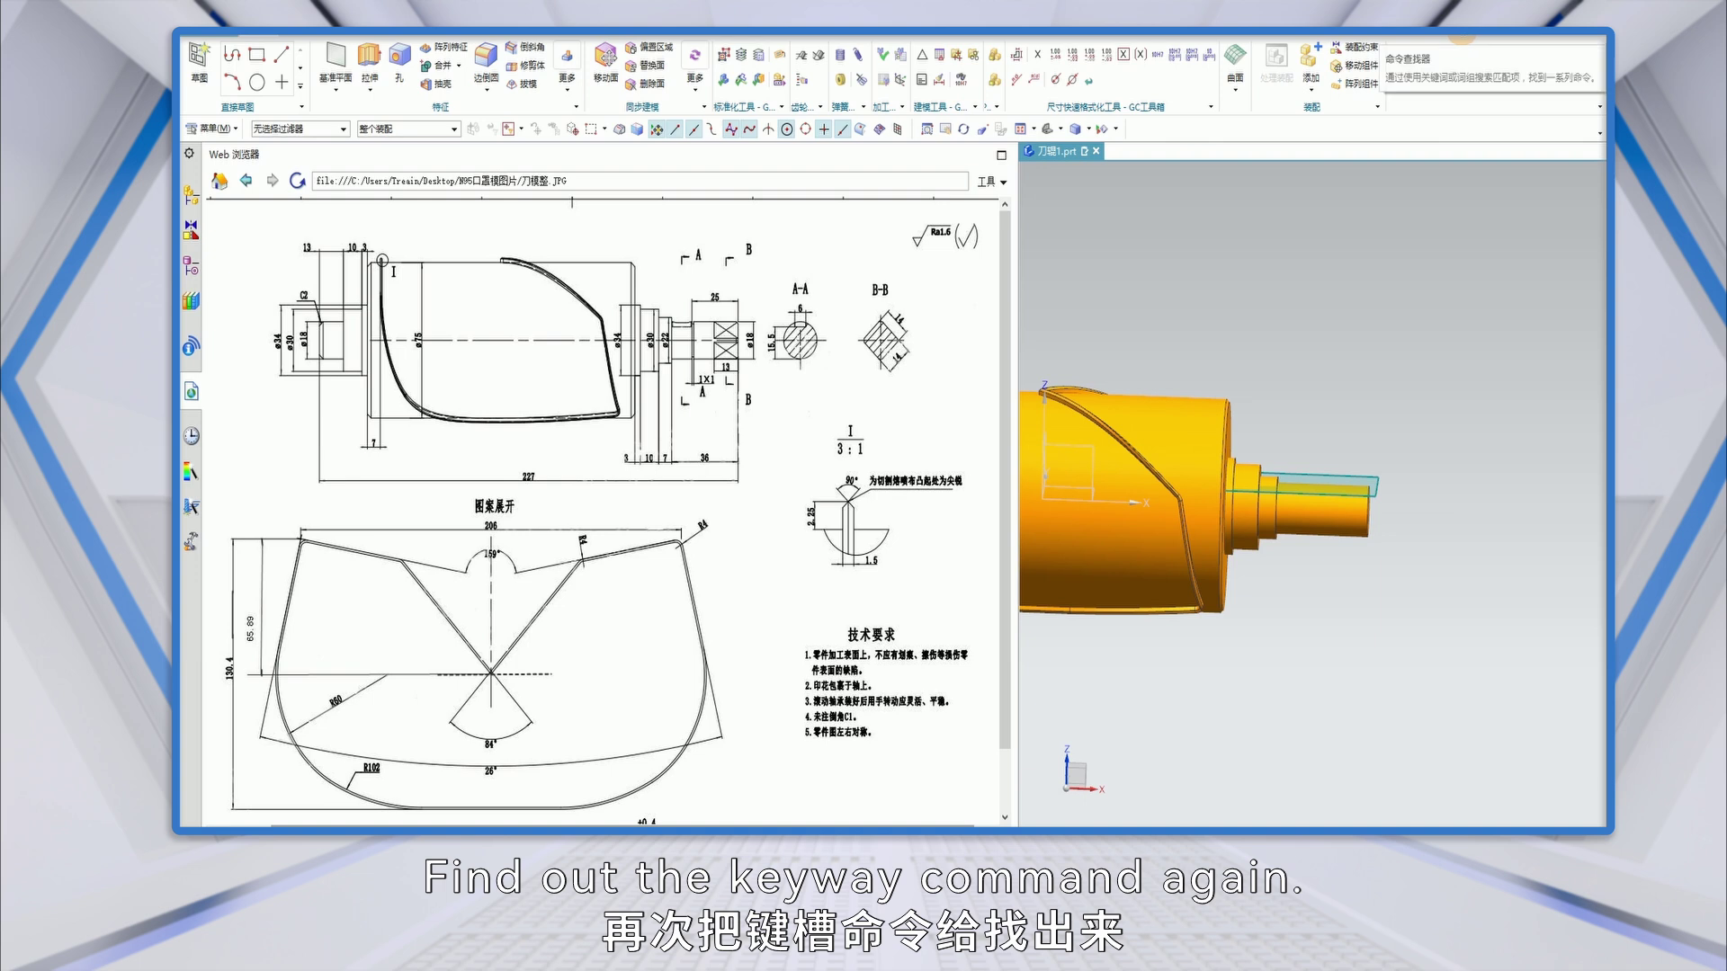
Start a rectangular keyway on the tangent datum plane, accepting the default side and using the X axis as horizontal reference.
left_click(346, 8)
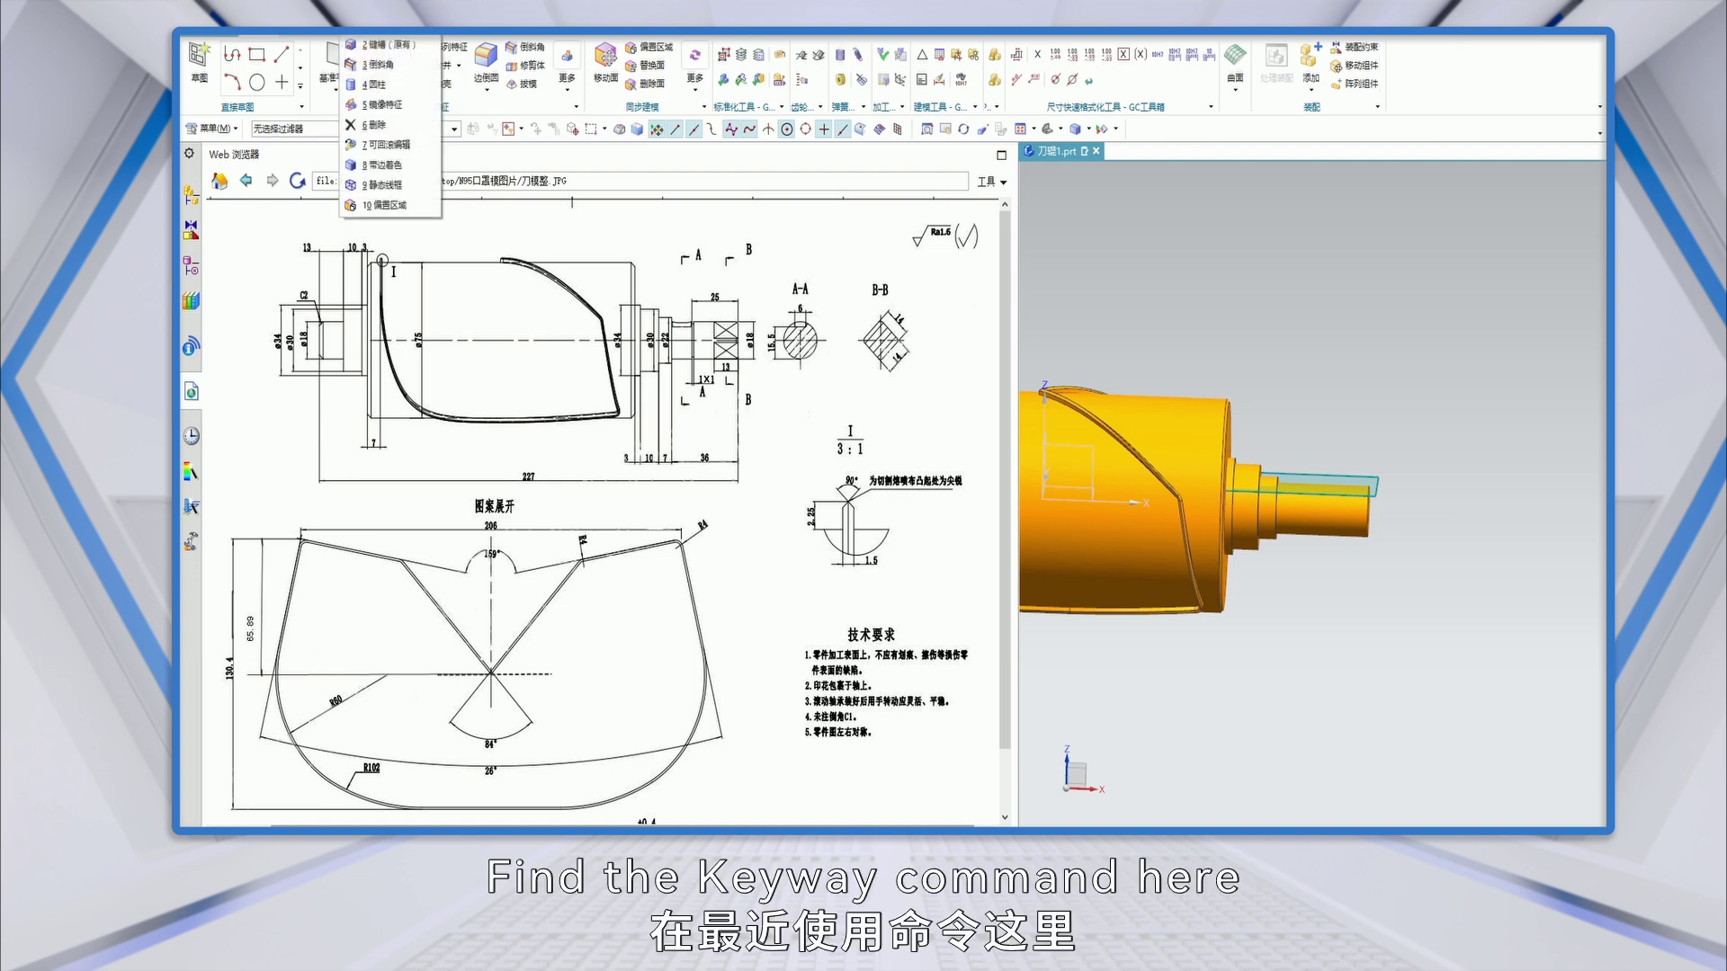
left_click(373, 47)
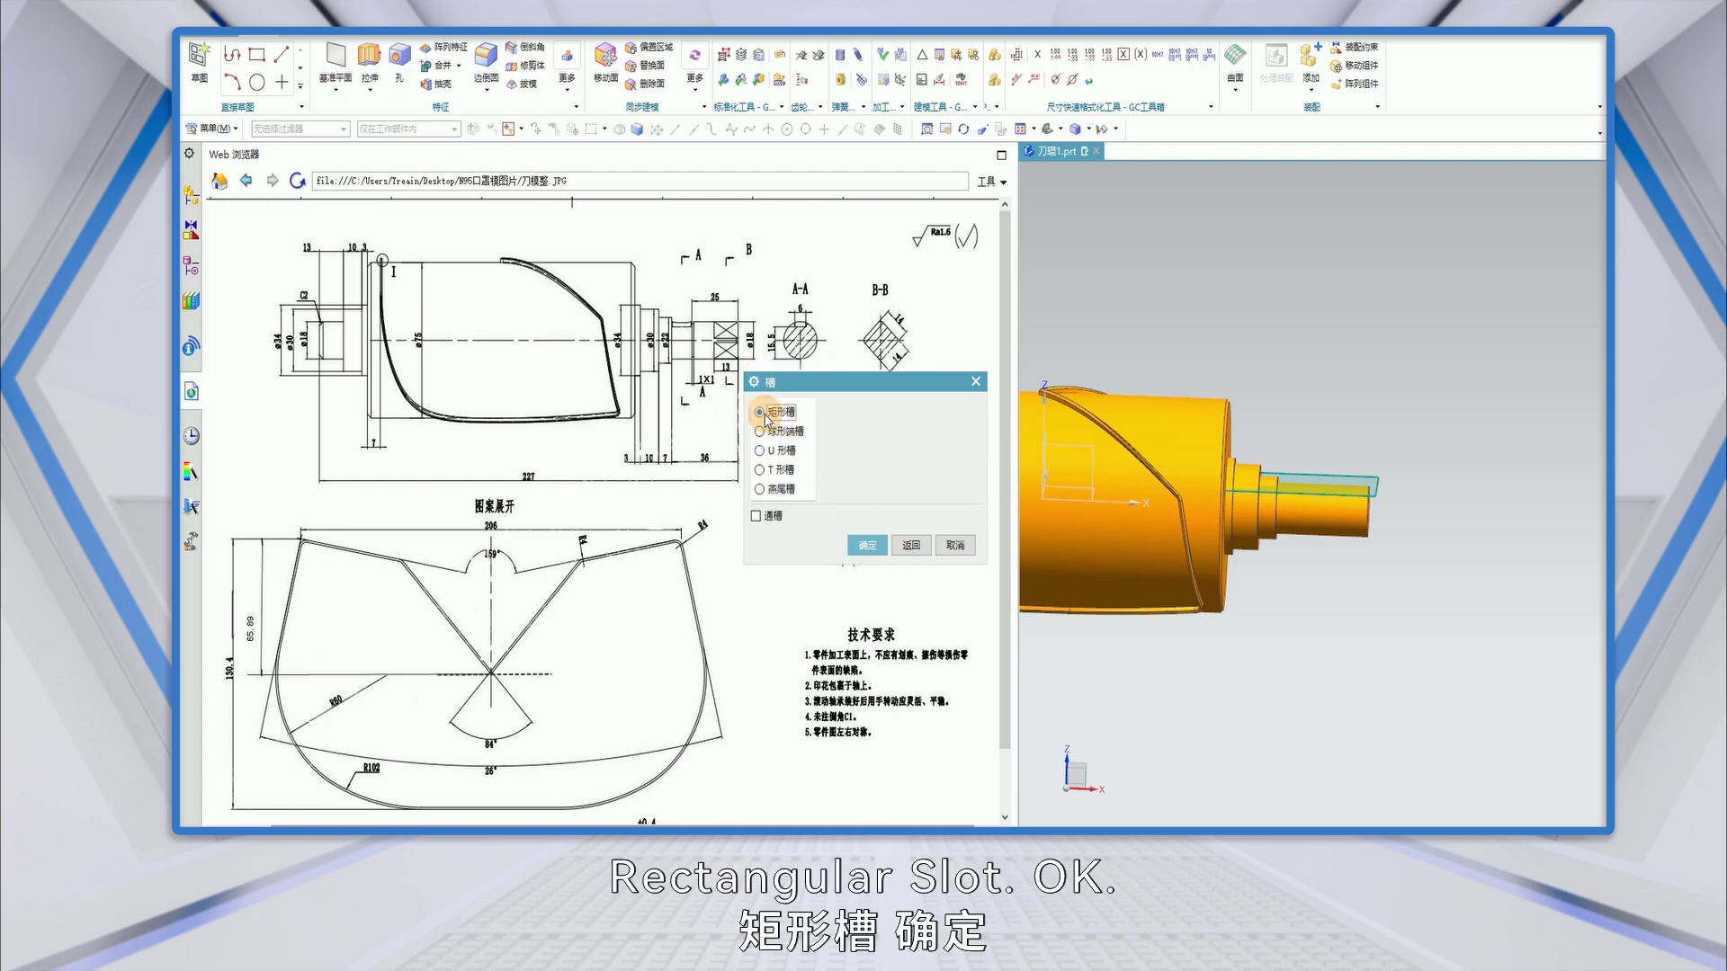
left_click(867, 545)
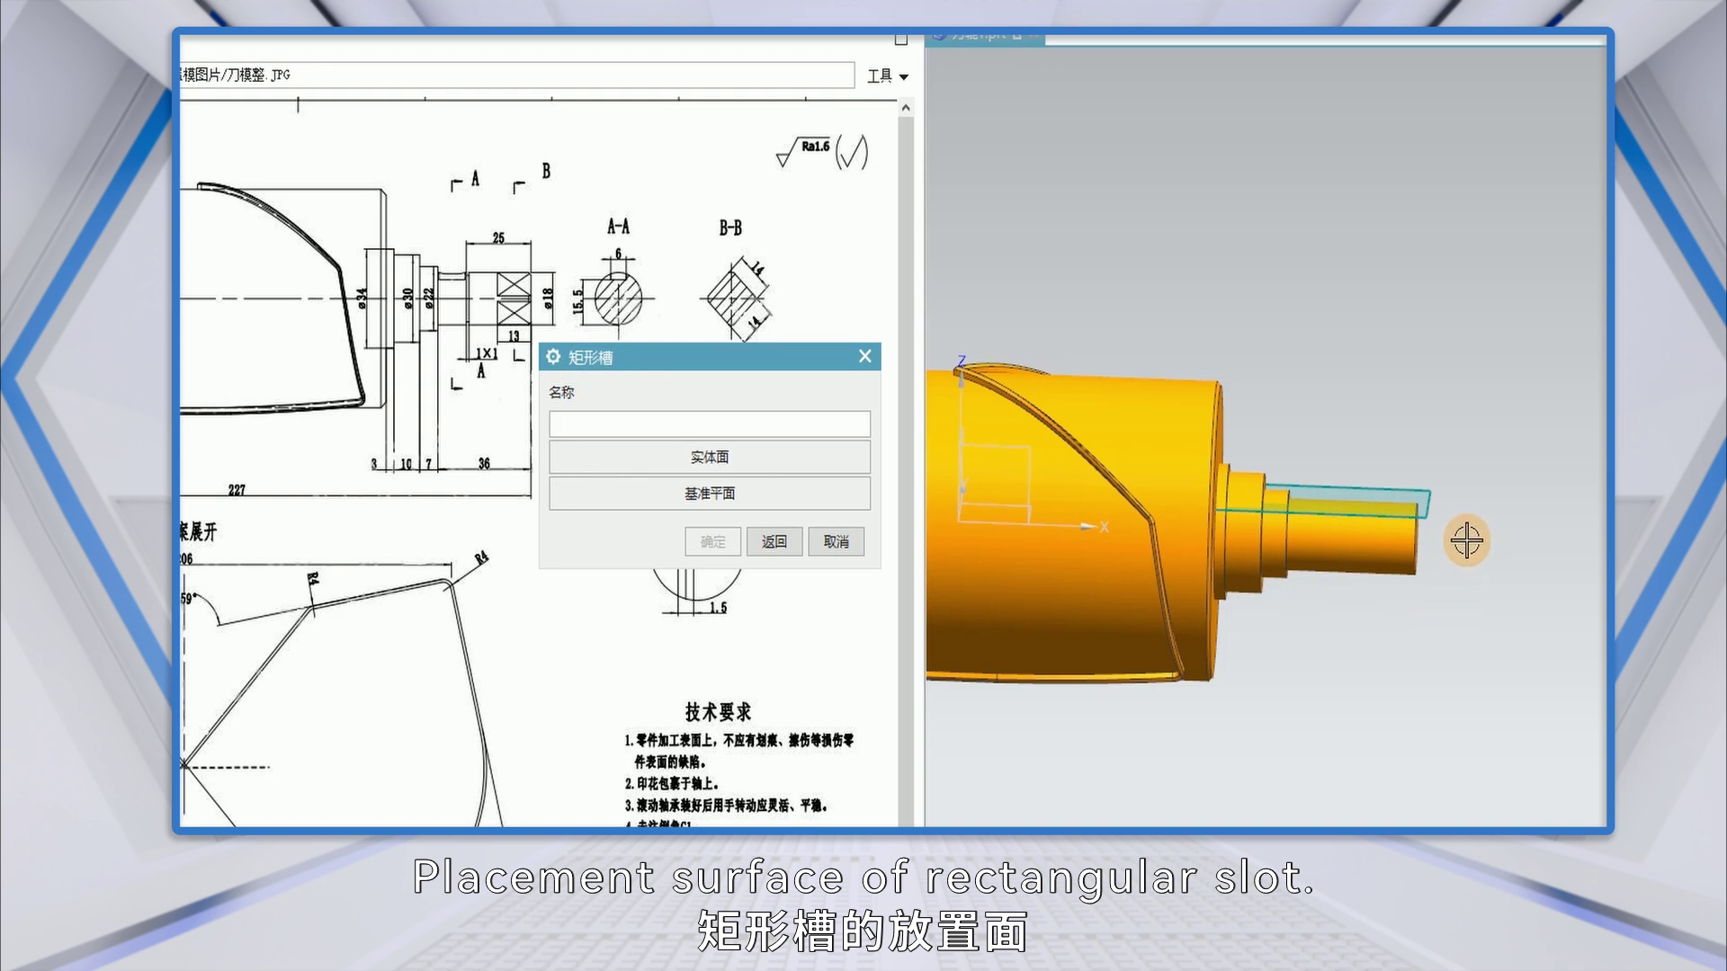
left_click(1371, 490)
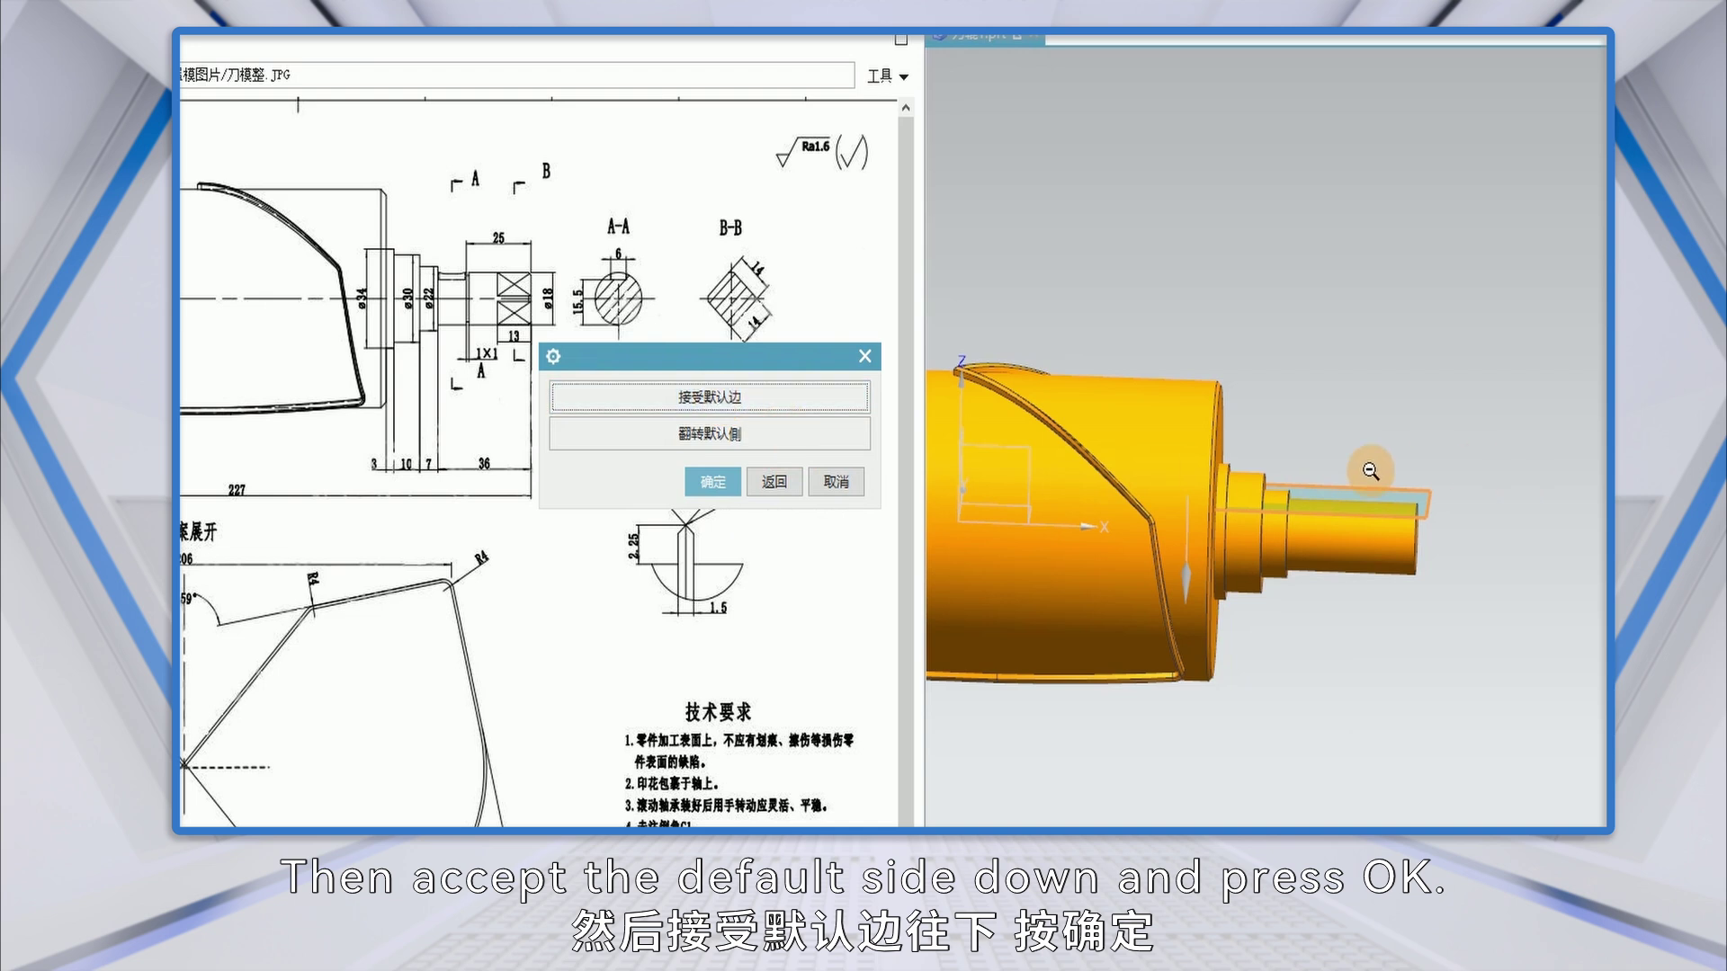
left_click(720, 484)
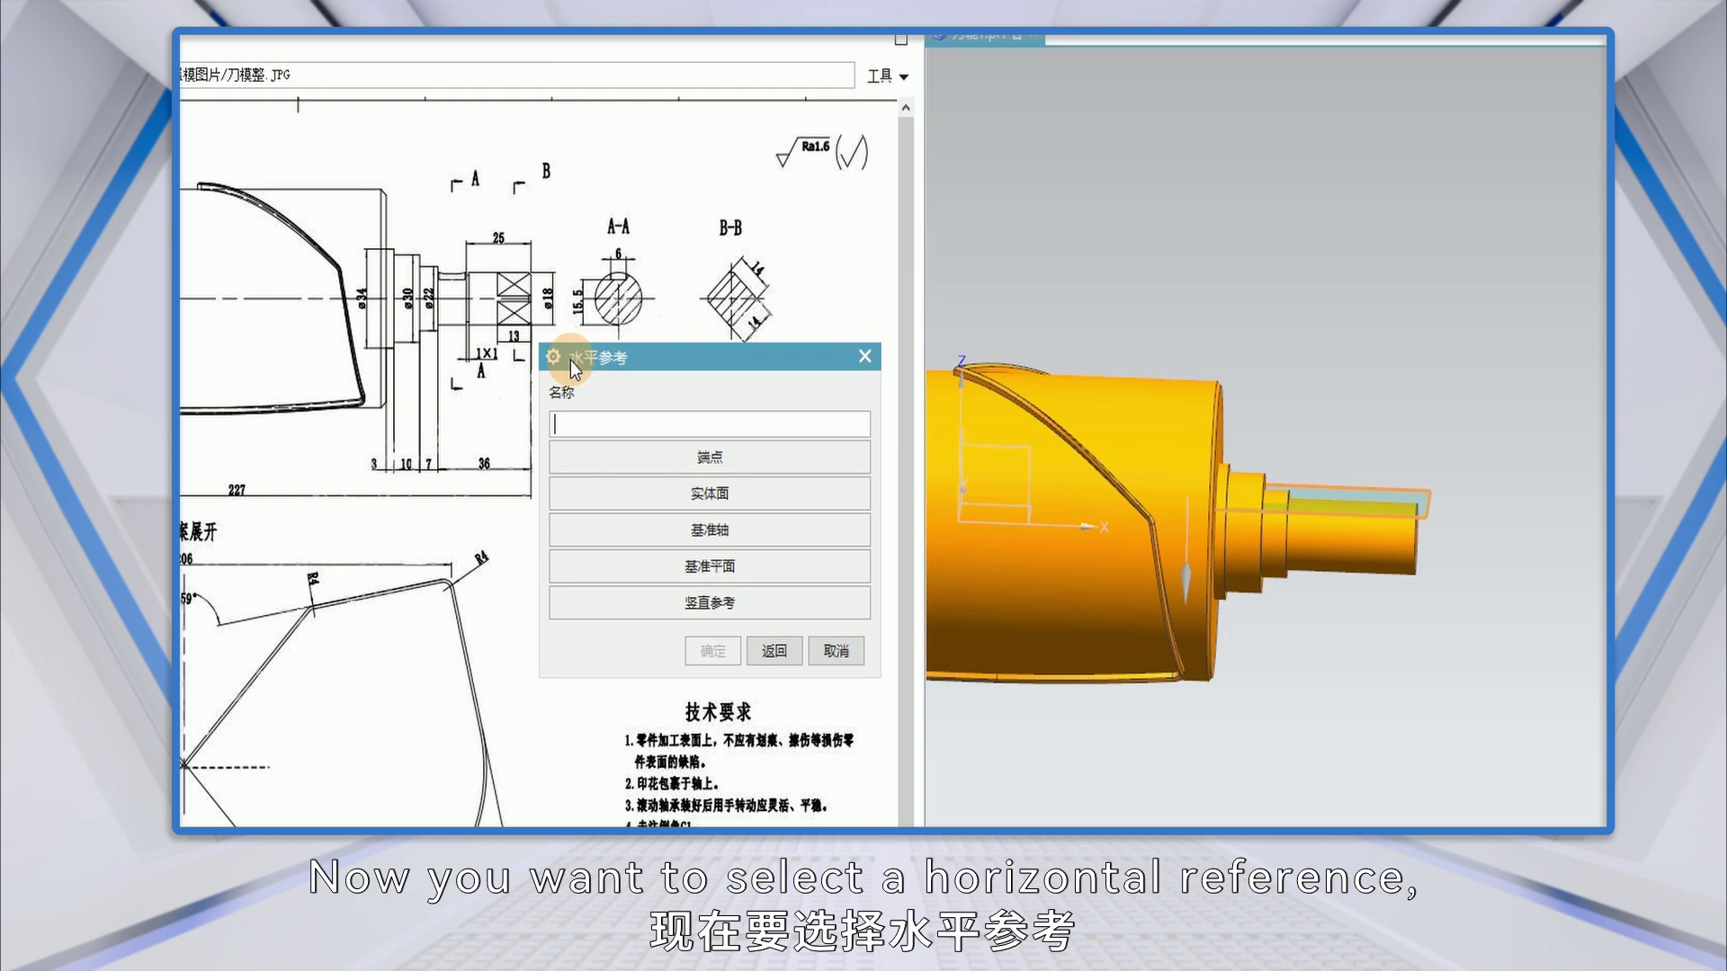
scroll(1461, 621, "down", 2)
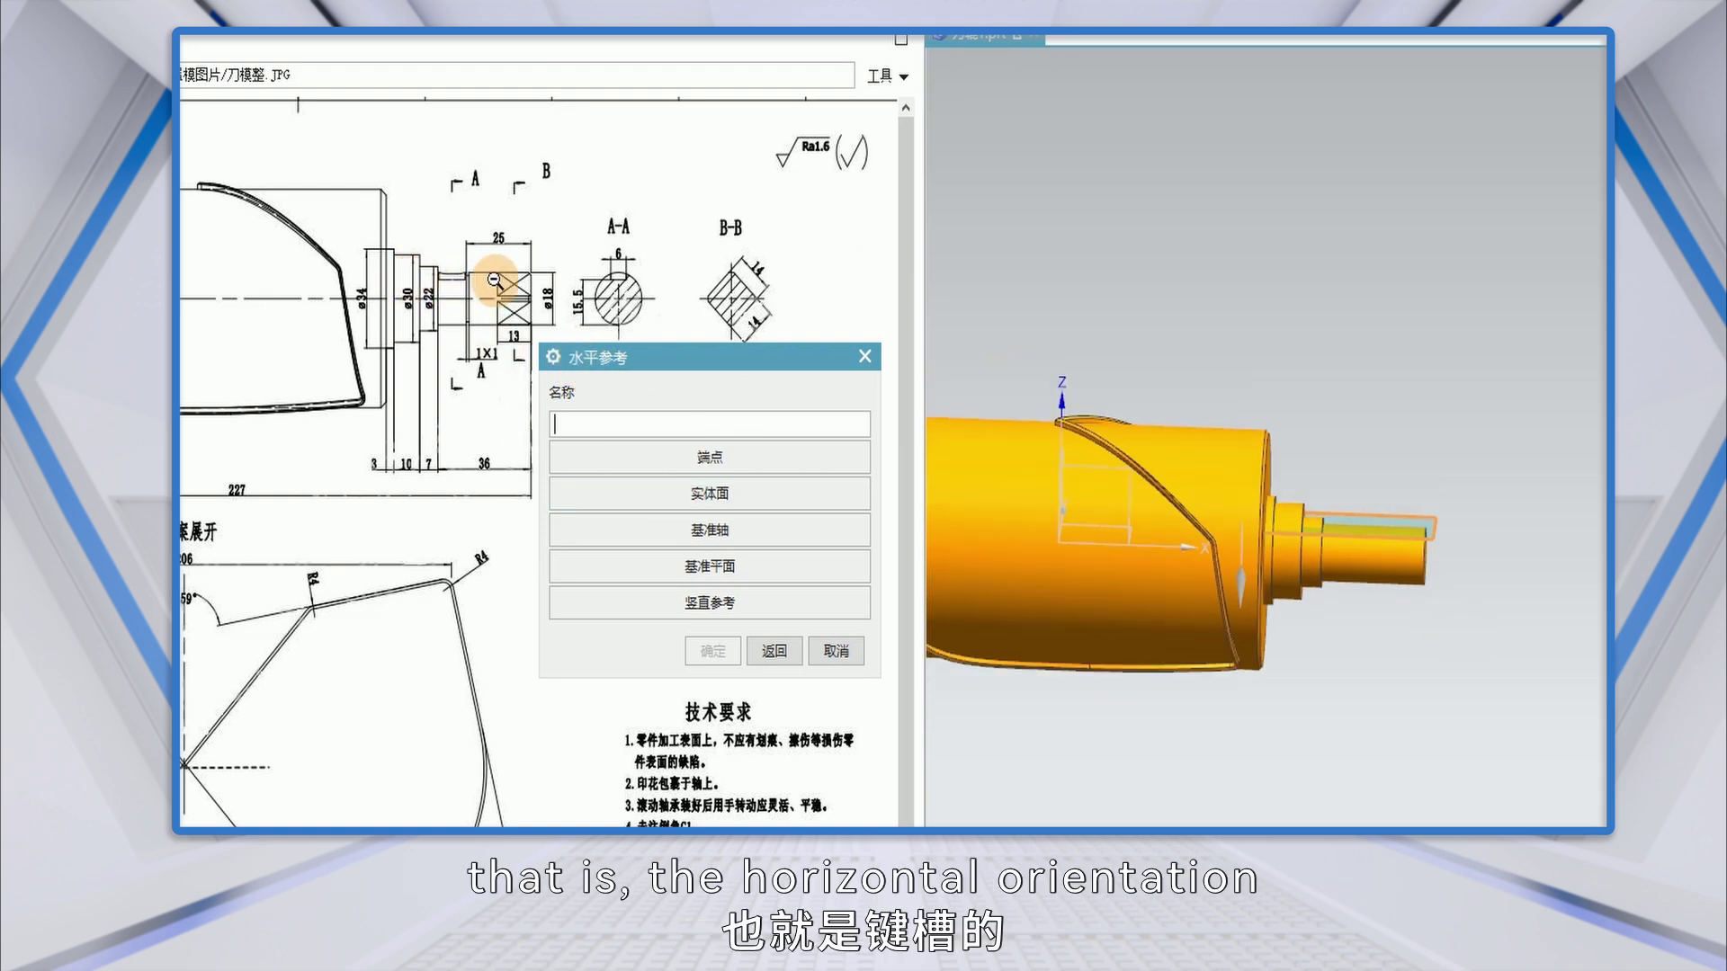
left_click(1158, 548)
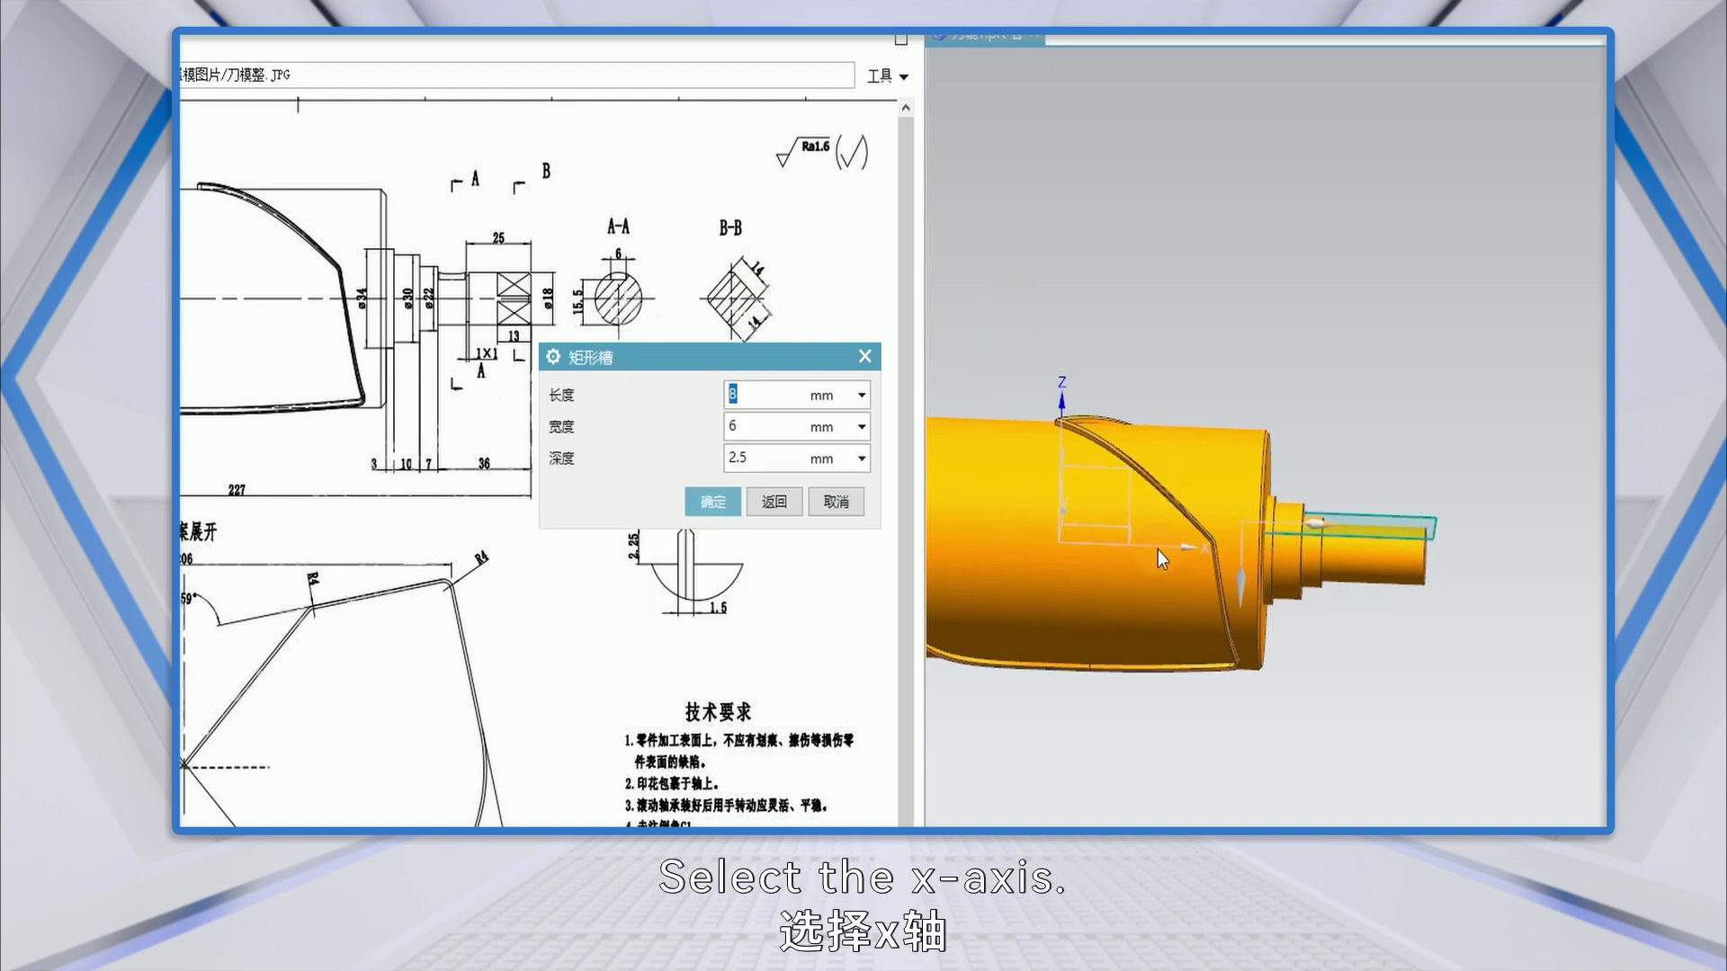
Define the rectangular keyway with 8 mm length, 6 mm width and 2.5 mm depth.
left_click_drag(663, 358, 914, 284)
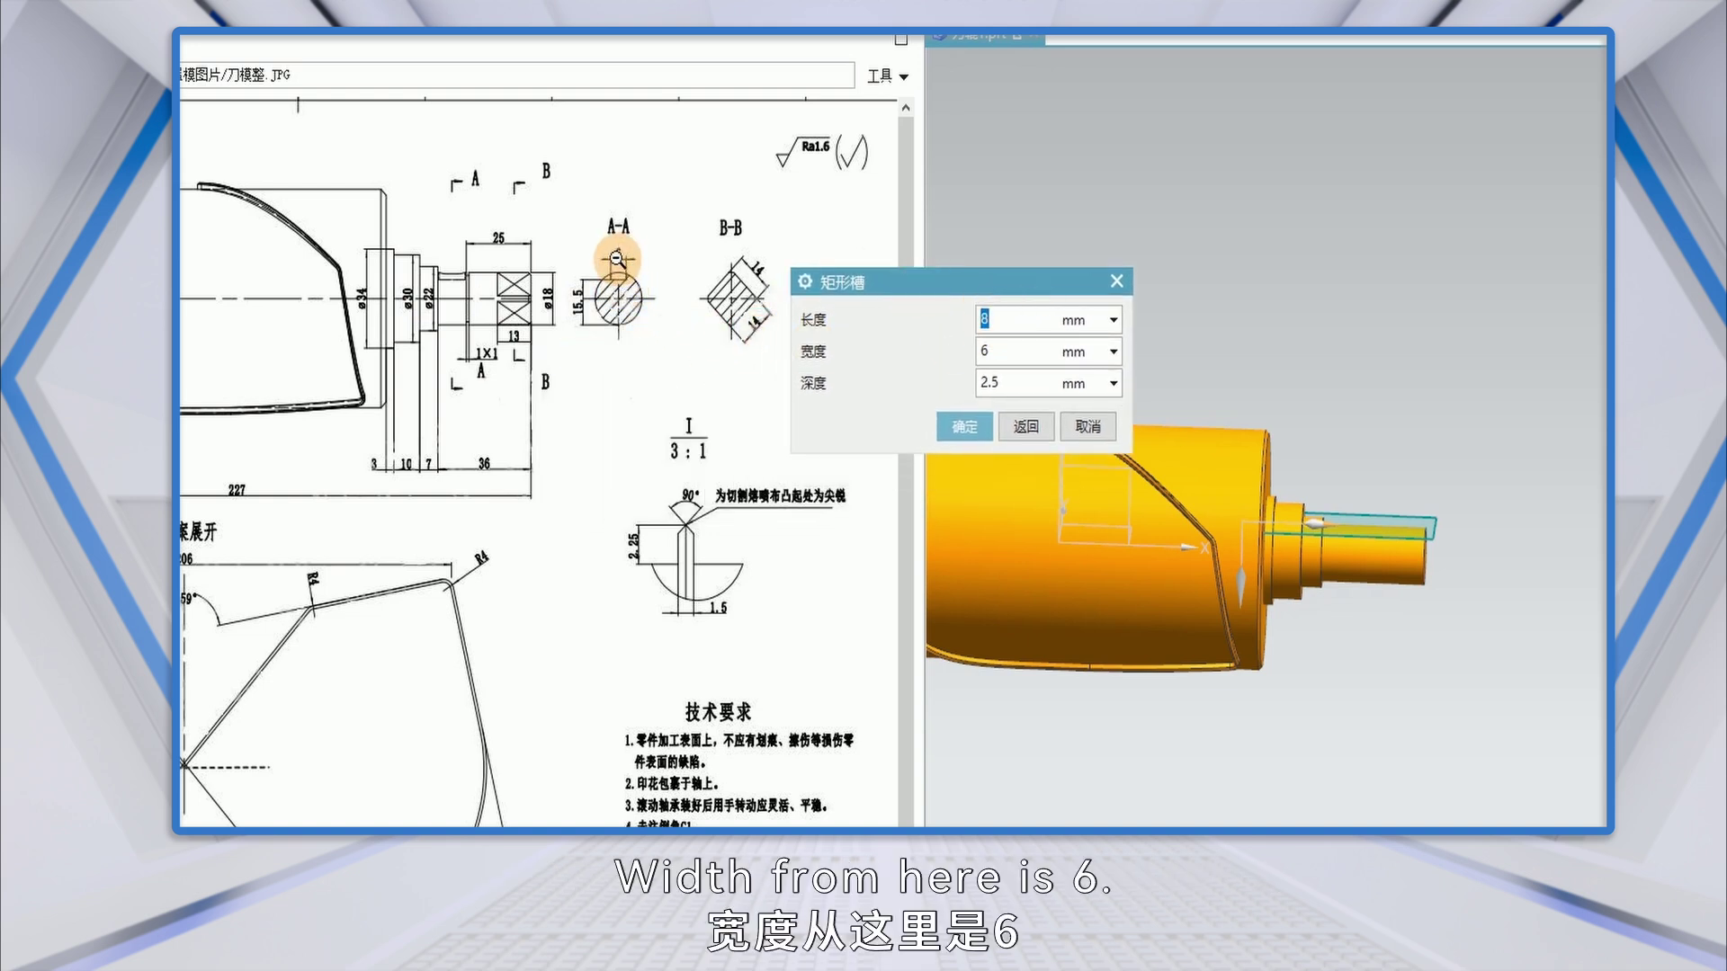
double_click(993, 383)
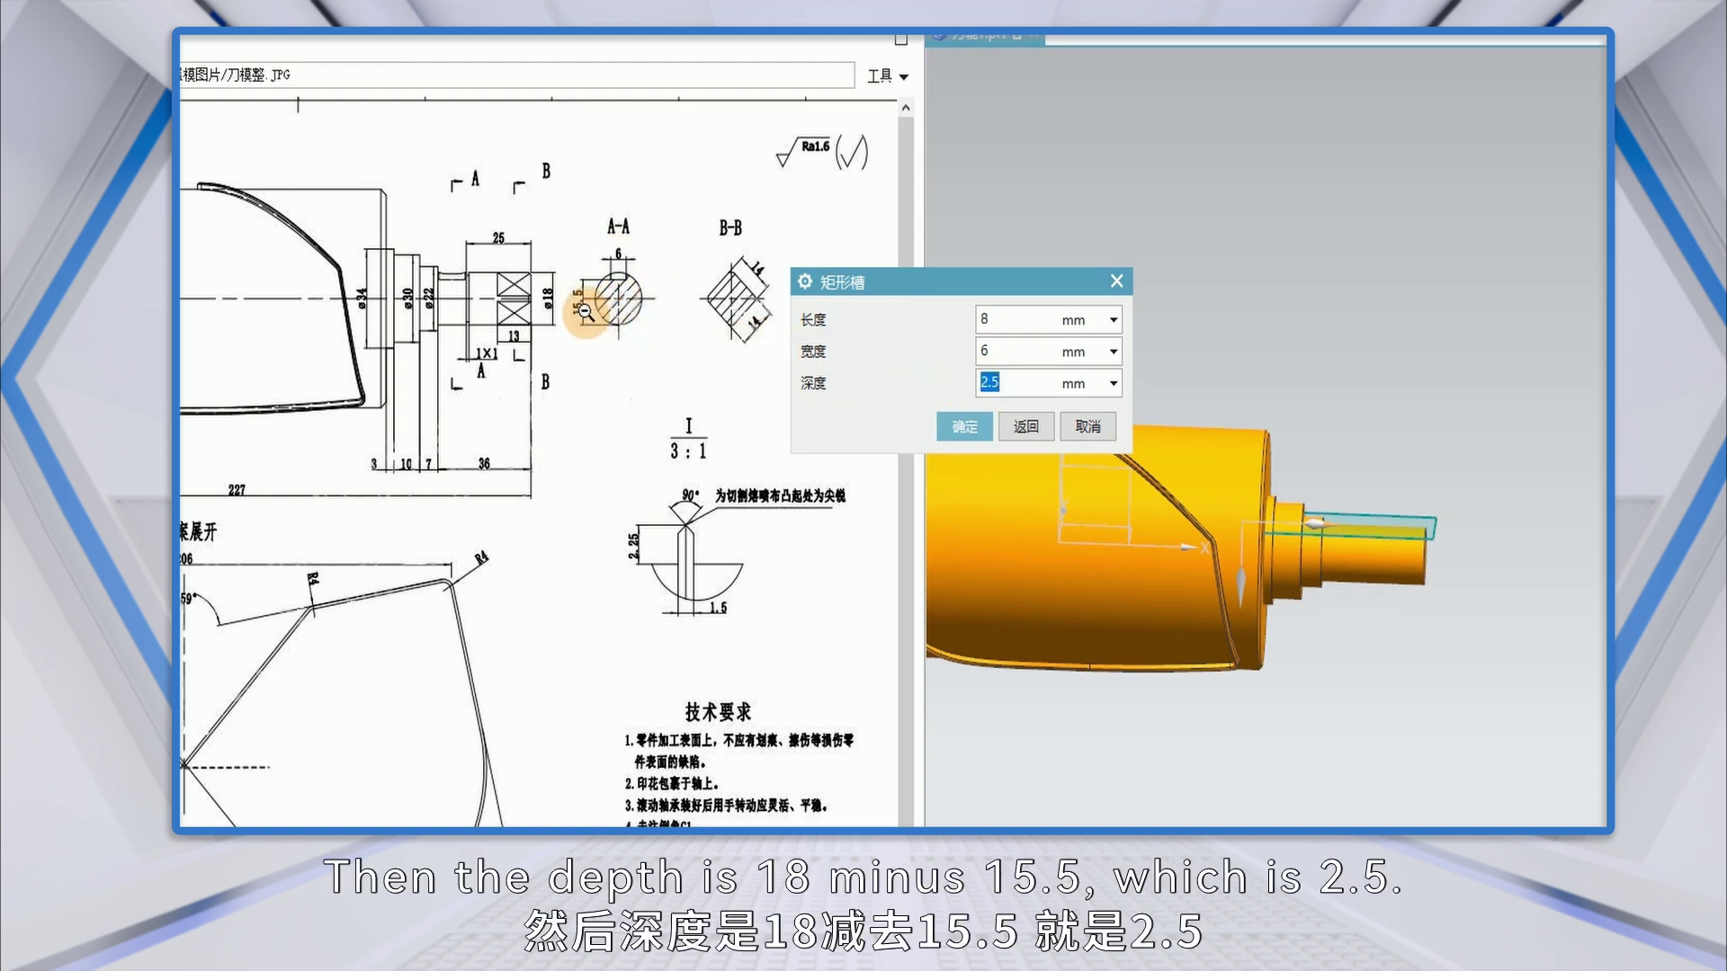
left_click(966, 427)
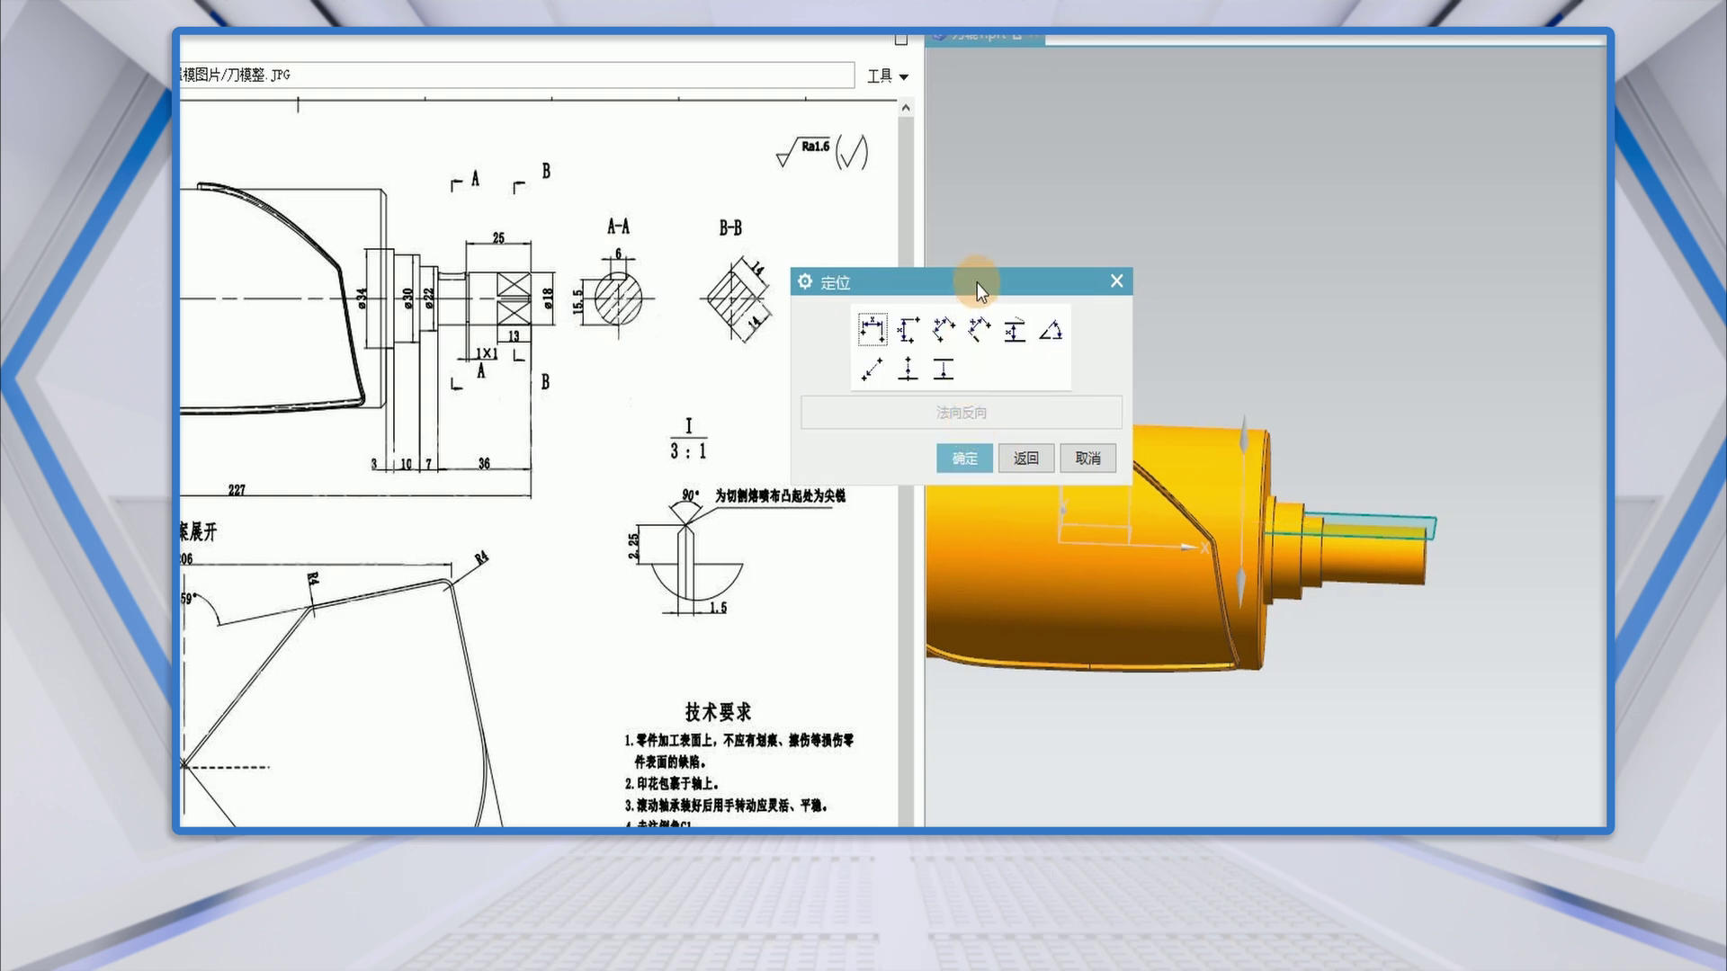
Change the model's rendering style to static wireframe for positioning the keyway.
left_click_drag(976, 282, 599, 366)
scroll(1300, 585, "down", 3)
middle_click_drag(1303, 576, 1265, 702)
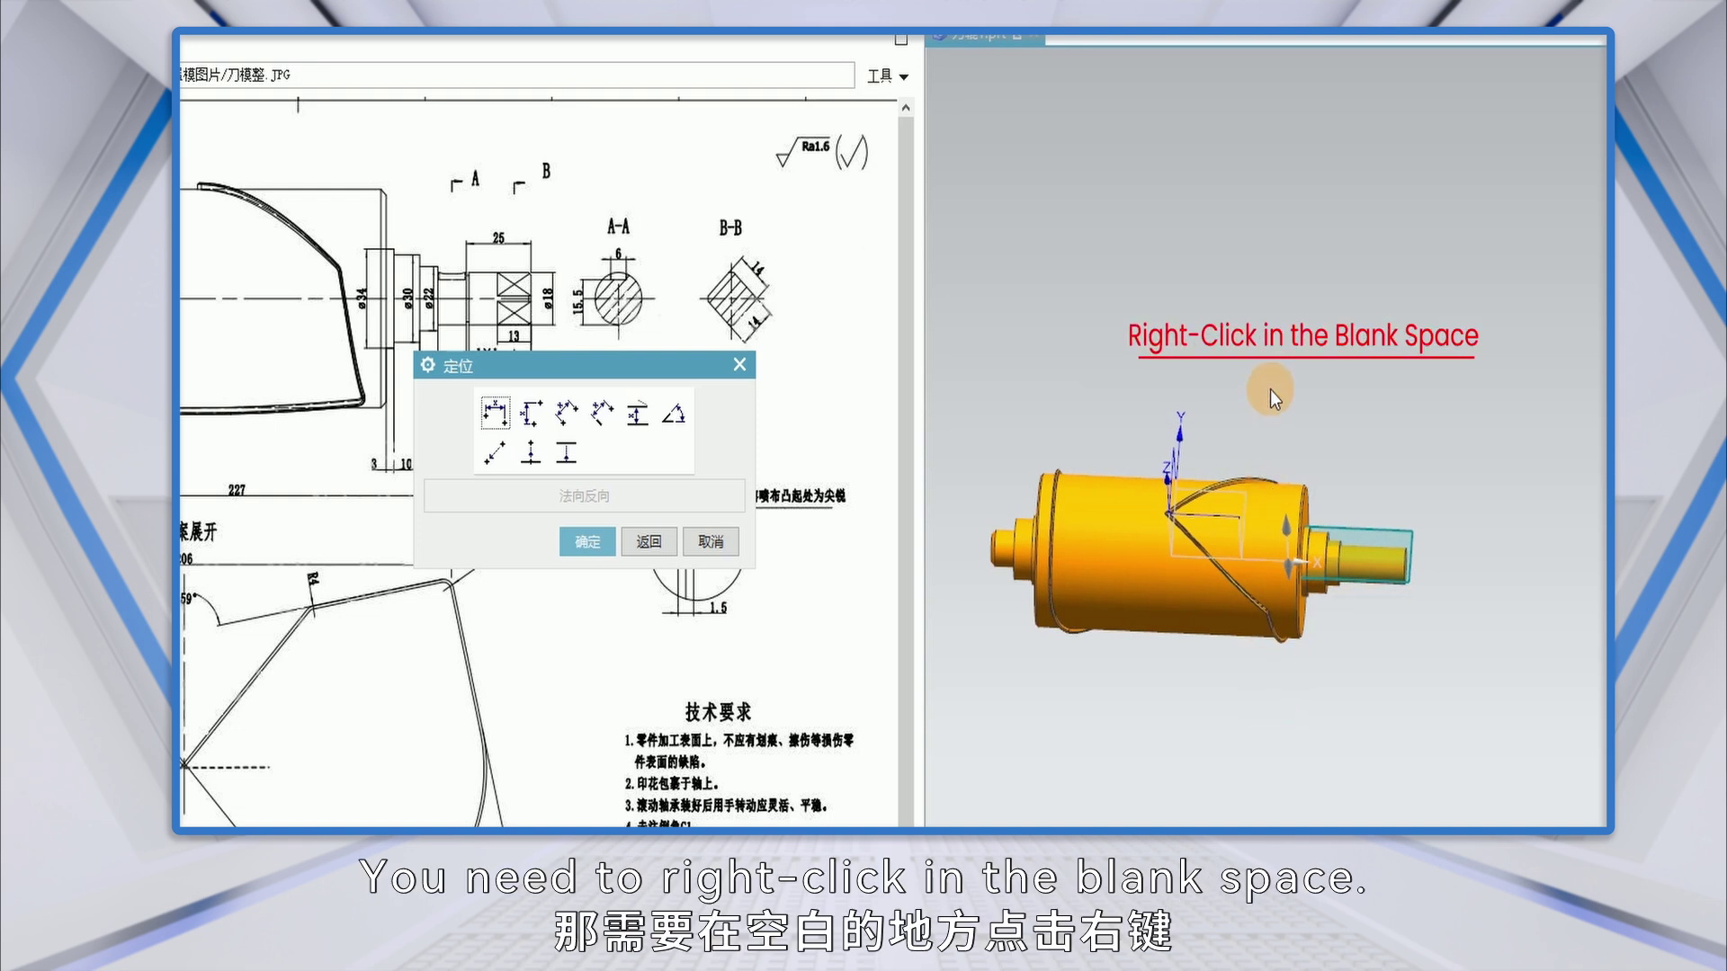
right_click(1270, 286)
mouse_move(1408, 663)
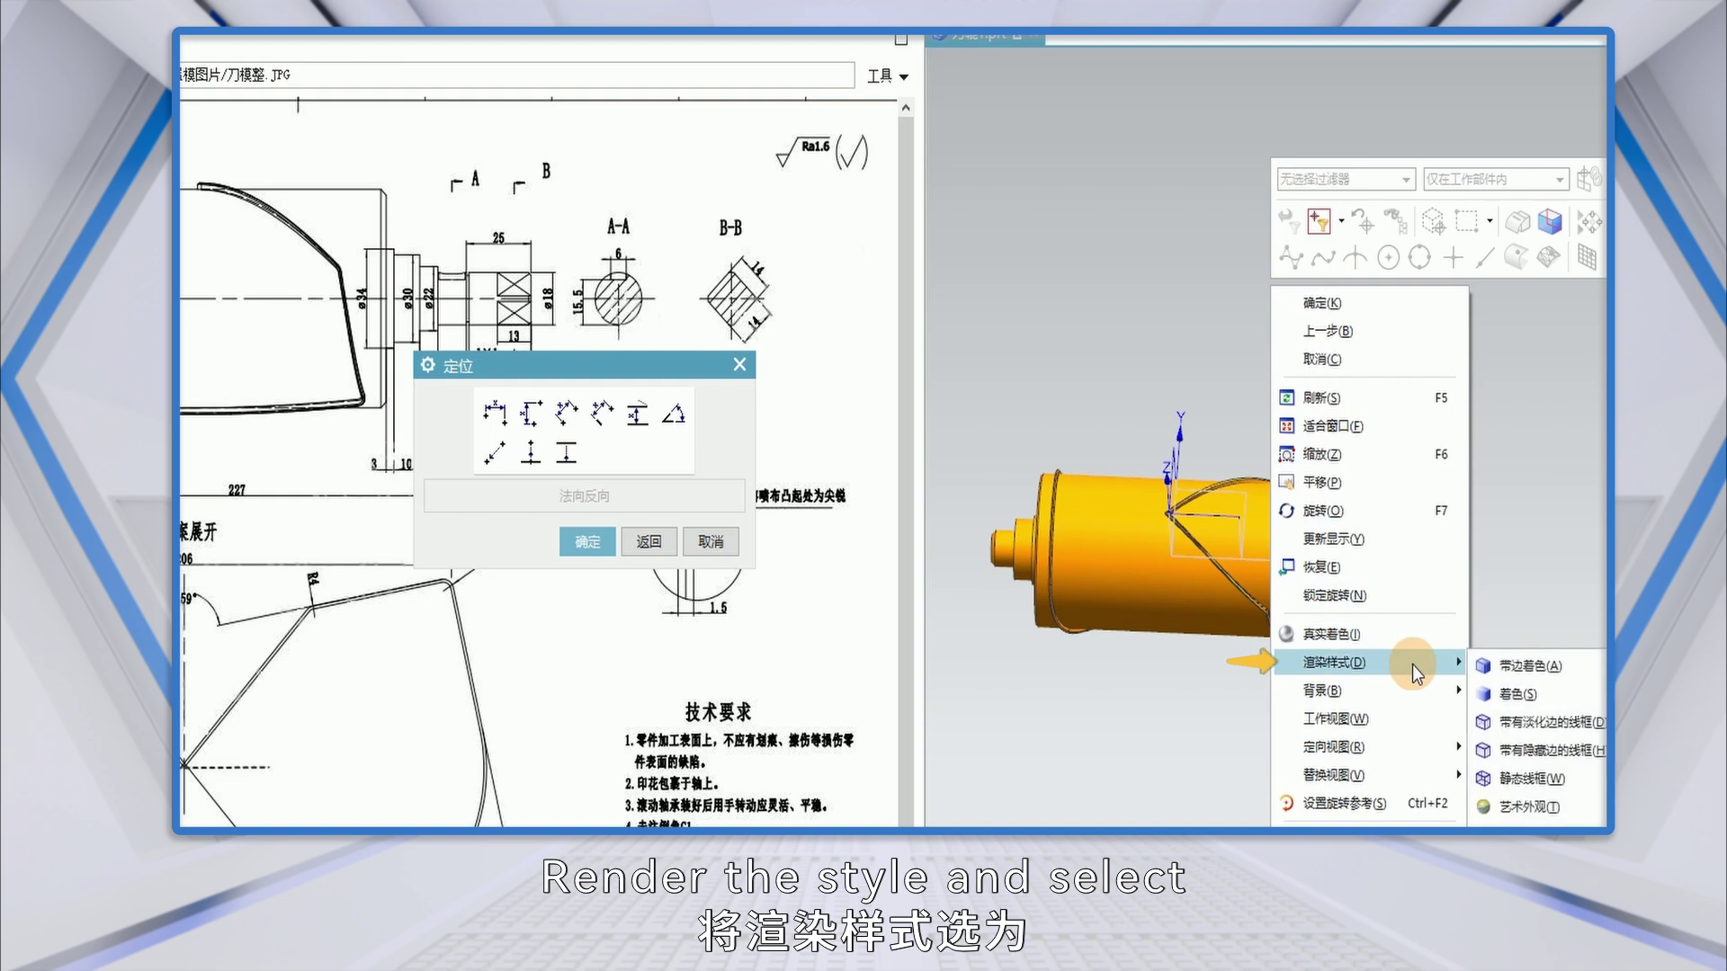
left_click(1540, 782)
scroll(1308, 488, "up", 3)
mouse_move(1331, 594)
middle_mouse_down()
mouse_move(1344, 637)
mouse_move(1328, 628)
middle_mouse_up()
scroll(1296, 634, "up", 5)
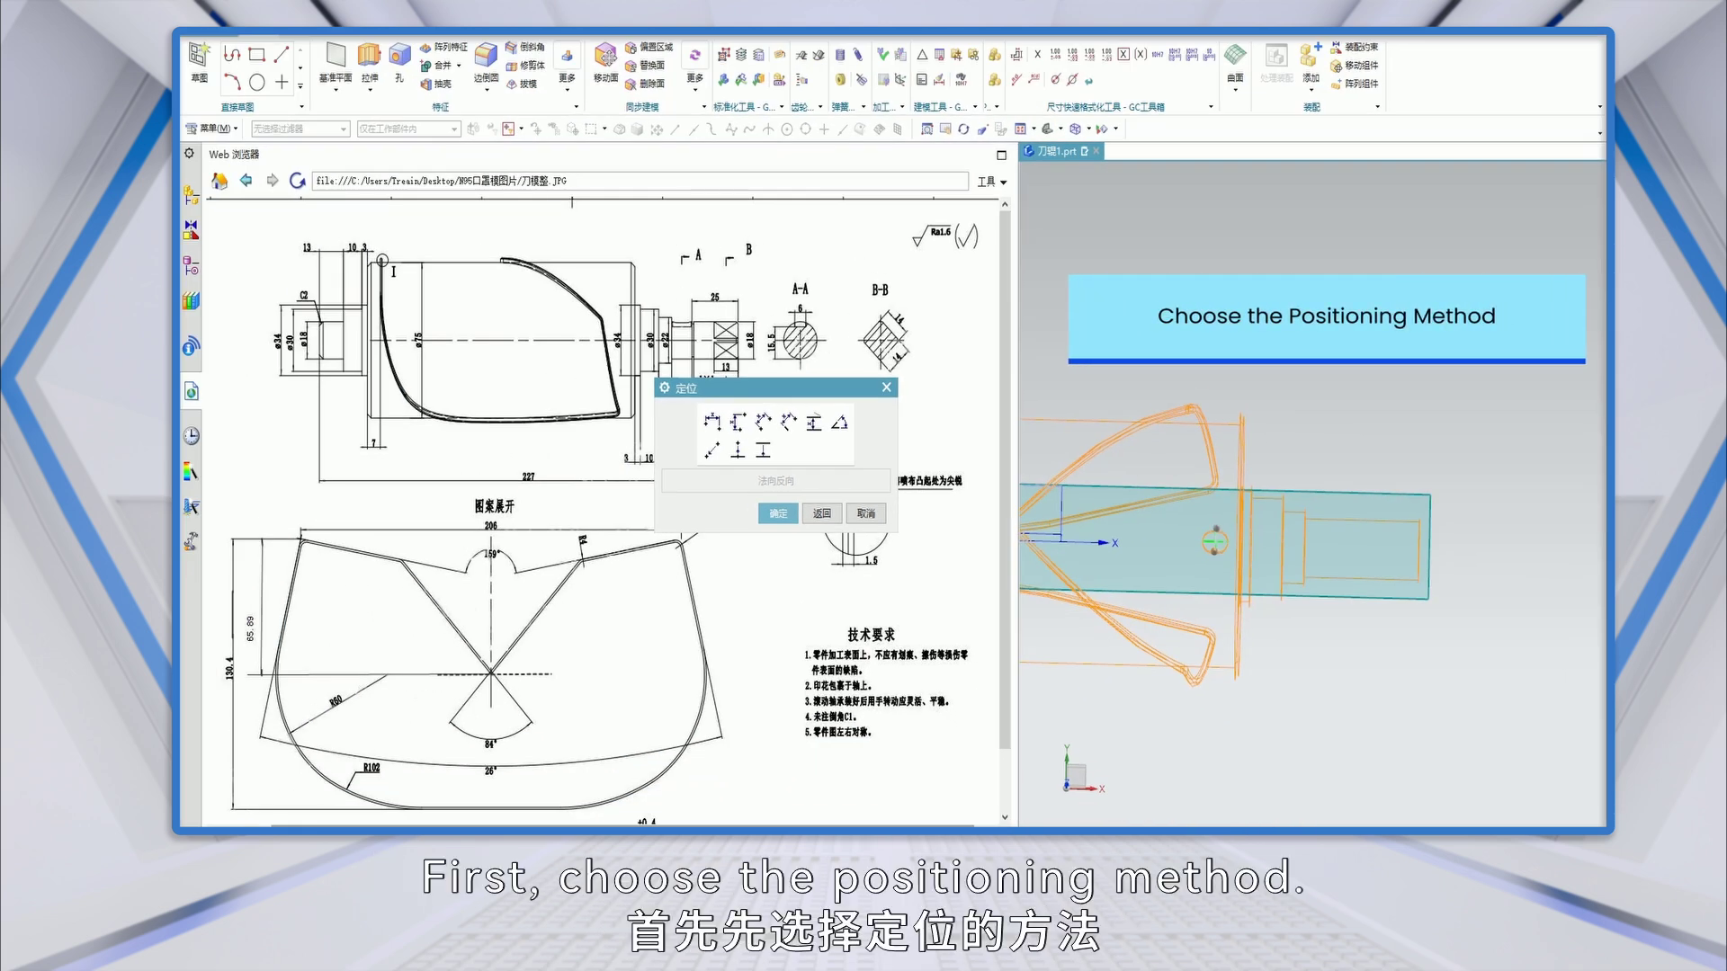
Start a parallel positioning dimension from the arc centre of the 18 mm shaft's outer end edge.
left_click(764, 423)
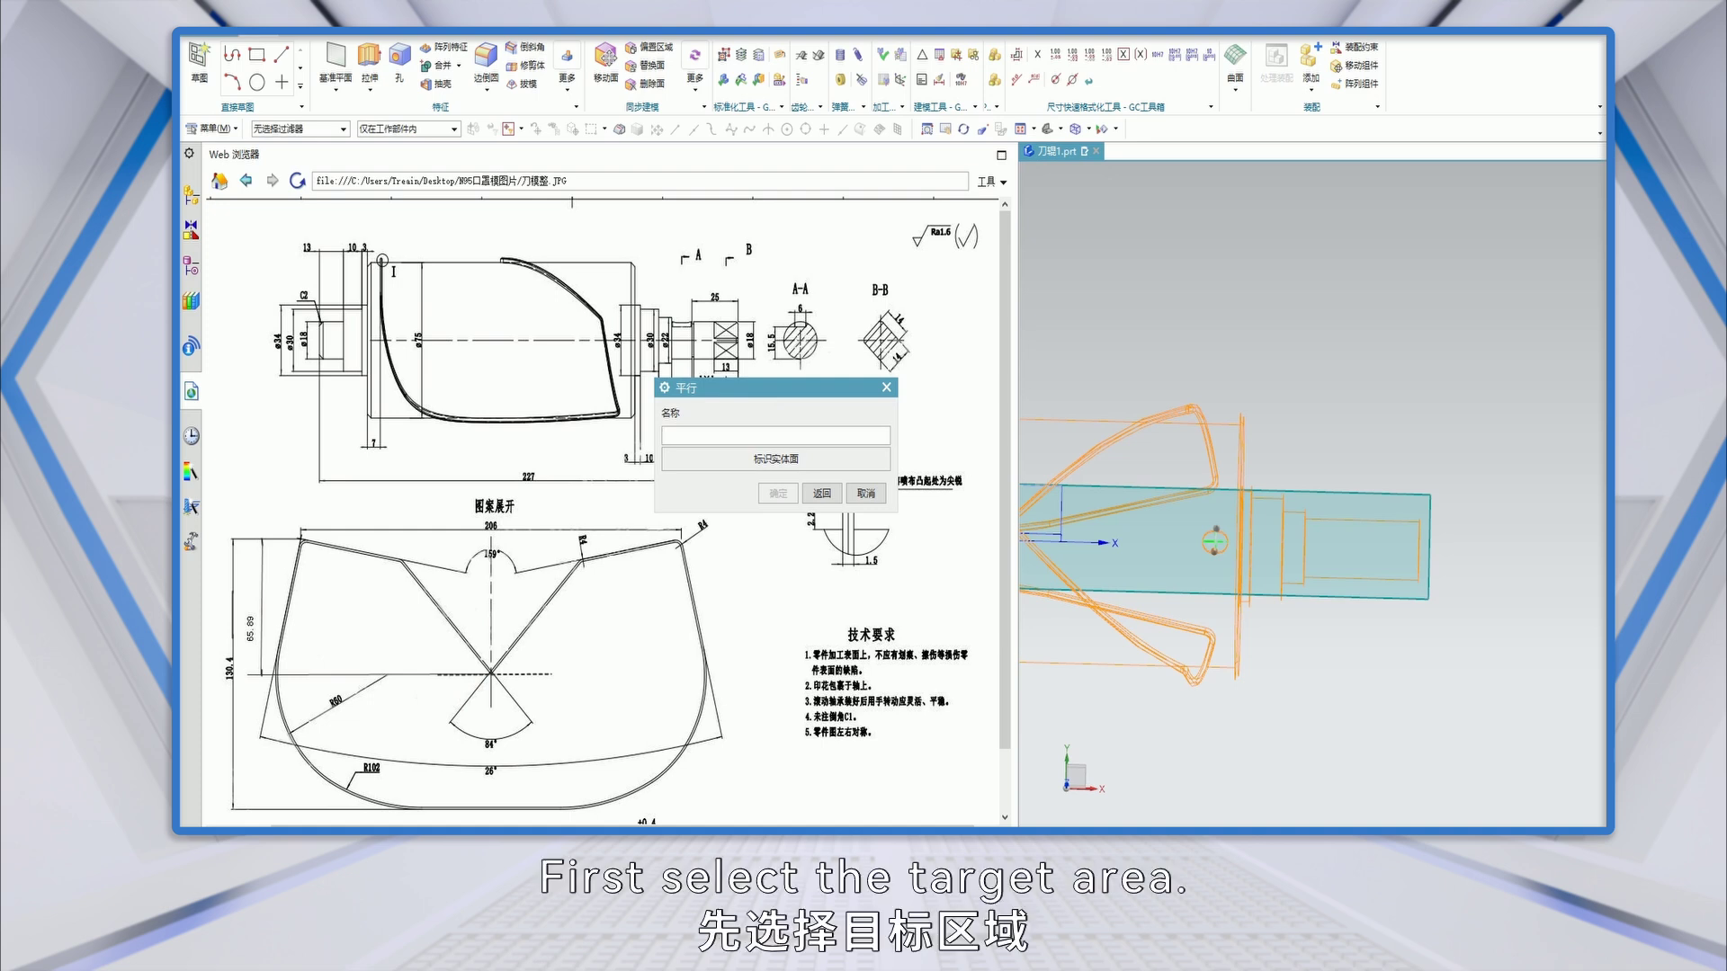
left_click_drag(794, 396, 759, 513)
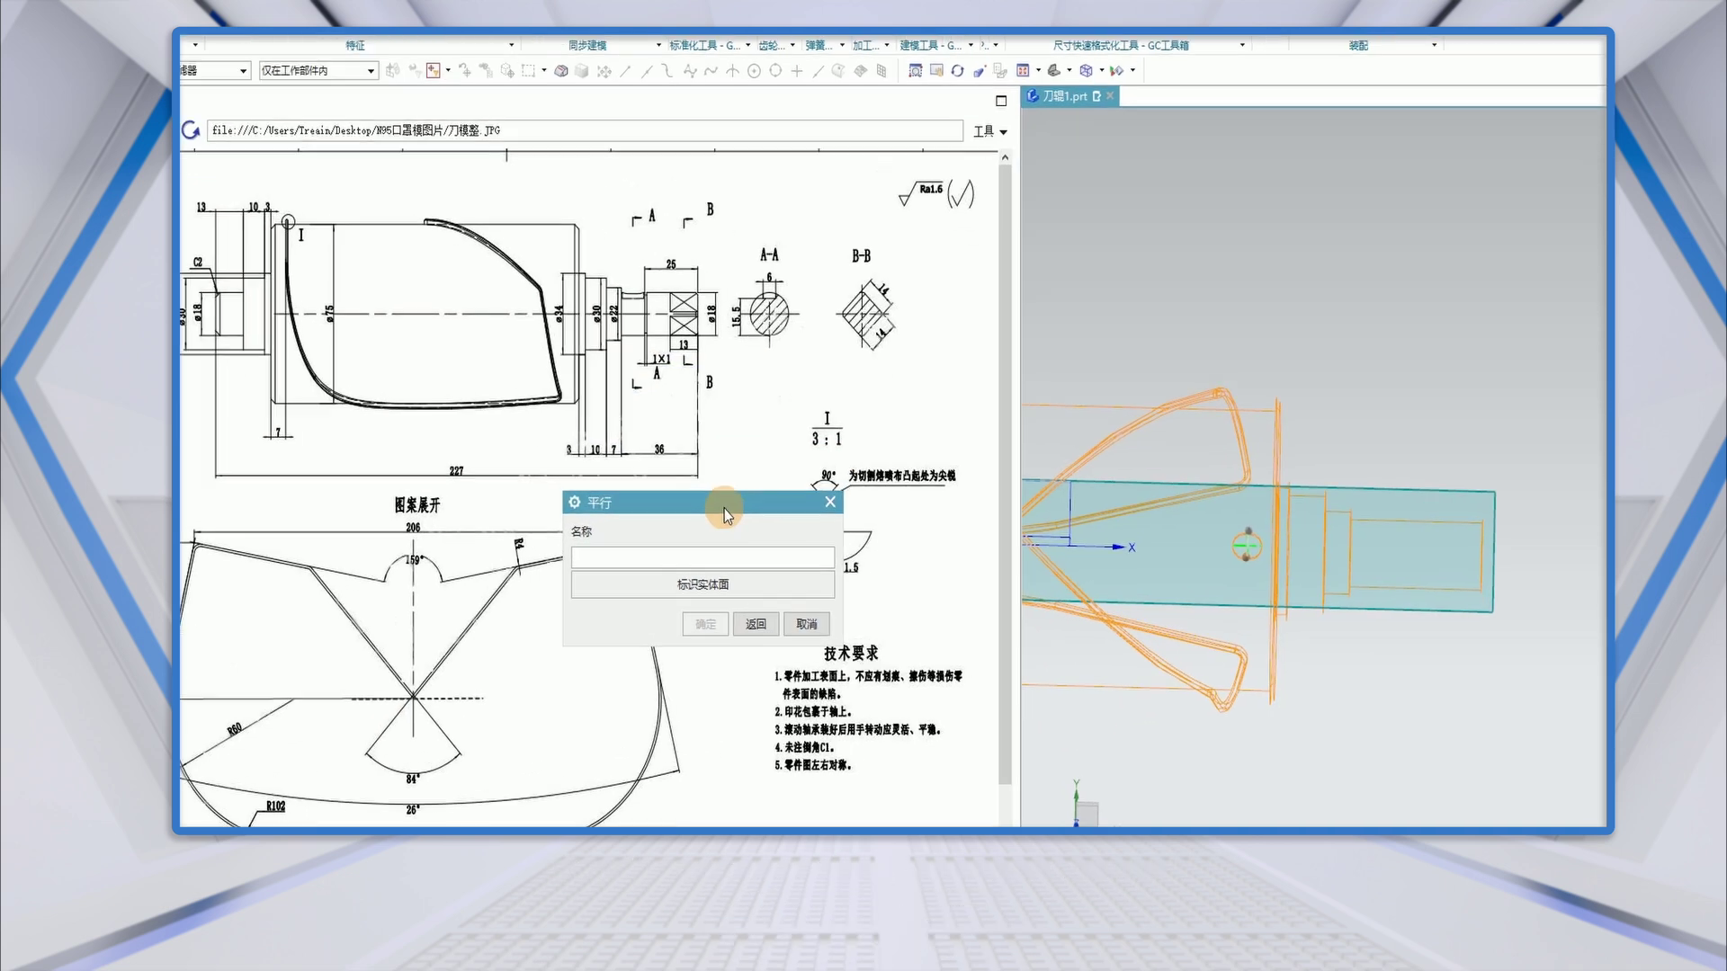
scroll(1416, 540, "down", 5)
left_click(1406, 504)
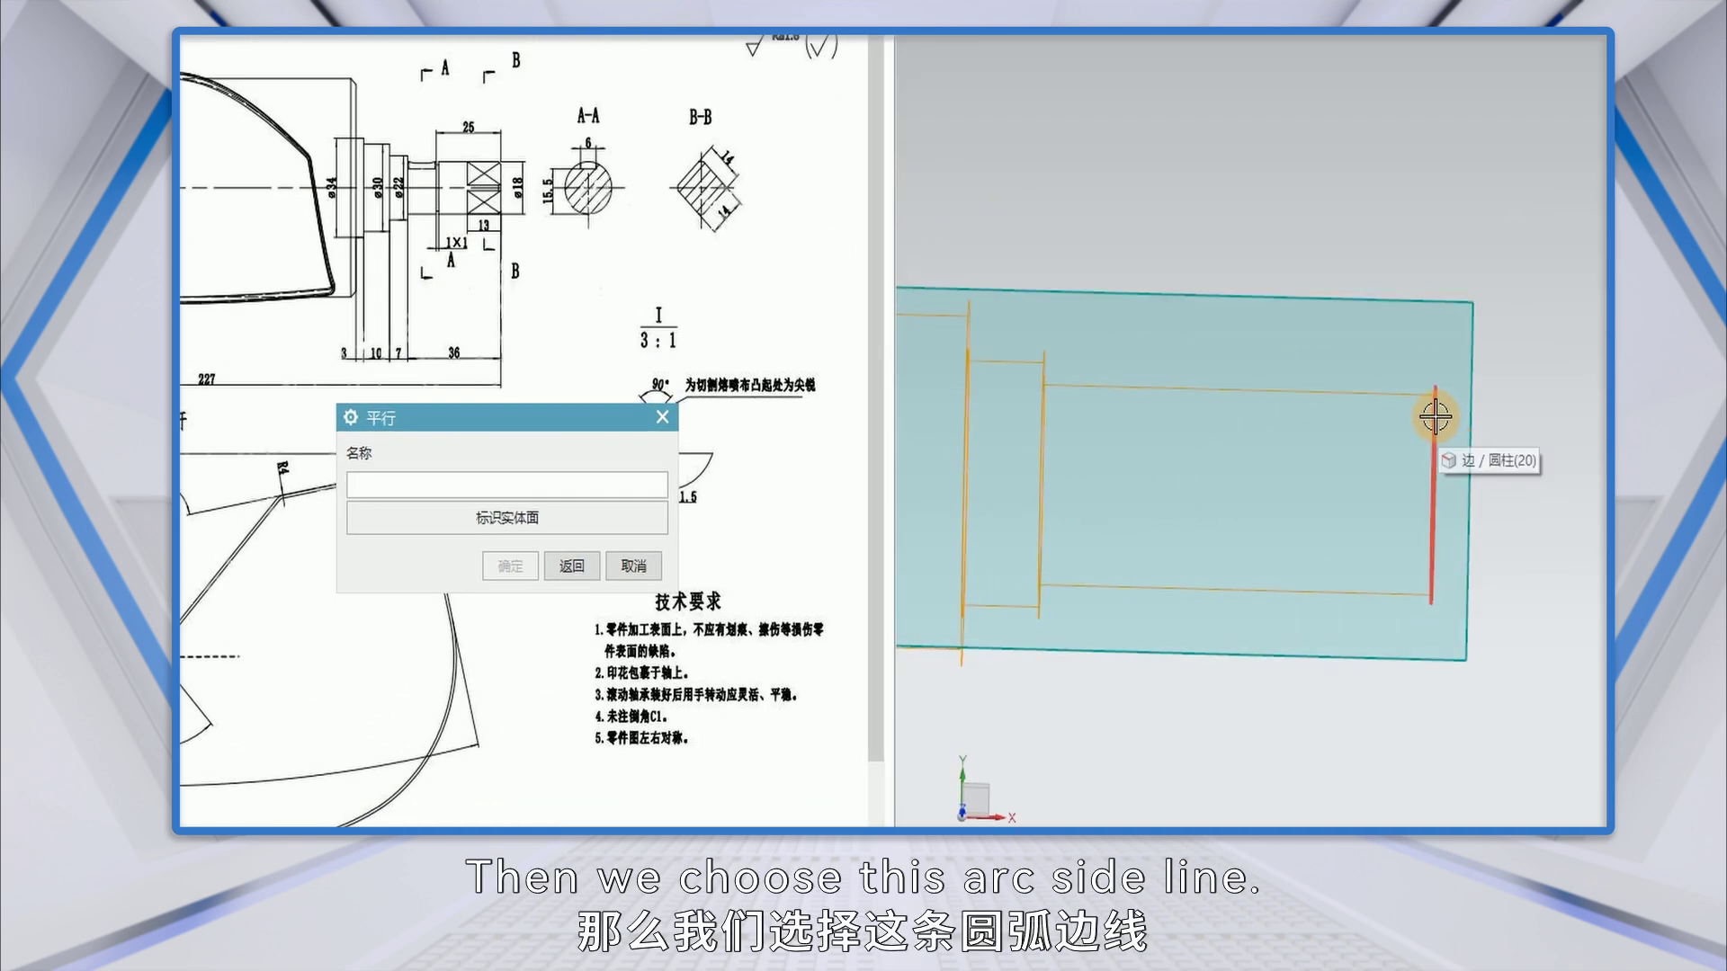
left_click(1437, 416)
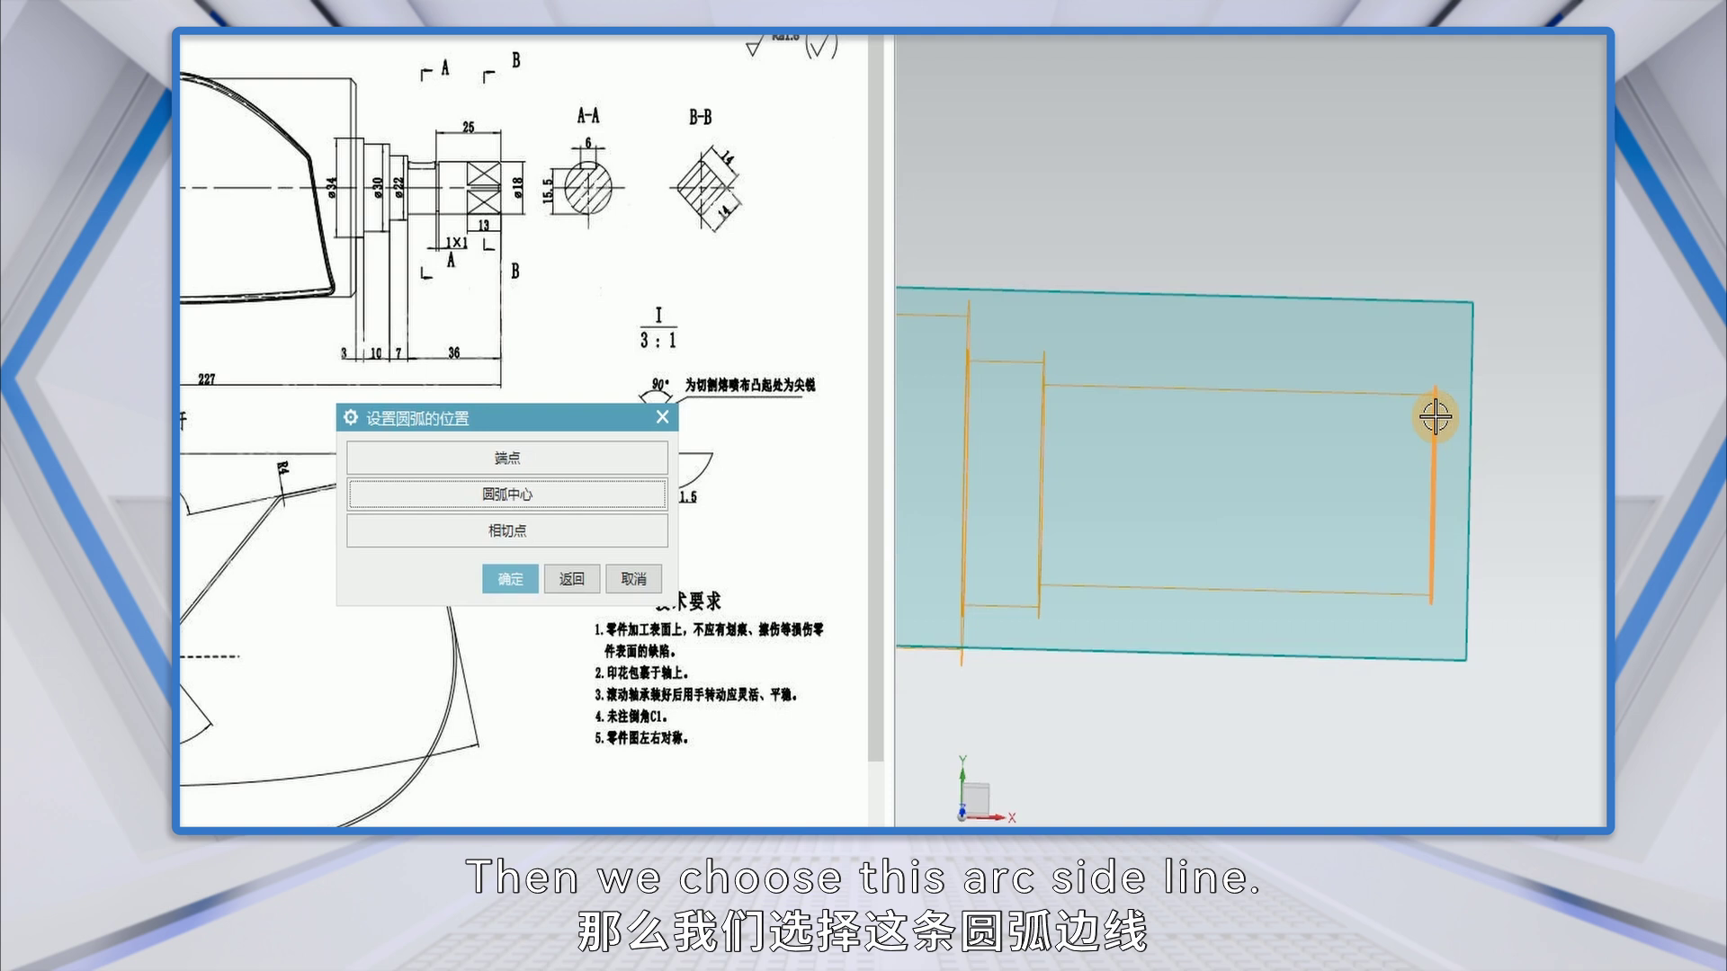
left_click(560, 497)
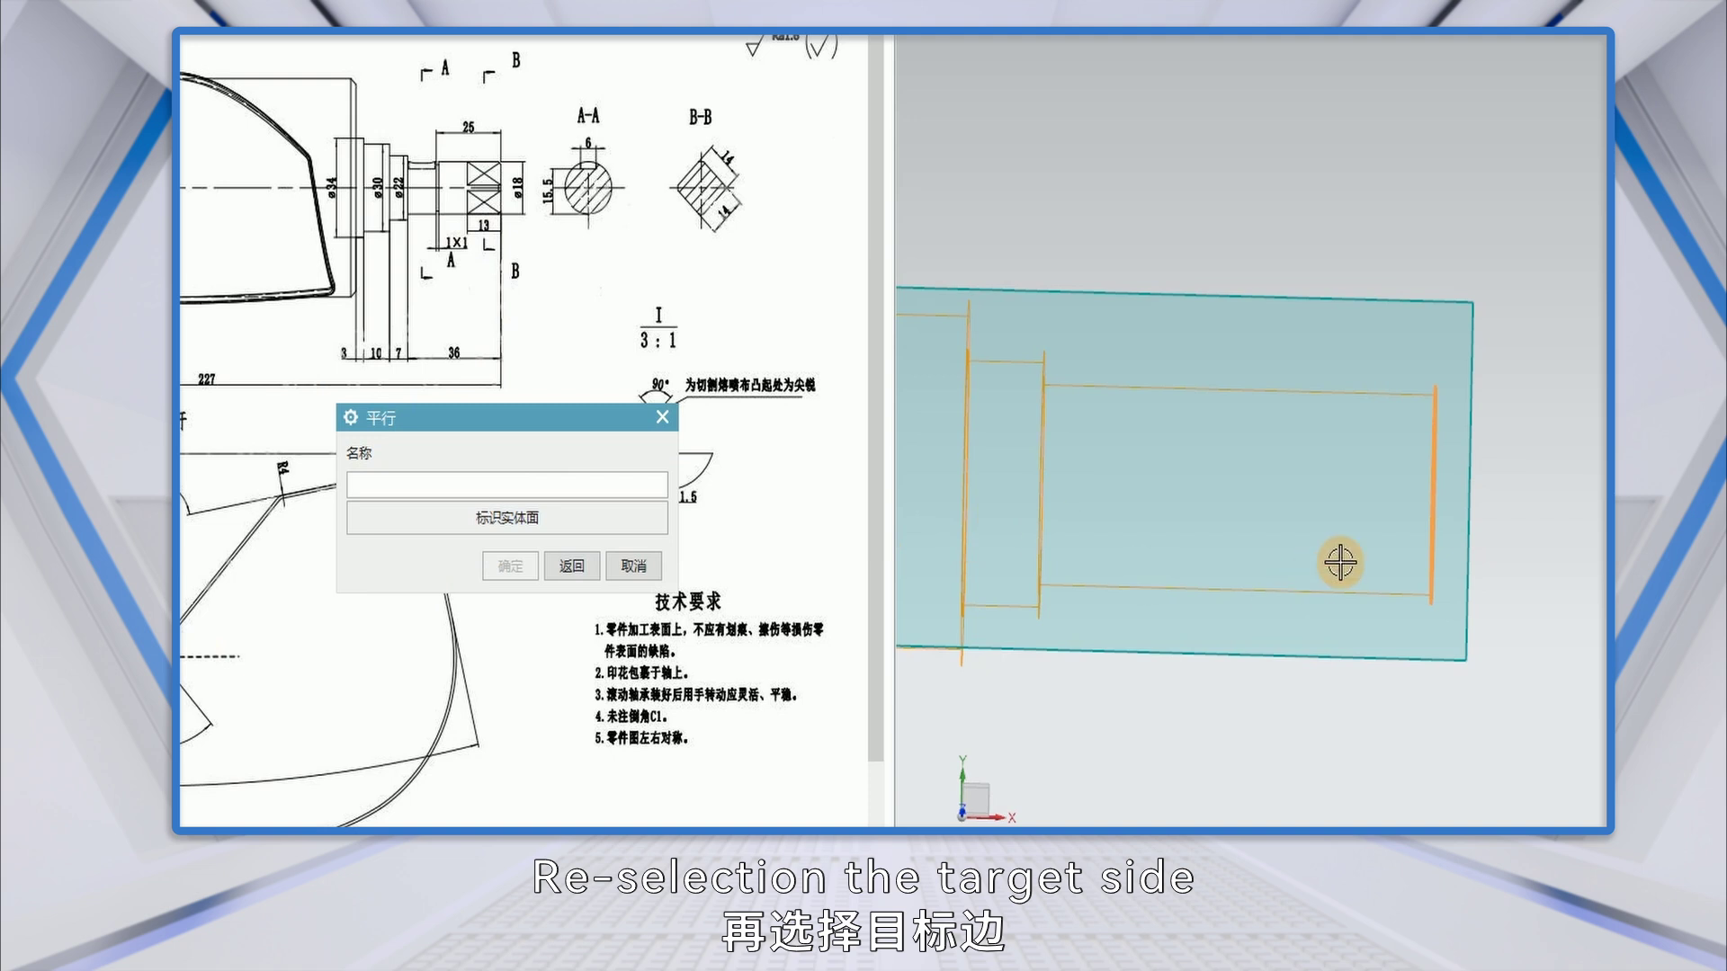
Use the keyway's transverse centreline as the tool edge and set the positioning distance to 26.5+4 mm.
scroll(1330, 558, "down", 3)
scroll(1040, 501, "up", 5)
scroll(1031, 491, "up", 1)
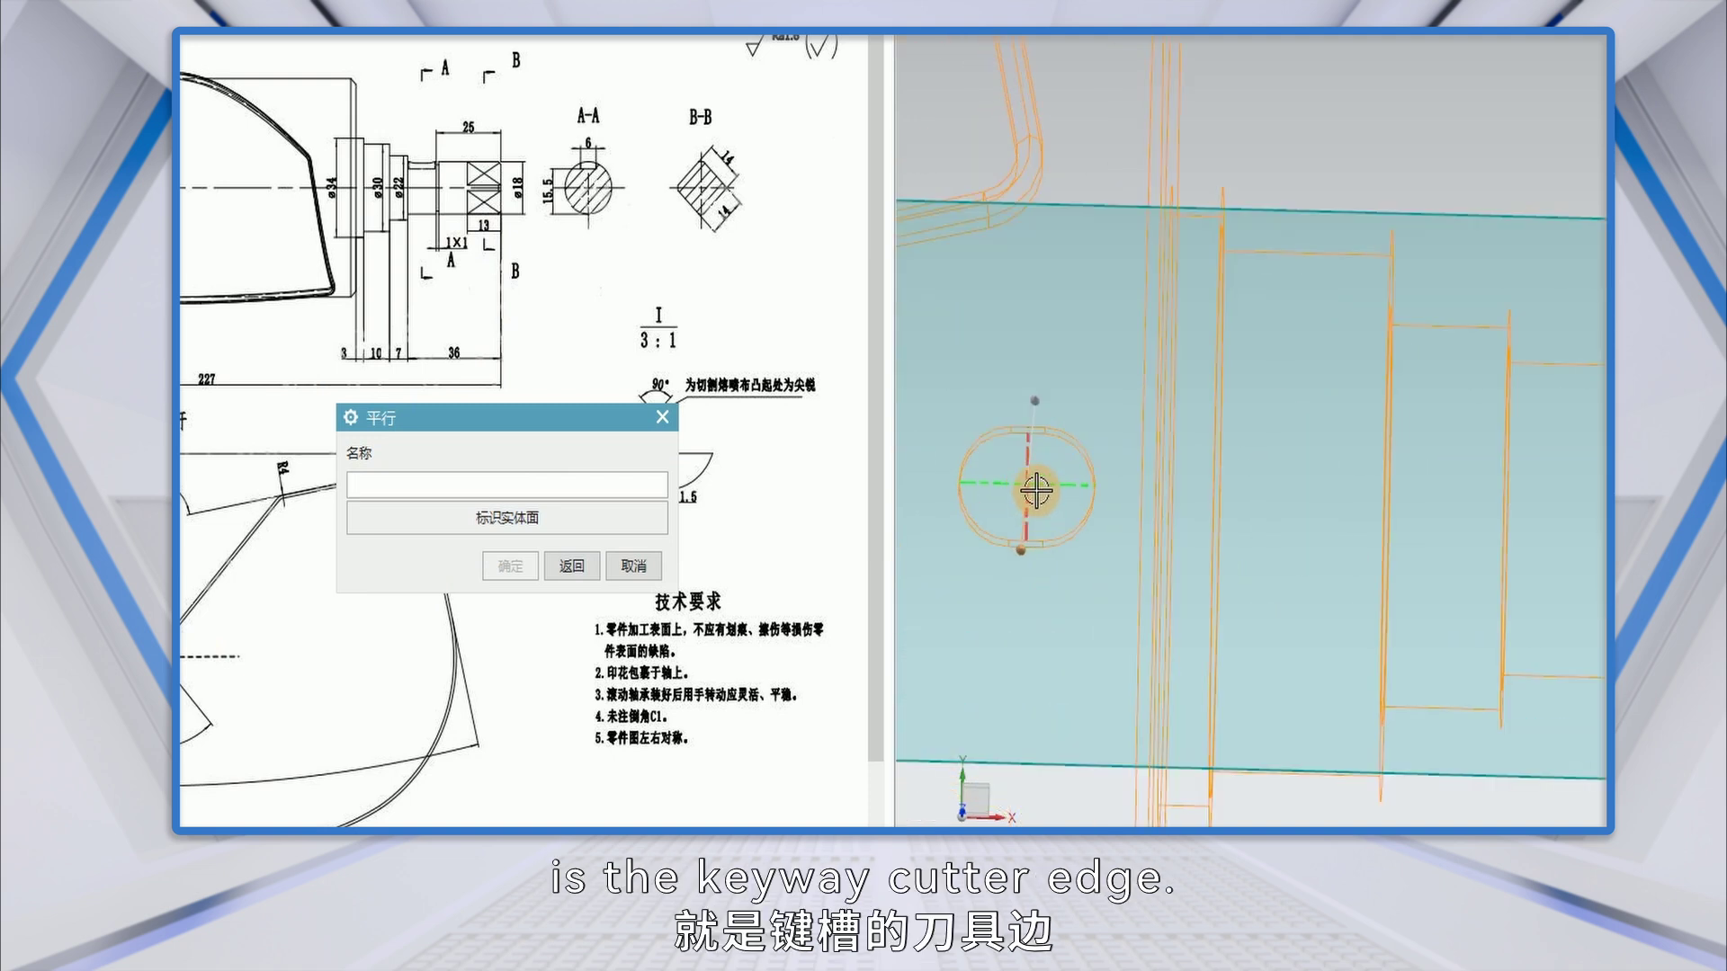
left_click(1027, 469)
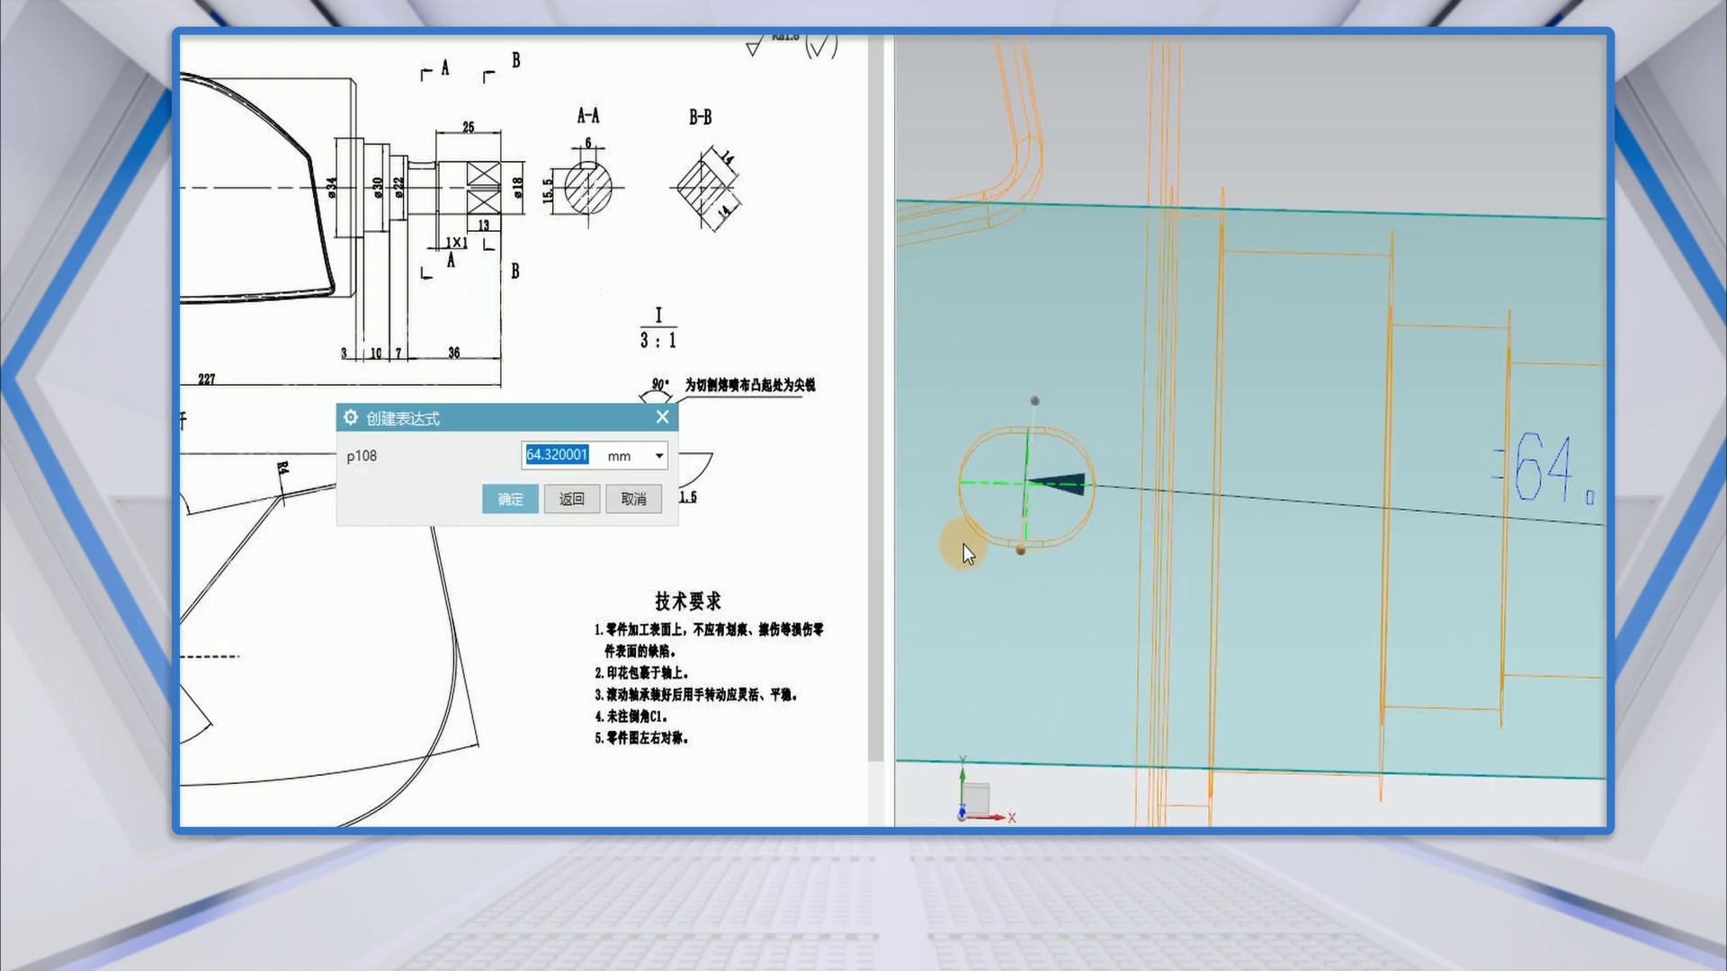
scroll(1008, 540, "down", 4)
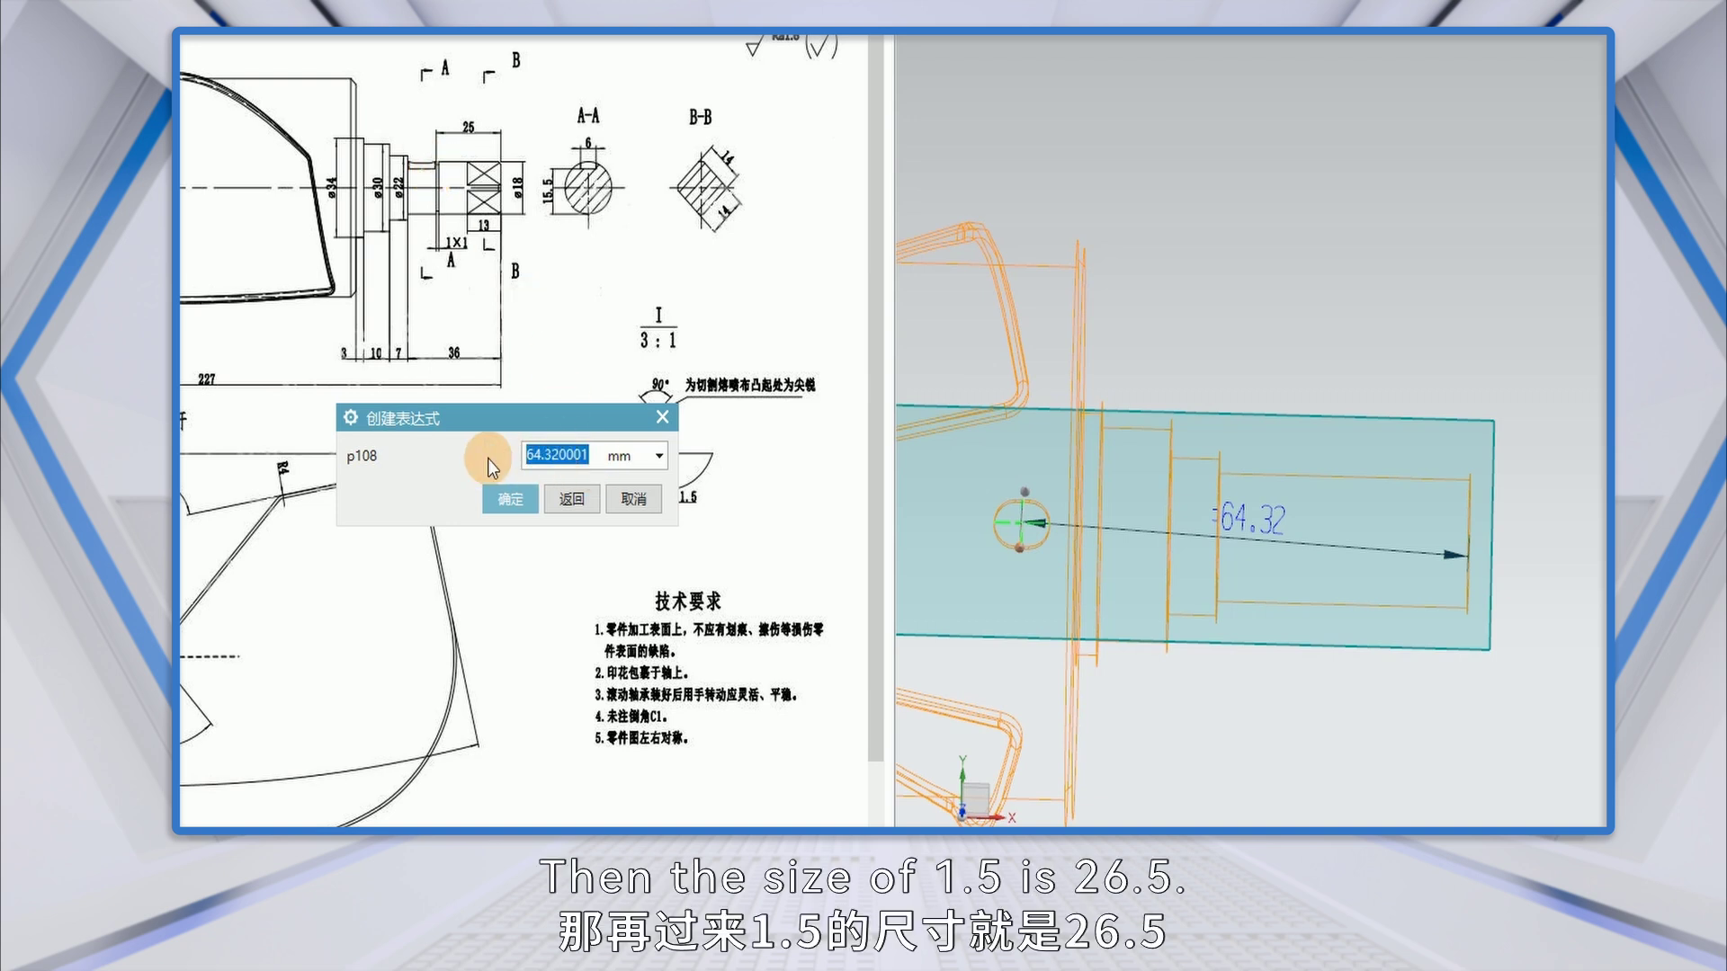
type("26.5")
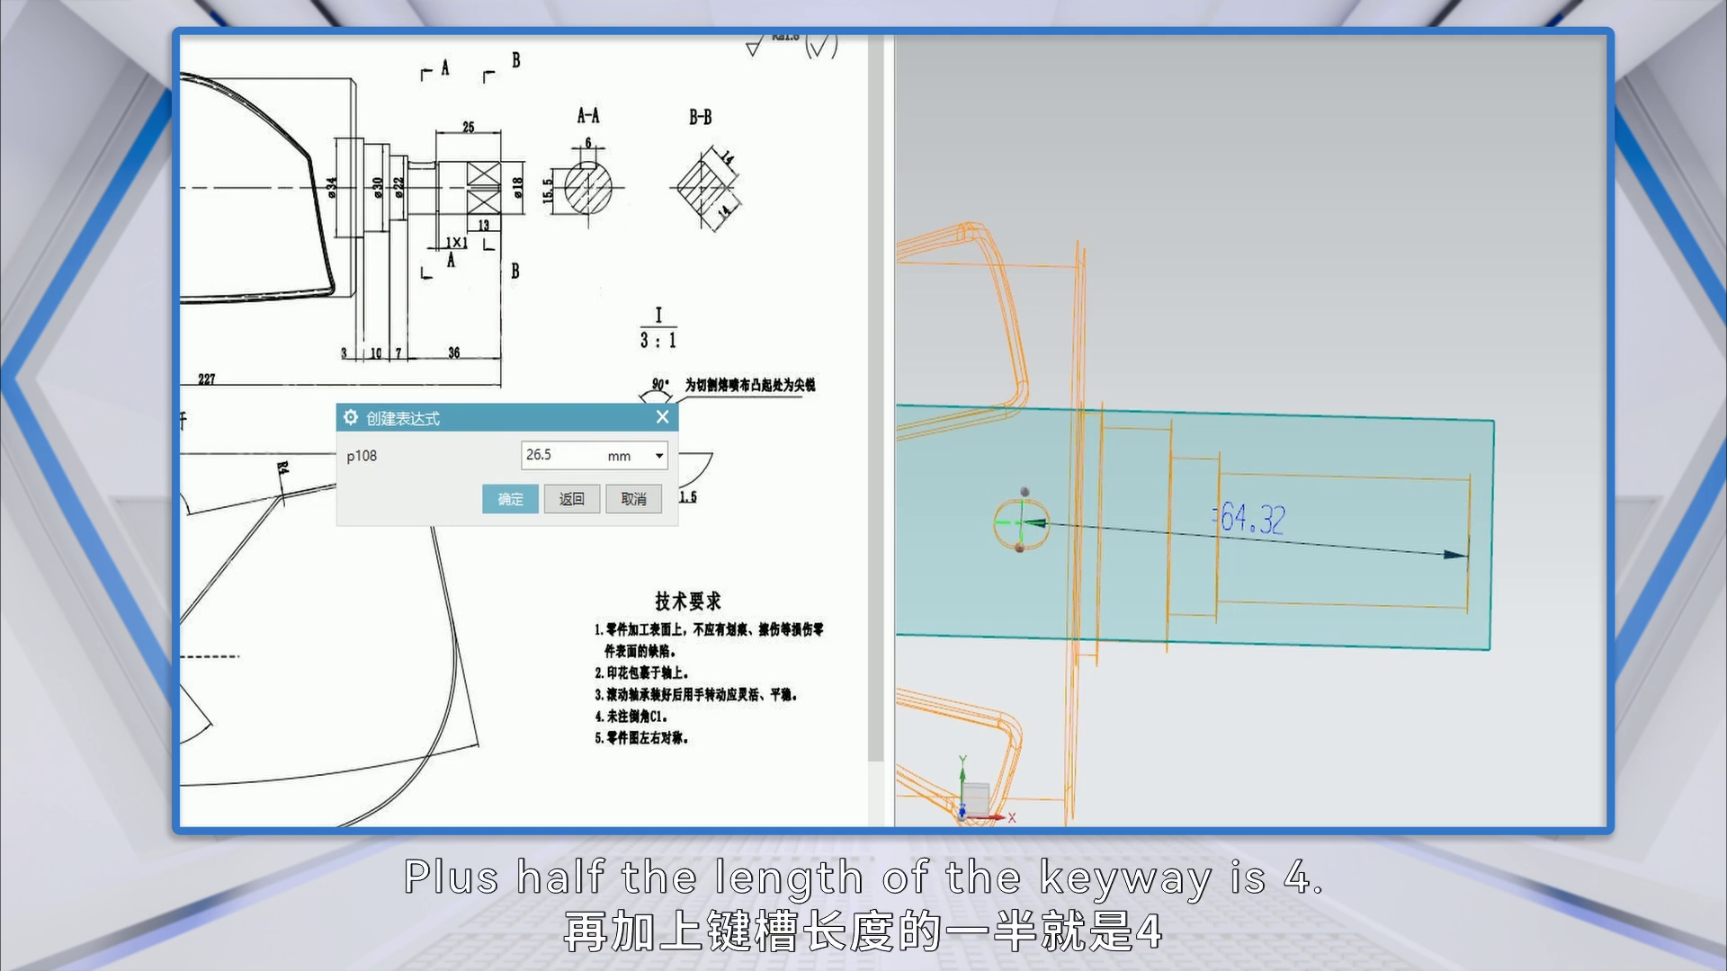
type("+4")
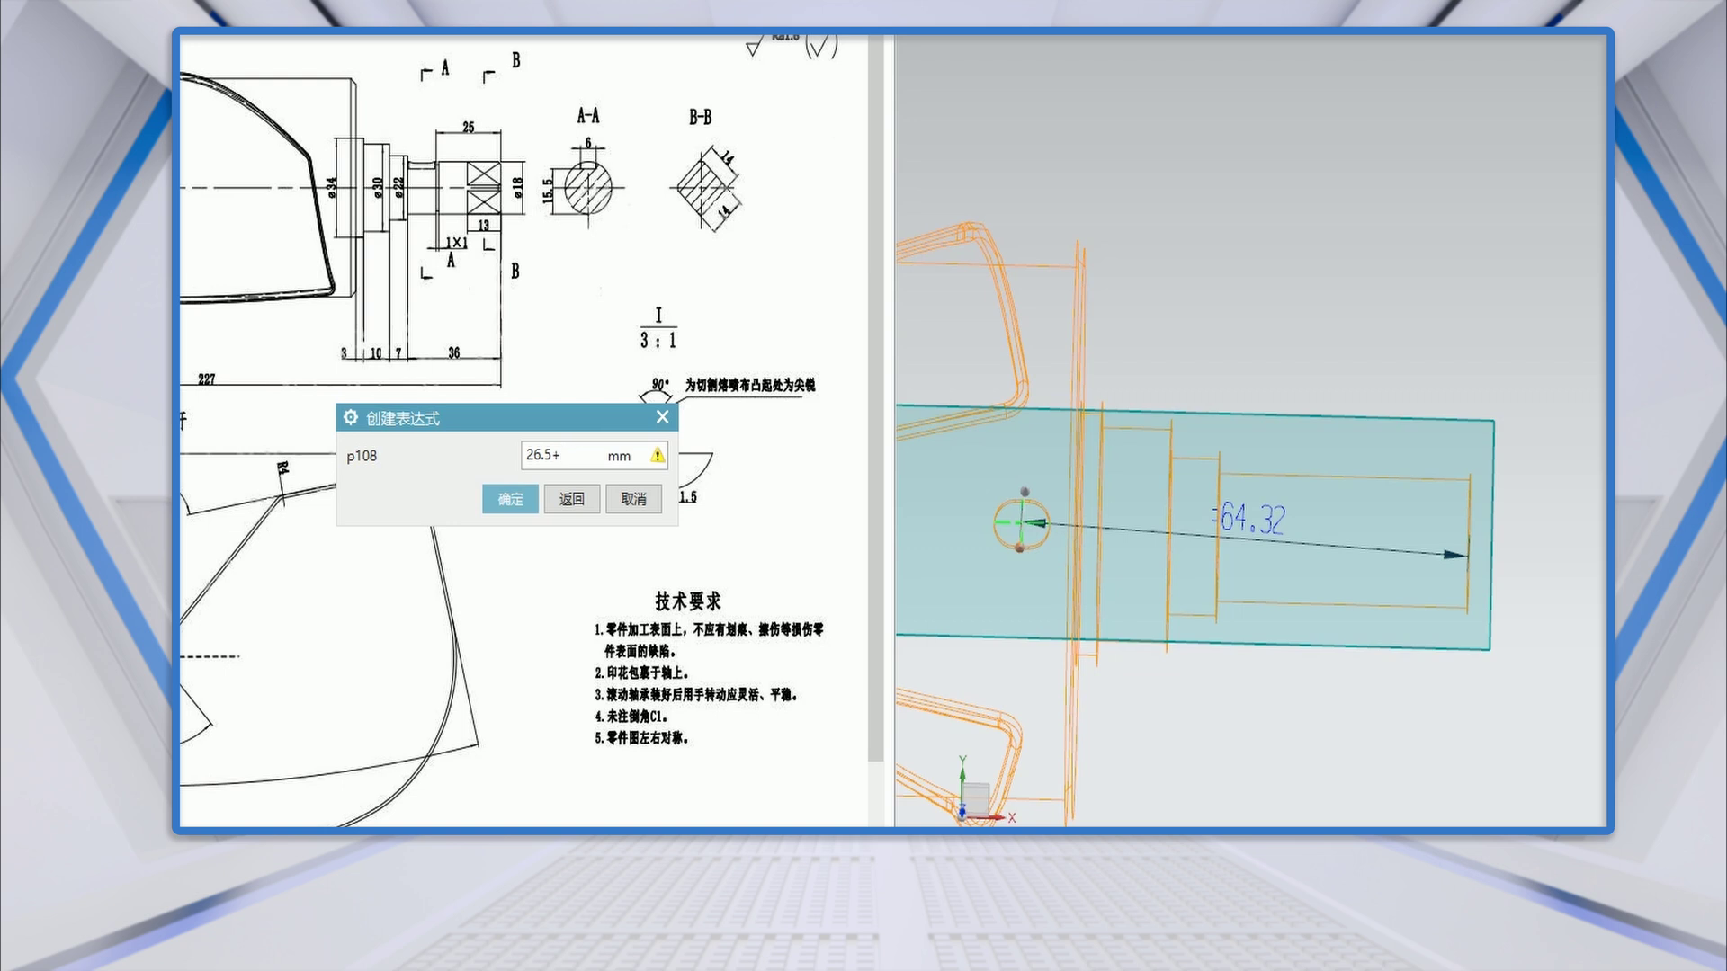
left_click(536, 493)
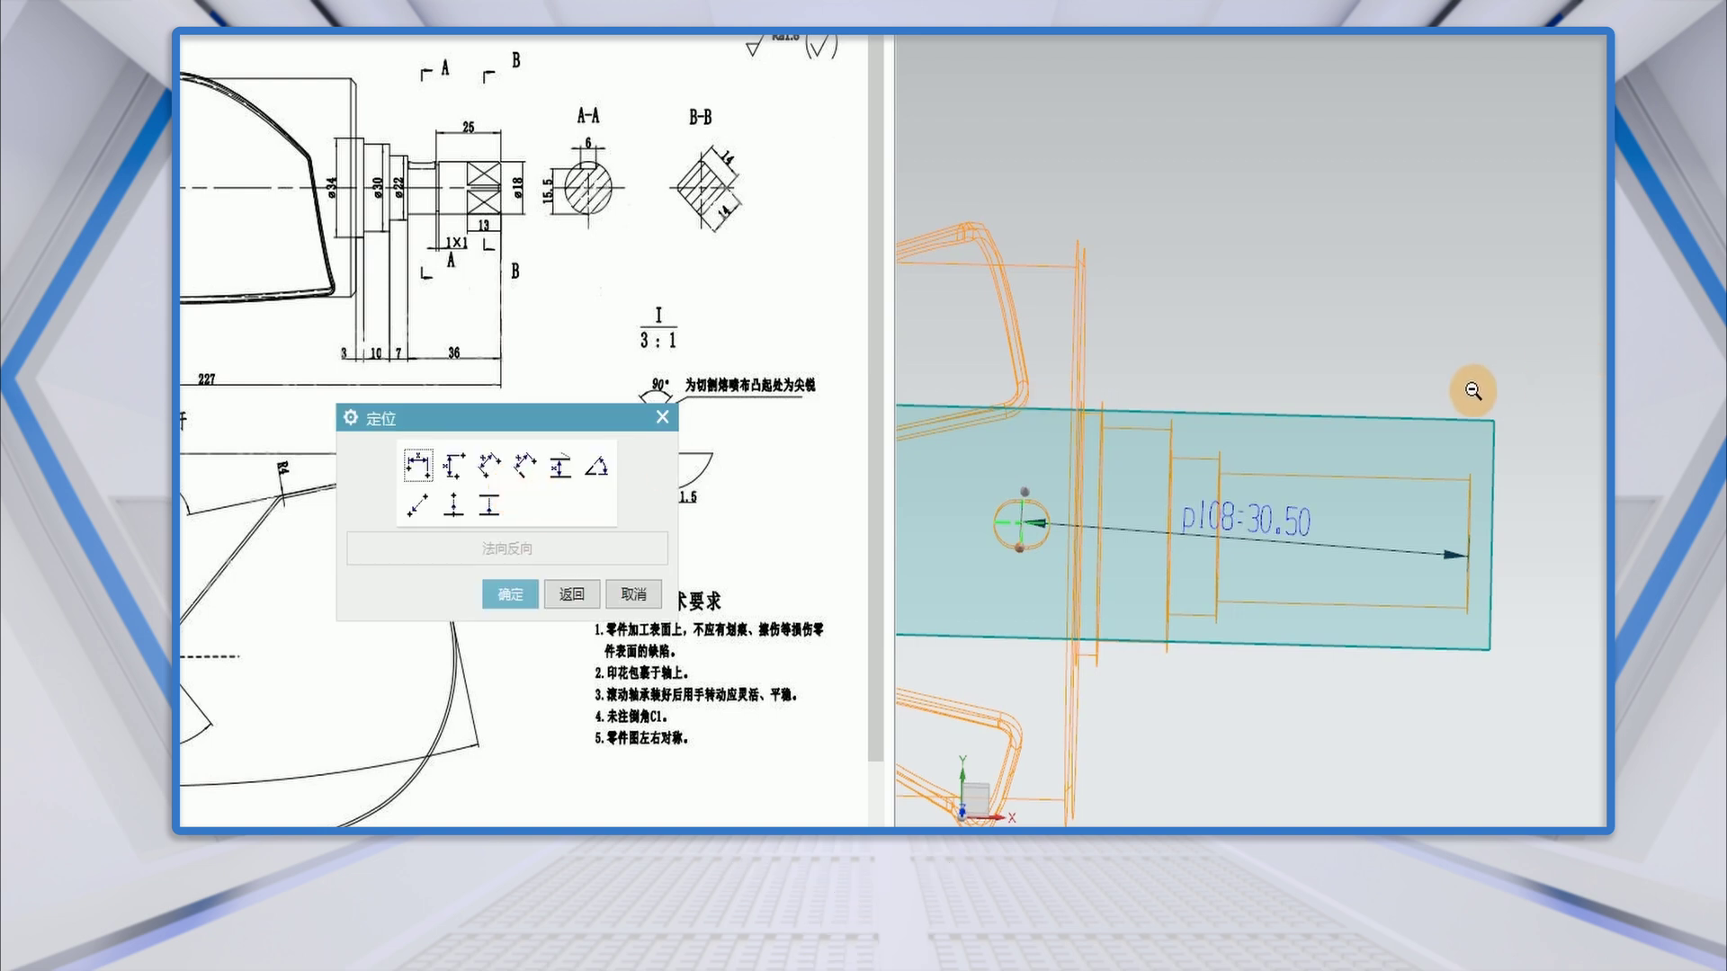
Position the keyway's longitudinal centreline perpendicular to the X axis at 0 mm distance, and finish the rectangular keyway.
scroll(1473, 391, "down", 3)
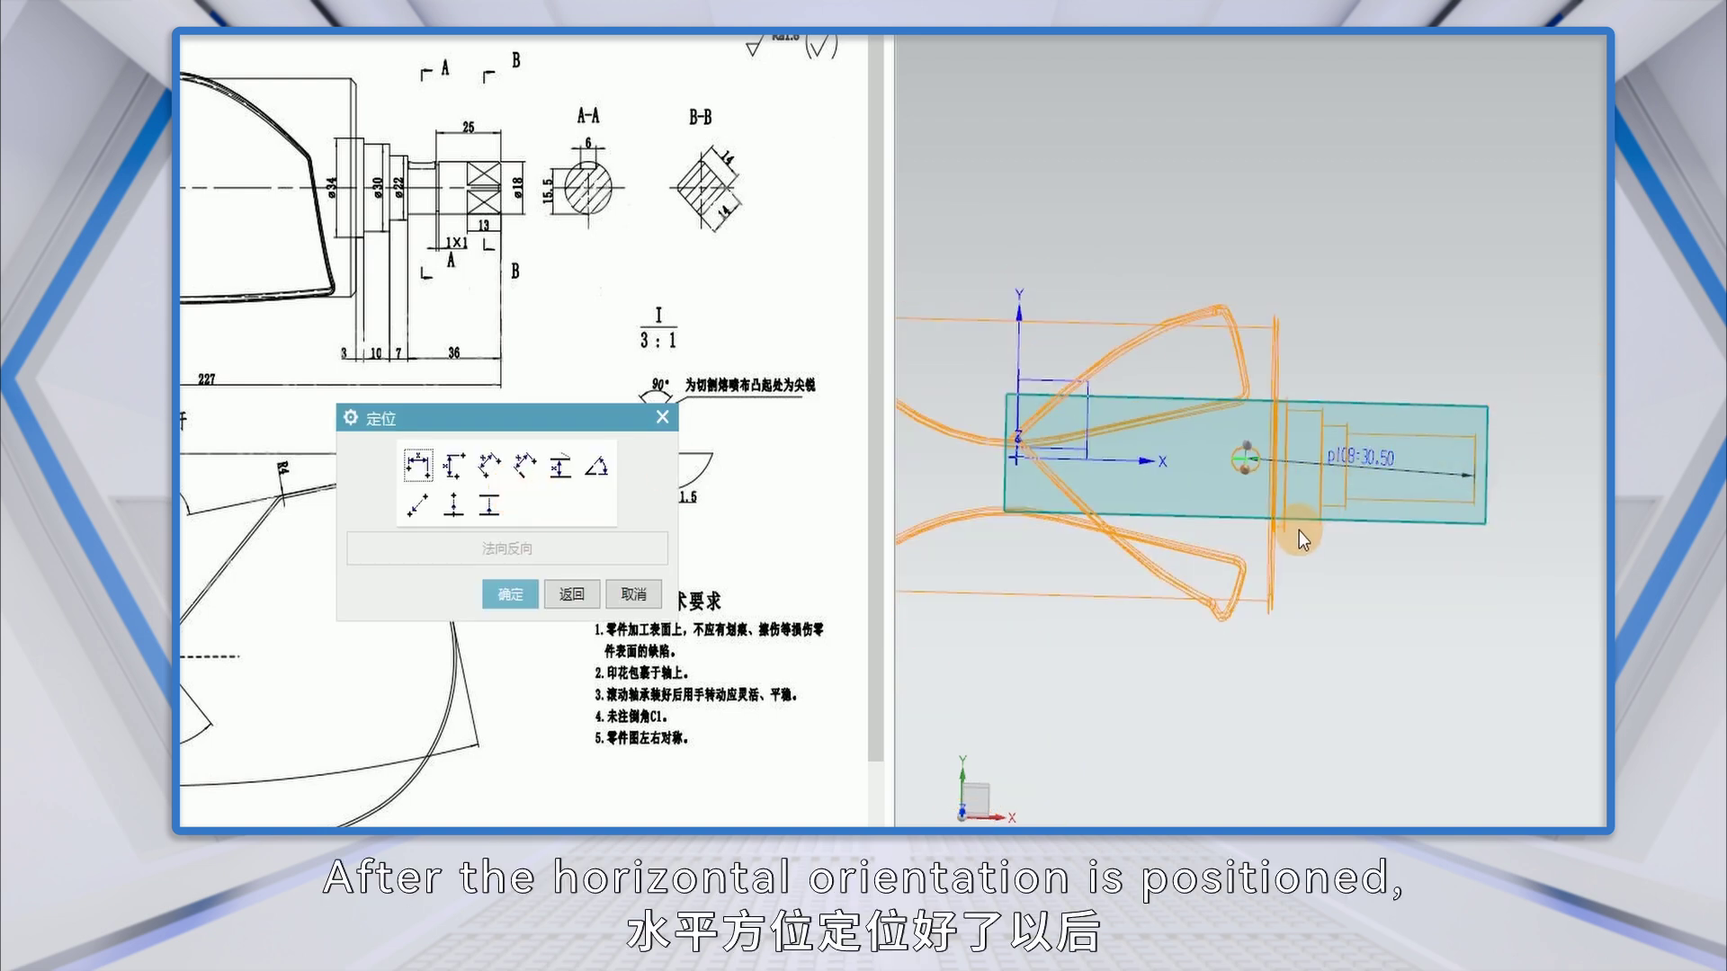
left_click(526, 467)
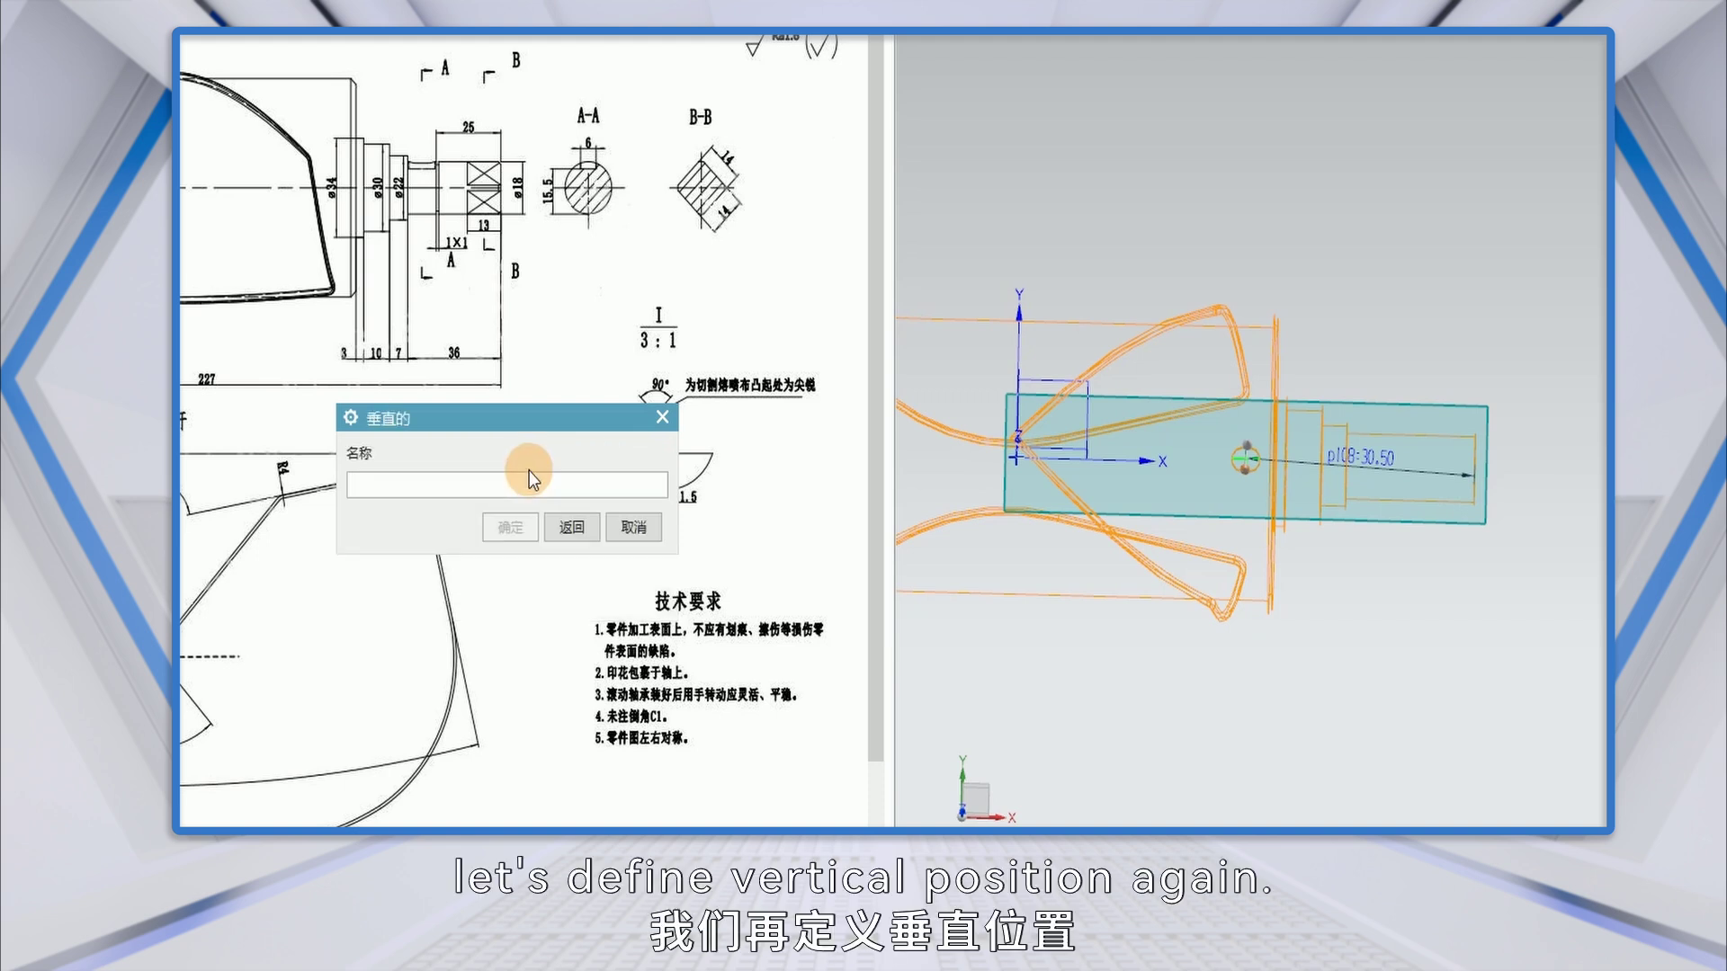
left_click(1097, 461)
scroll(1242, 460, "up", 5)
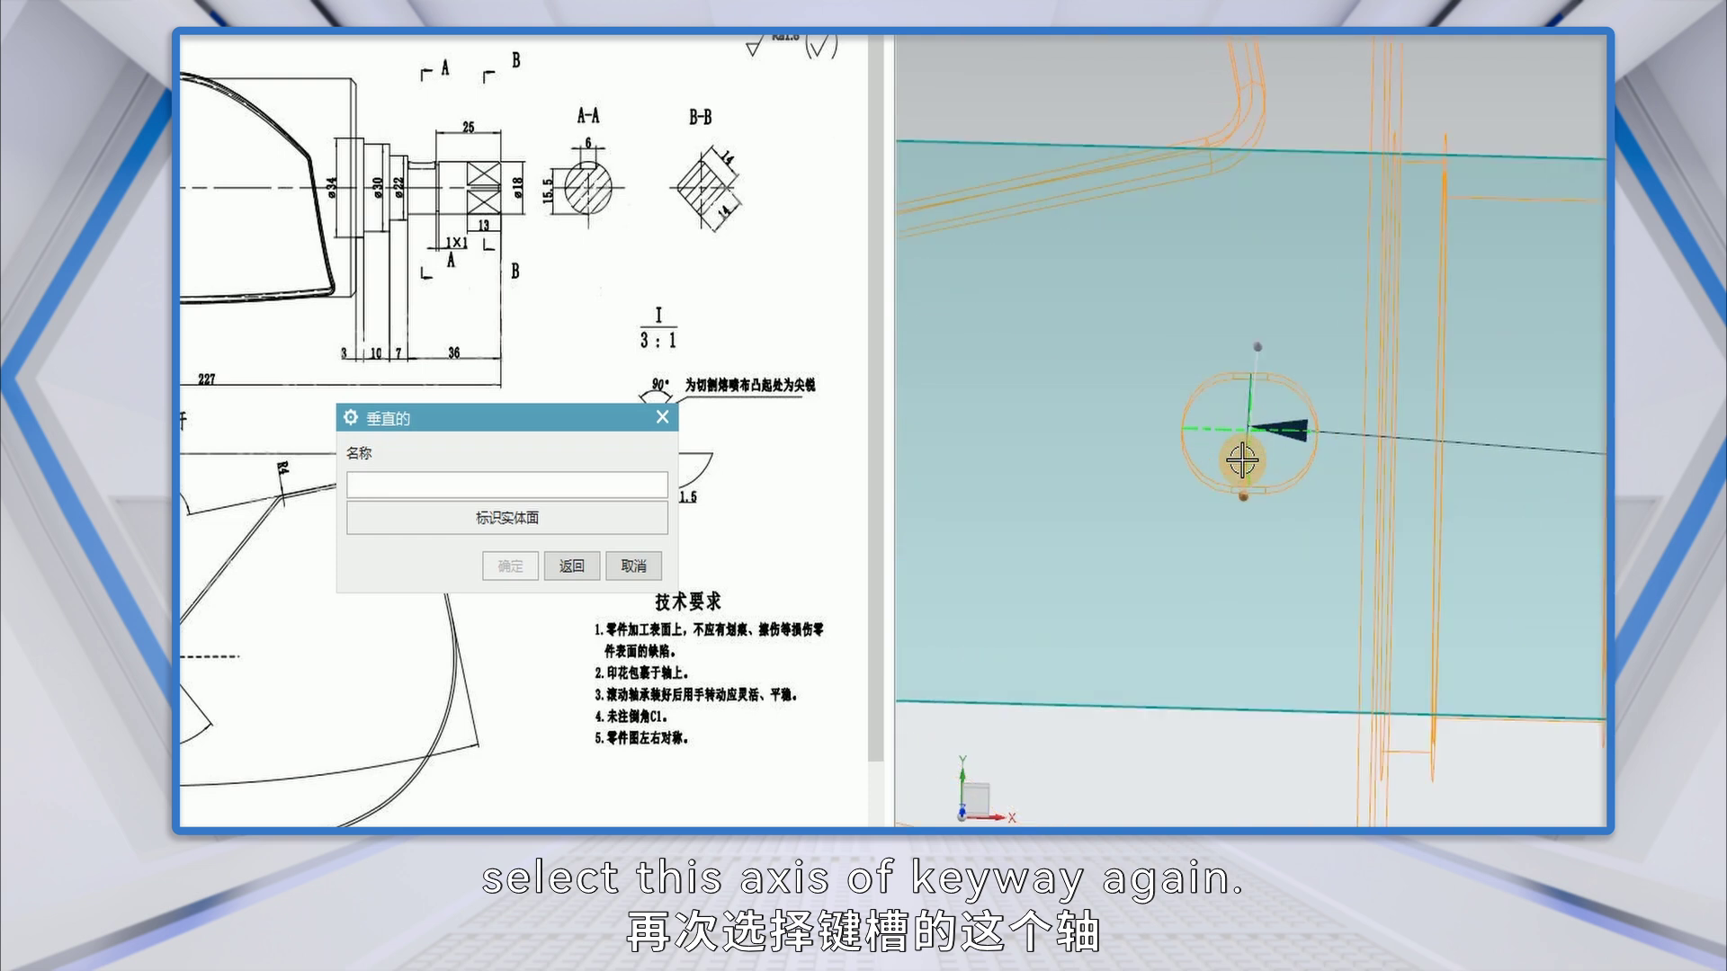
left_click(1218, 432)
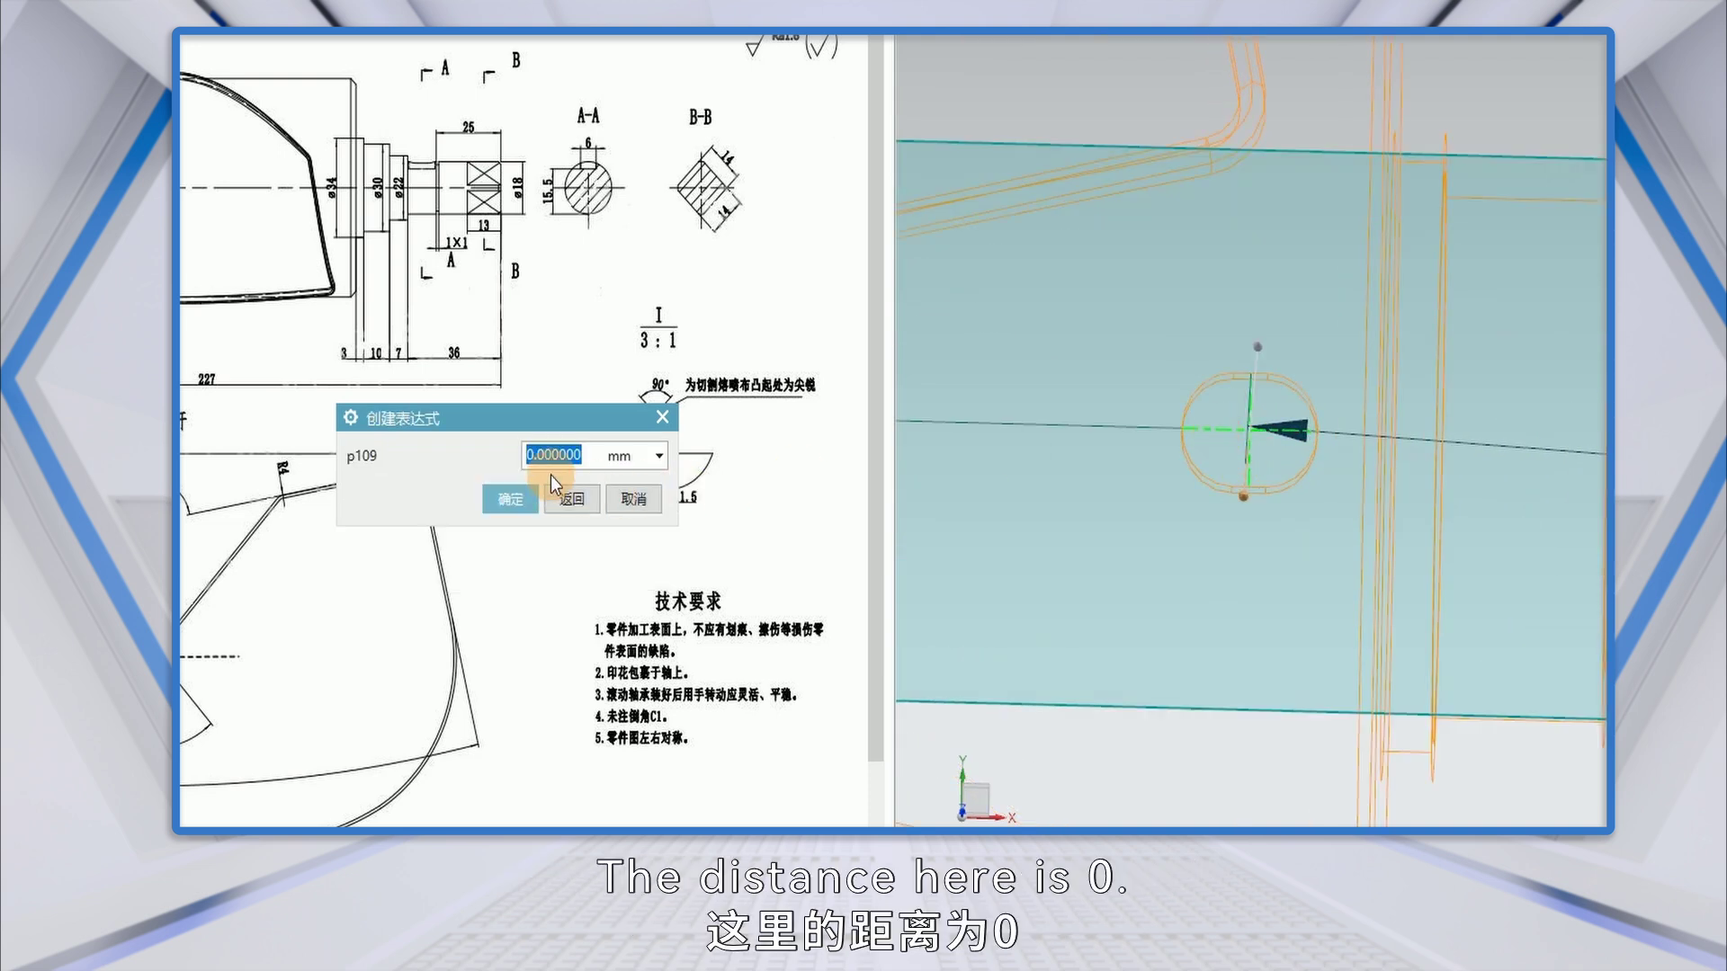
left_click(509, 503)
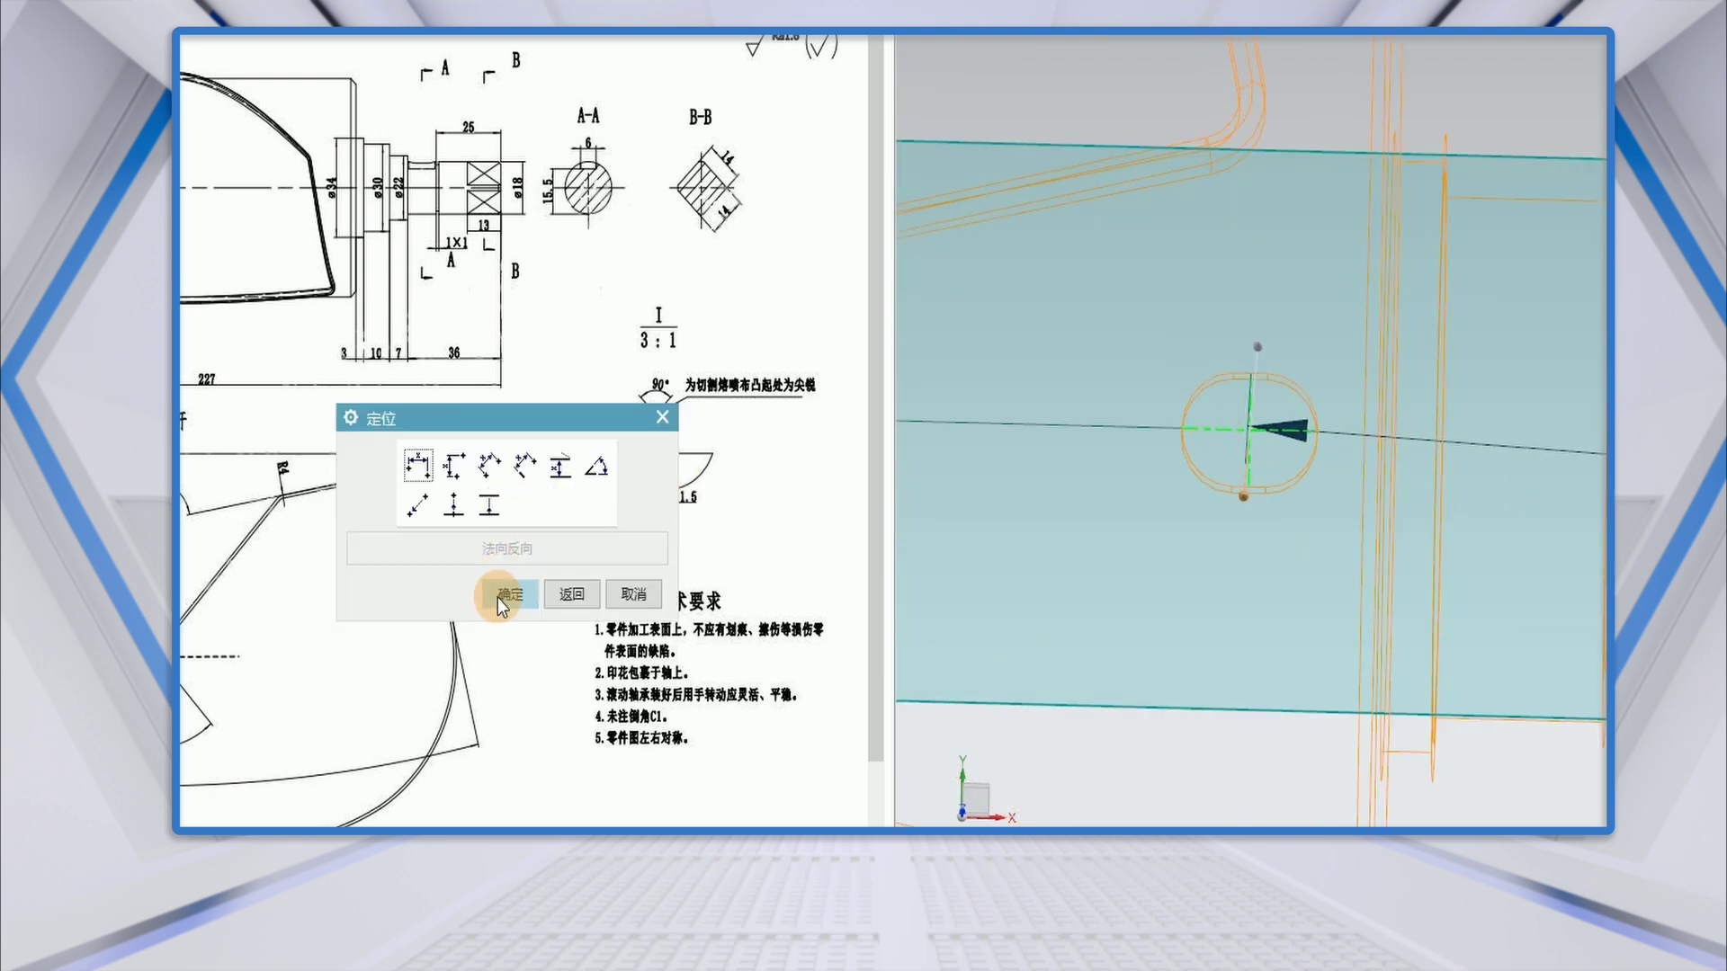
left_click(503, 598)
scroll(1242, 504, "down", 6)
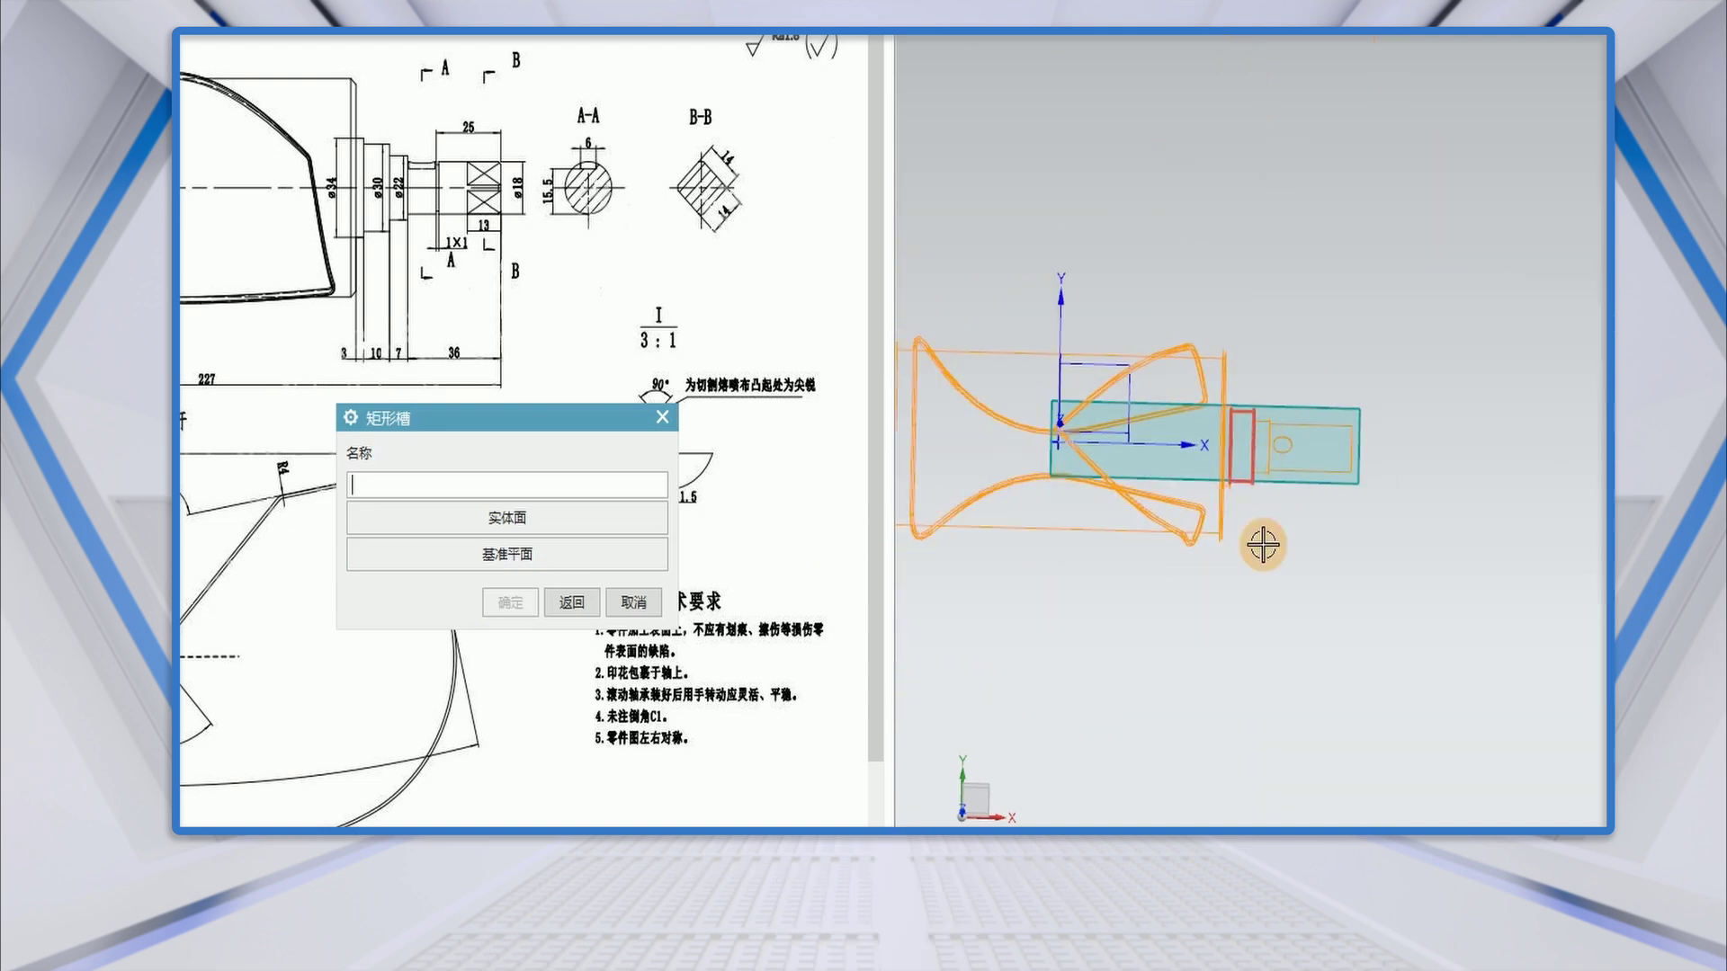
left_click(634, 602)
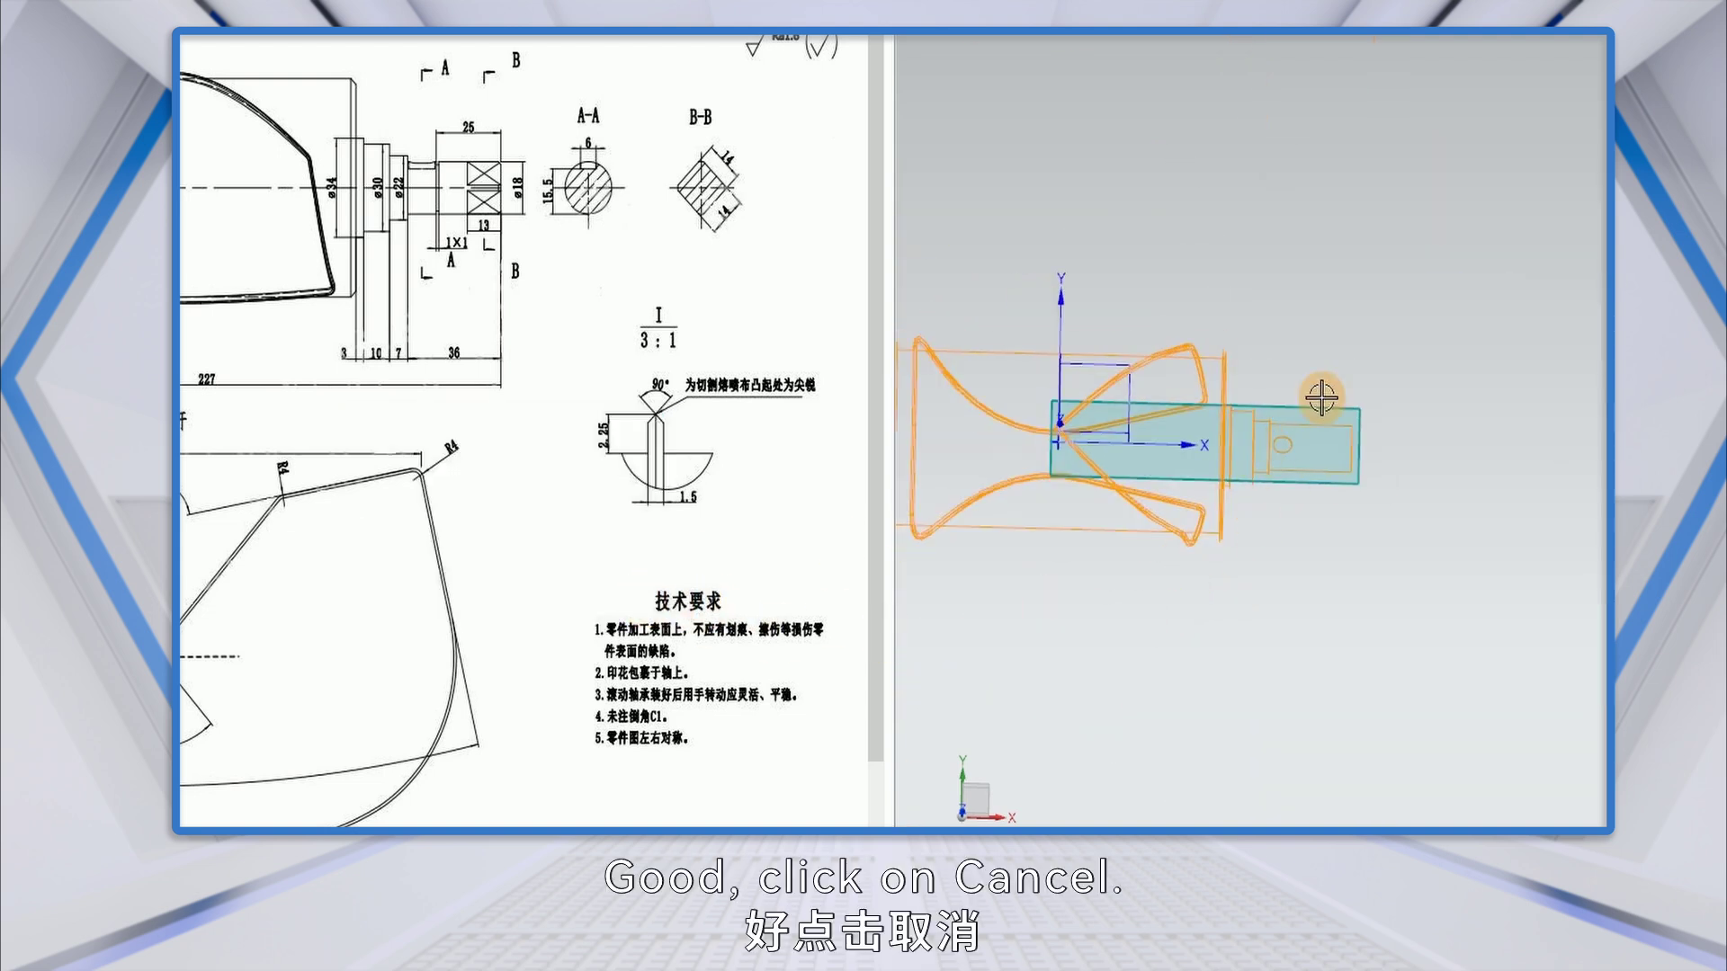
Change the model's rendering style to shaded with edges and inspect the keyway on the 18 mm shaft.
right_click(1308, 233)
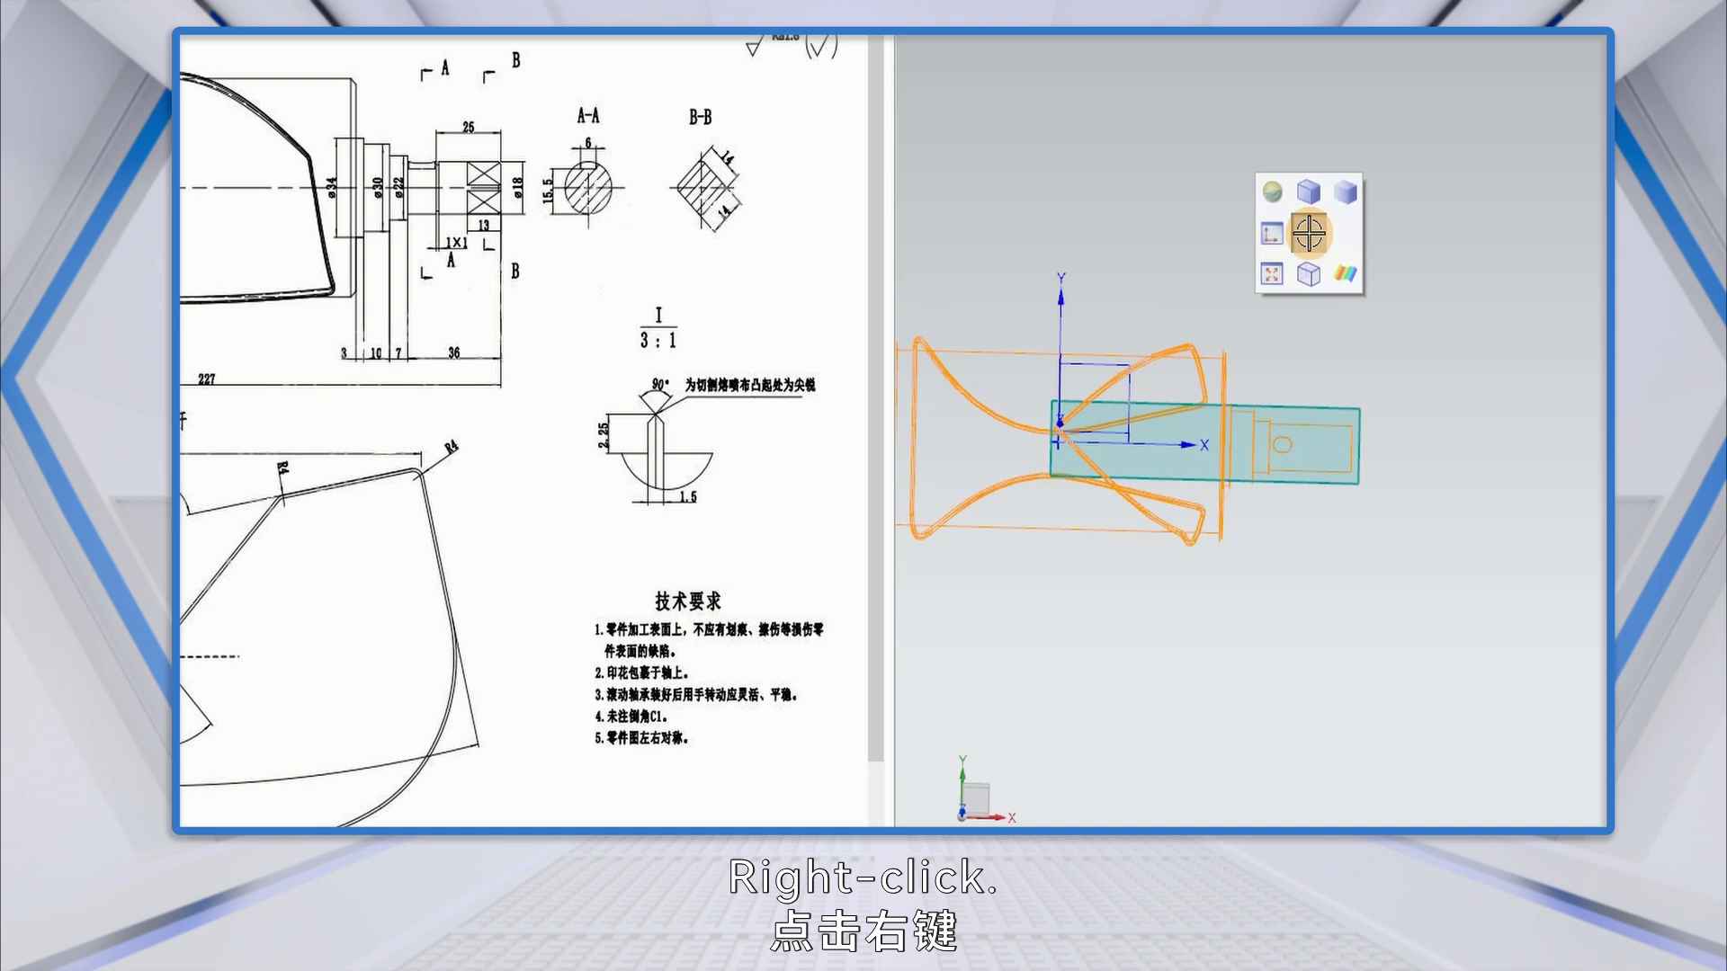
left_click(1309, 195)
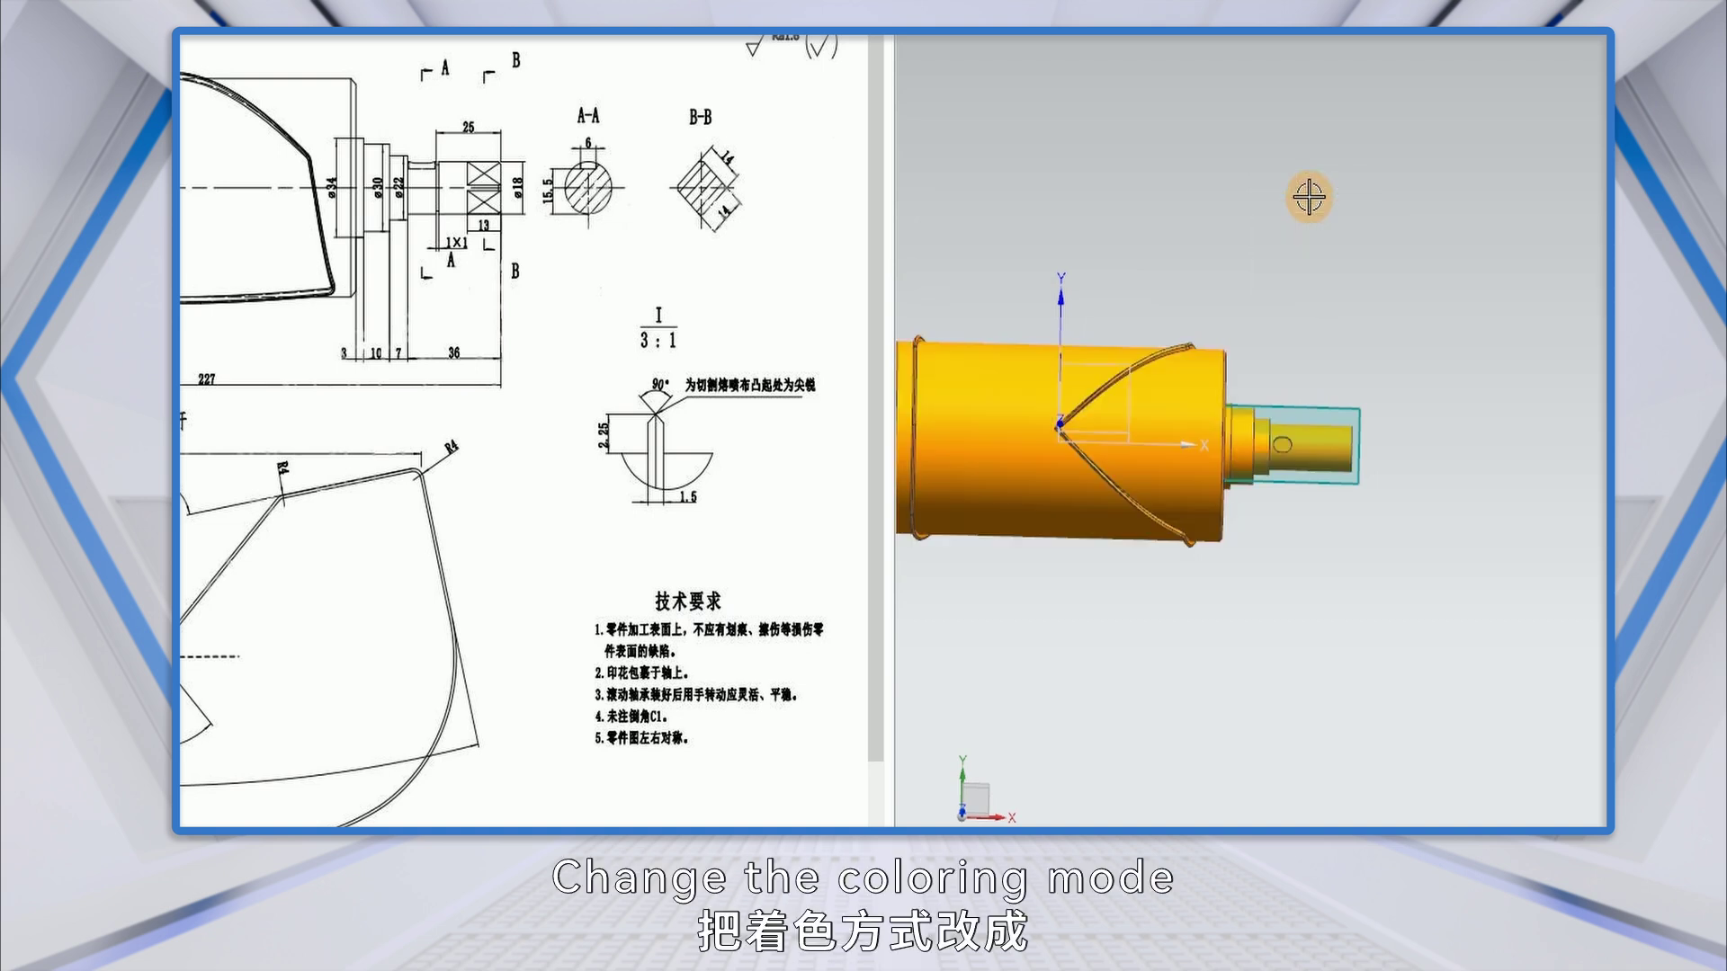
scroll(1277, 439, "up", 5)
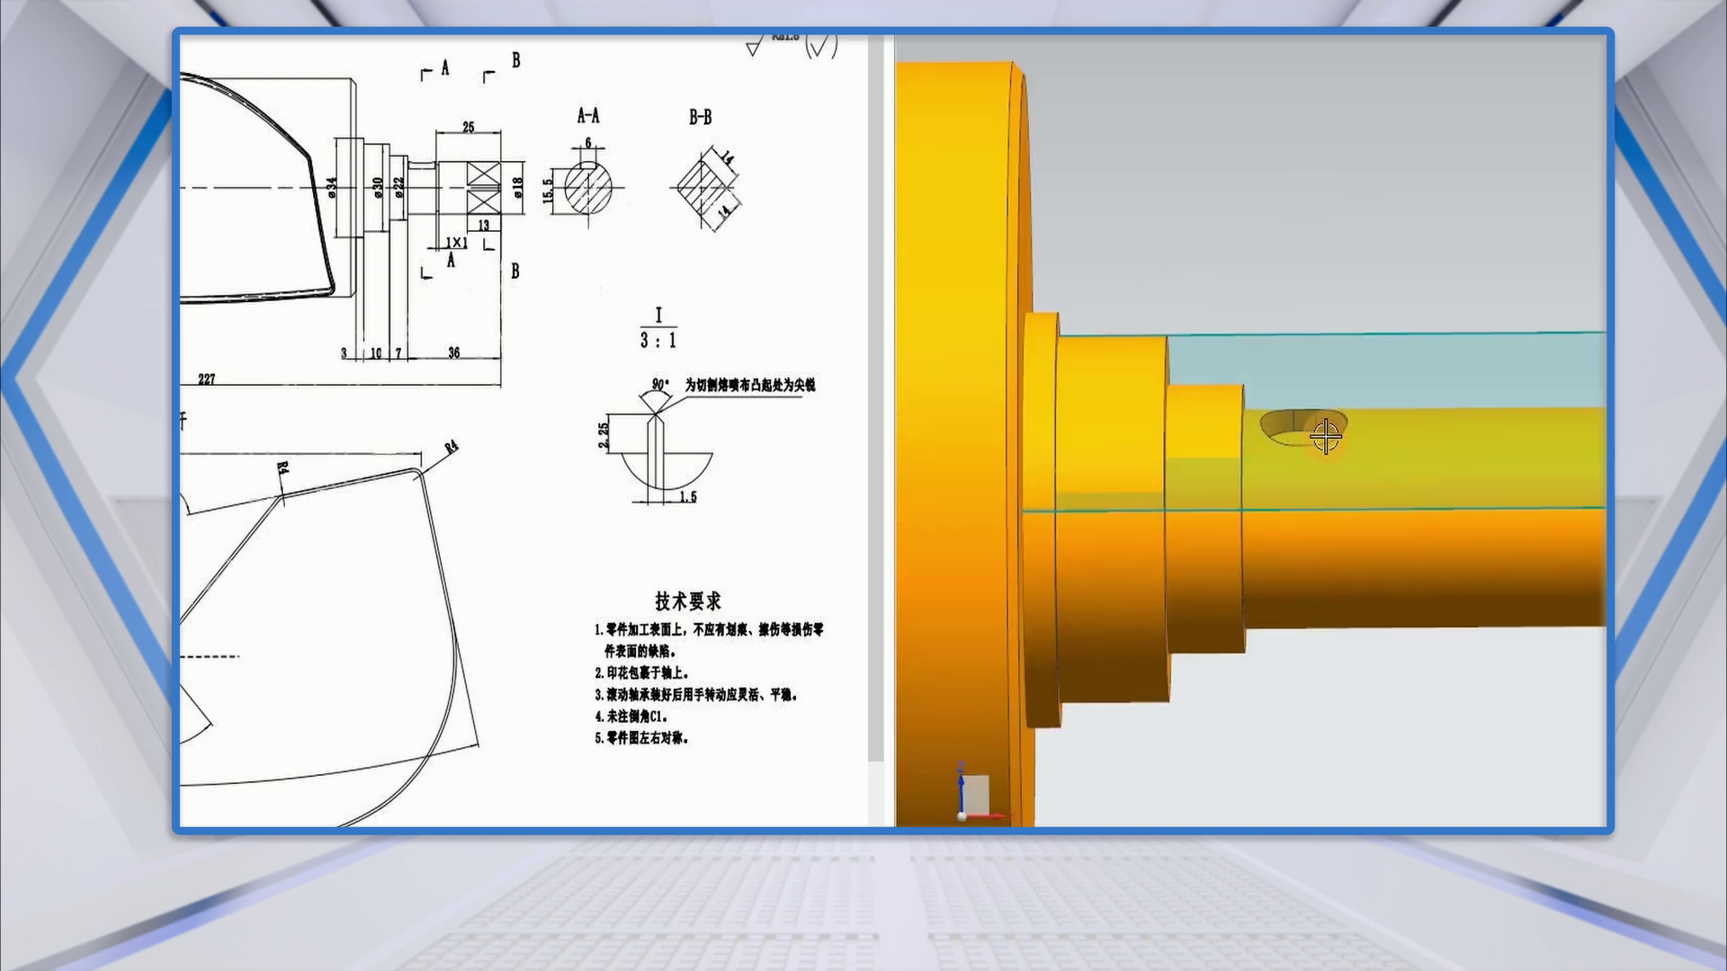
mouse_move(1330, 486)
middle_mouse_down()
mouse_move(1322, 416)
mouse_move(1338, 473)
middle_mouse_up()
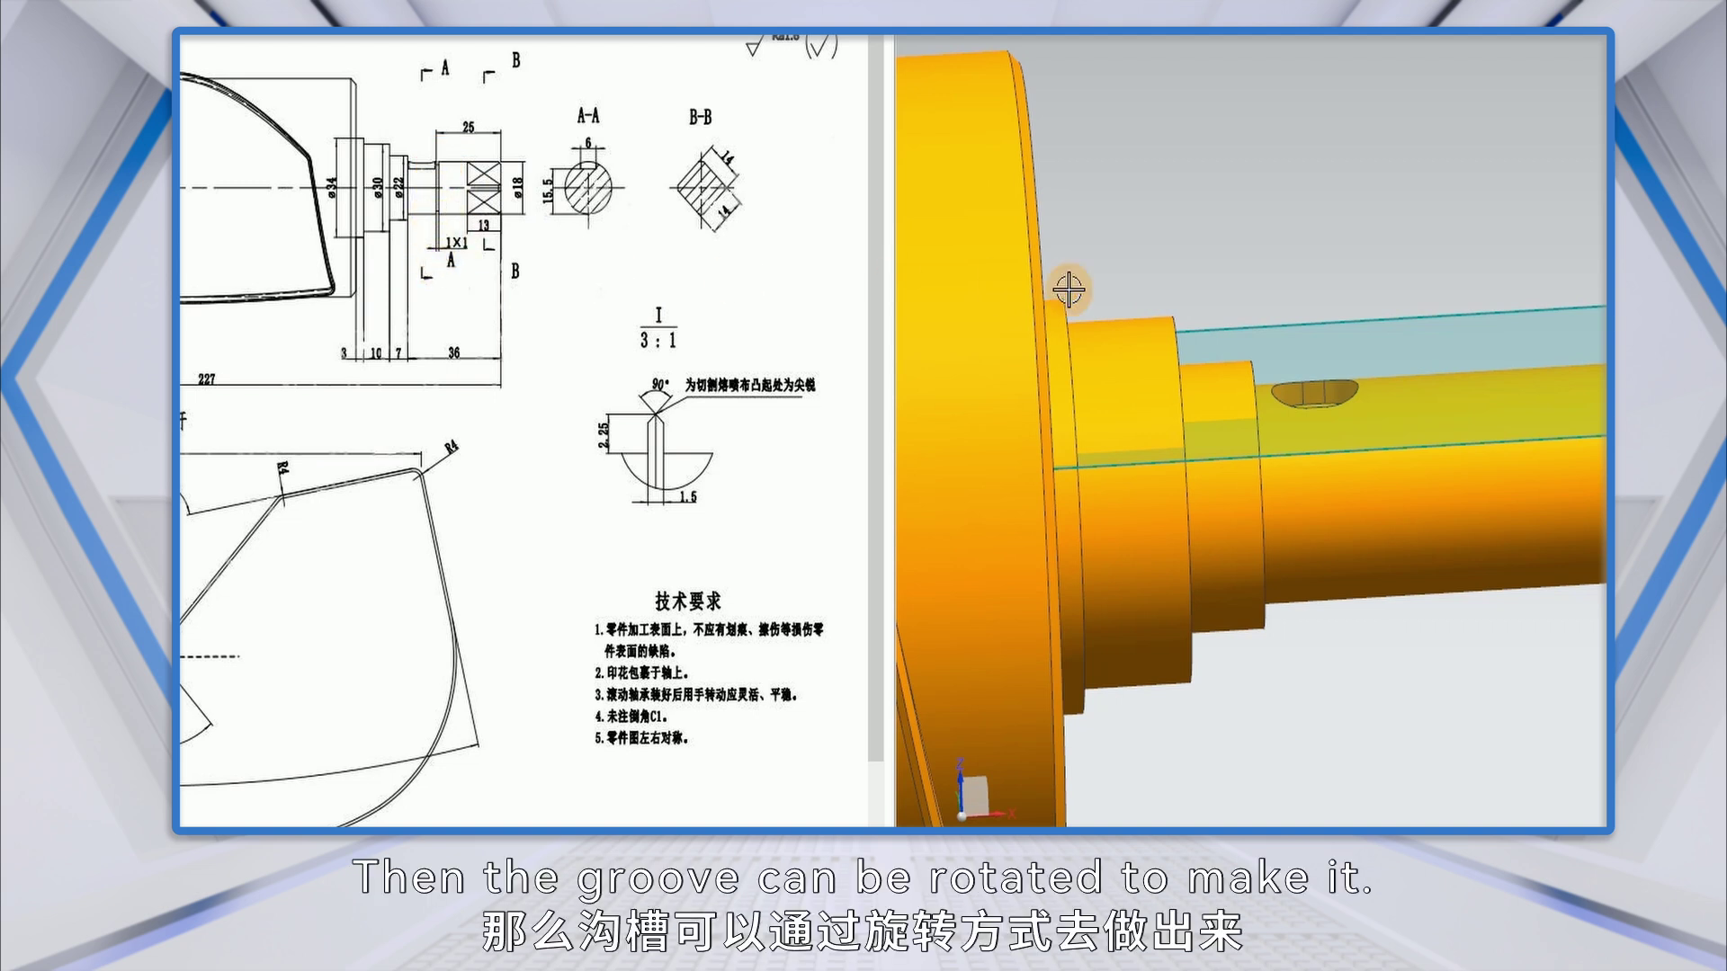
Hide the datum plane used to place the keyway on the 18 mm shaft.
scroll(1322, 316, "down", 6)
mouse_move(1220, 582)
middle_mouse_down()
mouse_move(1222, 497)
mouse_move(1206, 533)
mouse_move(1221, 552)
middle_mouse_up()
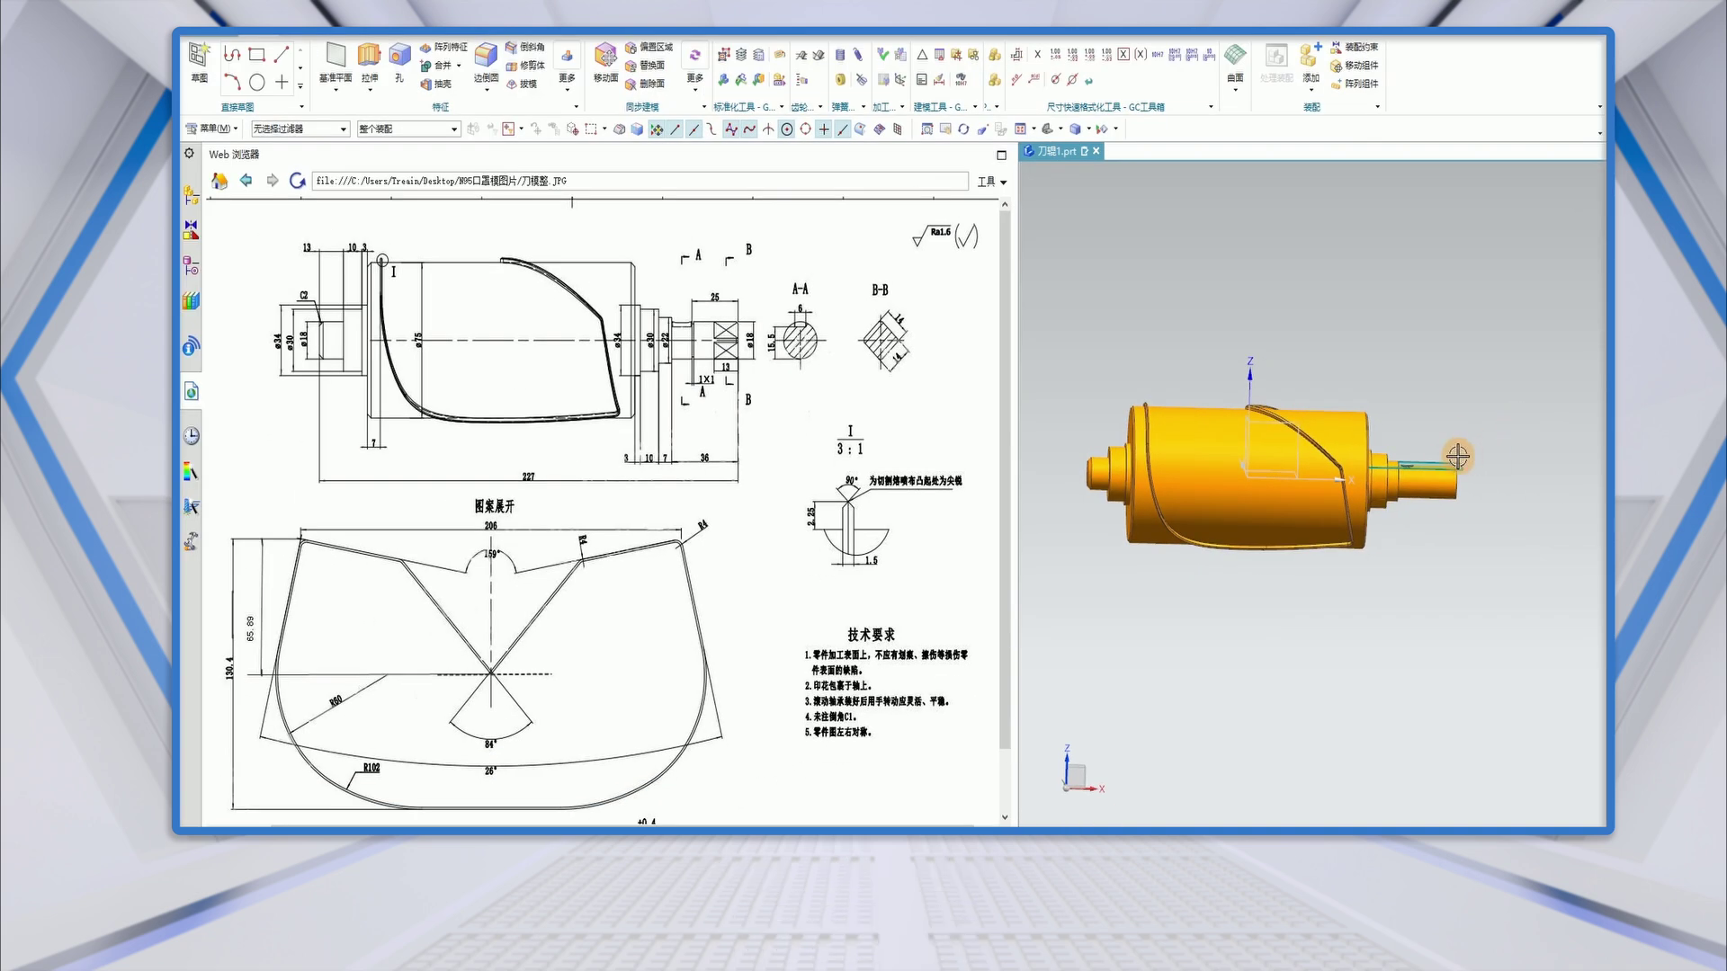
right_click(1445, 465)
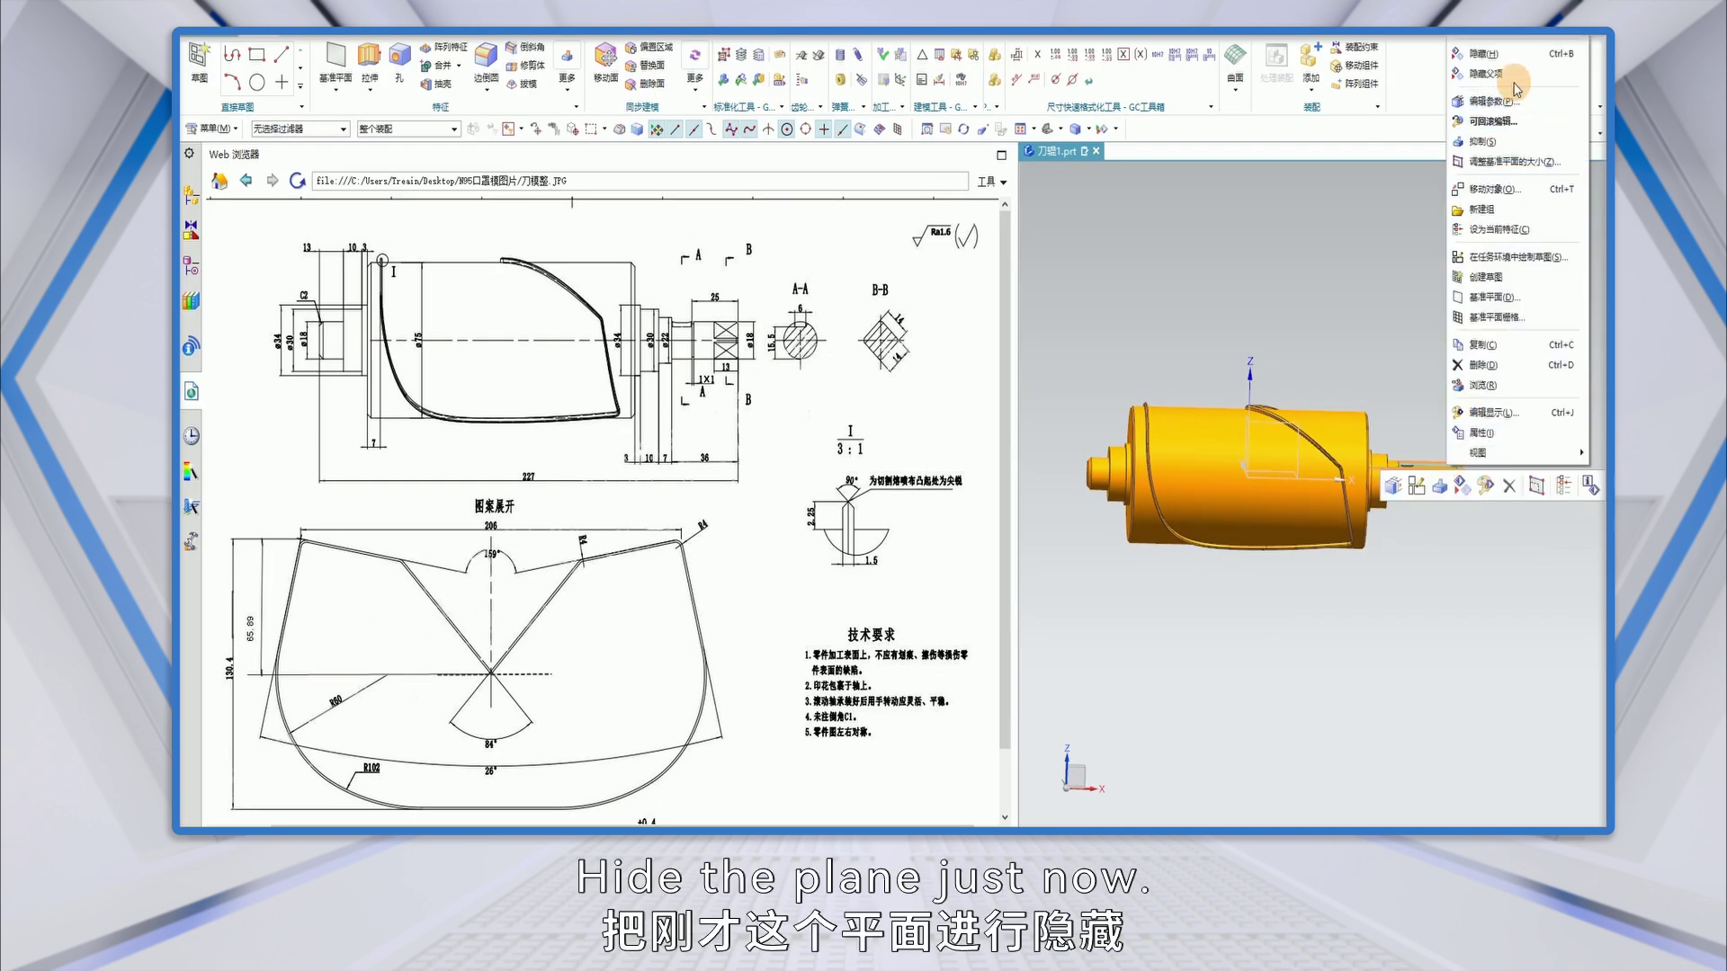
left_click(1482, 54)
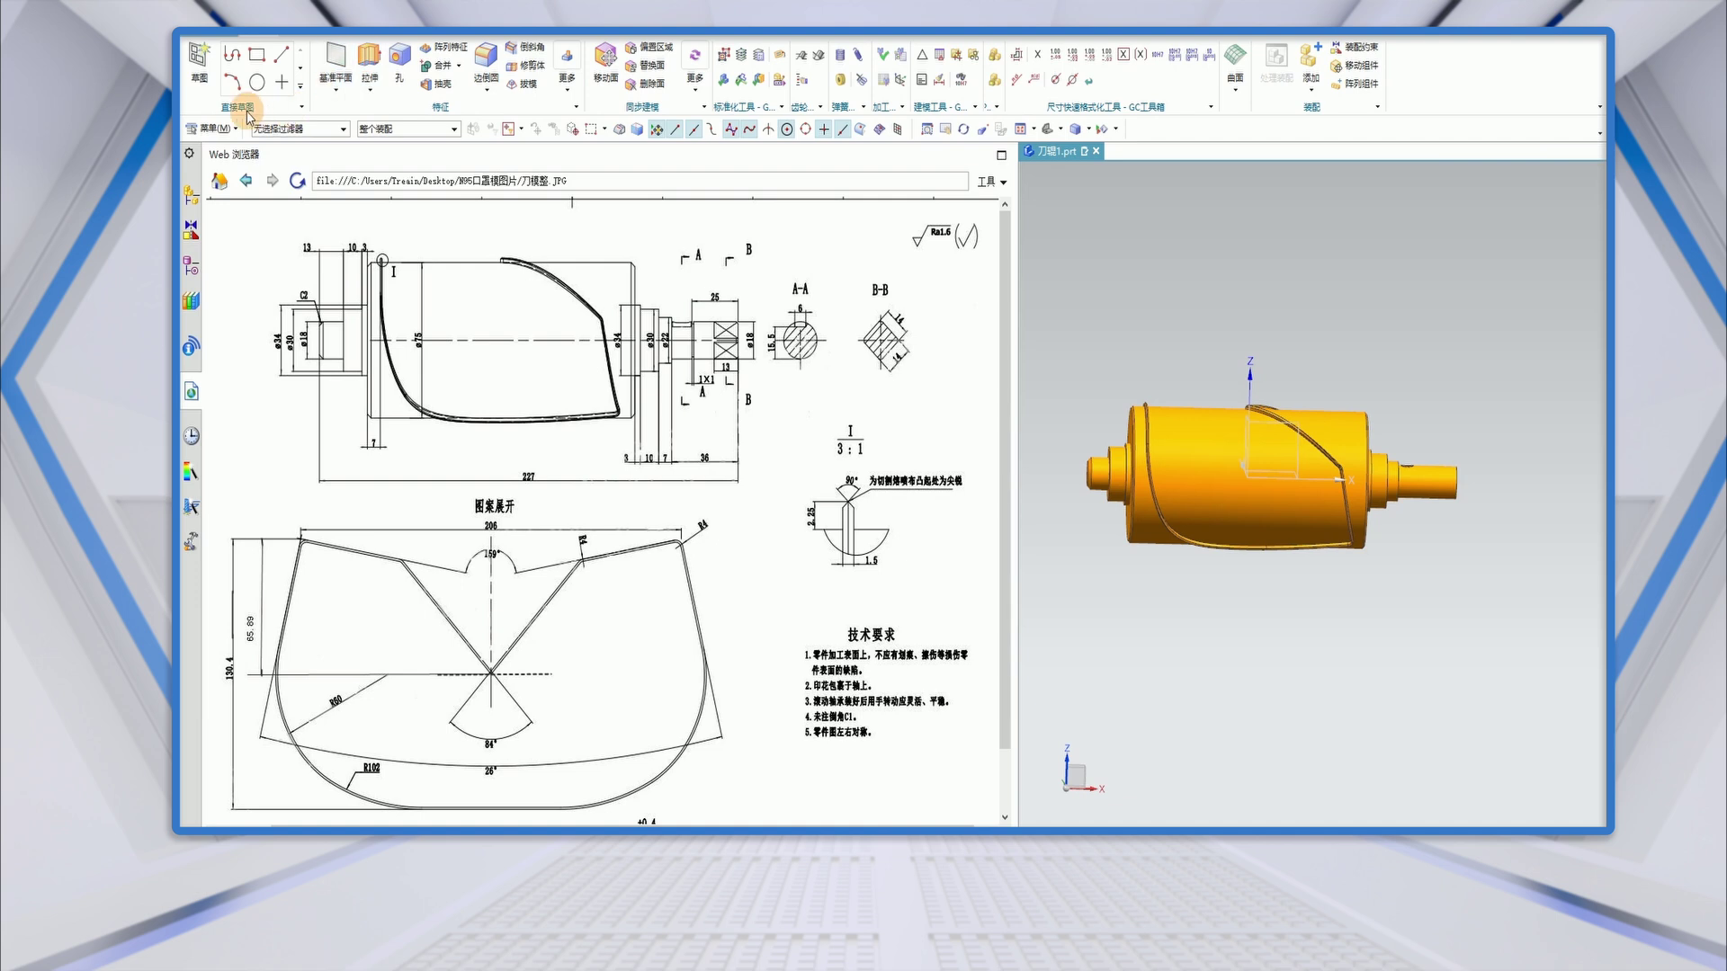
Create a new sketch on the XZ plane of the datum coordinate system.
left_click(199, 63)
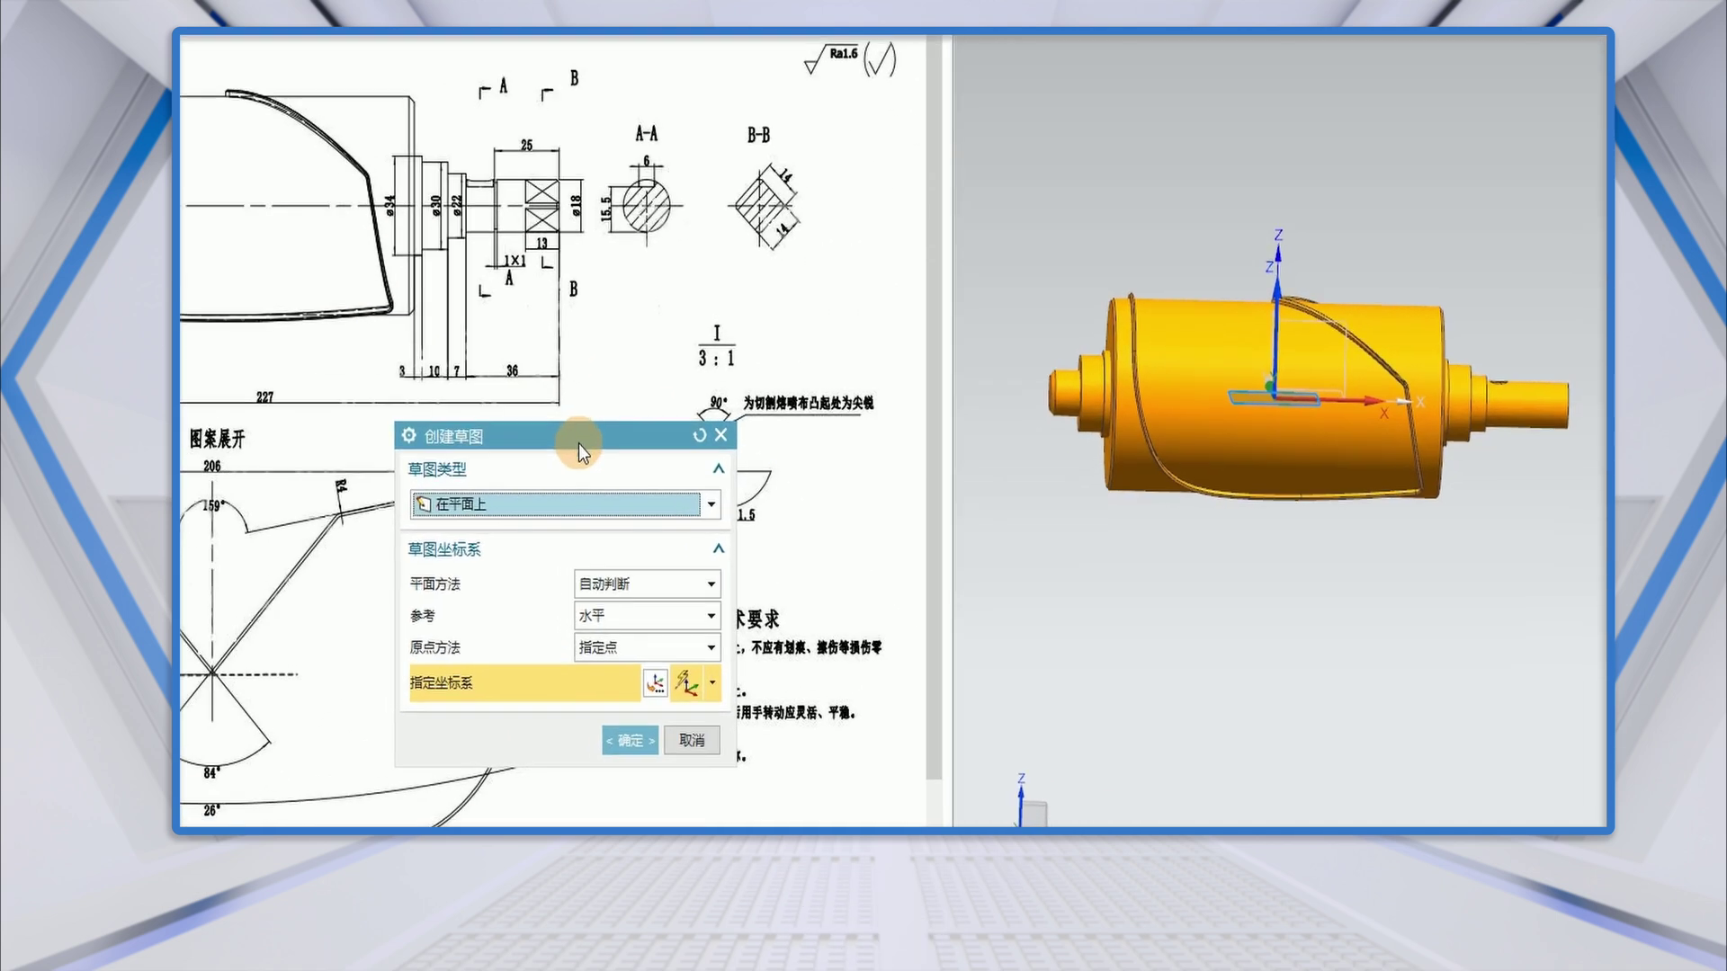
left_click_drag(580, 444, 526, 458)
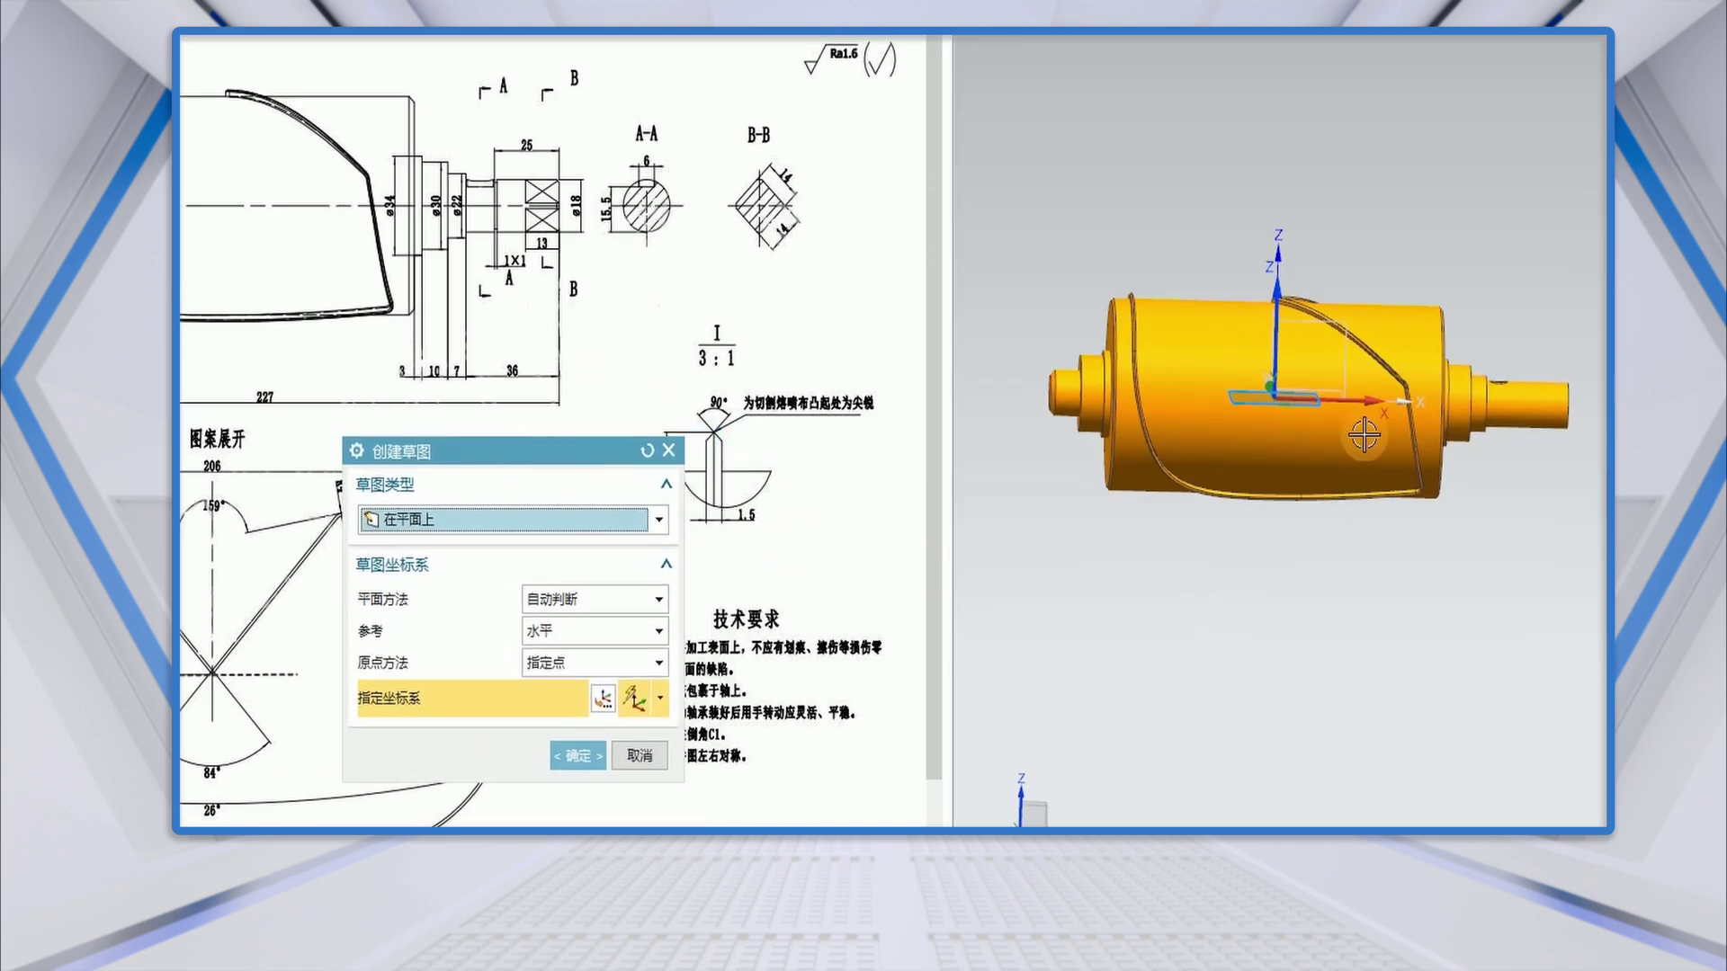
left_click(1331, 321)
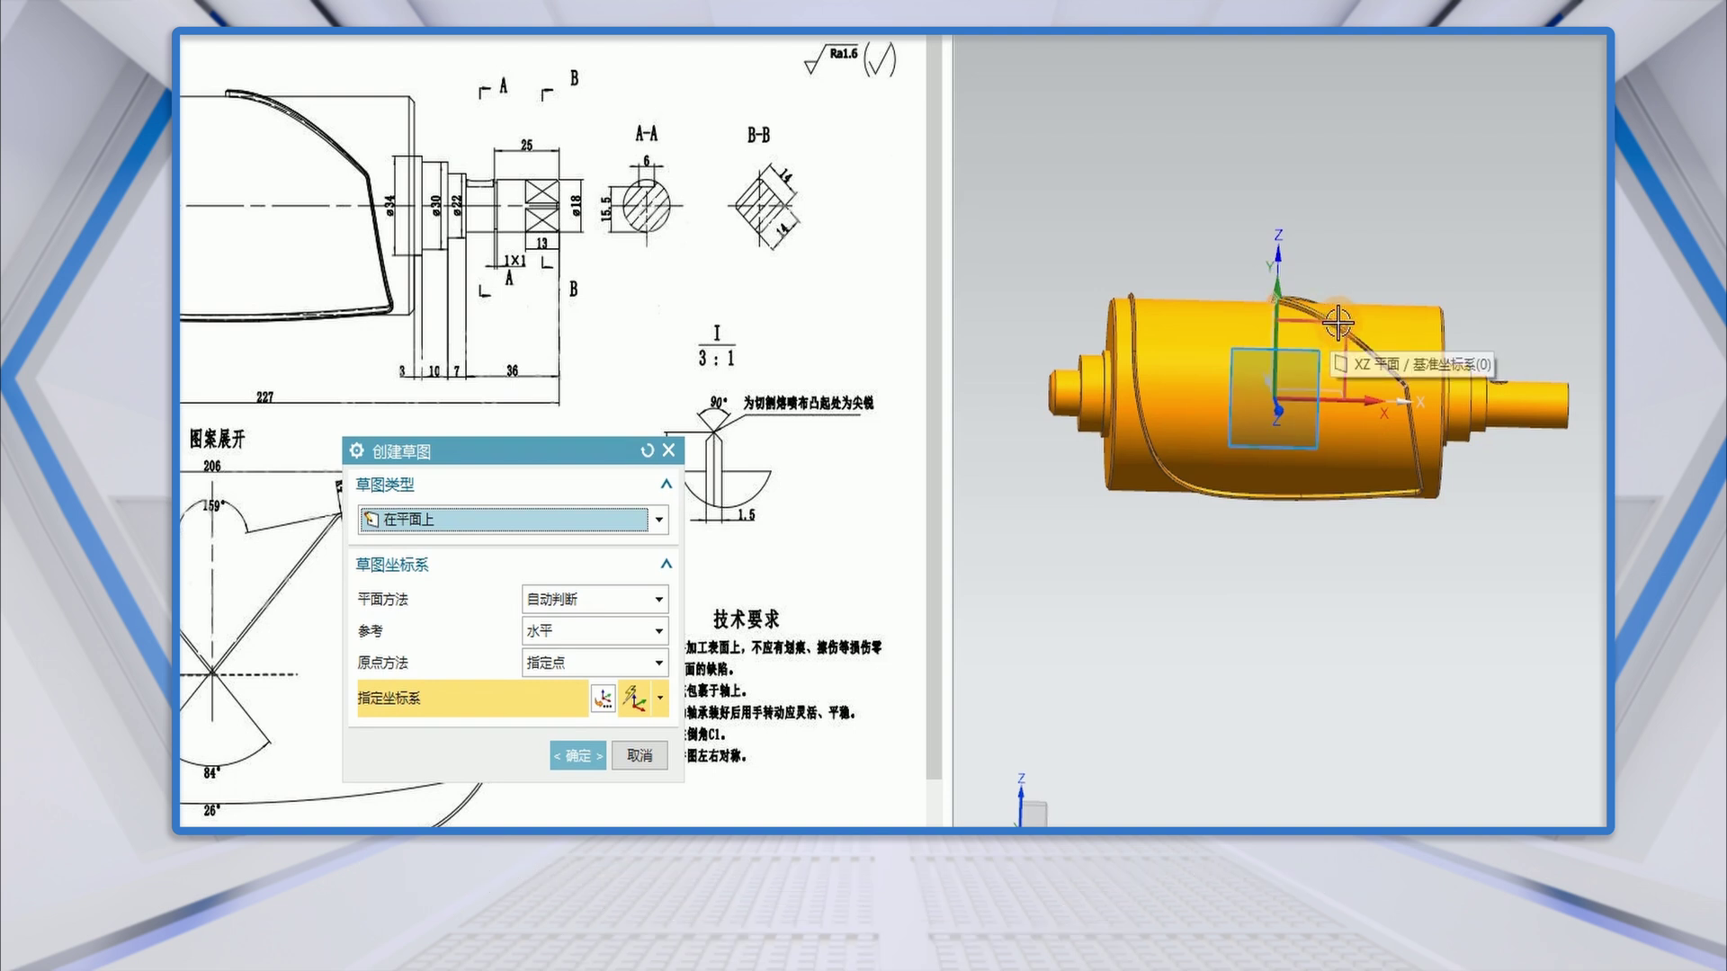
left_click(1332, 321)
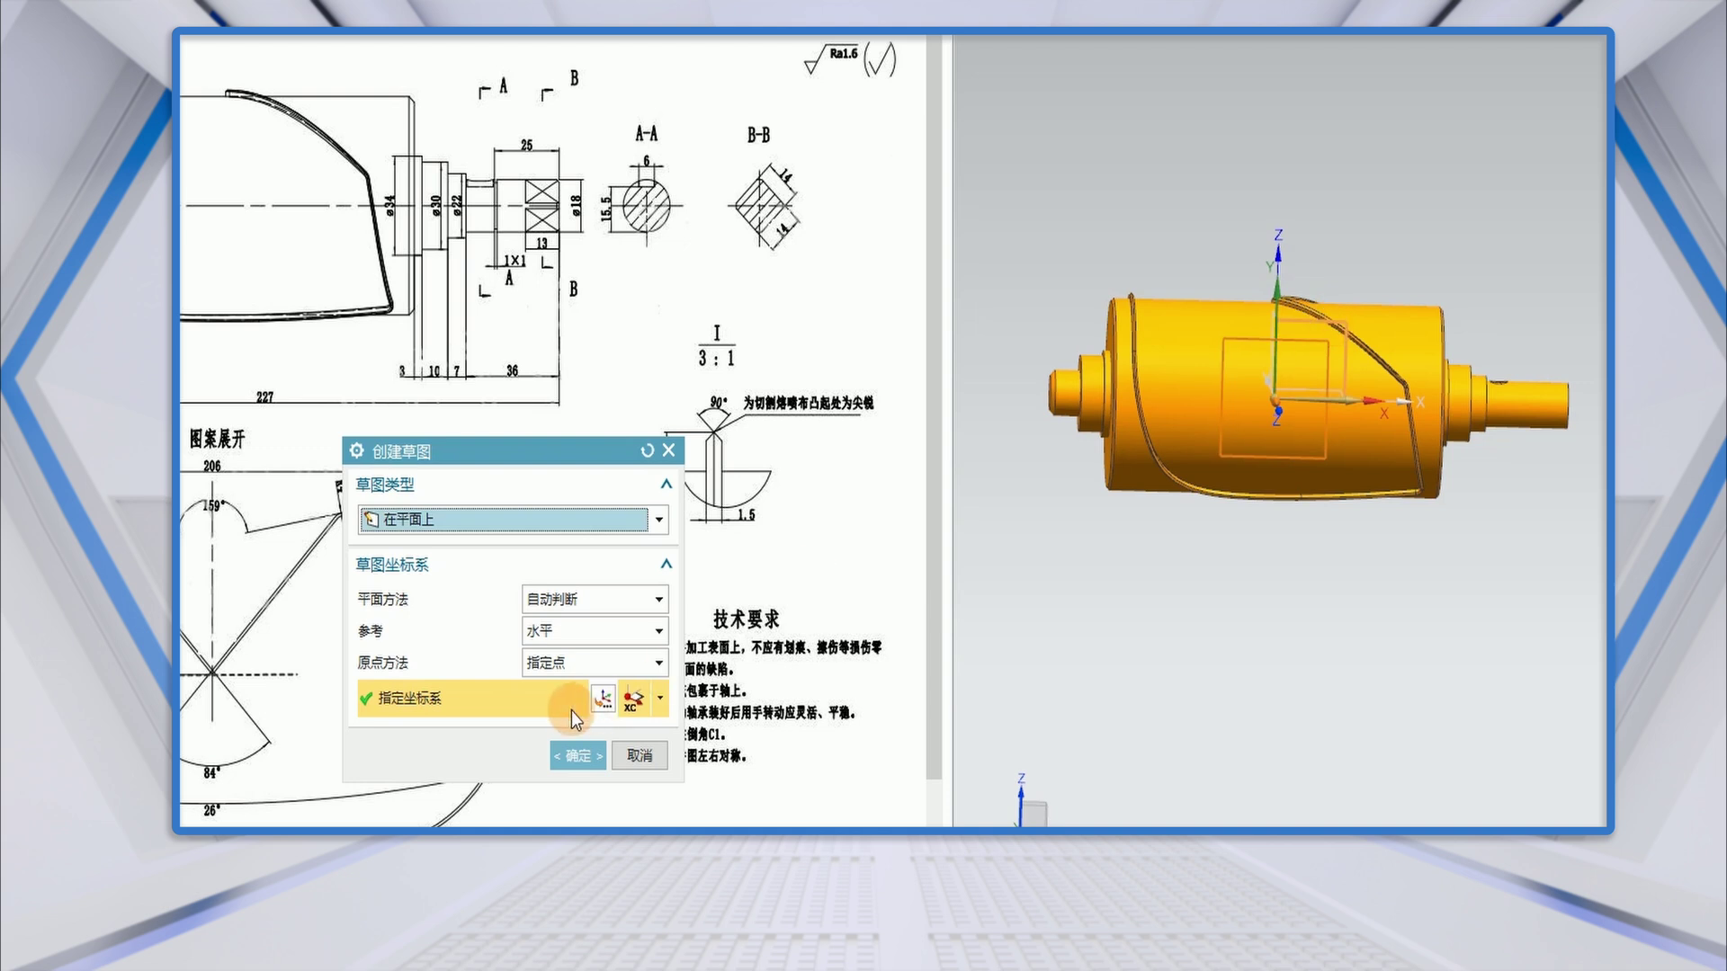
left_click(578, 758)
scroll(1146, 521, "down", 4)
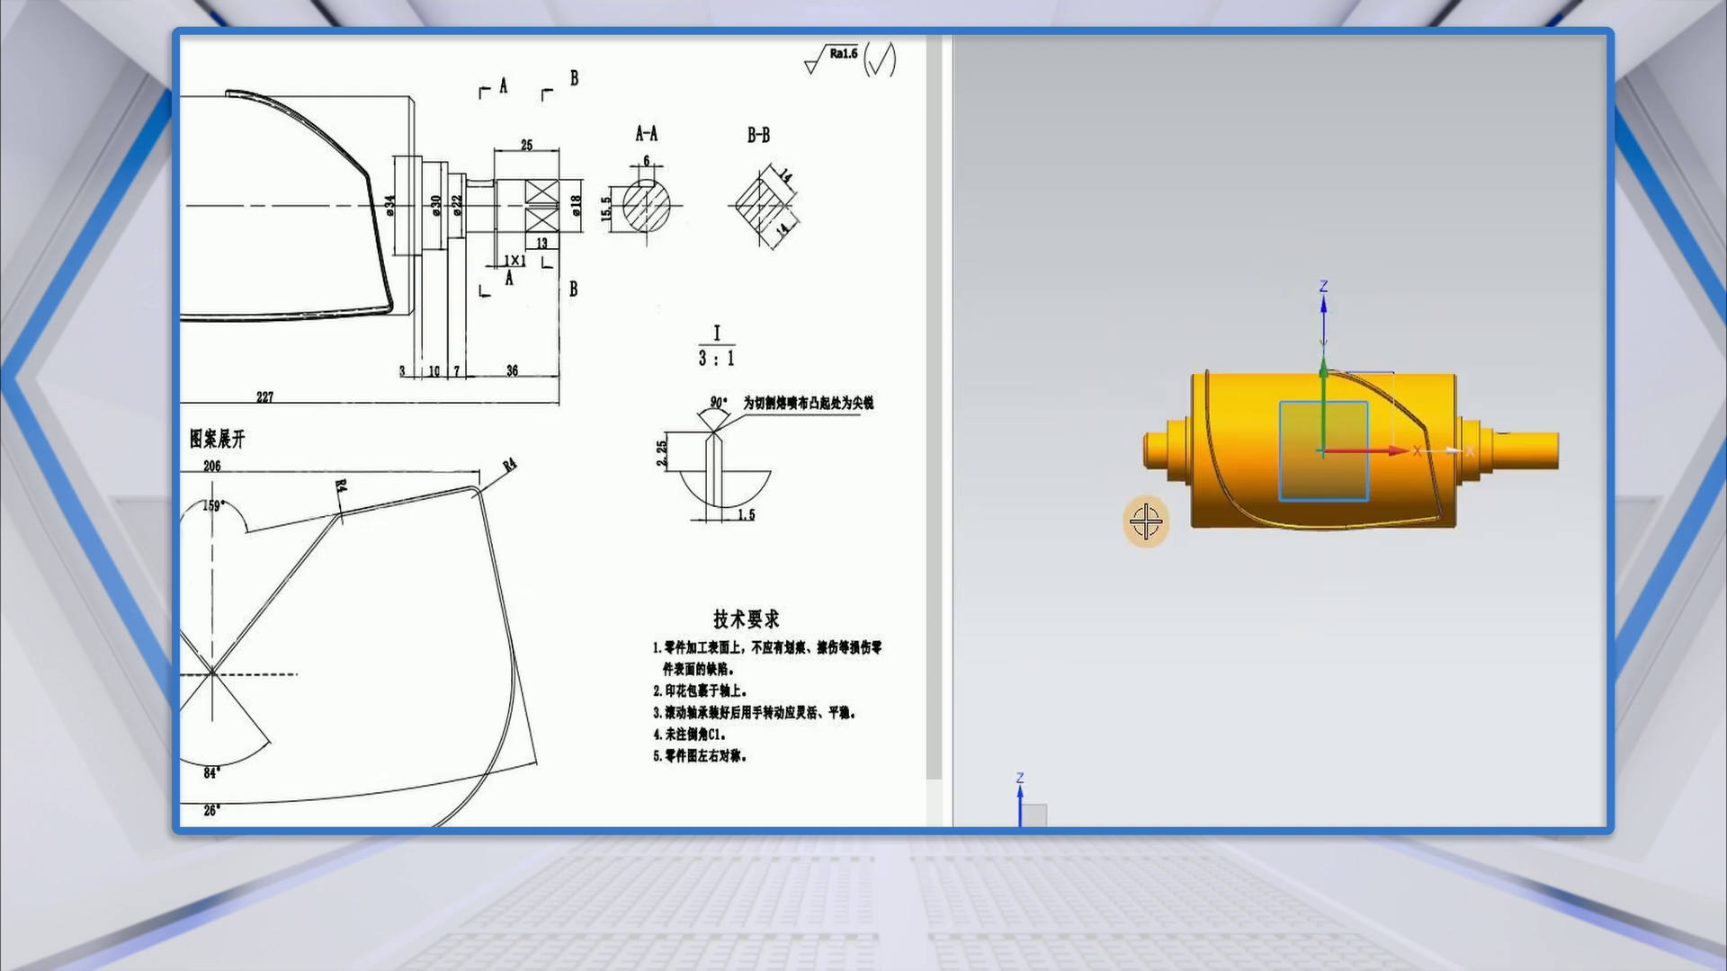
Sketch a rectangle about 3 mm wide and 8 mm high across the 18 mm shaft's upper edge, just outboard of the keyway.
scroll(1372, 510, "up", 5)
scroll(1270, 436, "up", 2)
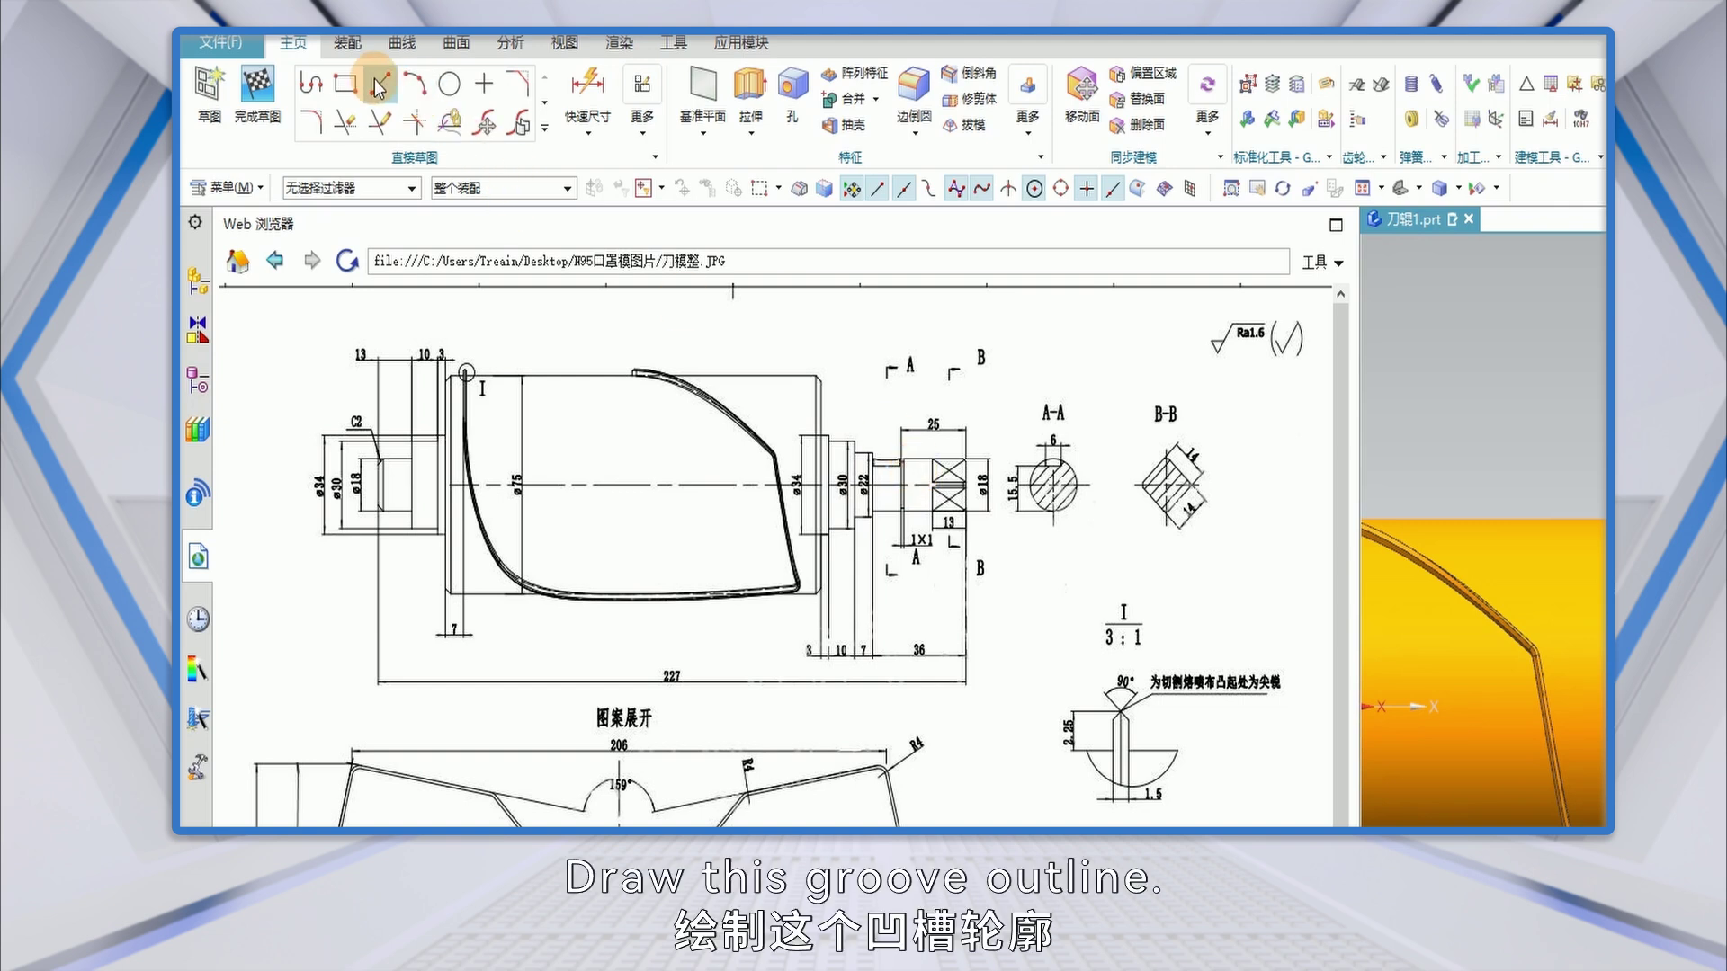
left_click(357, 85)
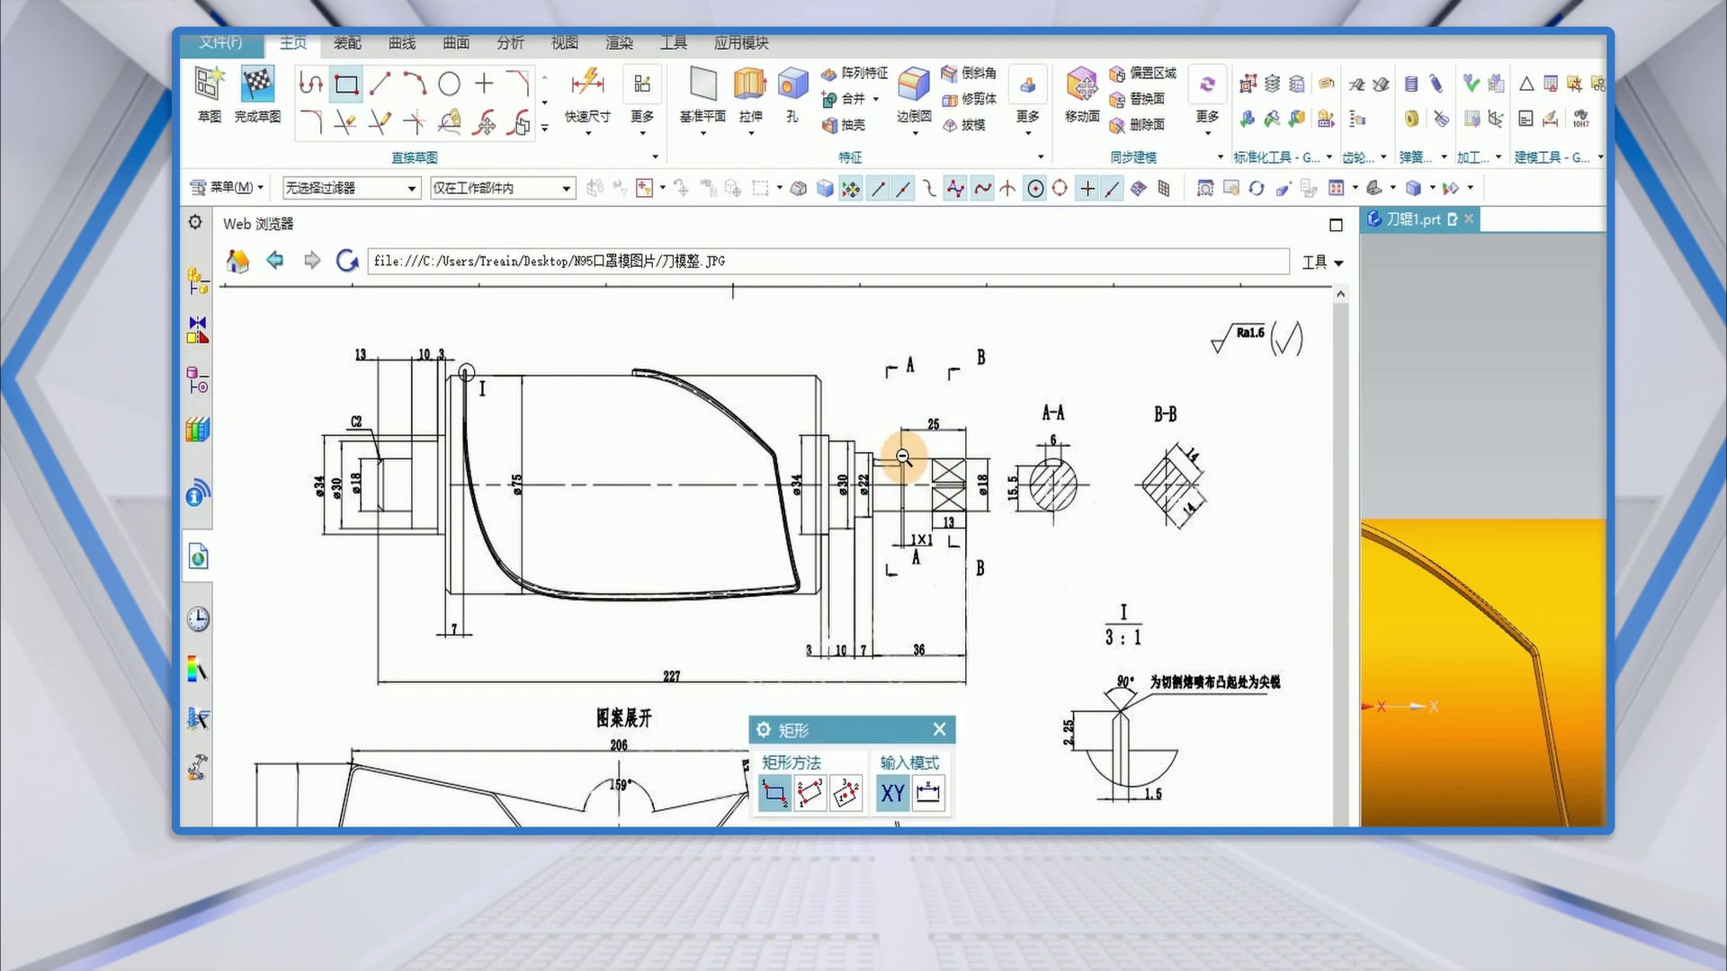
scroll(1335, 375, "up", 3)
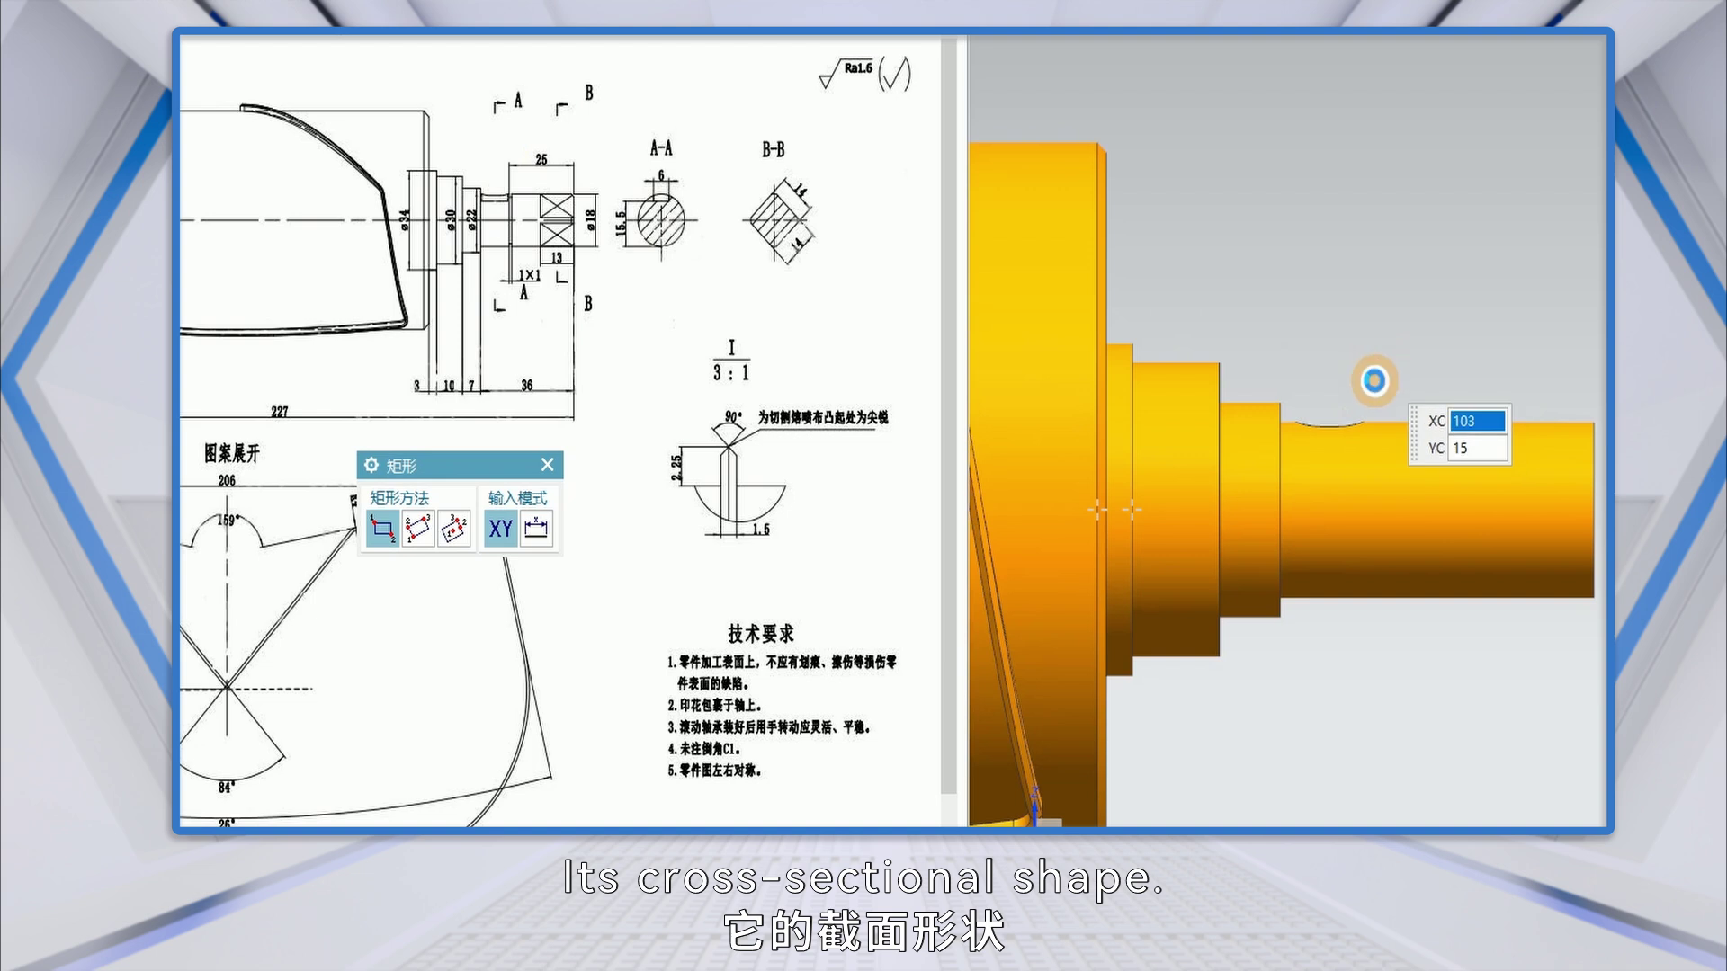
left_click(1371, 363)
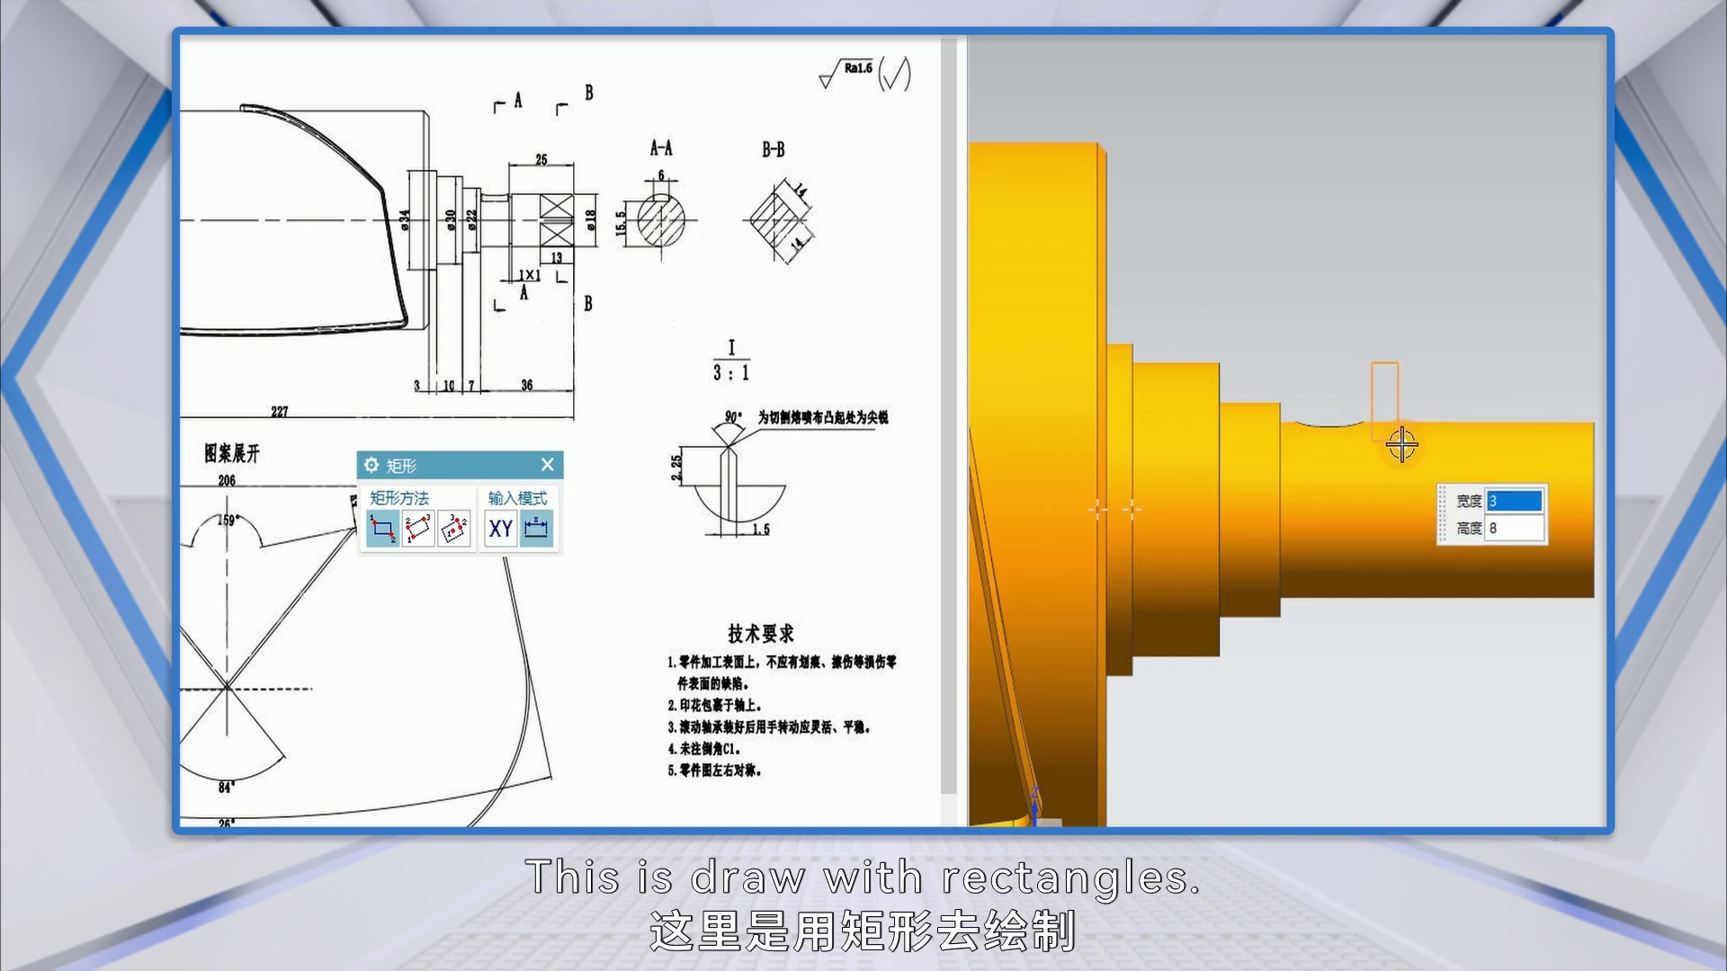
left_click(1401, 445)
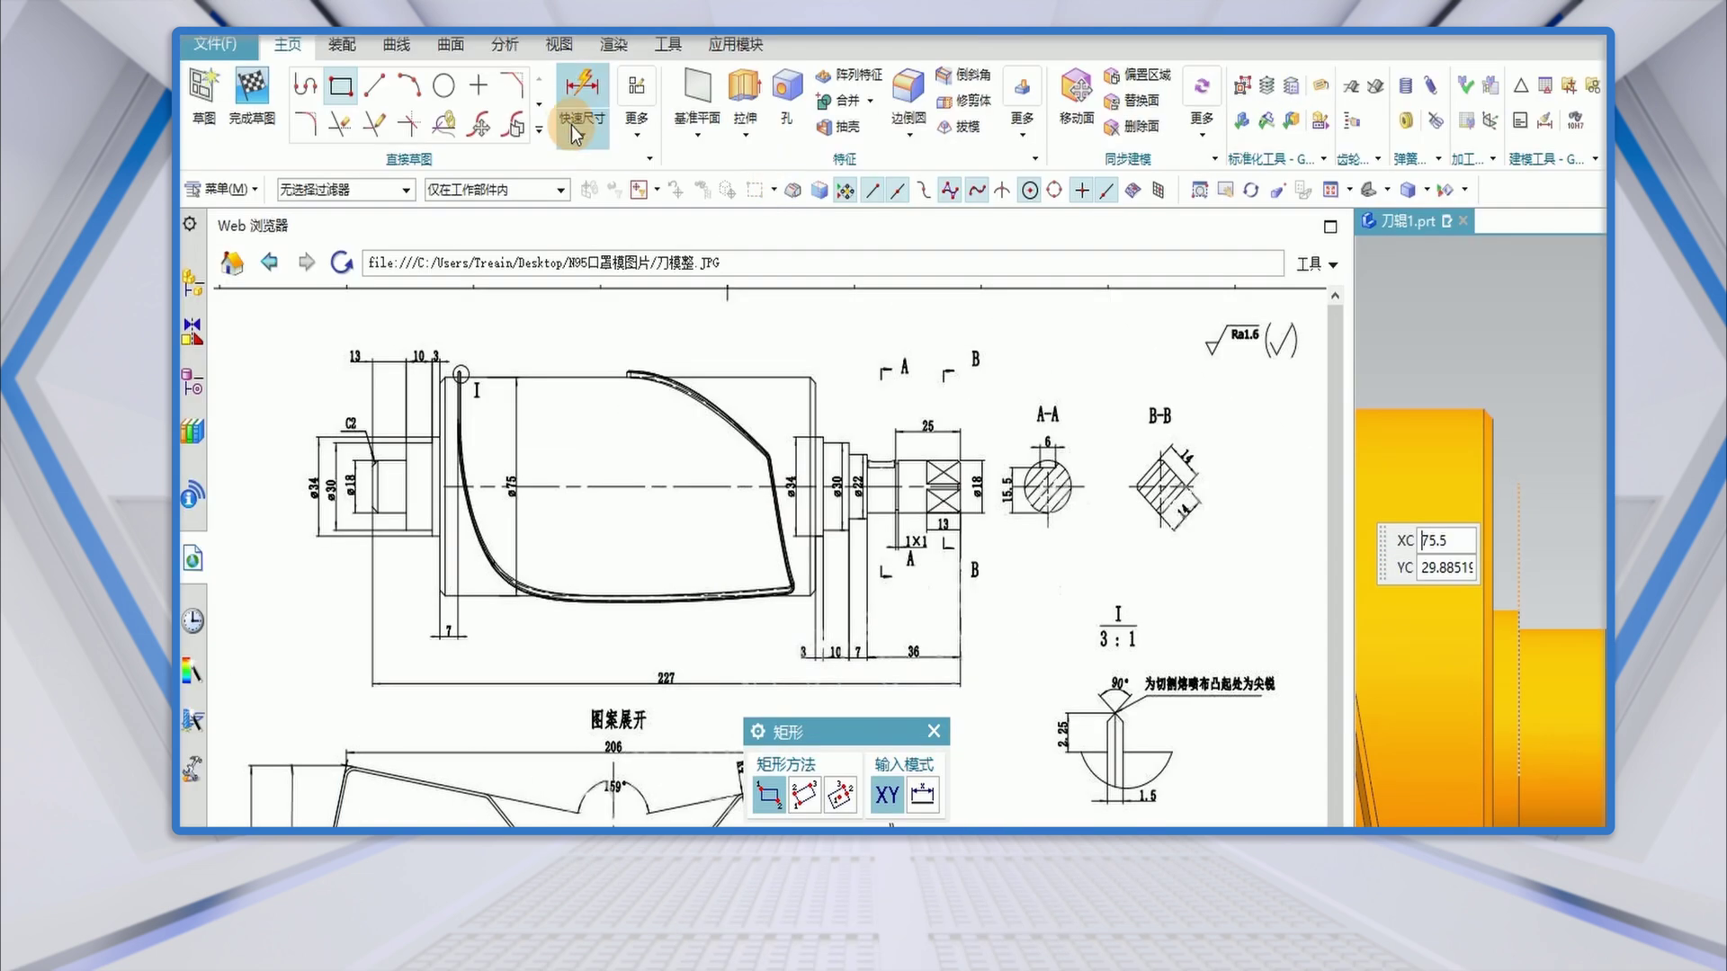
Dimension the distance from the rectangle's side nearest the keyway to the shaft's outer end as 25 mm.
left_click(575, 126)
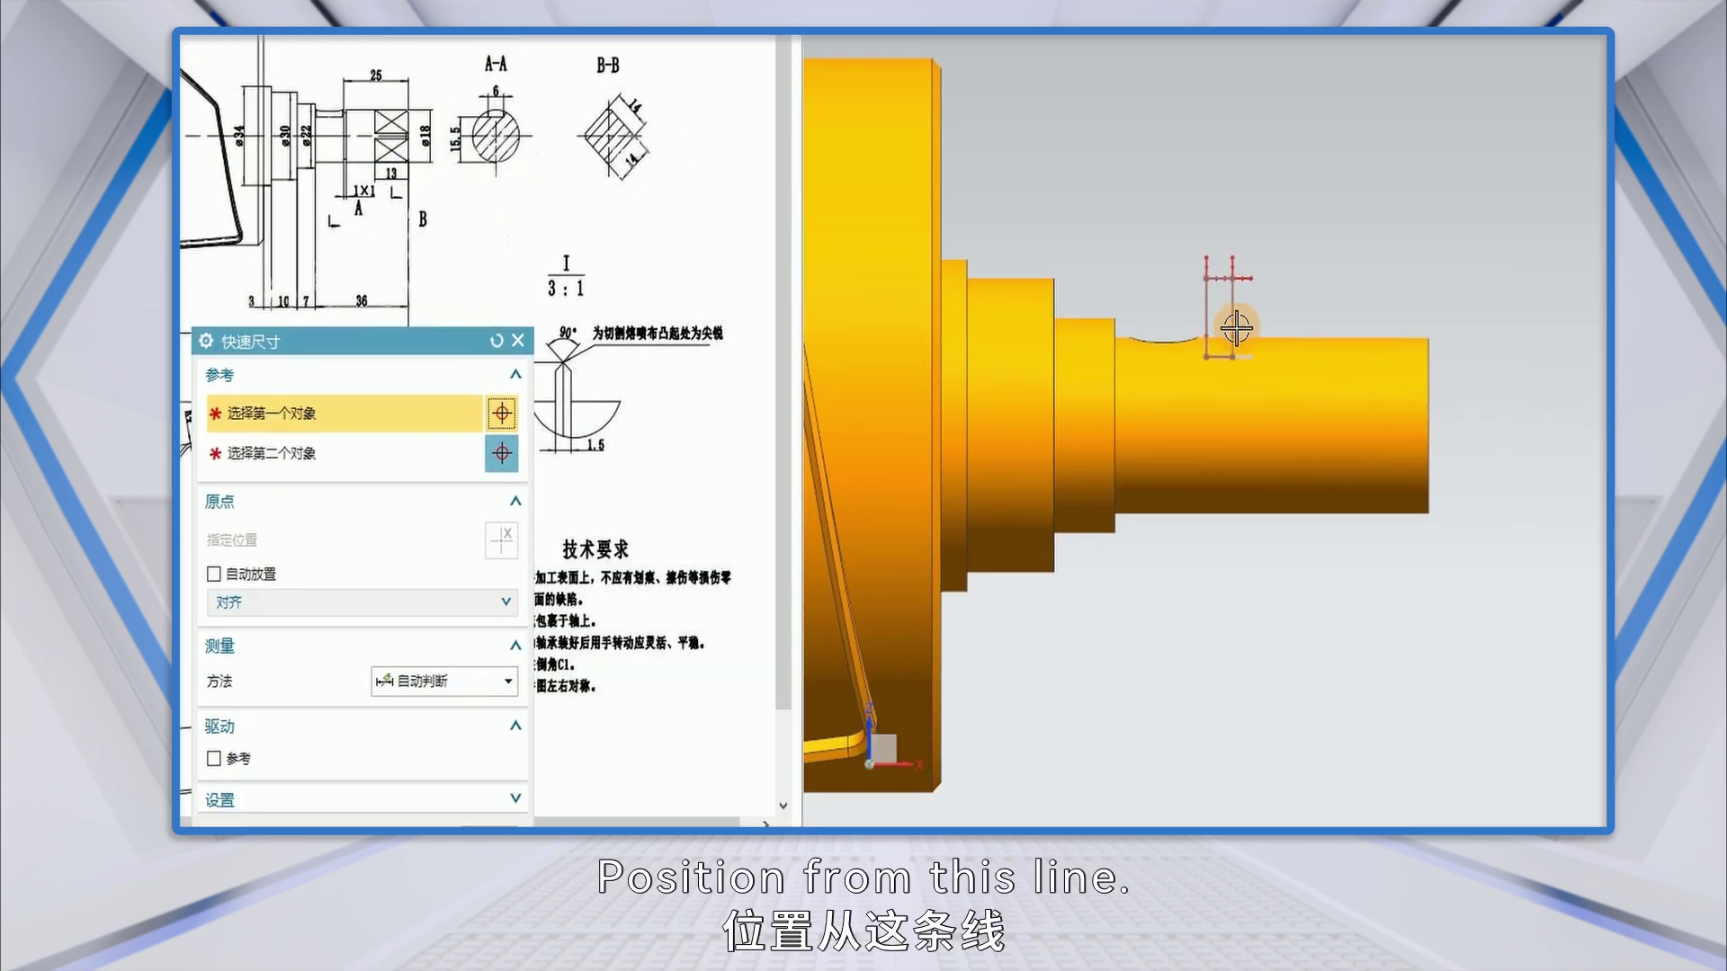
scroll(1236, 327, "up", 1)
left_click(1202, 303)
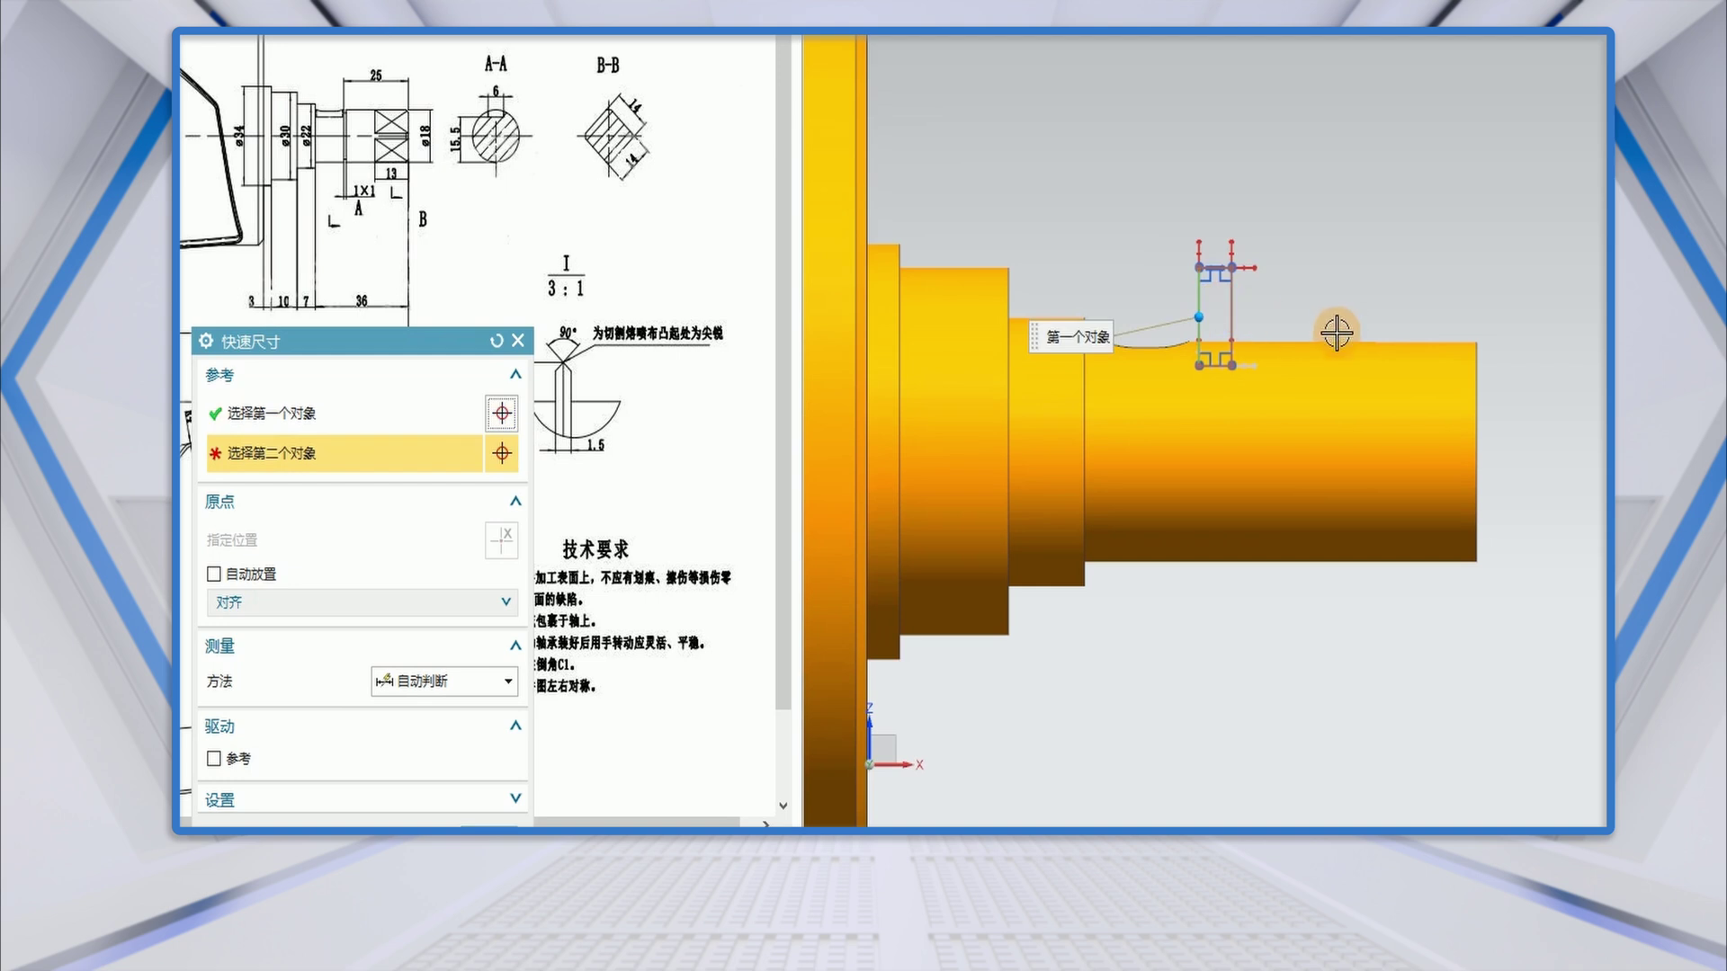
left_click(496, 341)
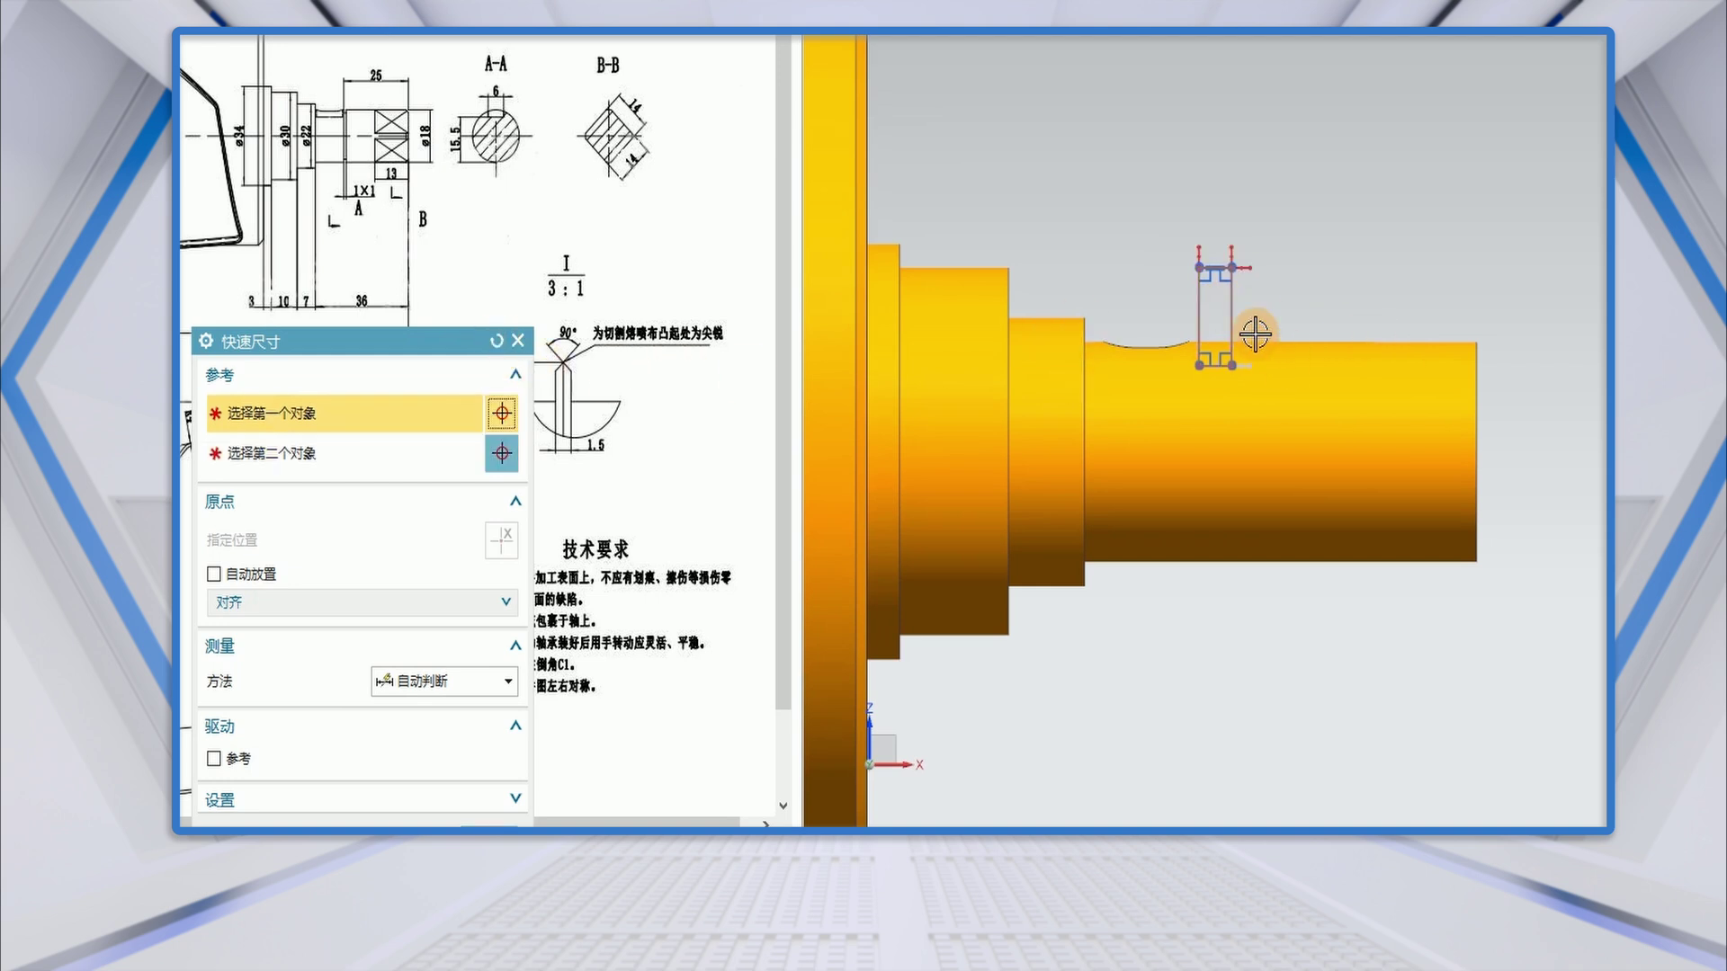
scroll(1206, 297, "up", 2)
left_click(1195, 291)
scroll(1122, 254, "down", 3)
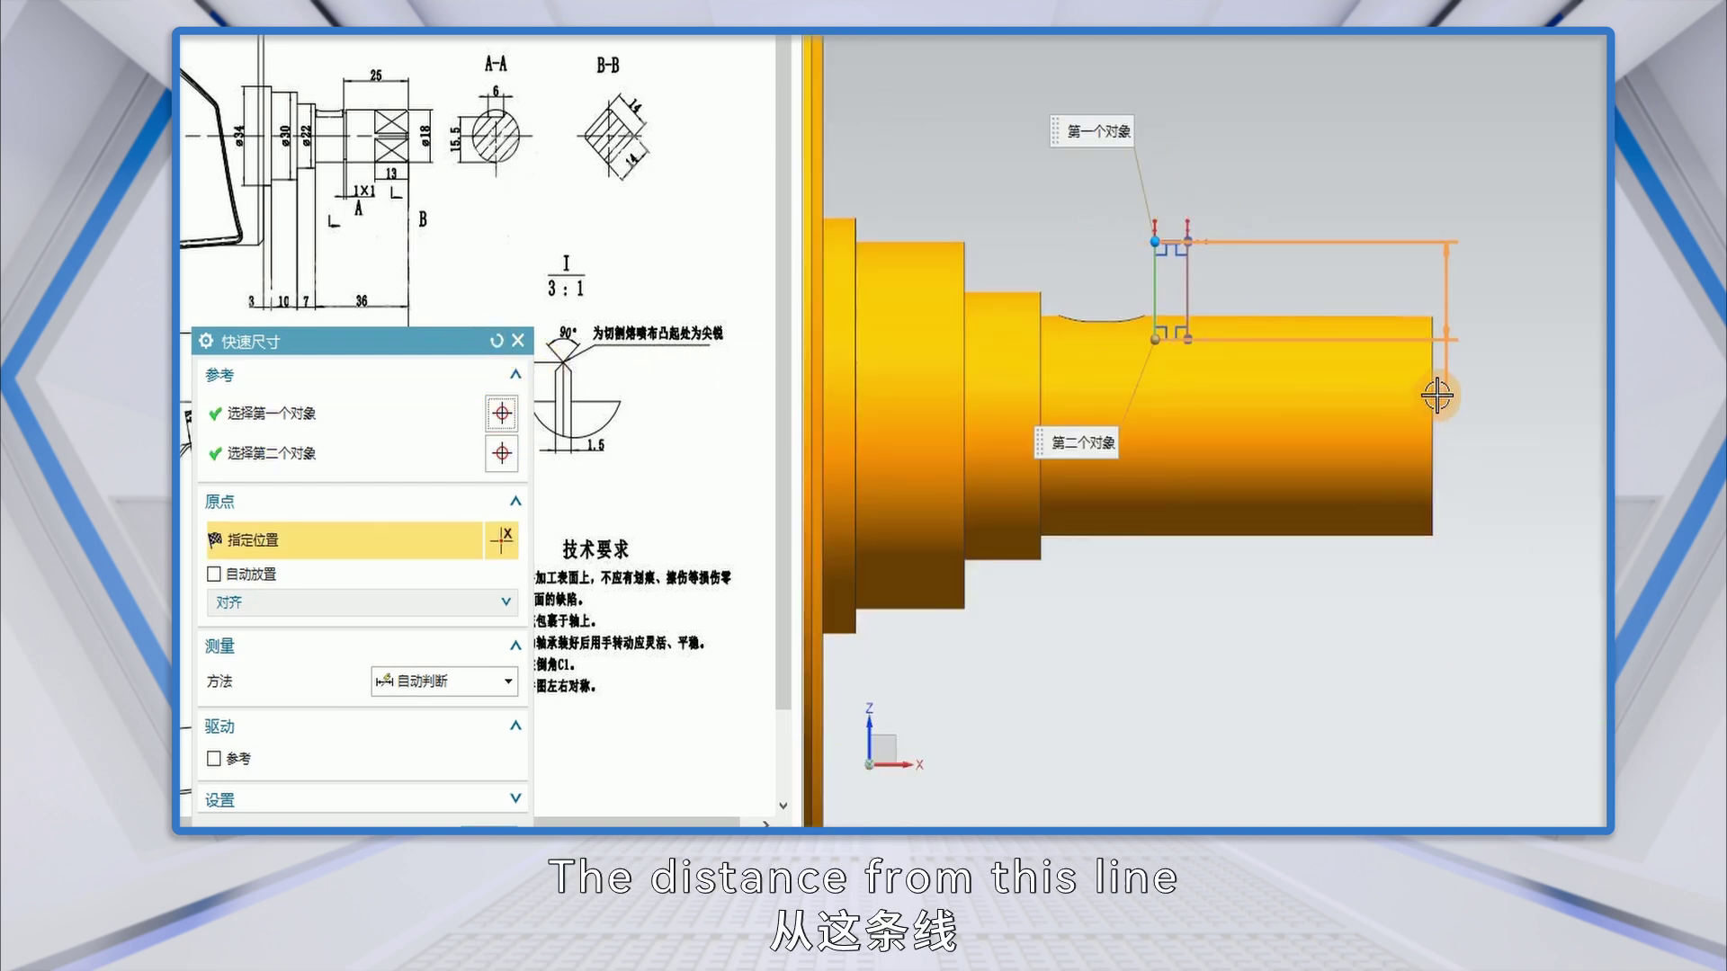
left_click(1432, 378)
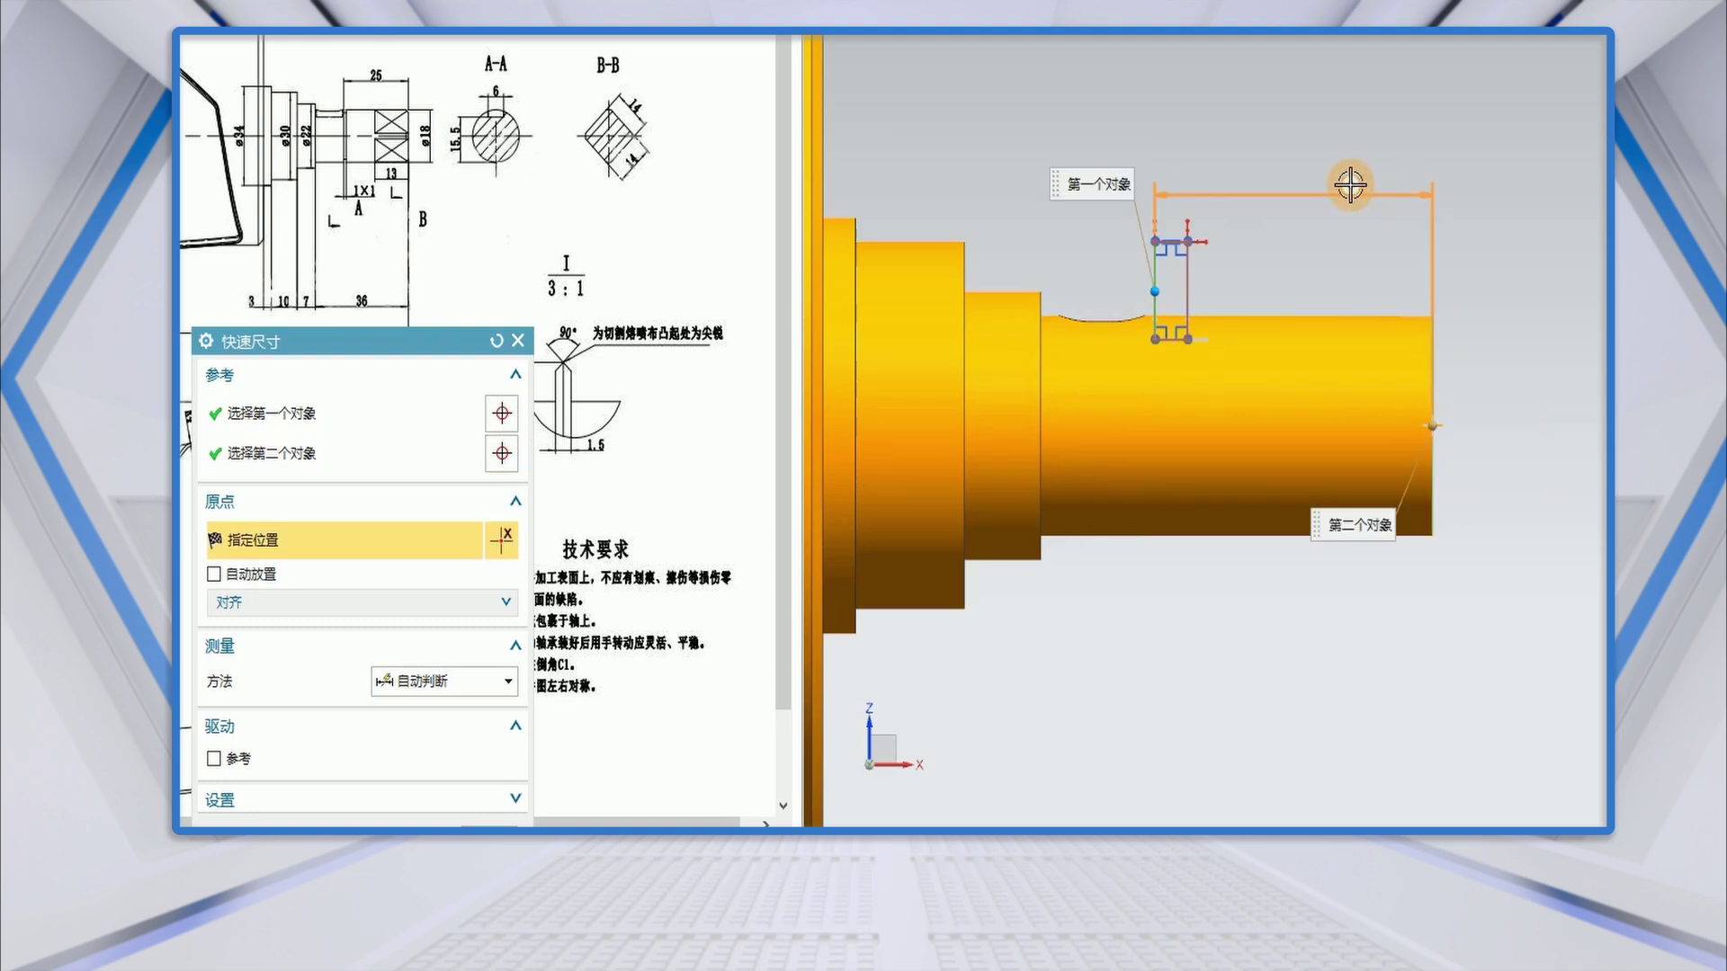
left_click(1349, 184)
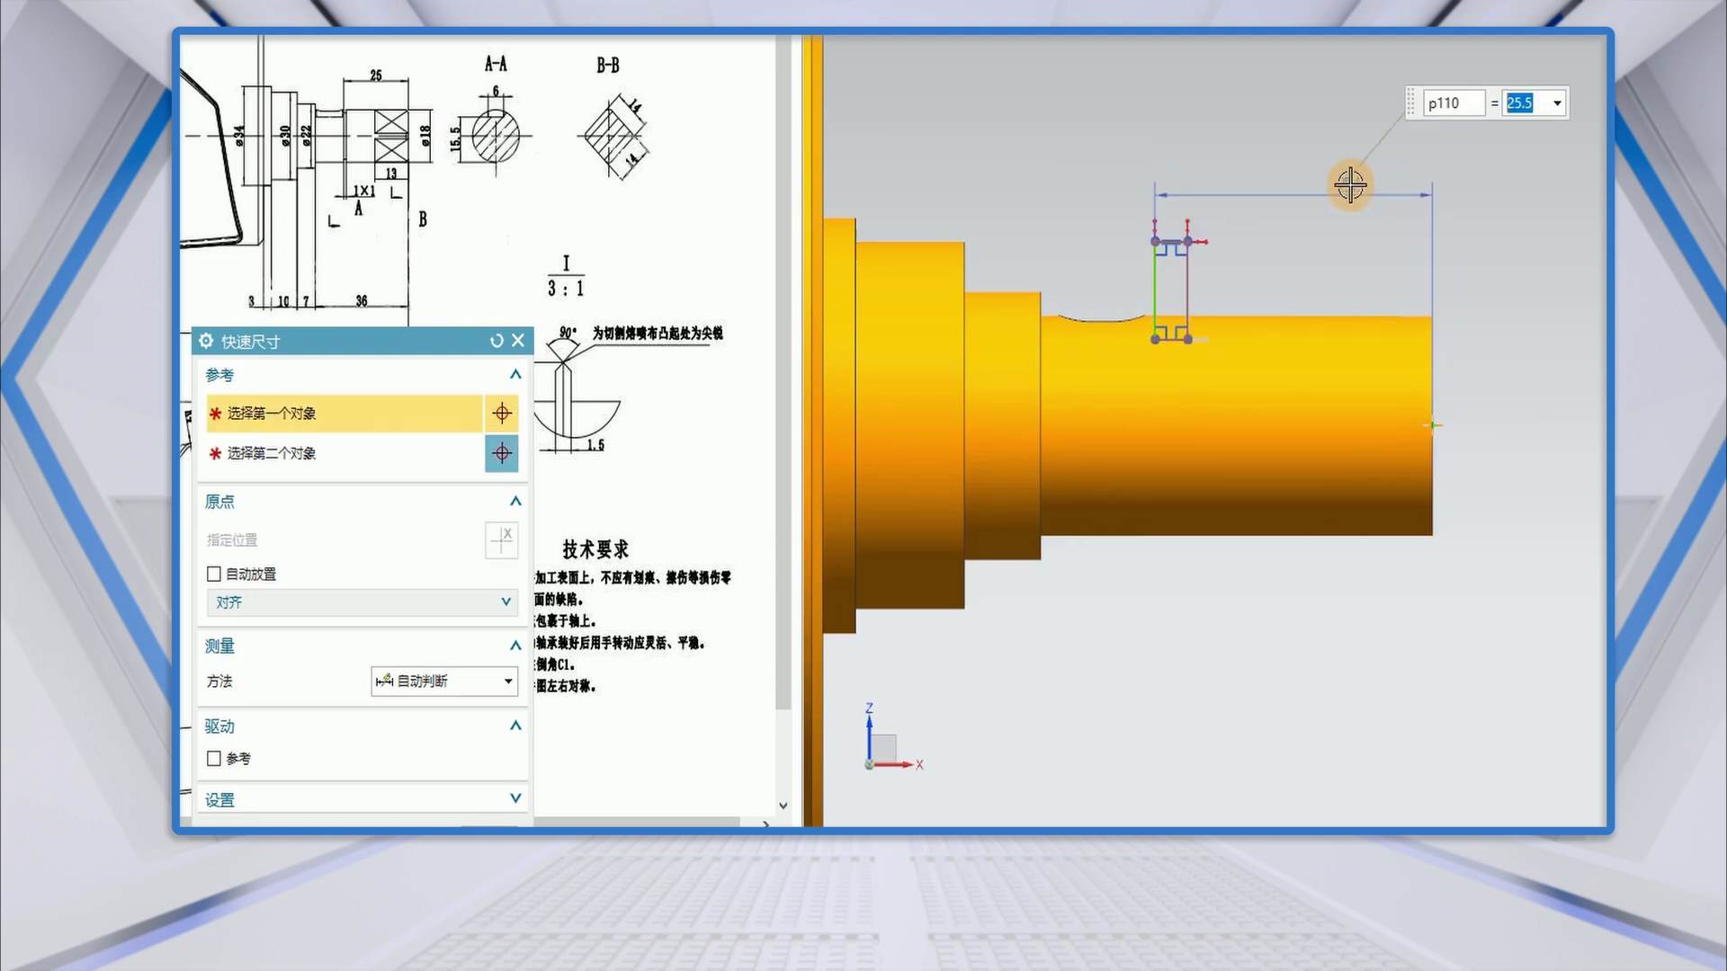
type("2")
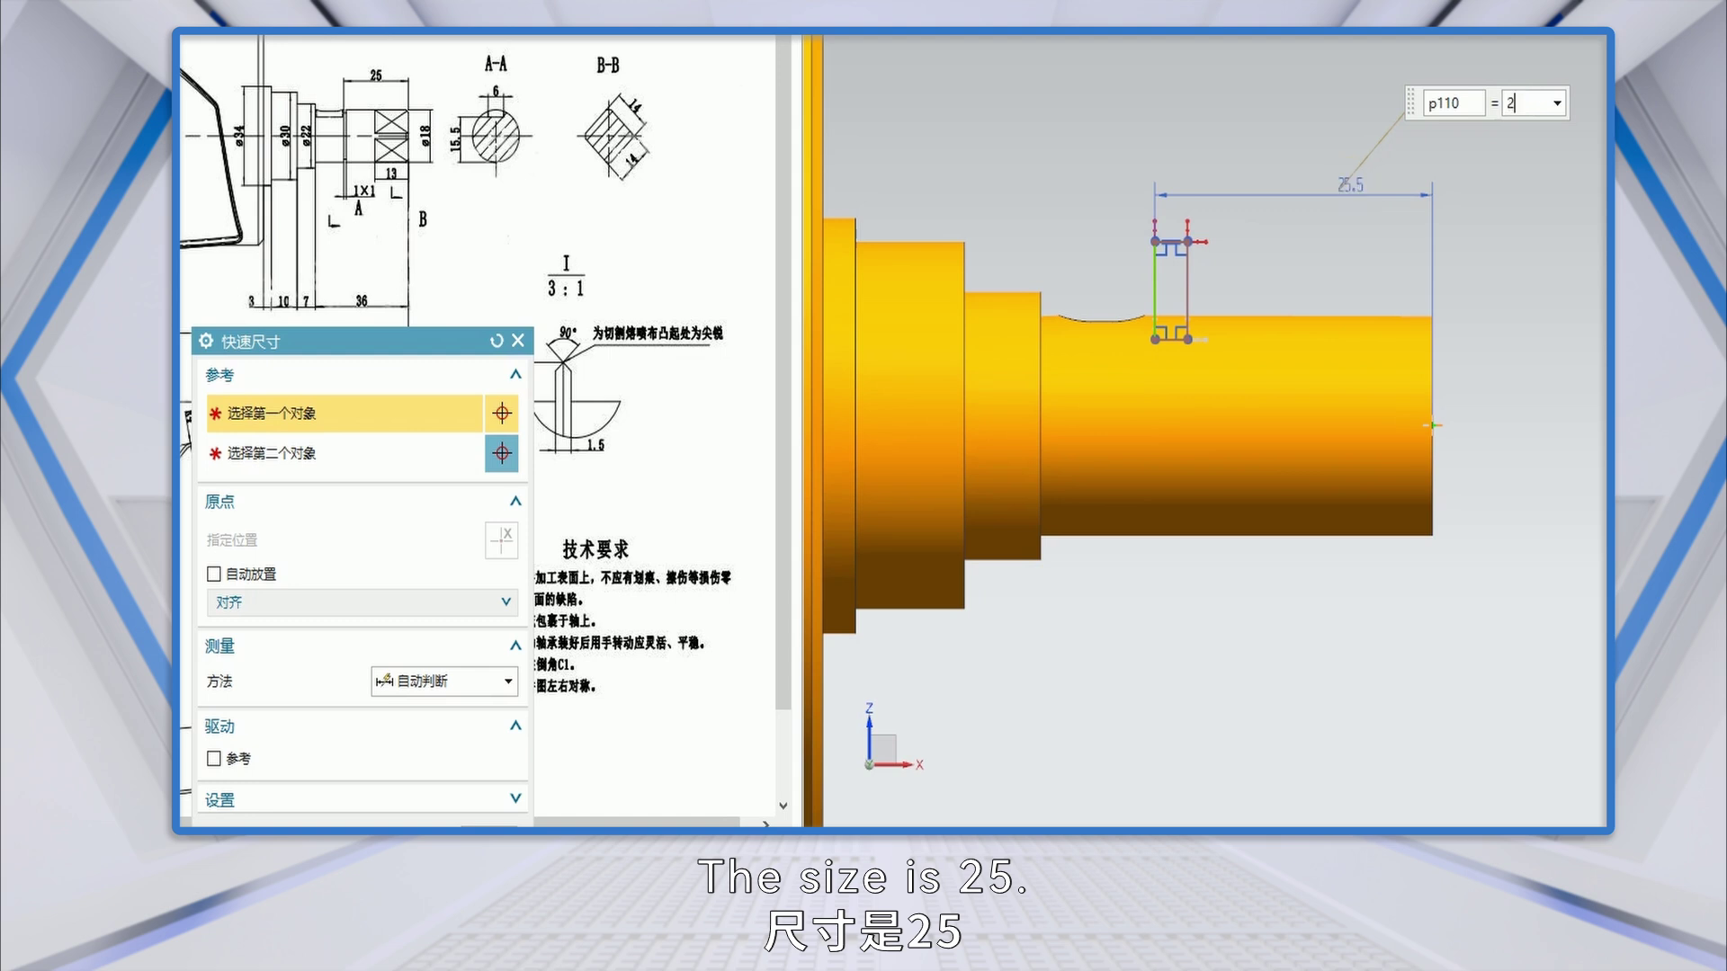
type("5")
key("Return")
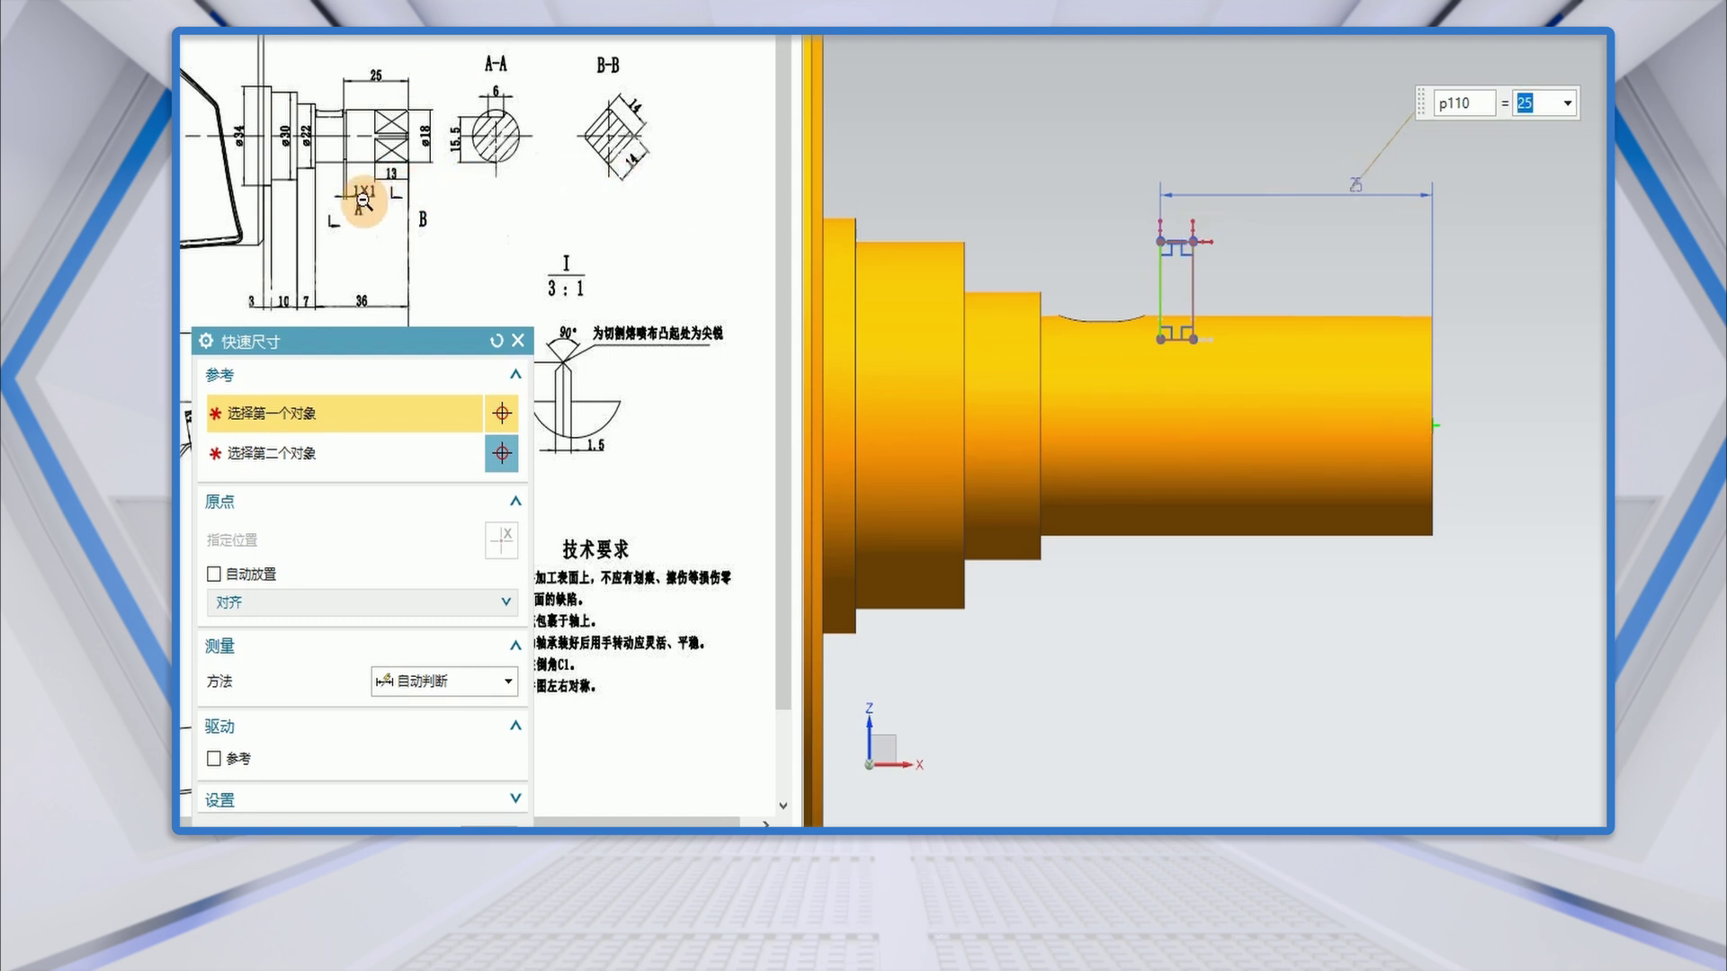
Dimension the groove rectangle's width as 1 mm.
scroll(1187, 236, "up", 5)
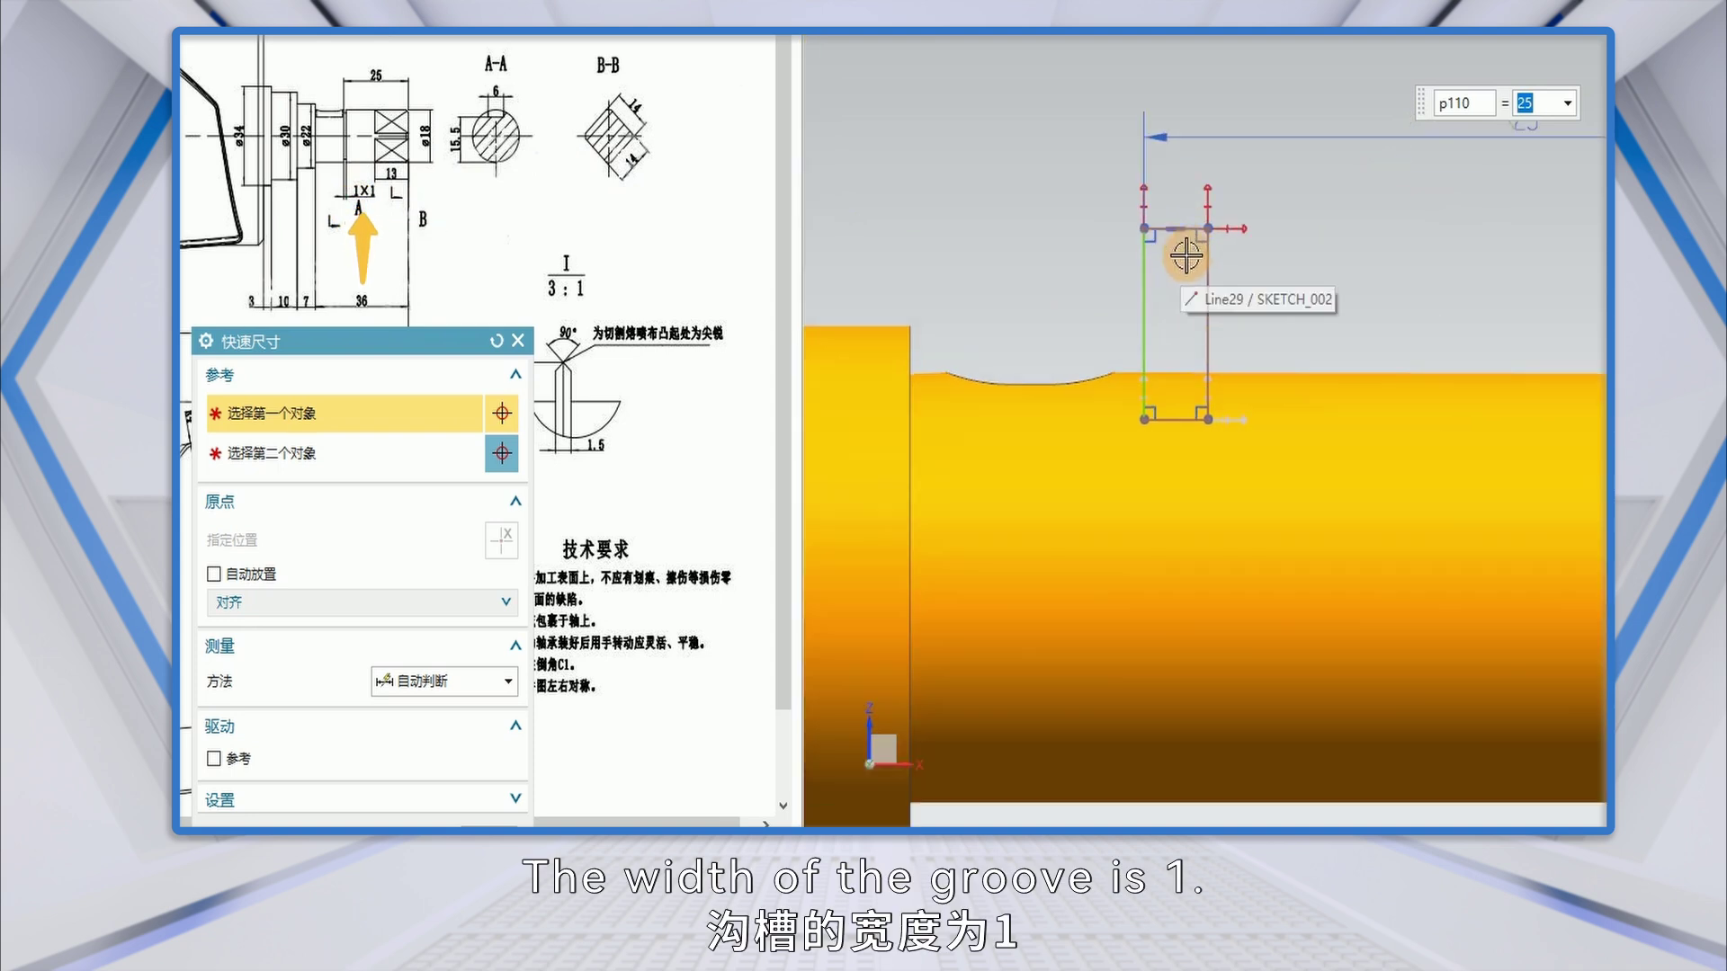
left_click(1193, 229)
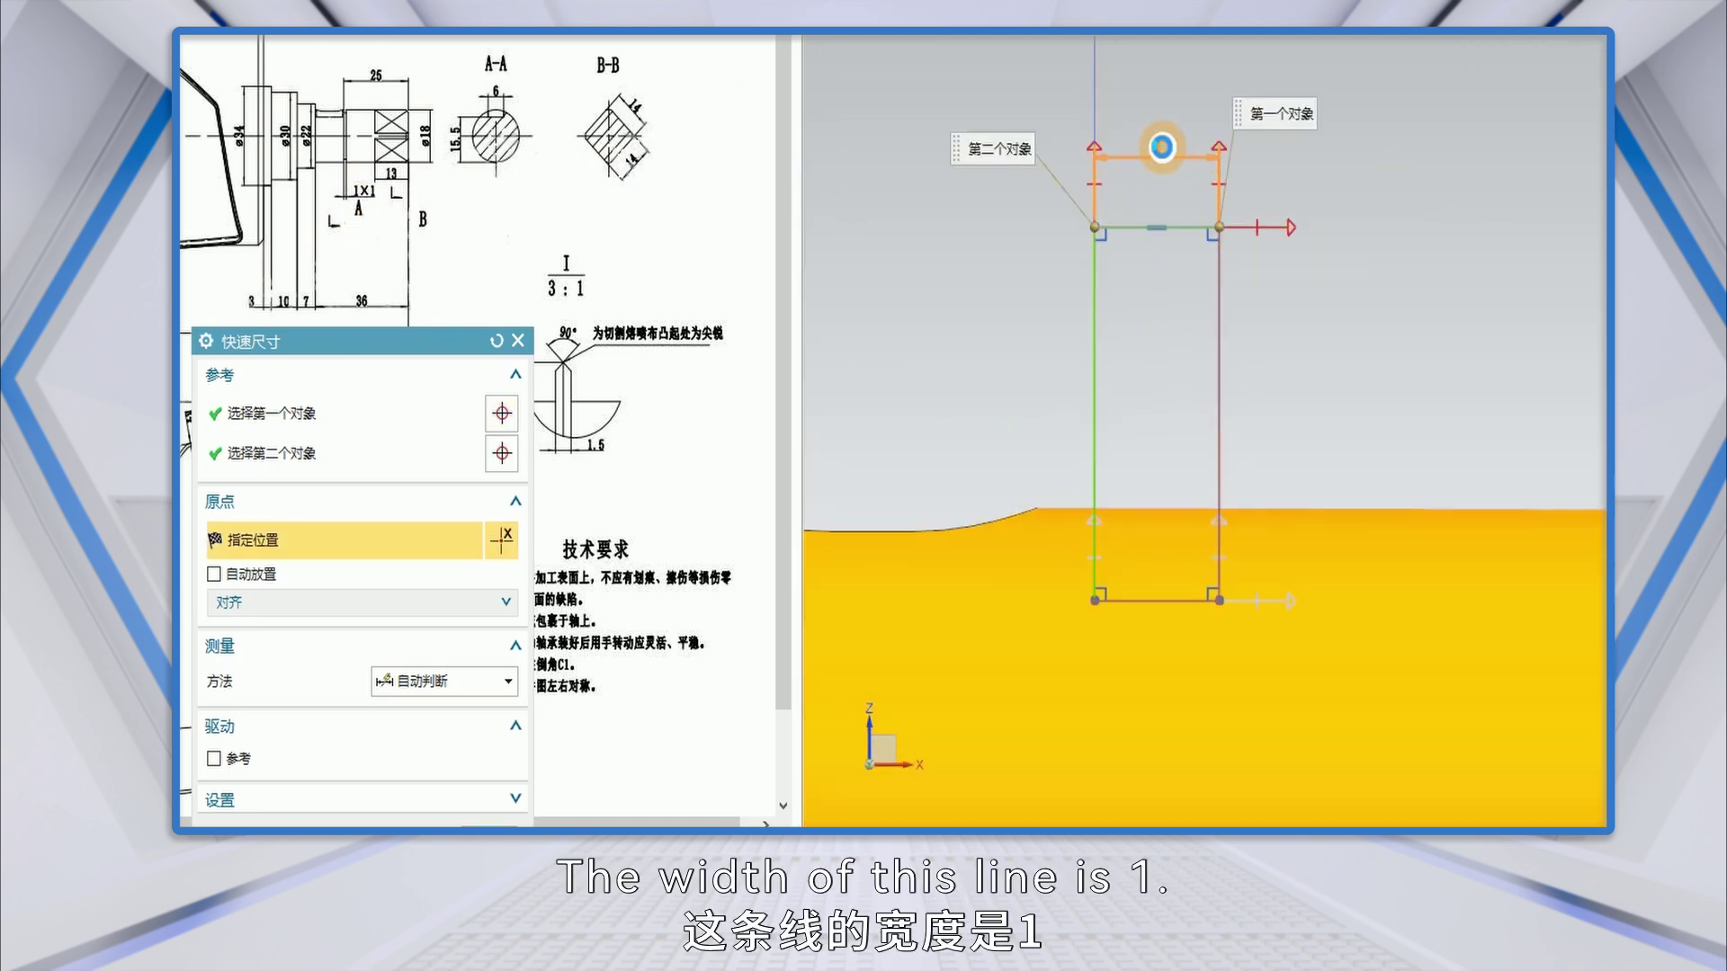
left_click(1161, 148)
type("1")
key("Return")
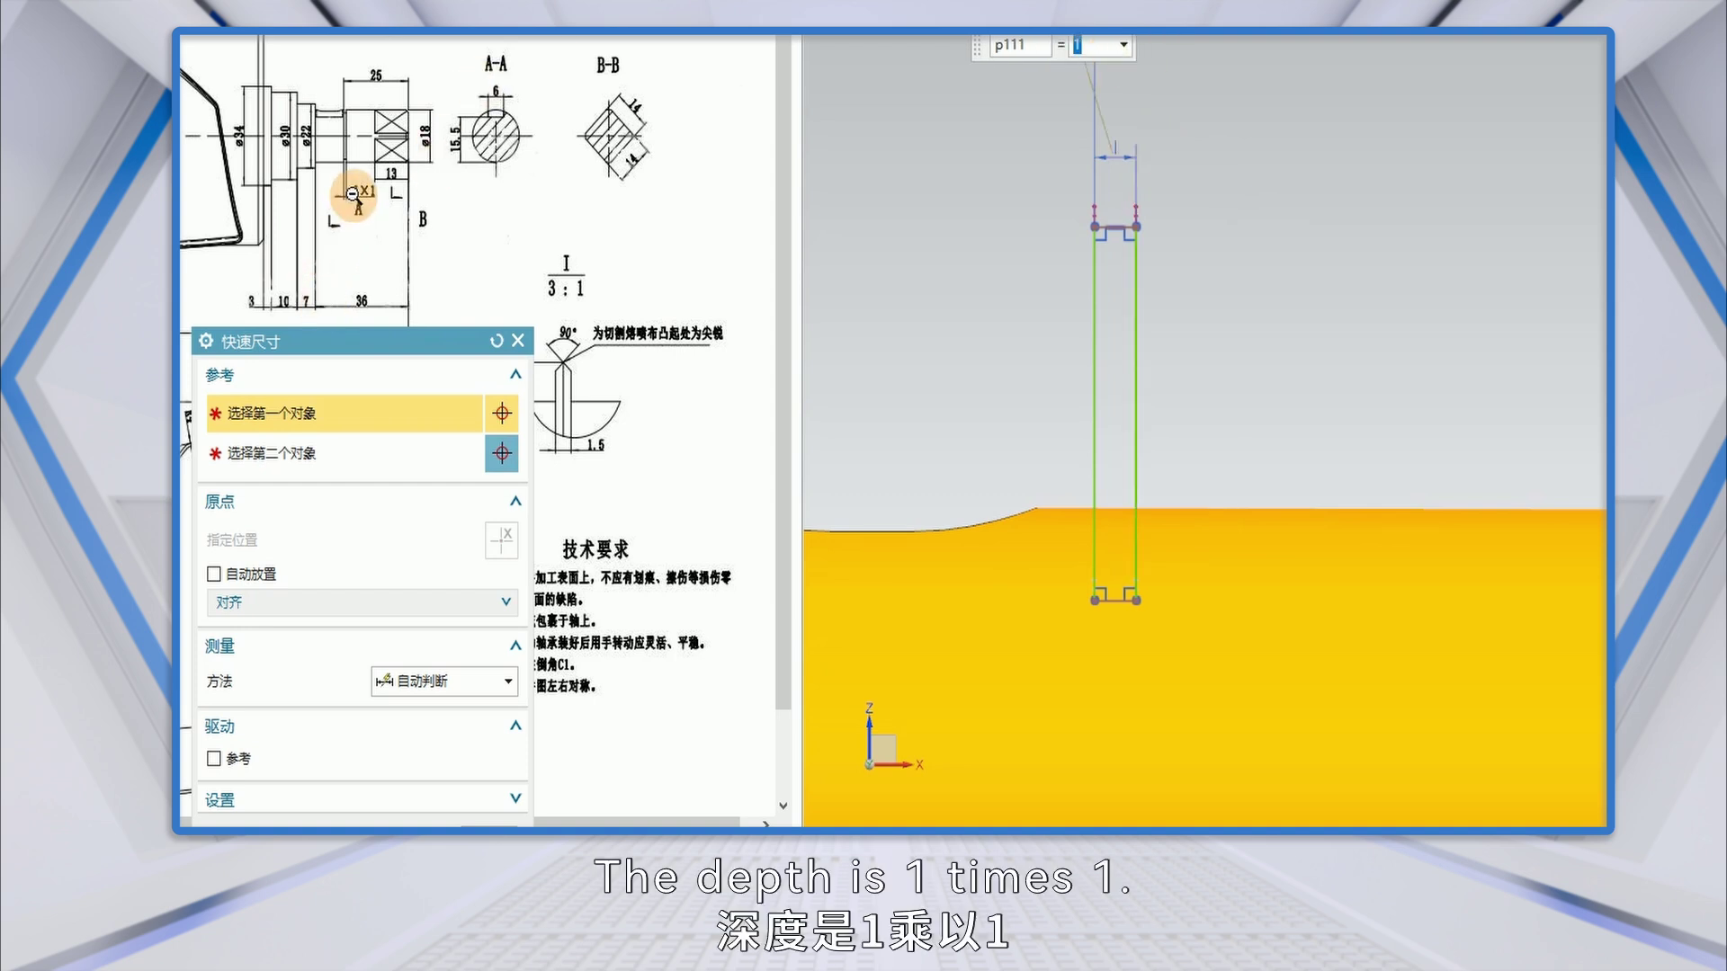
Dimension the groove rectangle's lower edge 8 mm from the shaft's central X axis and finish the sketch.
scroll(1153, 500, "down", 3)
scroll(1156, 505, "up", 6)
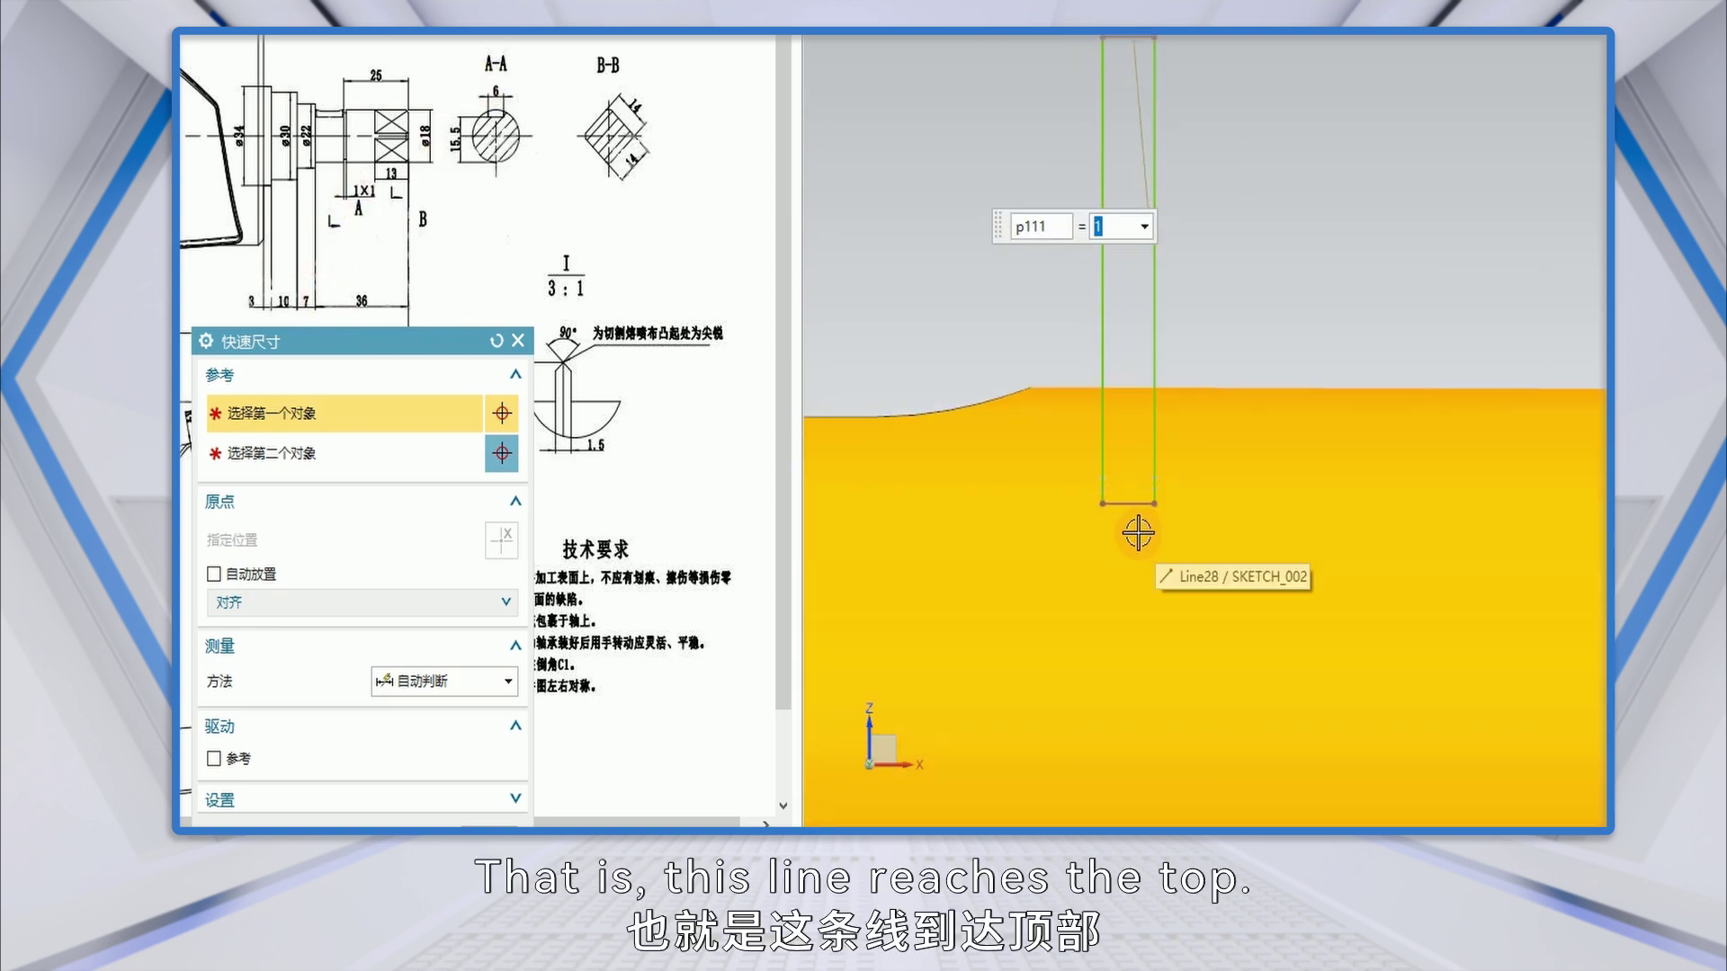
left_click(1152, 483)
scroll(1176, 414, "down", 5)
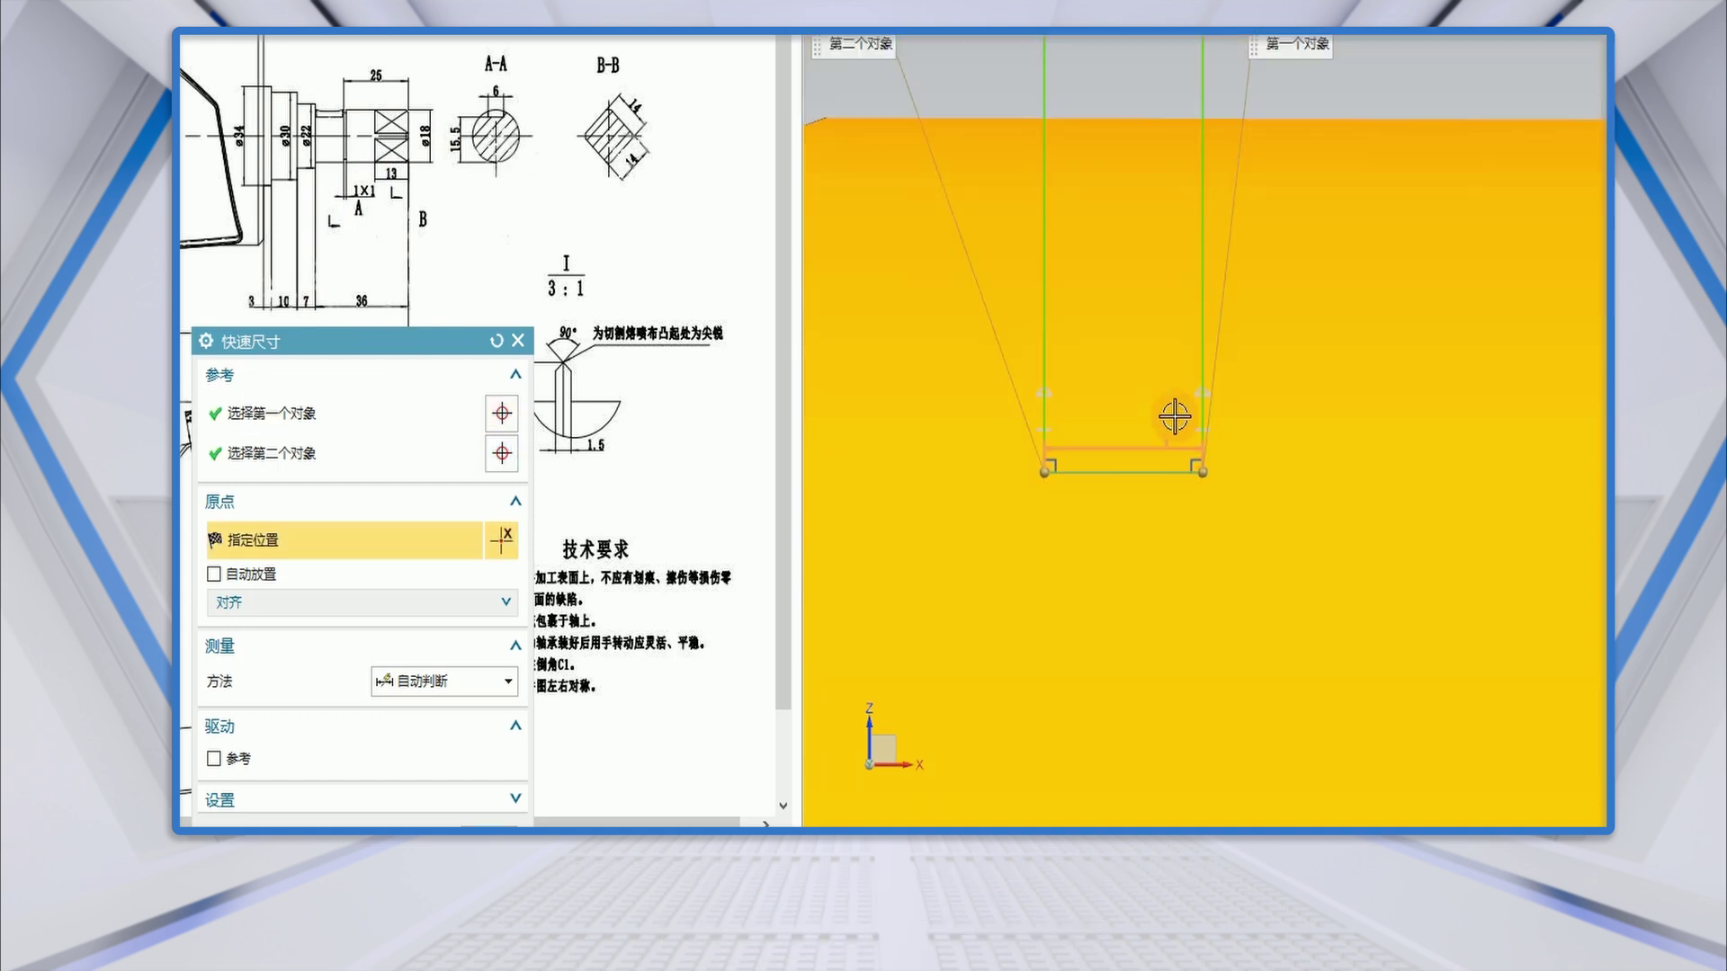
left_click(1184, 415)
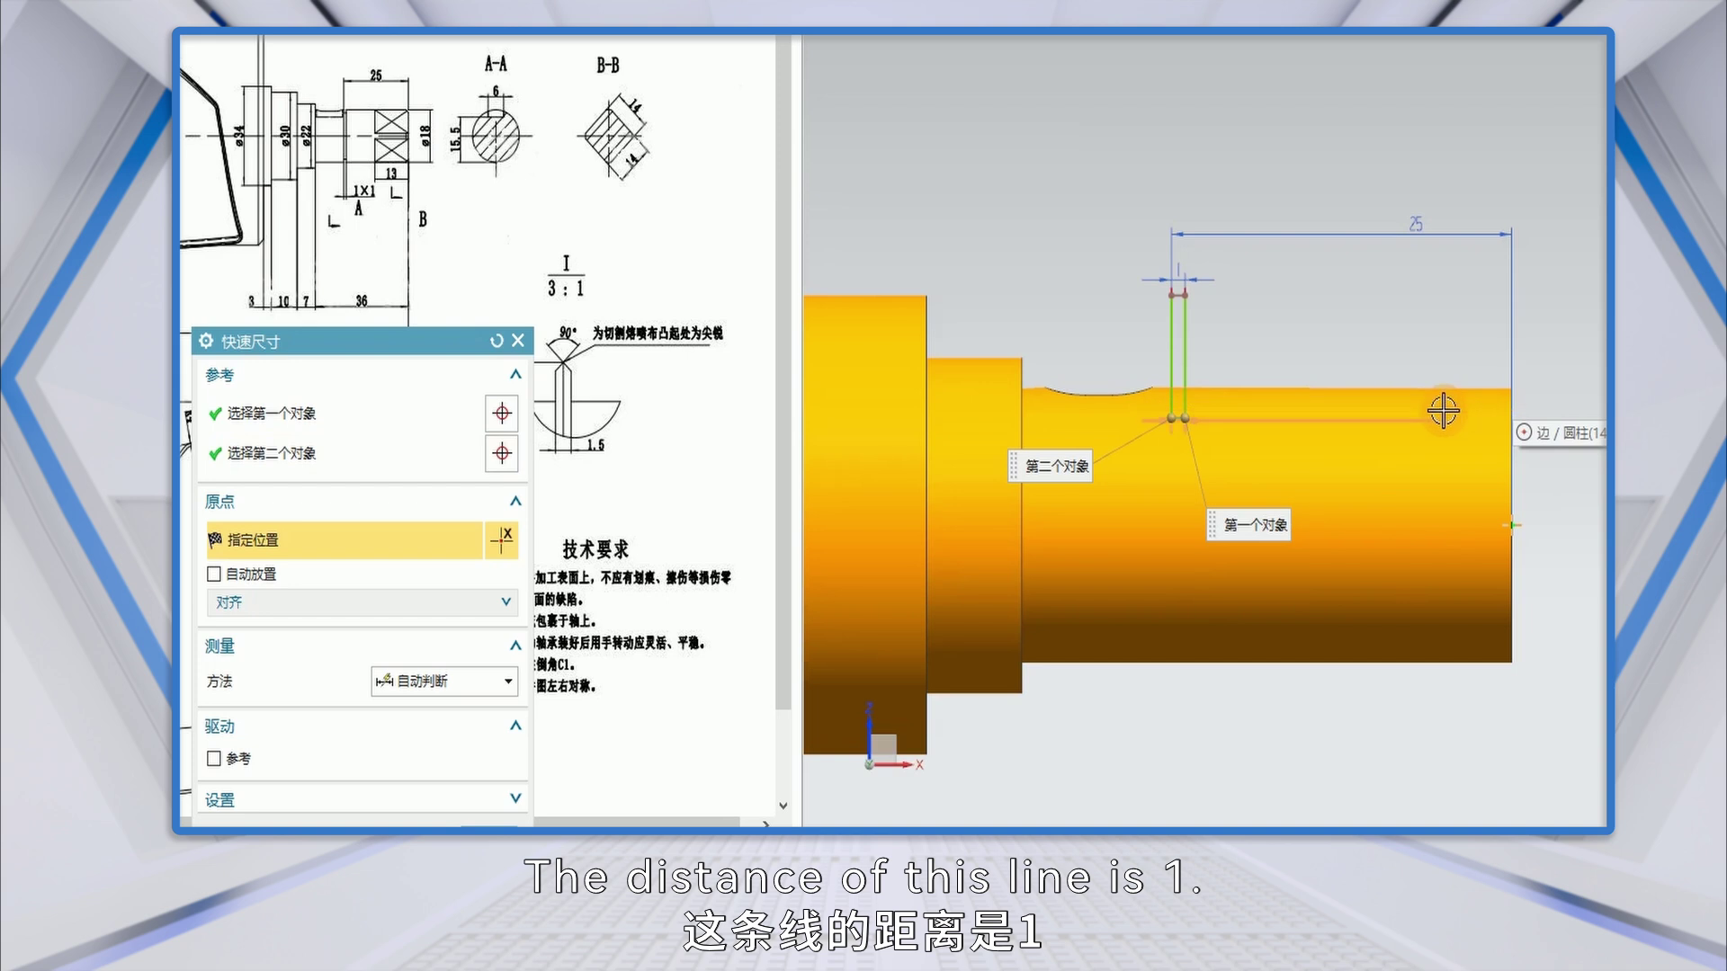
scroll(1336, 443, "down", 2)
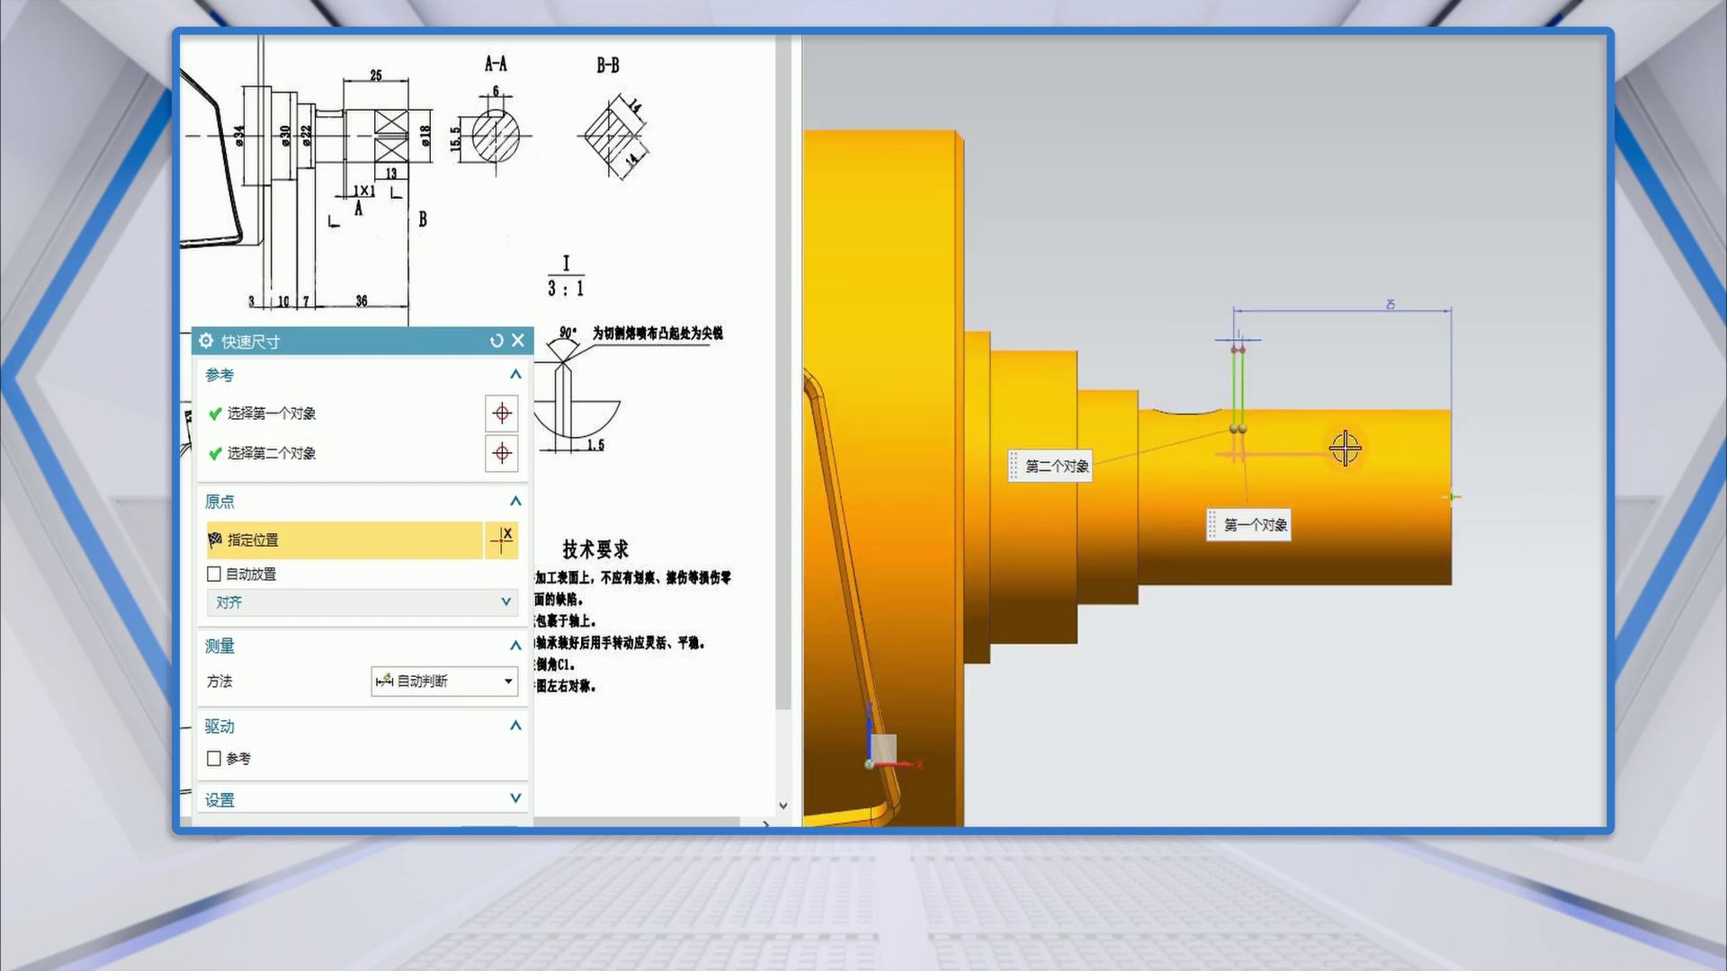
scroll(1333, 451, "down", 2)
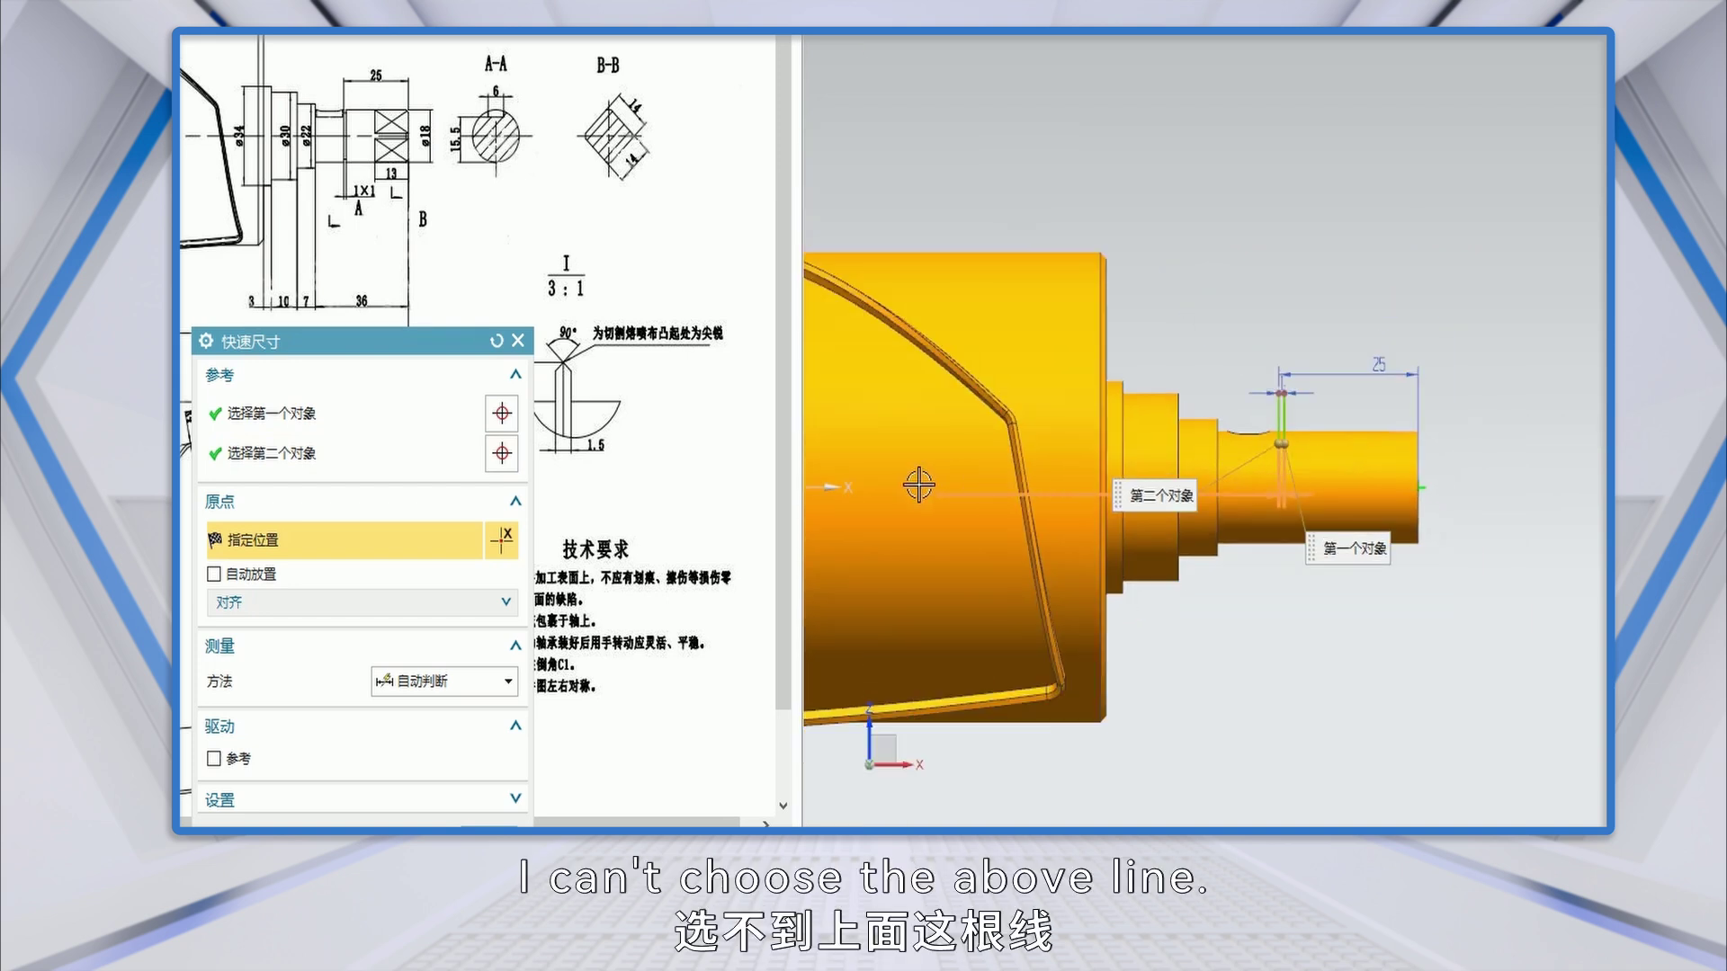
left_click(832, 489)
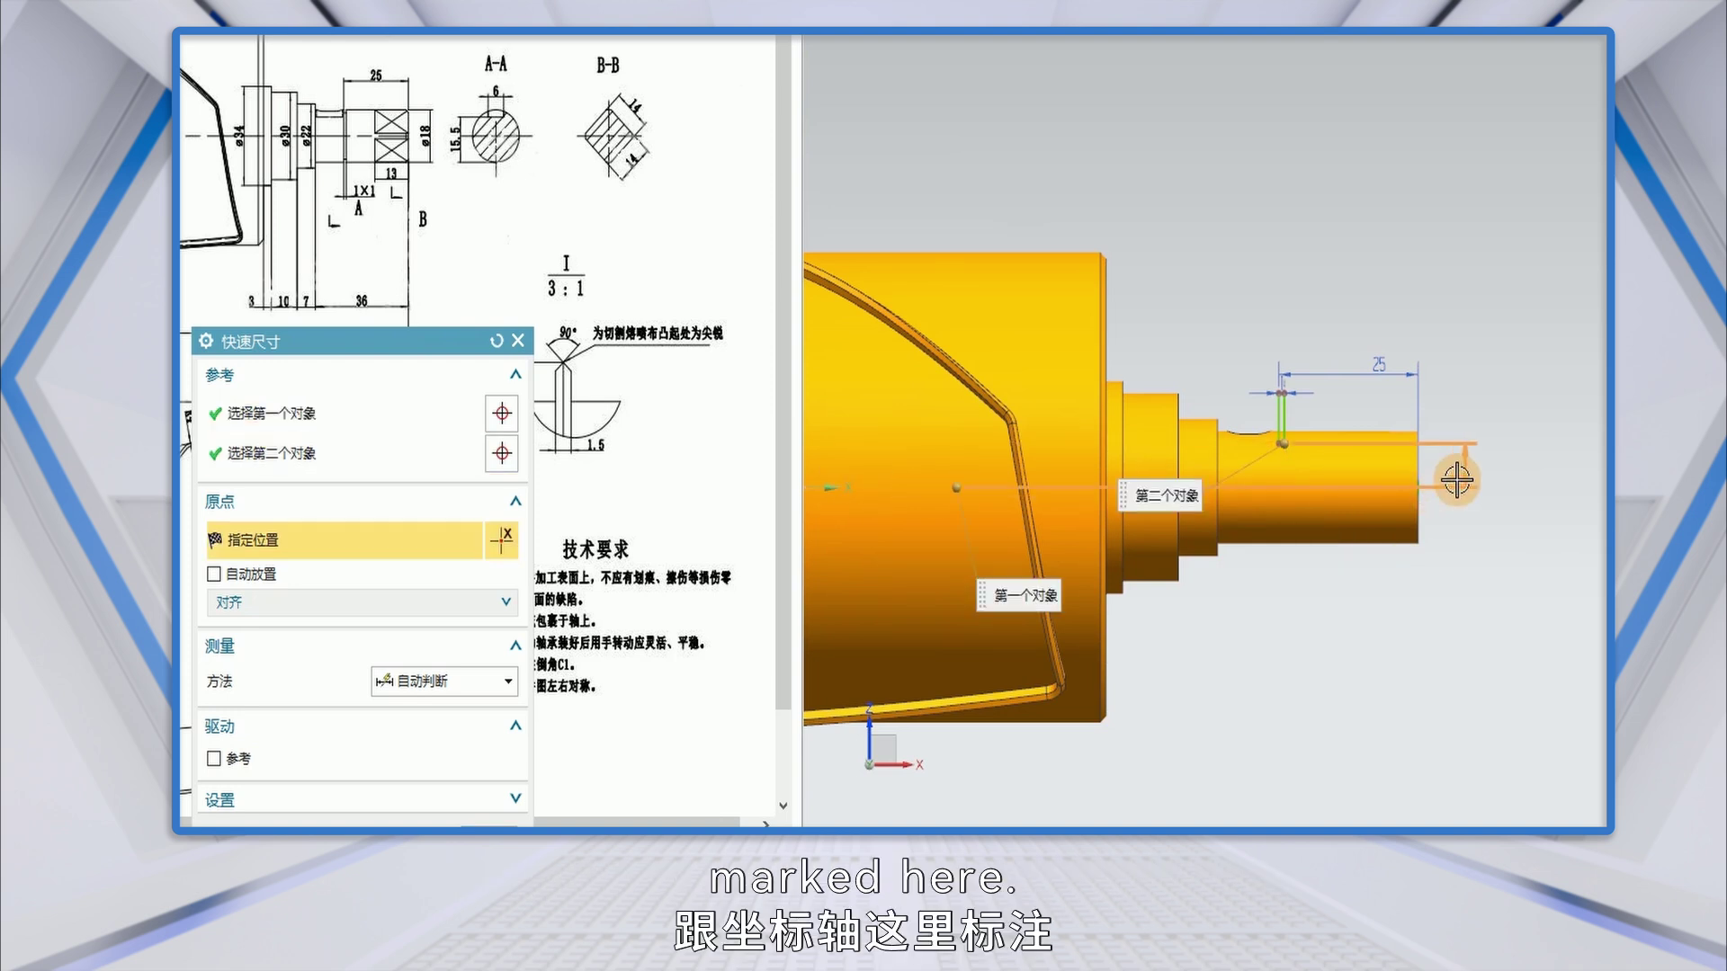
scroll(1458, 452, "up", 2)
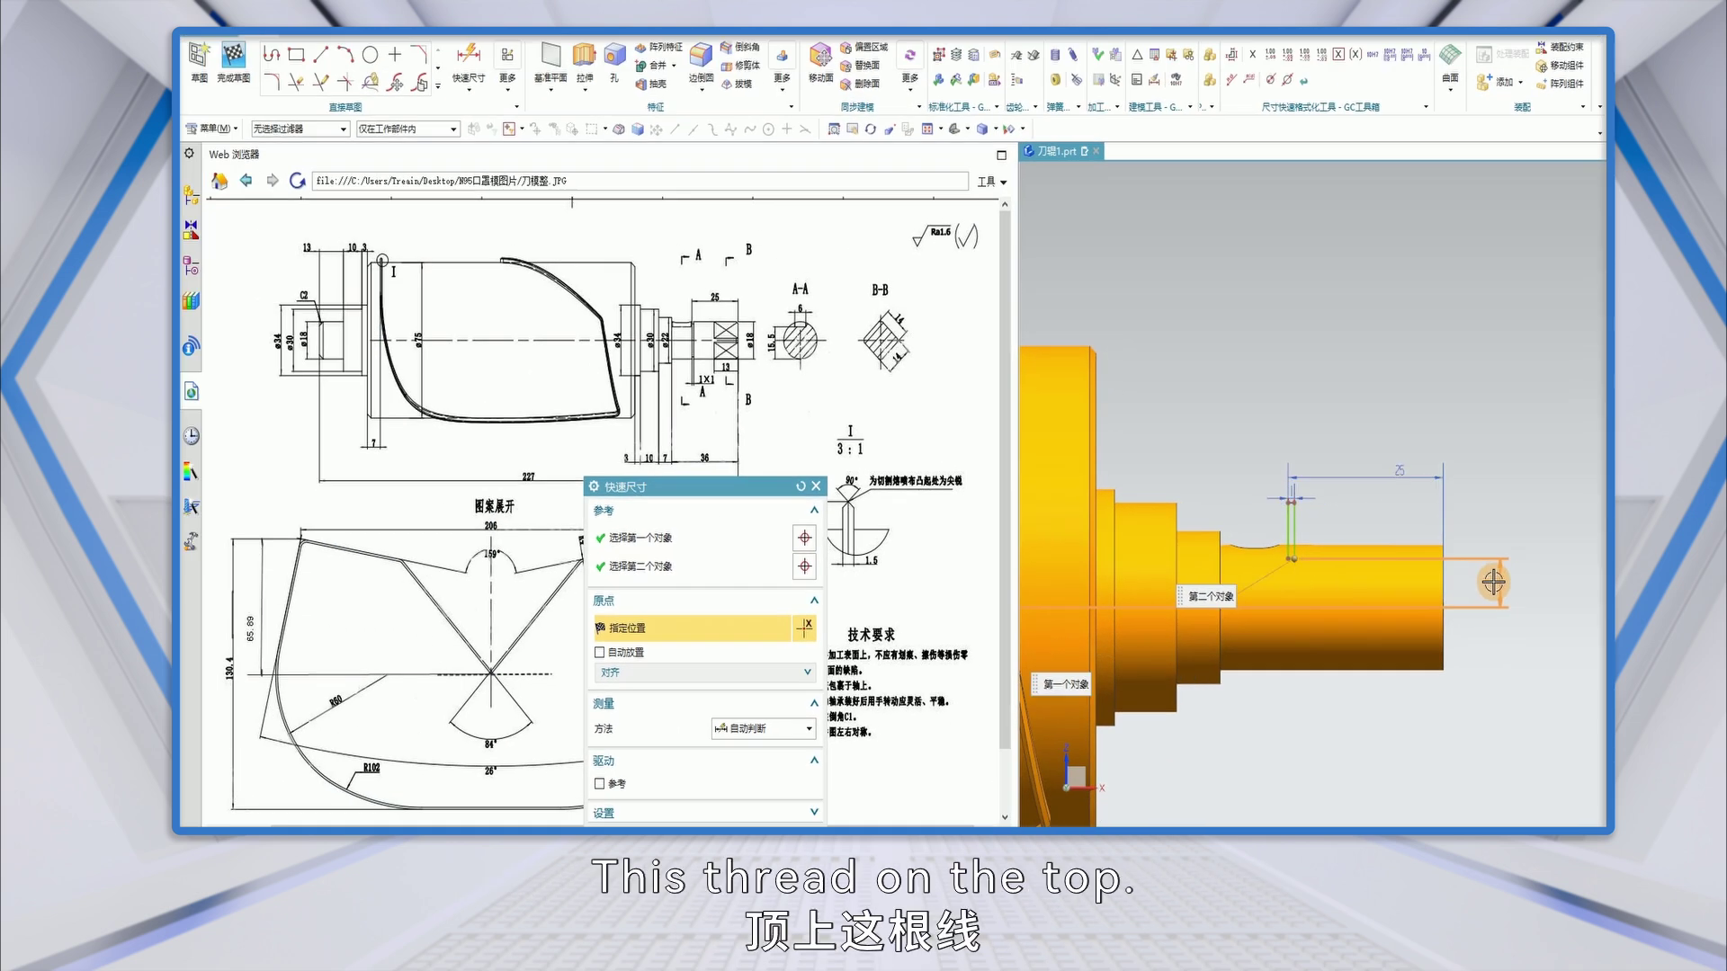
left_click(1493, 583)
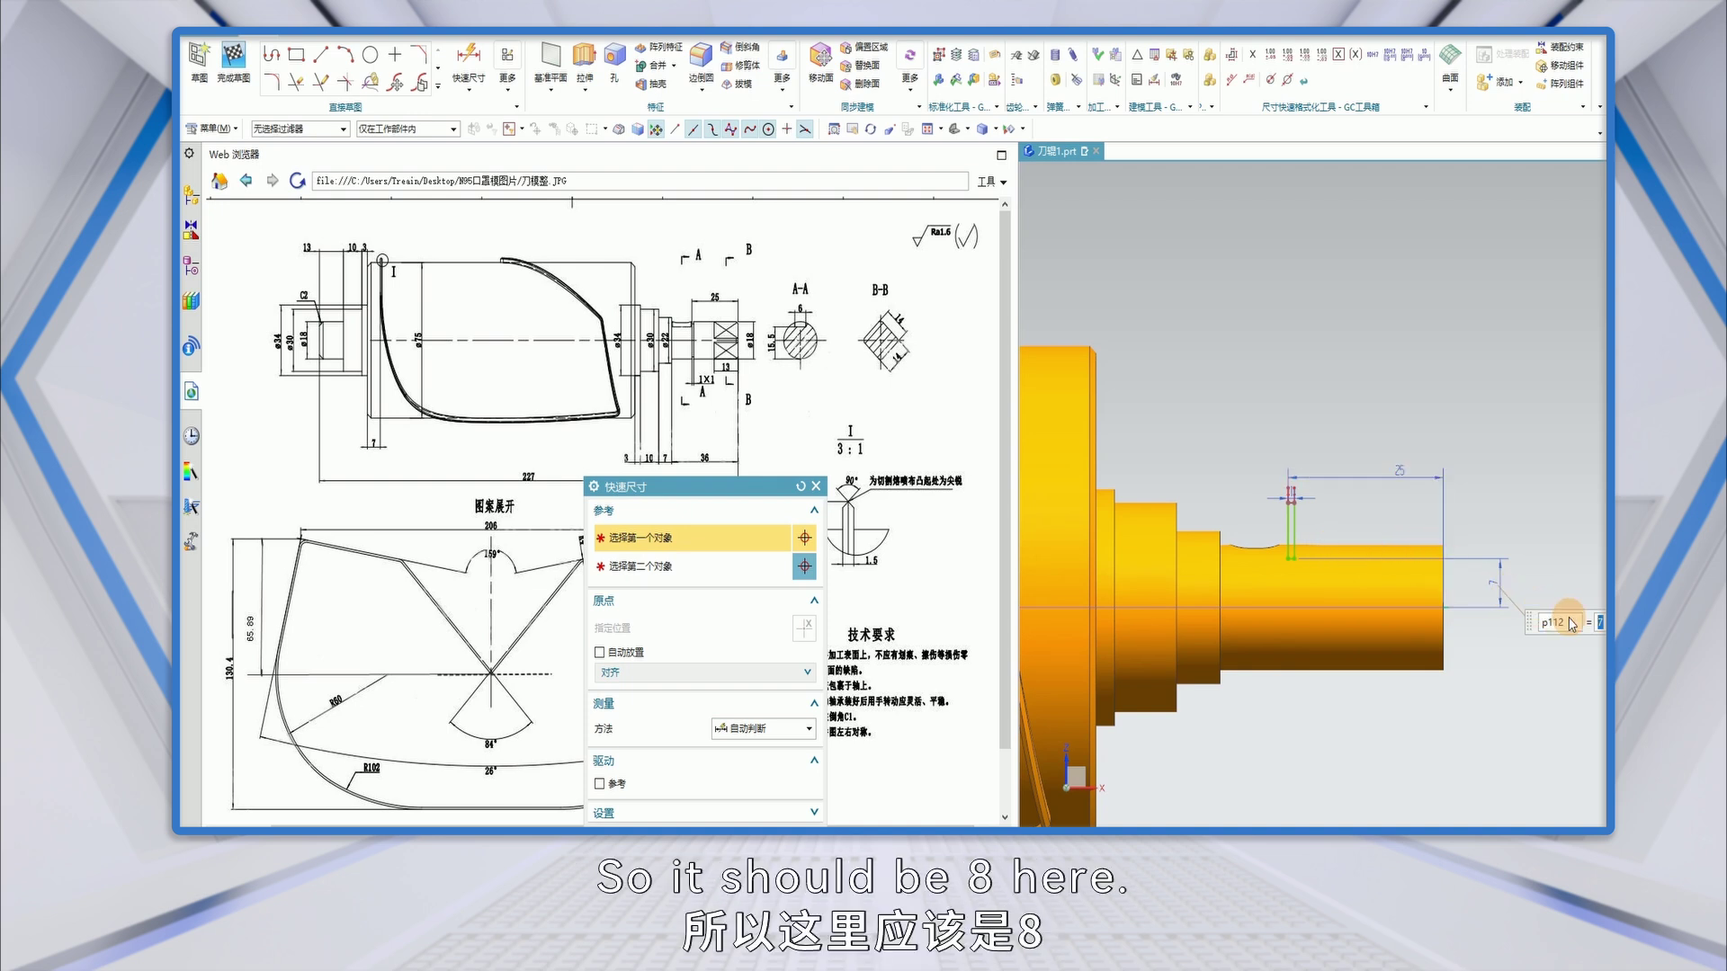
key("Return")
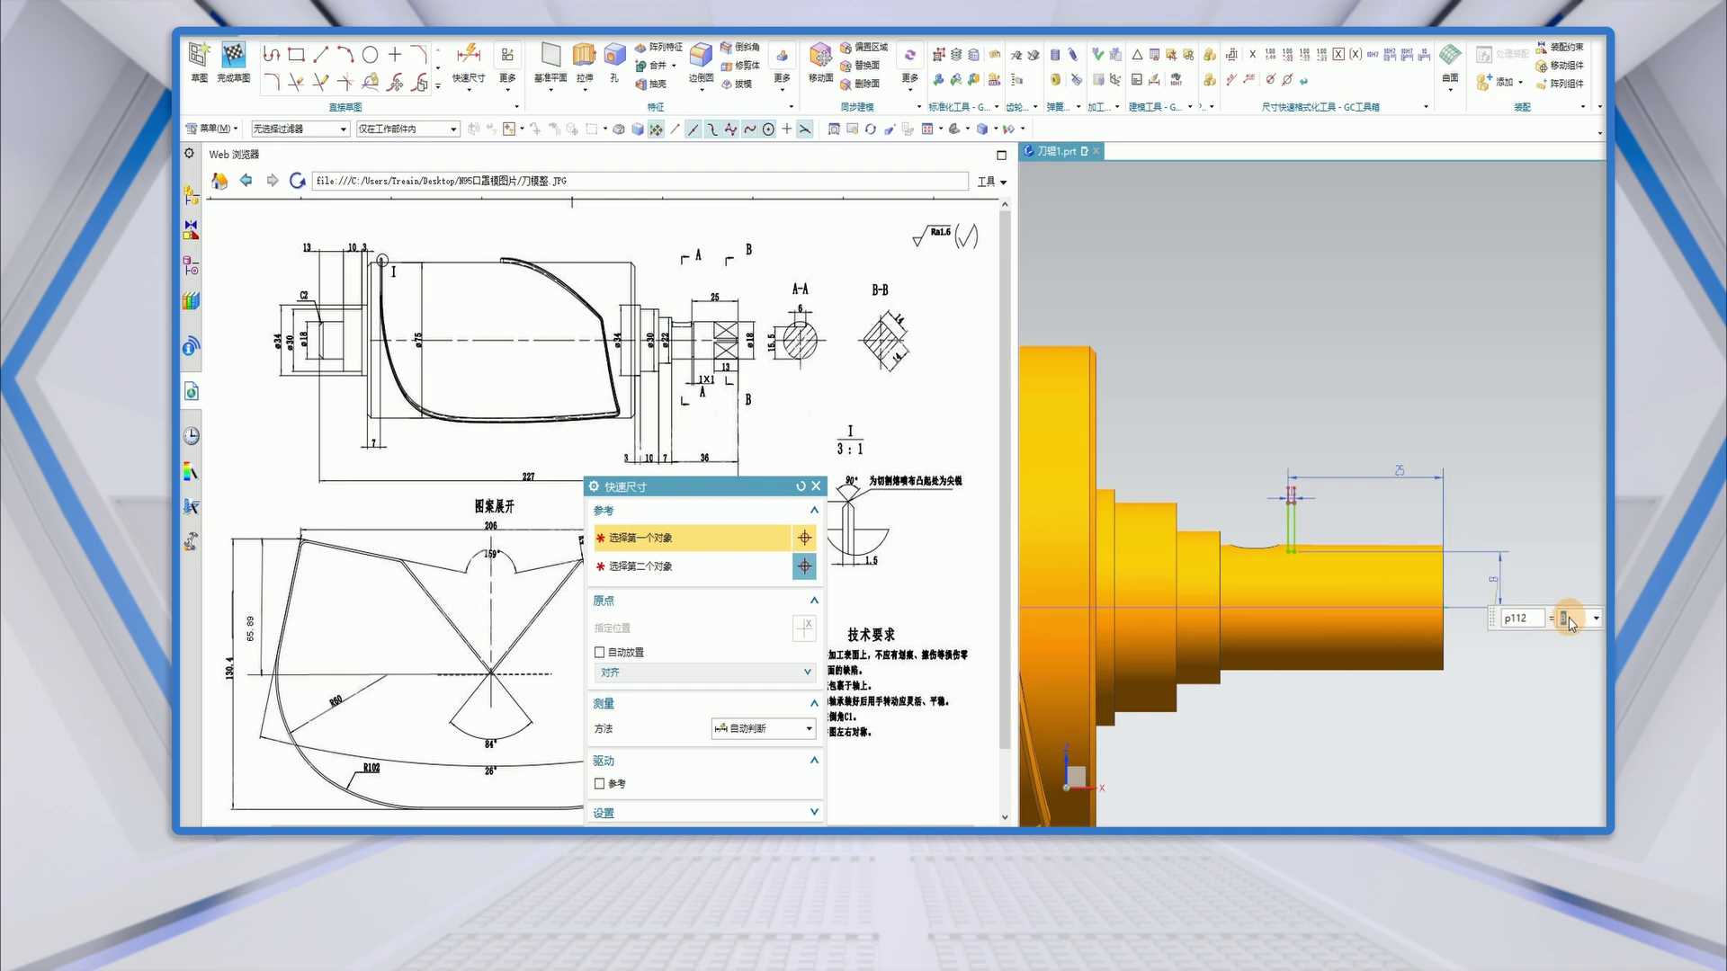
left_click(816, 487)
scroll(1340, 584, "up", 3)
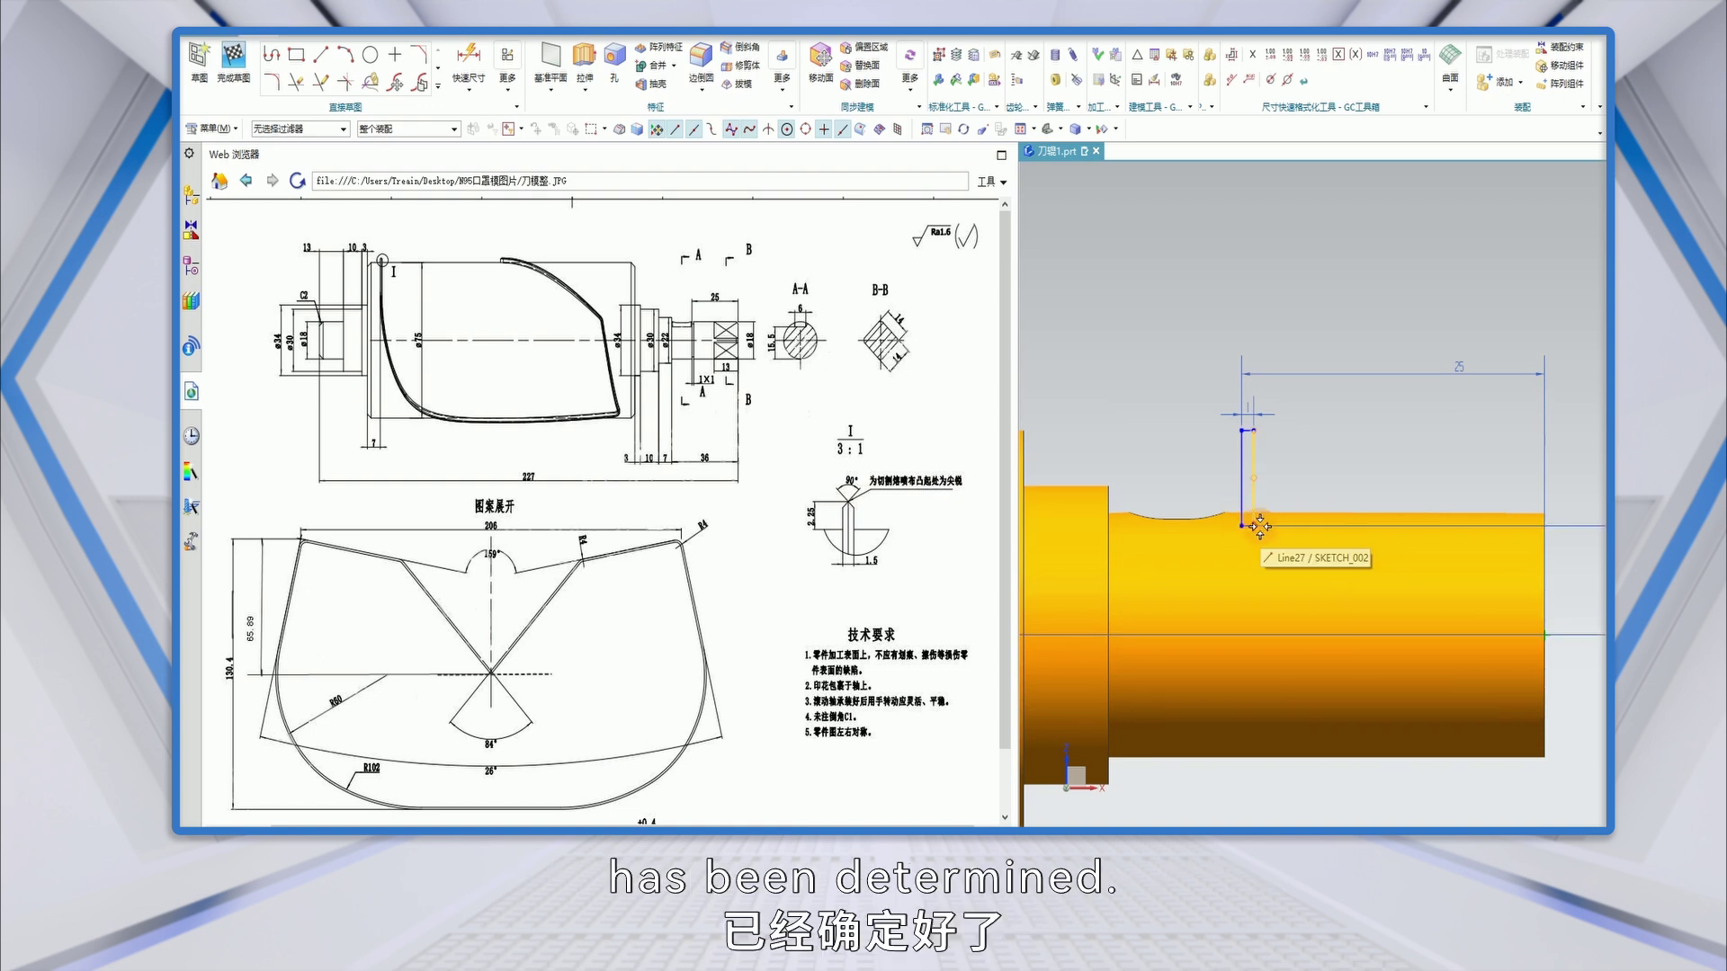
left_click(235, 61)
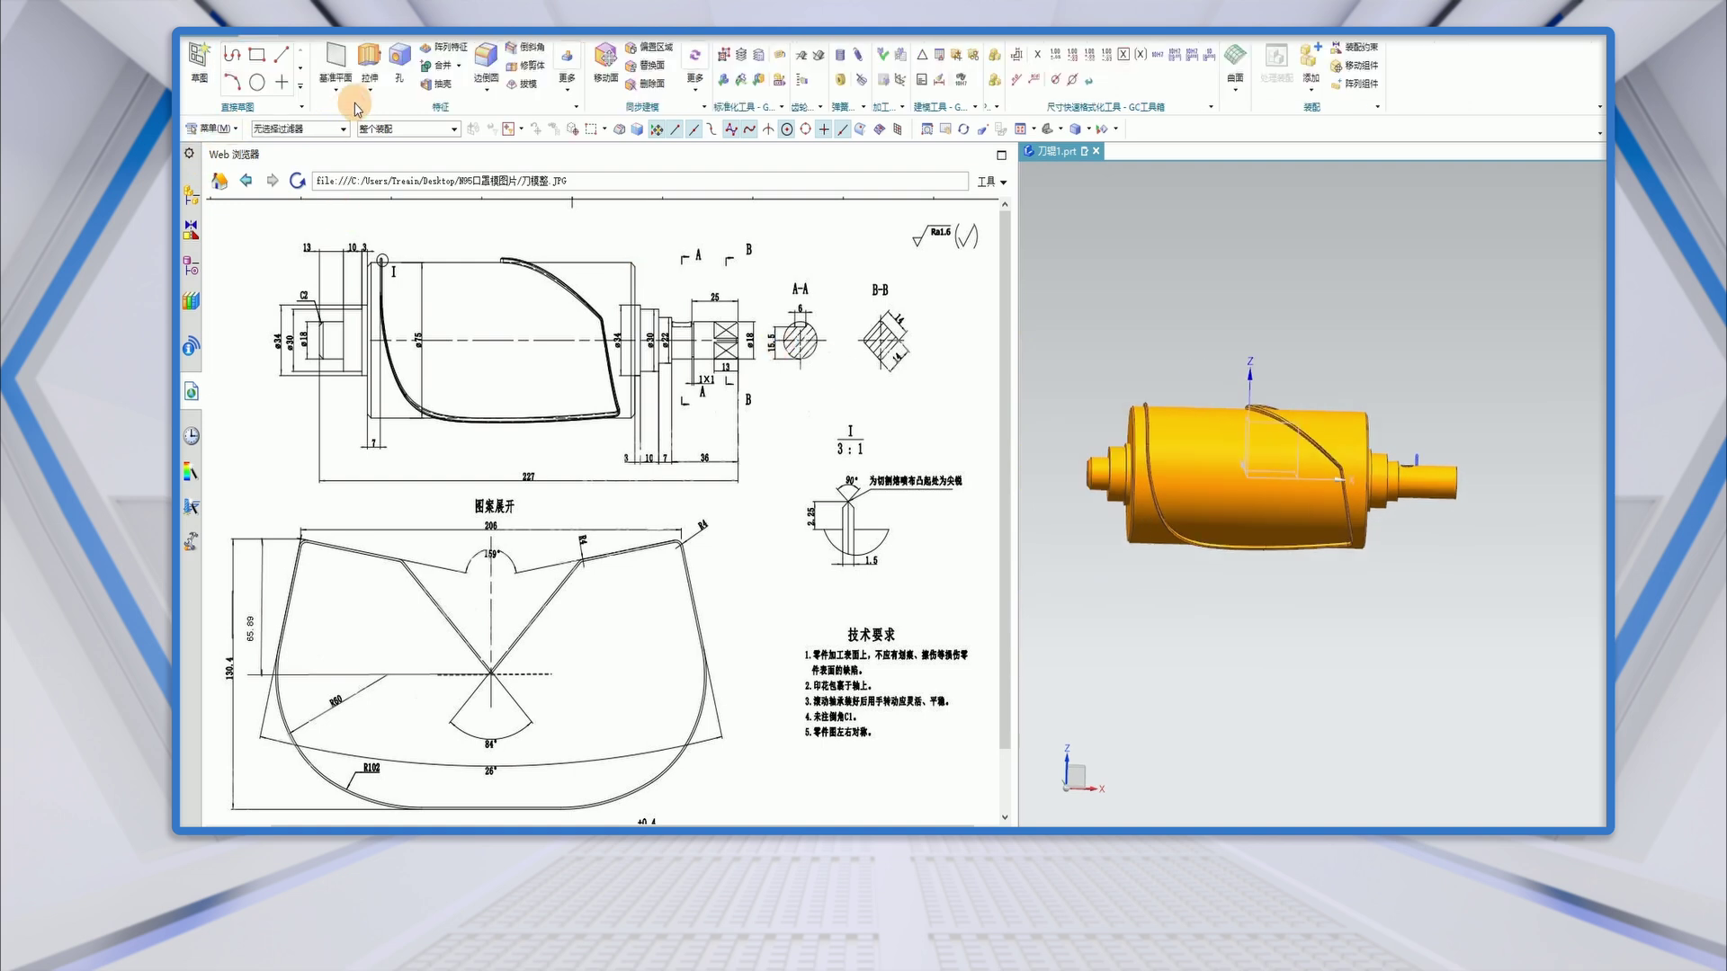
Revolve the groove sketch 360° about the X axis and subtract it from the roller body.
left_click(370, 94)
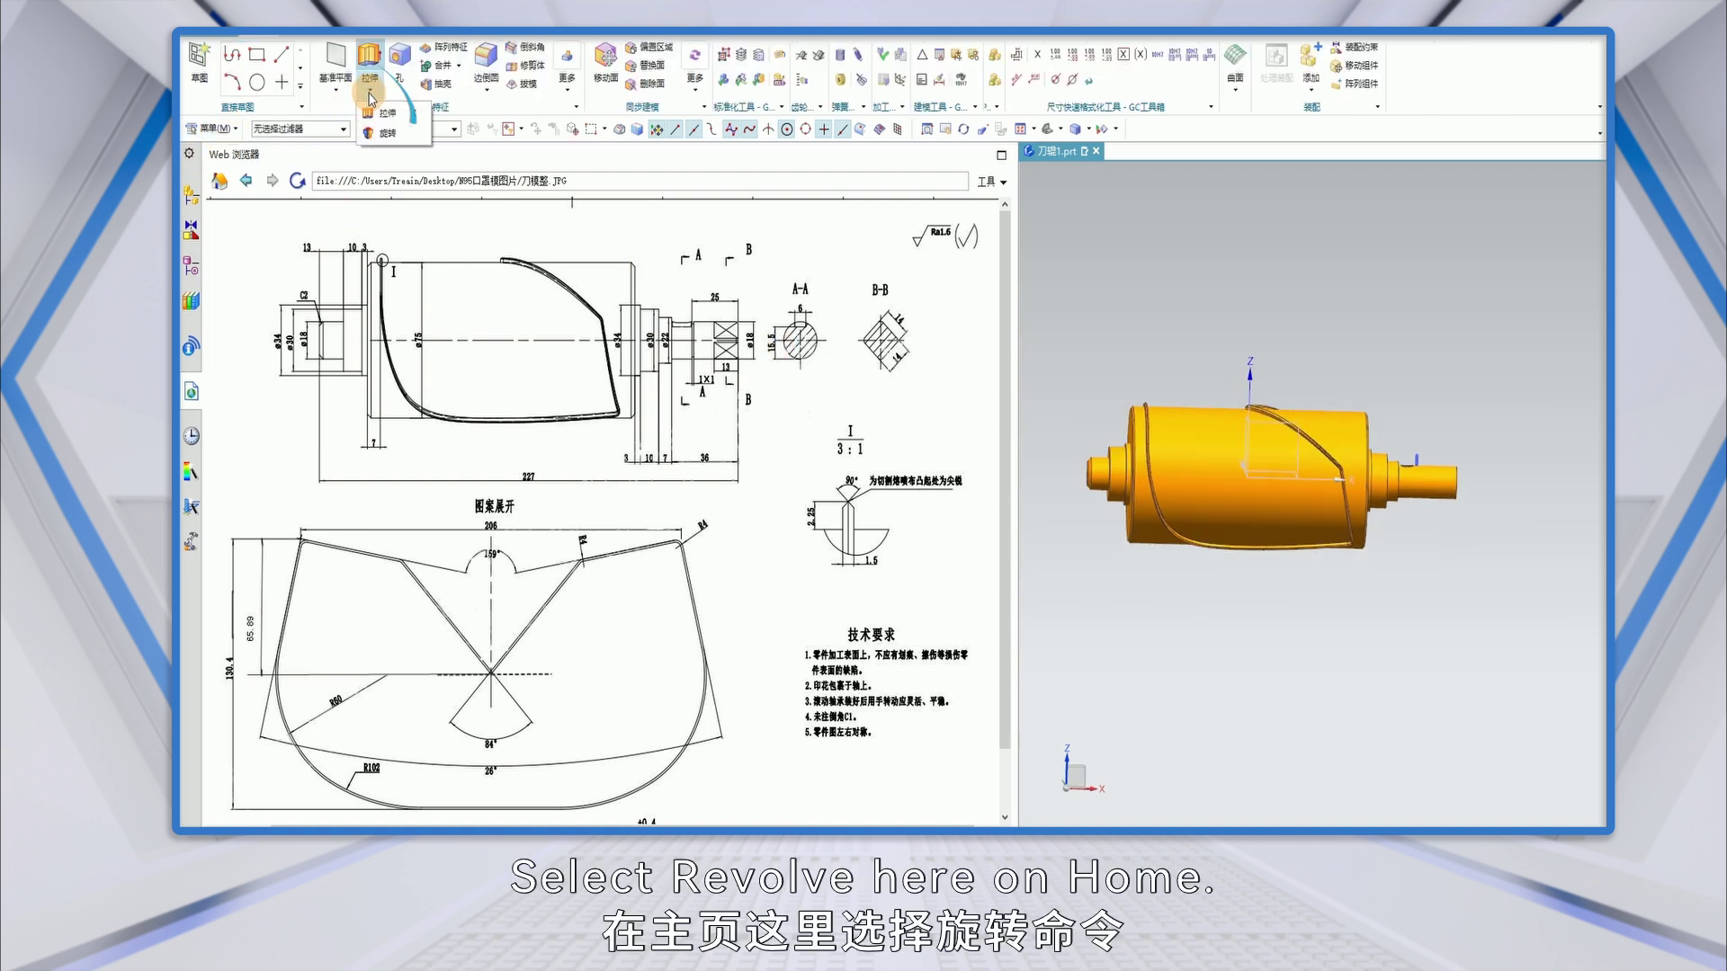
left_click(389, 135)
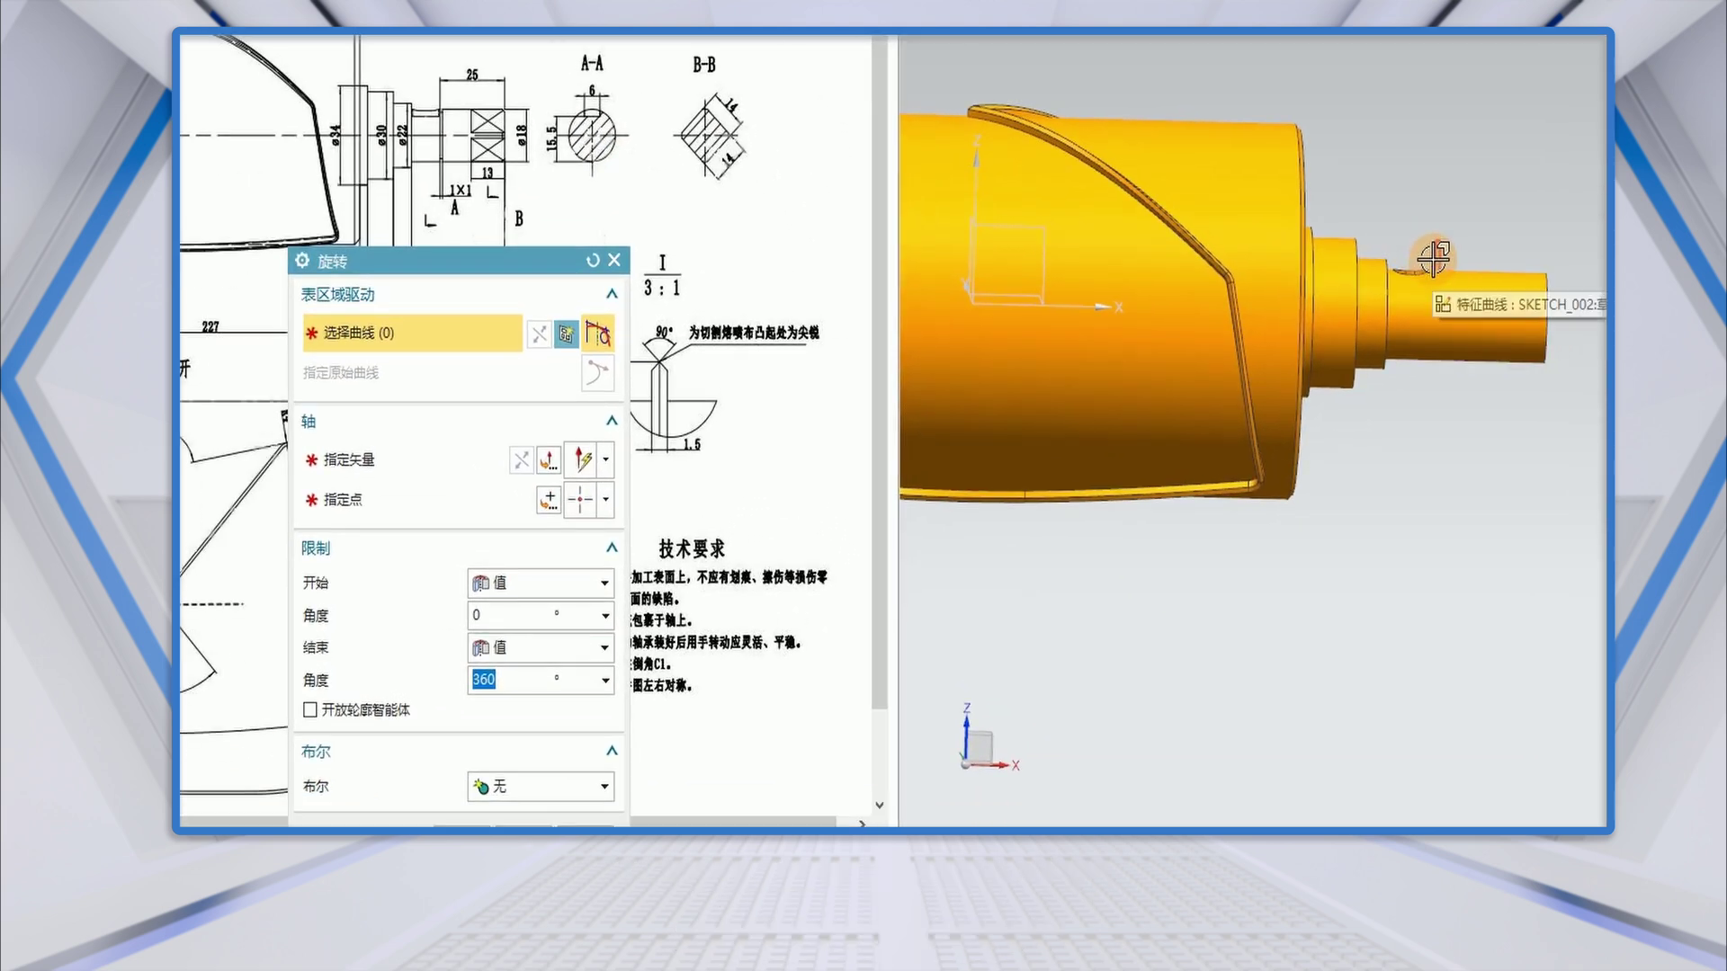
left_click(1433, 258)
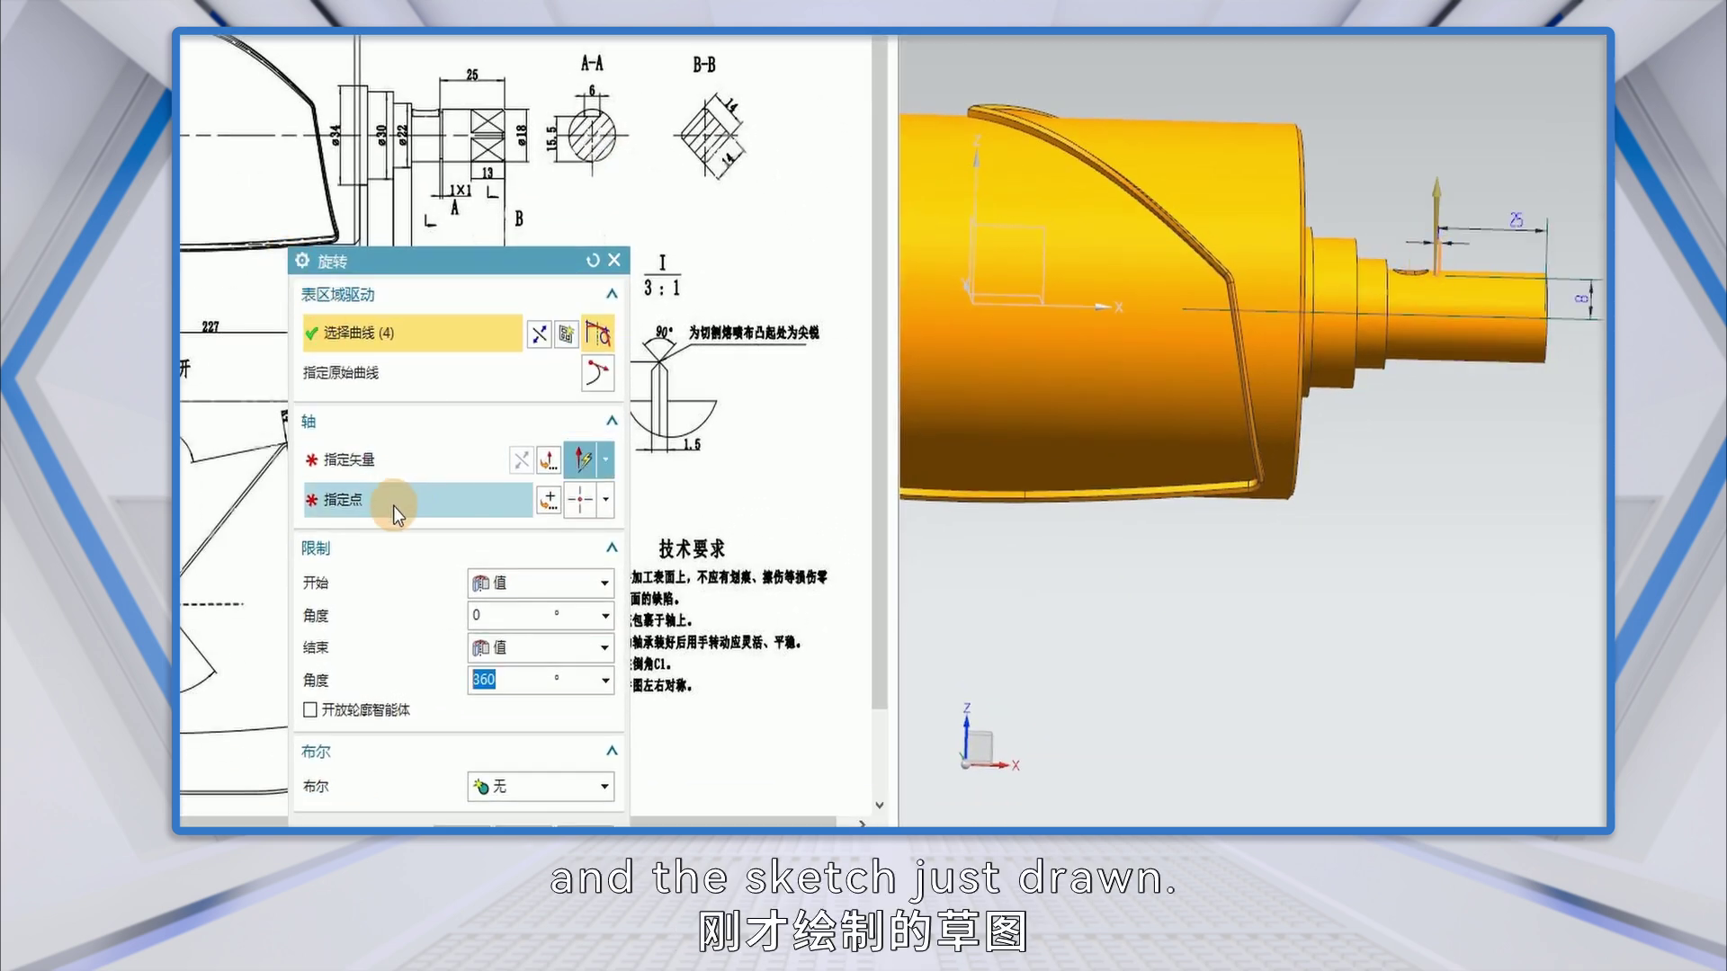
left_click(396, 467)
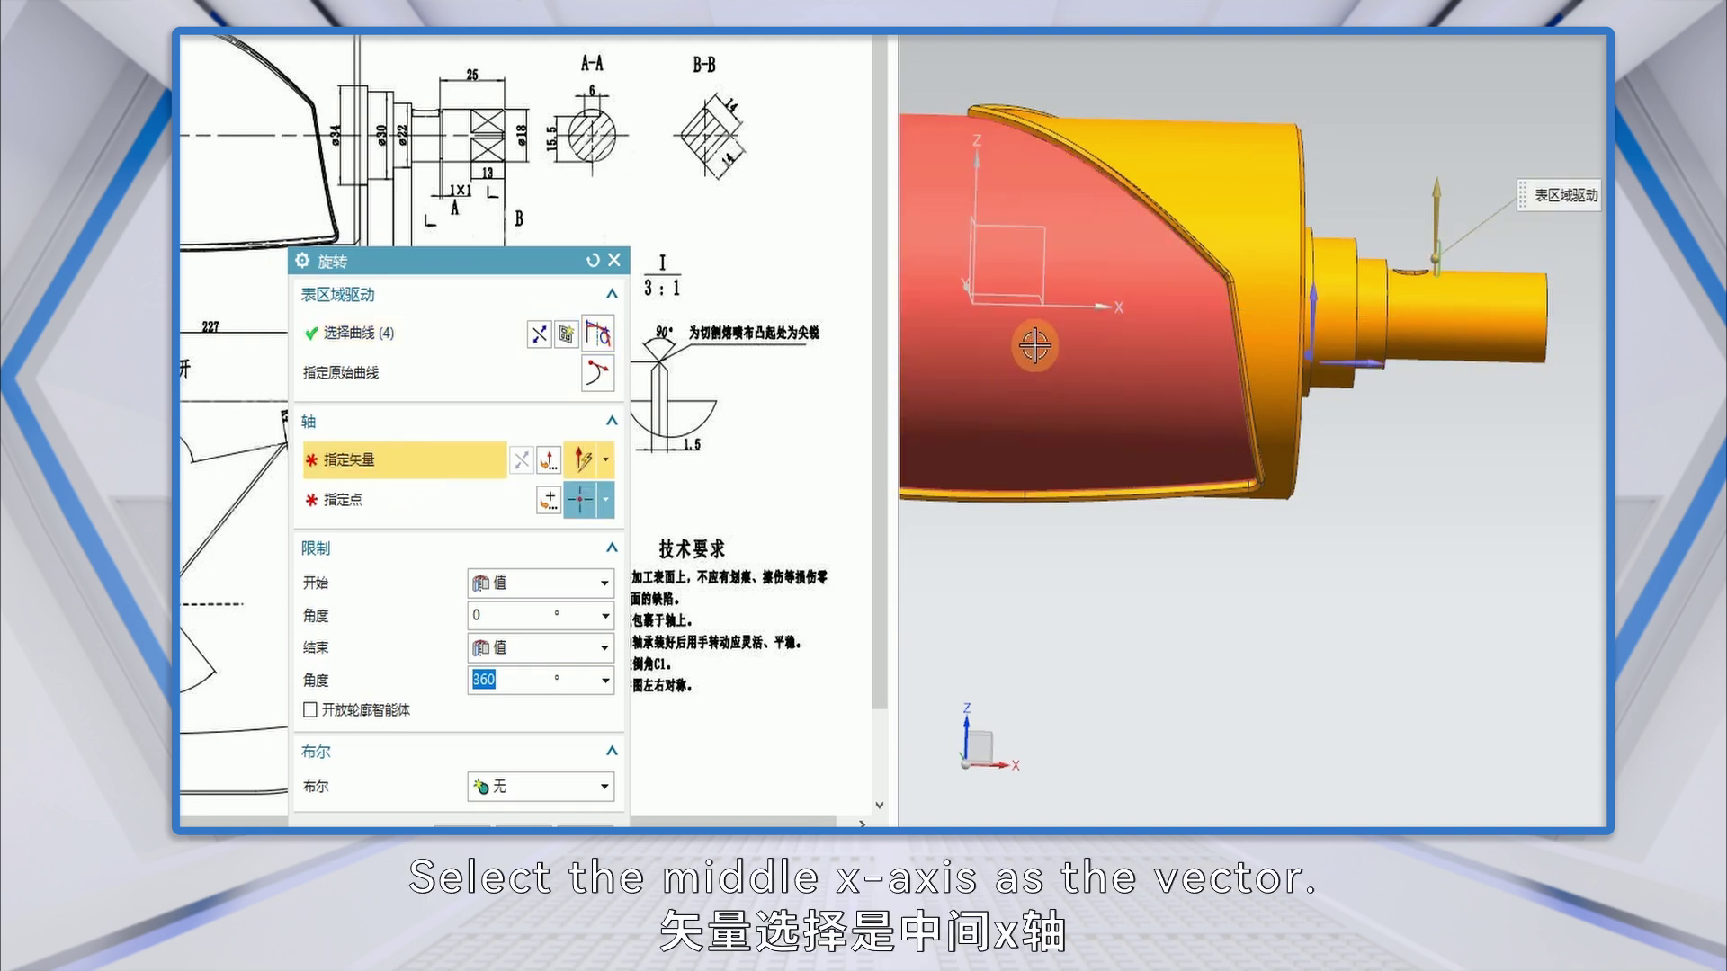
left_click(1080, 306)
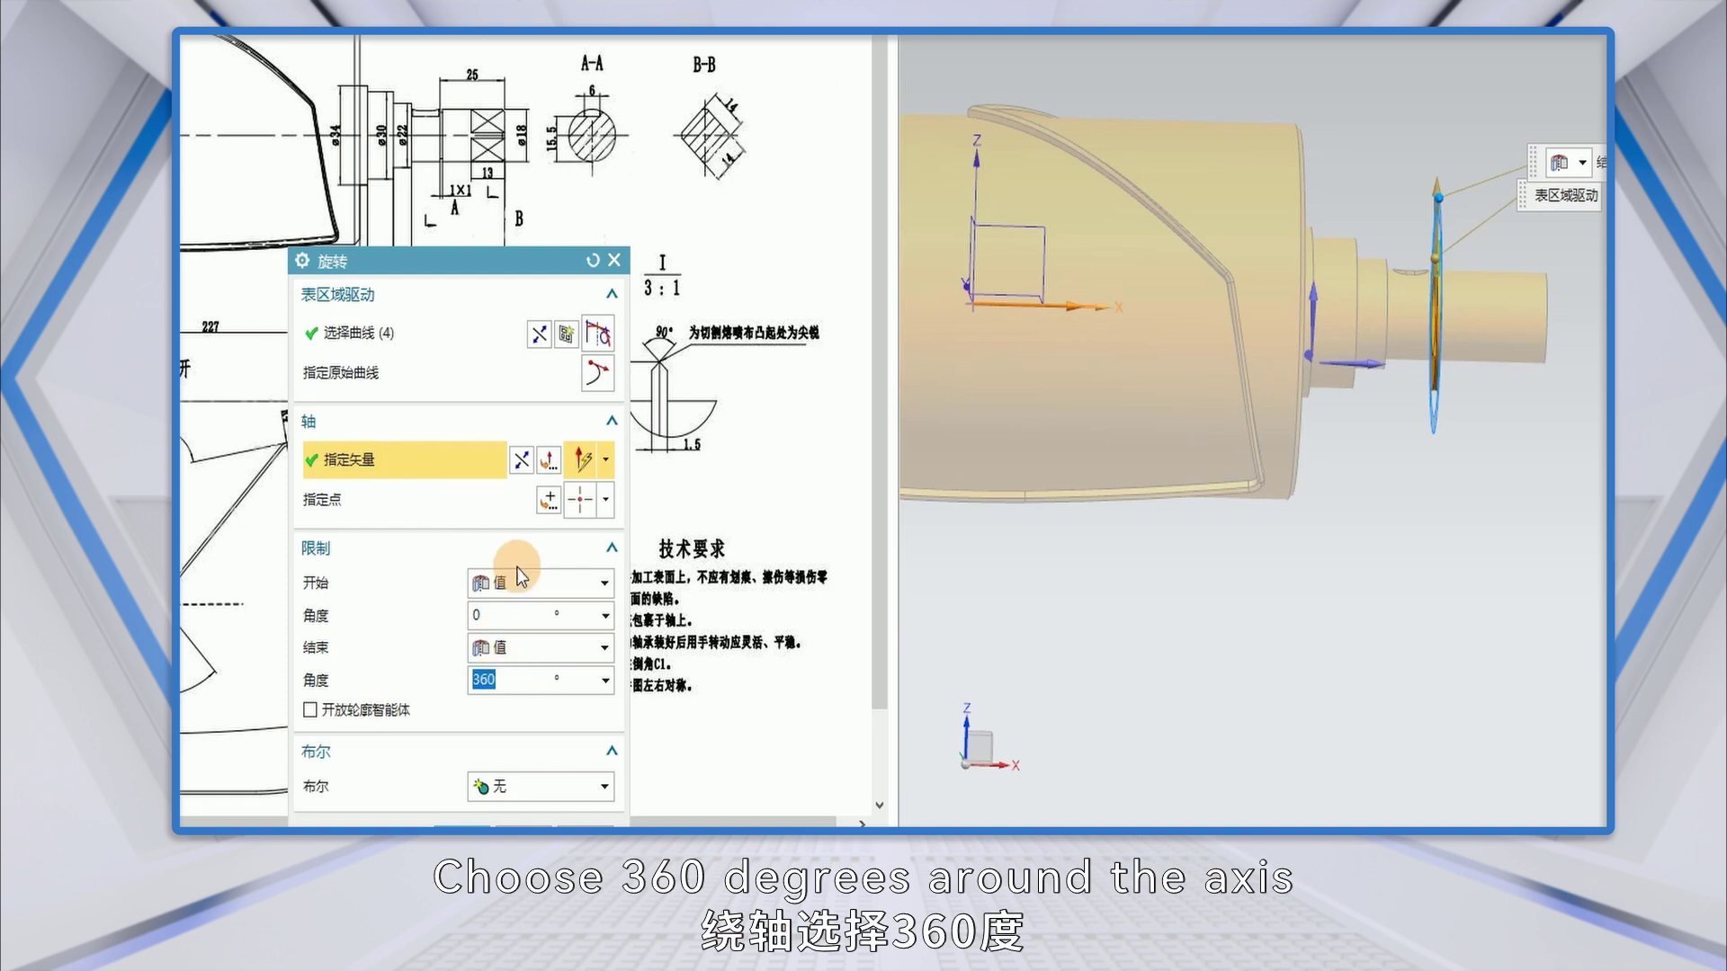
left_click_drag(544, 266, 565, 36)
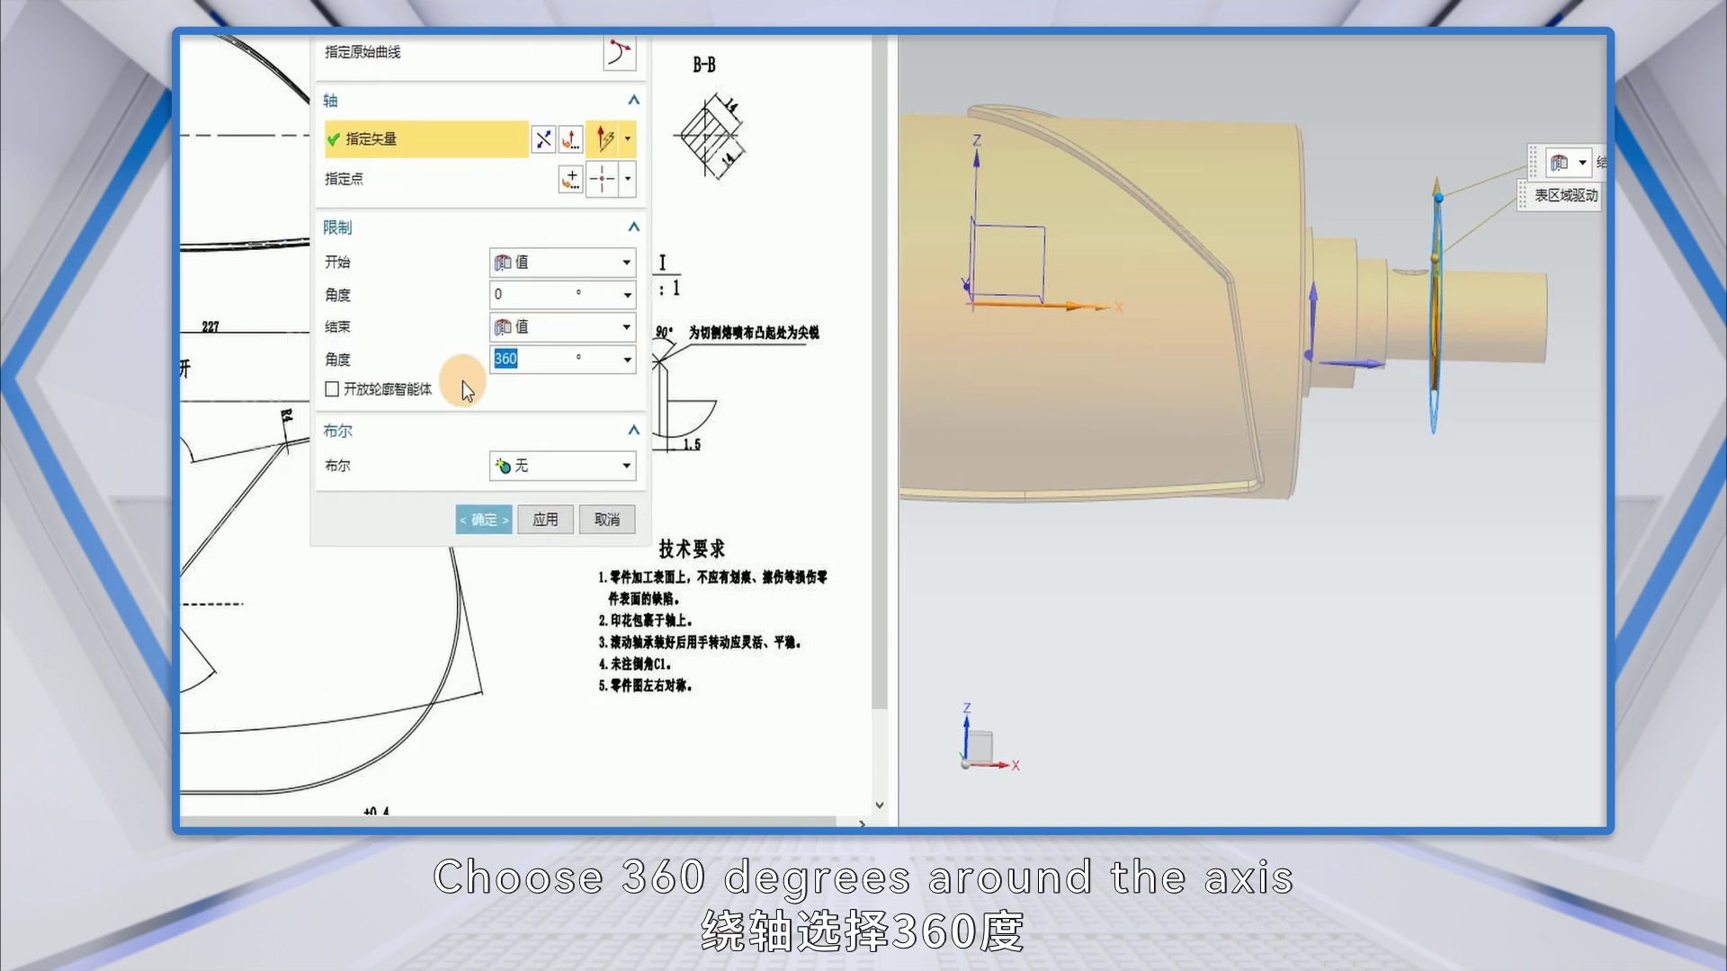
left_click(626, 468)
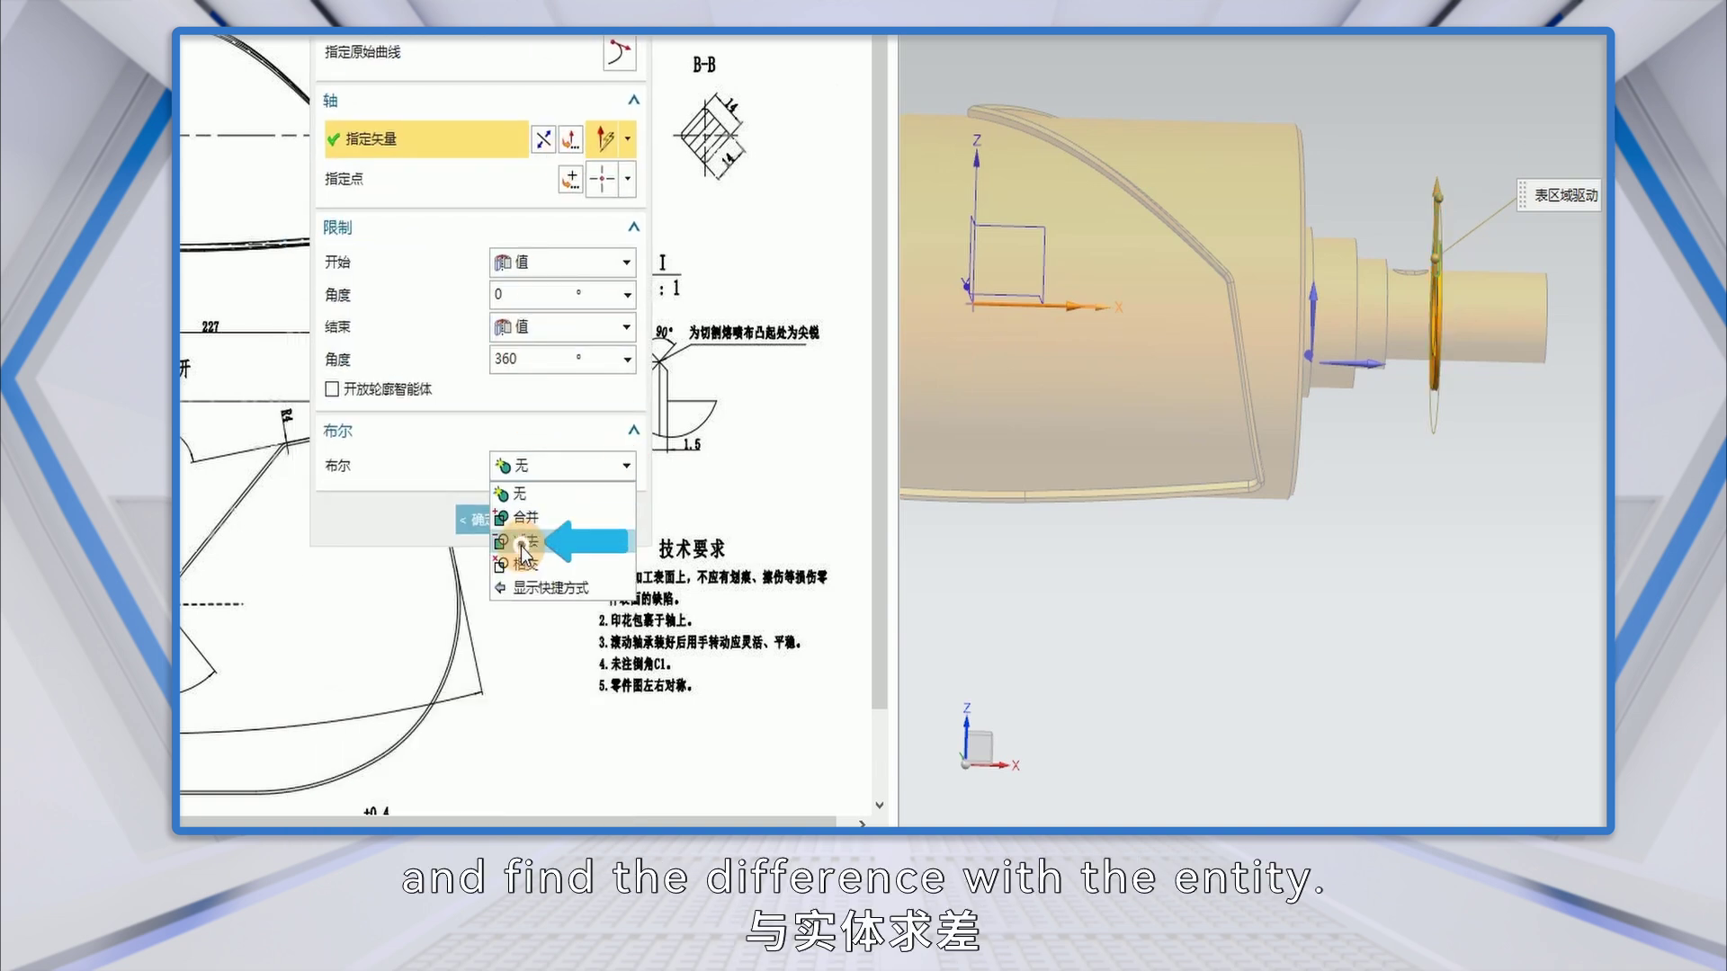
left_click(521, 546)
left_click(483, 559)
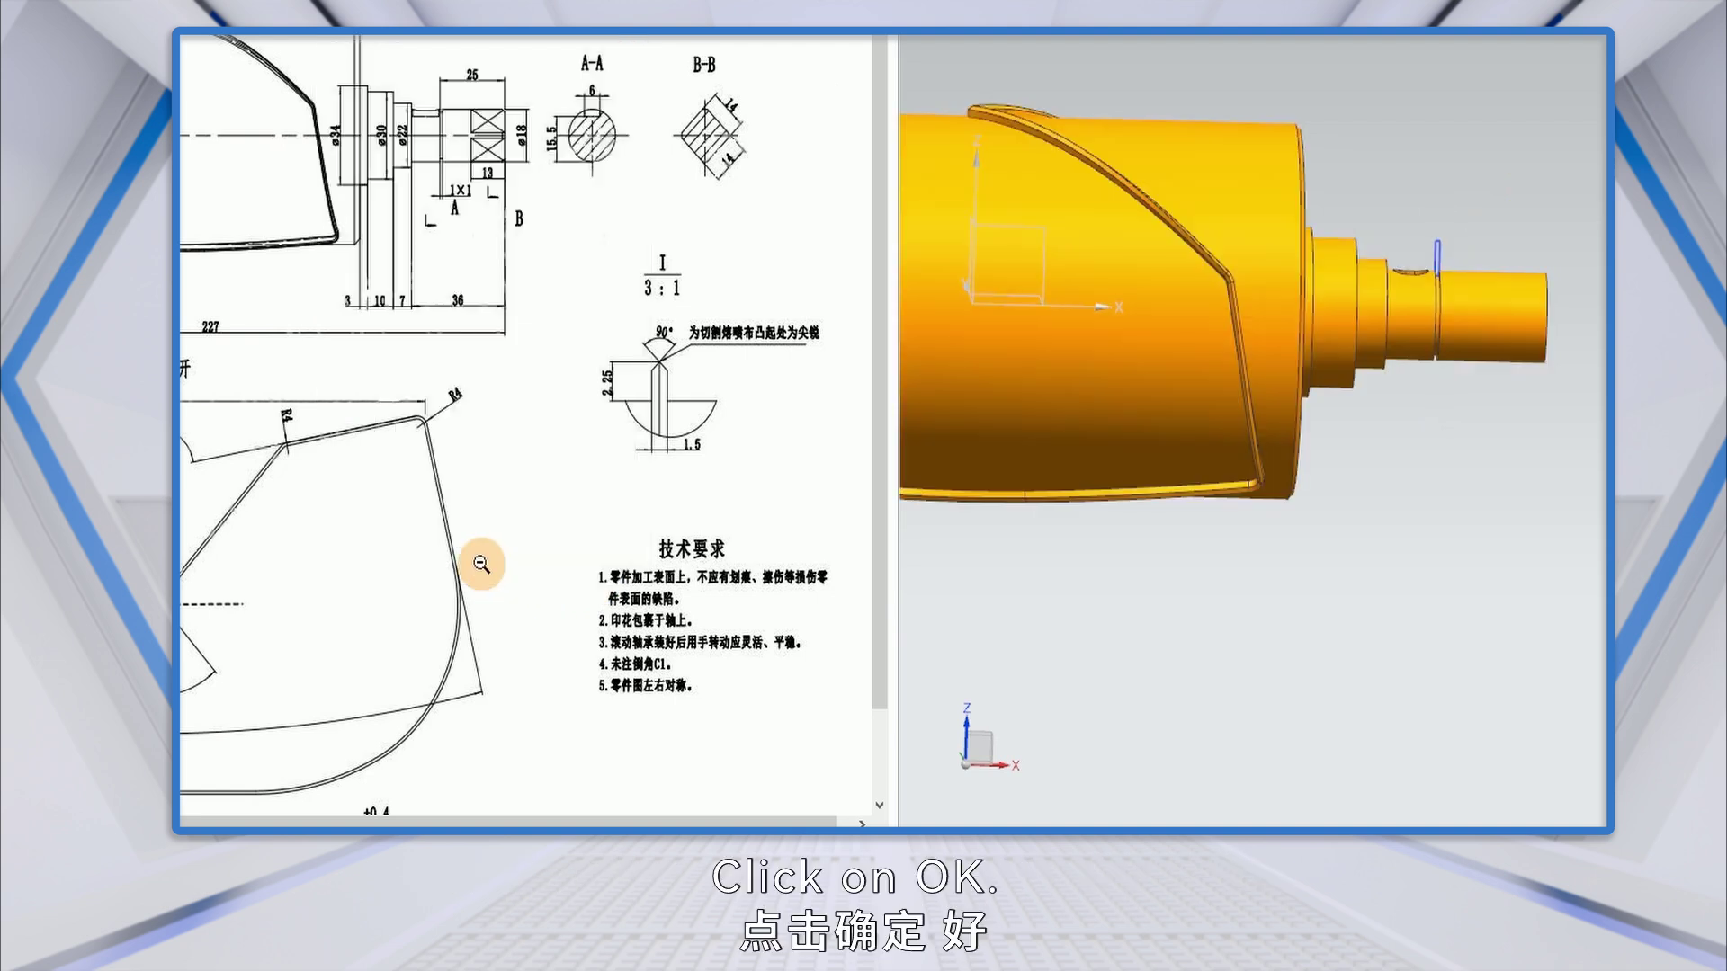
Hide the groove sketch on the 18 mm shaft.
right_click(1439, 248)
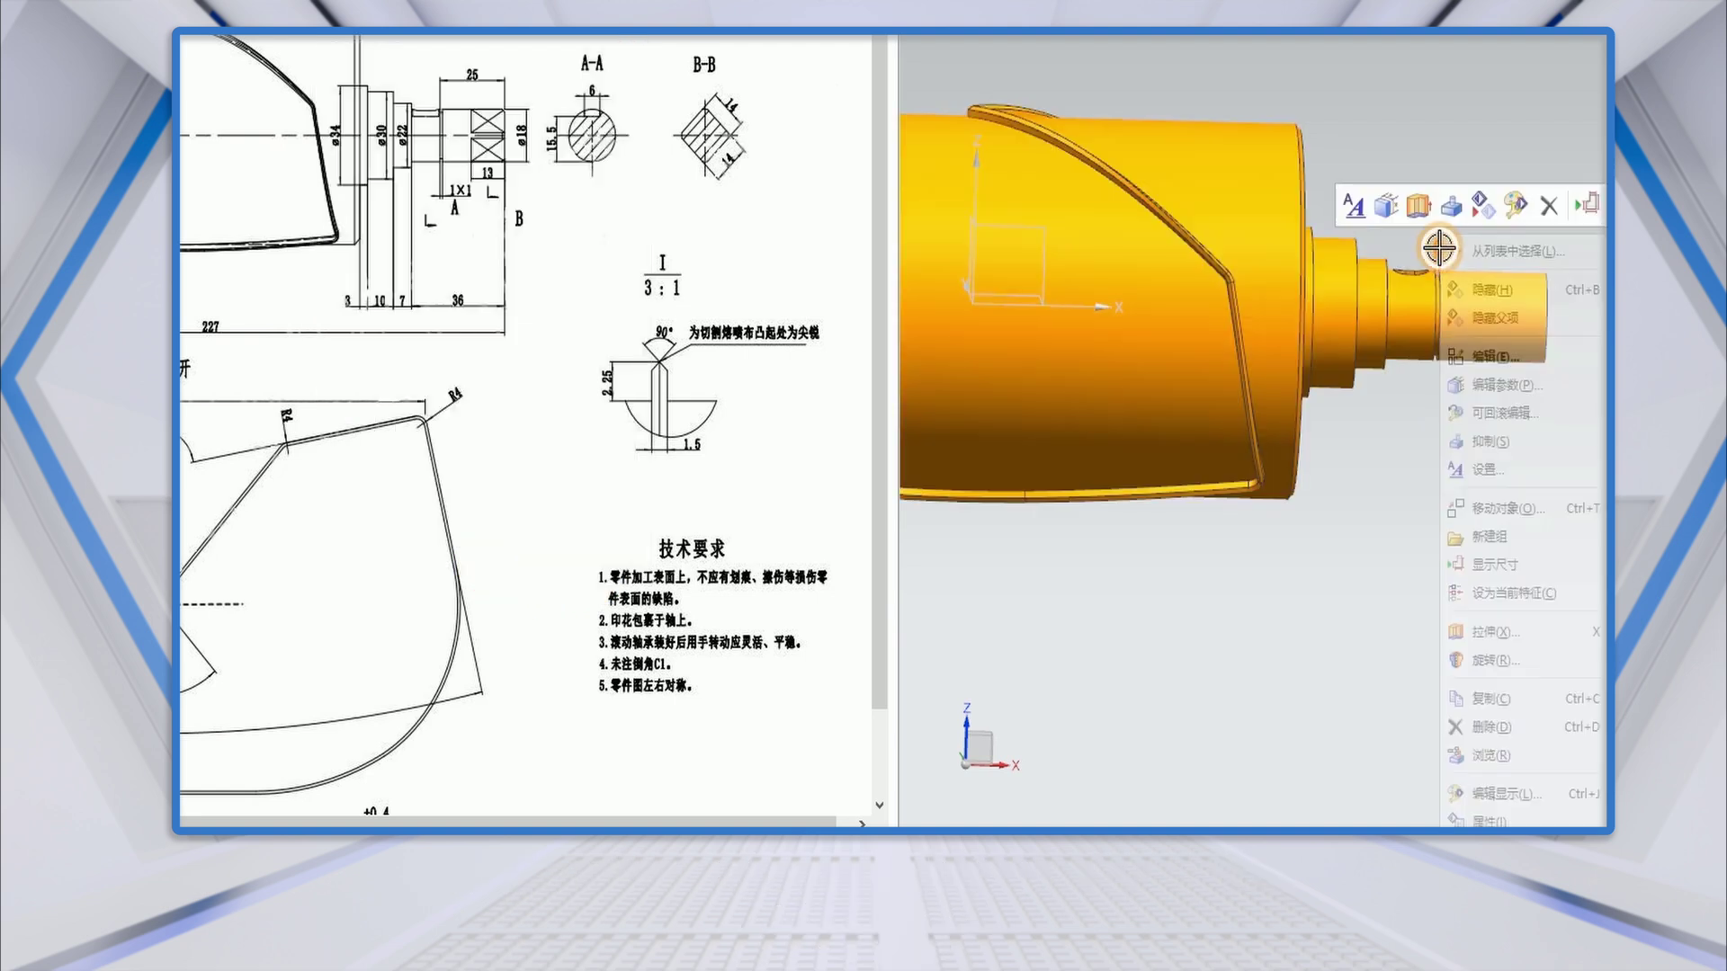
left_click(1480, 279)
scroll(1572, 374, "up", 3)
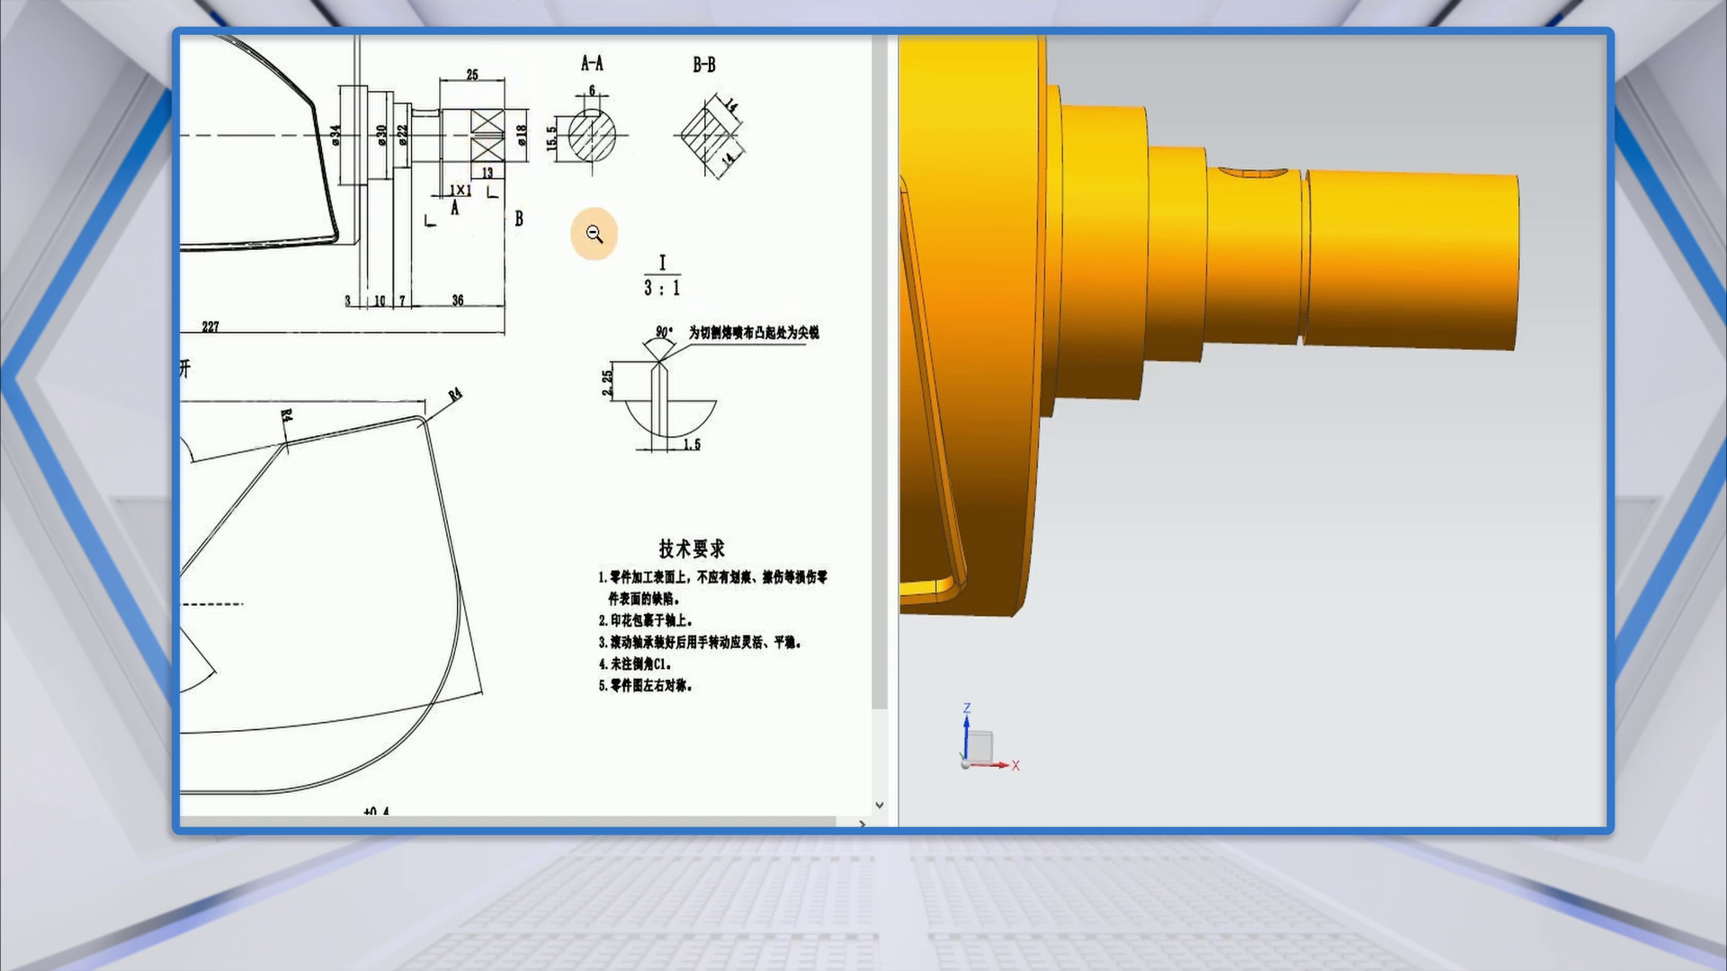
Create a new sketch on the outer end face of the 18 mm shaft, viewed squarely from that end.
key("F8")
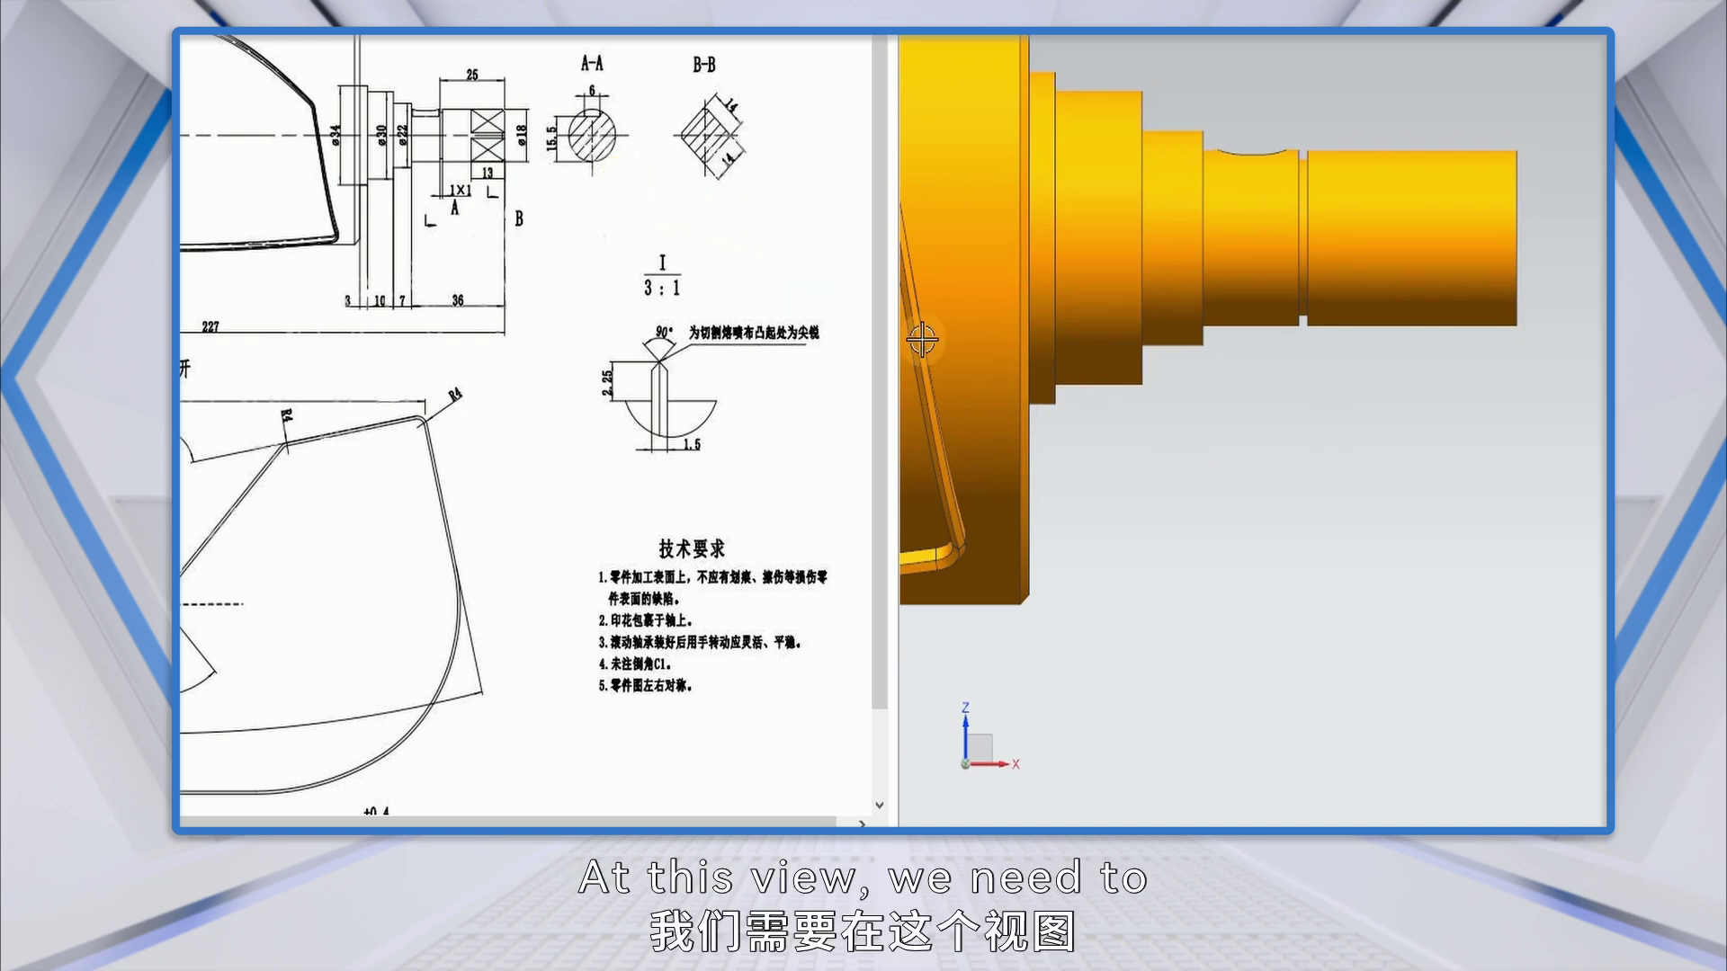
middle_click_drag(1555, 487, 1404, 504)
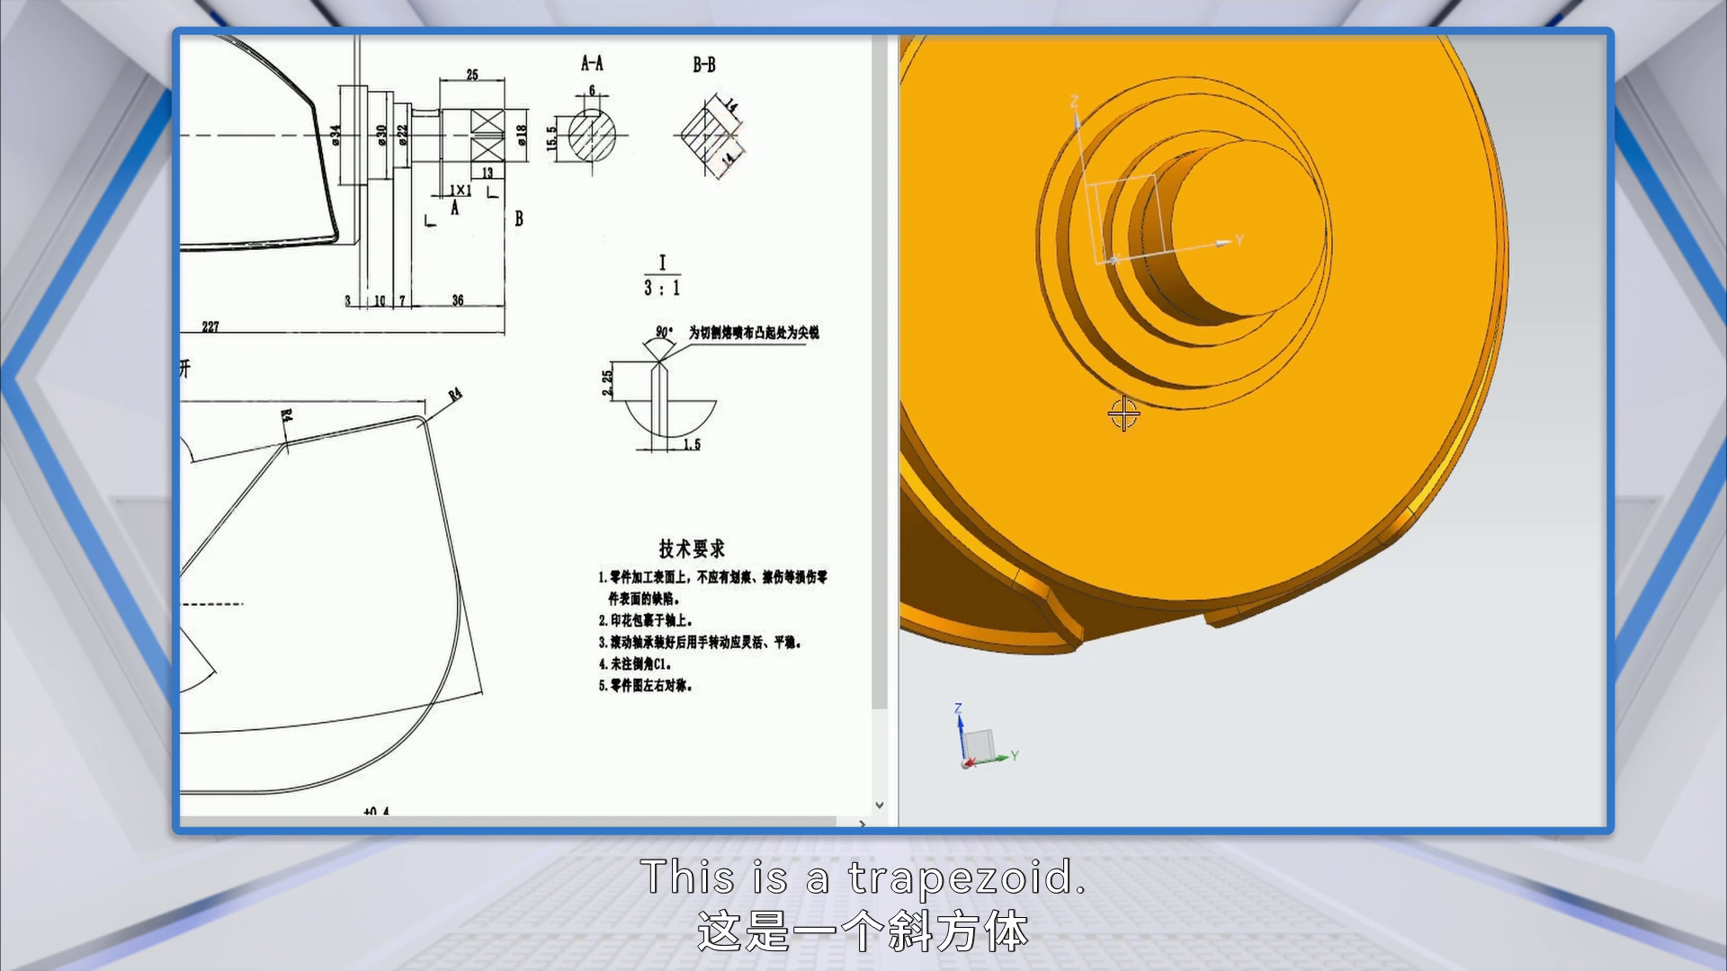
scroll(1123, 414, "down", 4)
mouse_move(1503, 597)
middle_mouse_down()
mouse_move(1561, 606)
mouse_move(1476, 607)
middle_mouse_up()
key("F8")
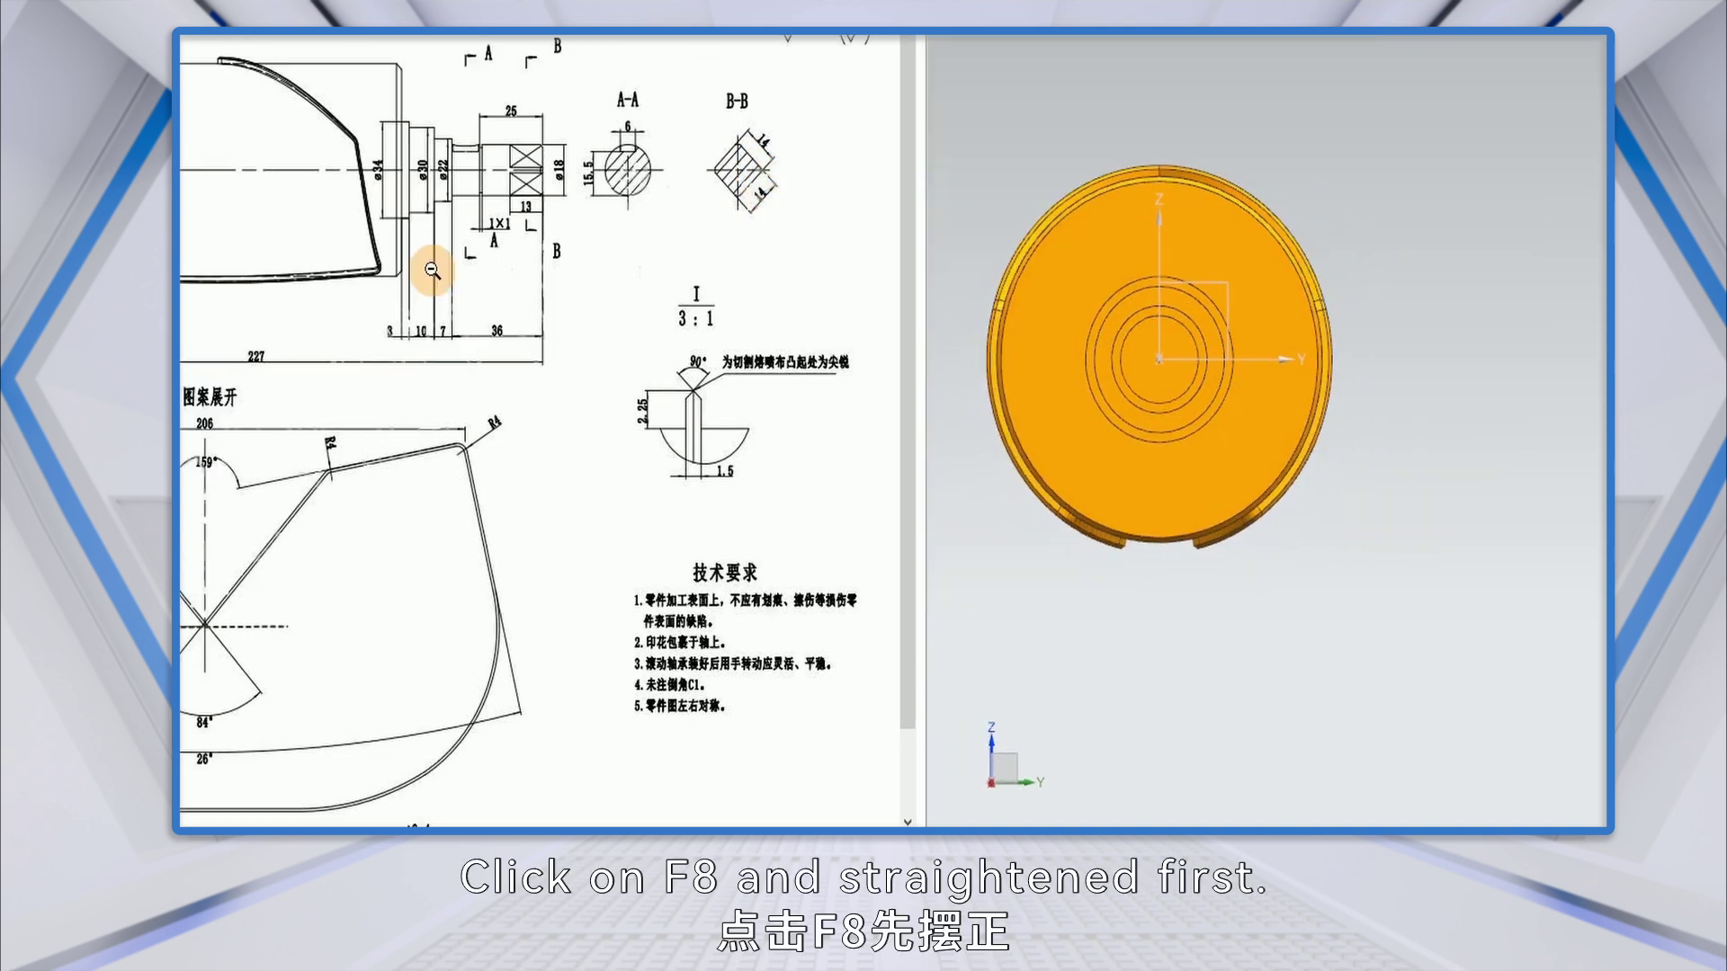
left_click(197, 59)
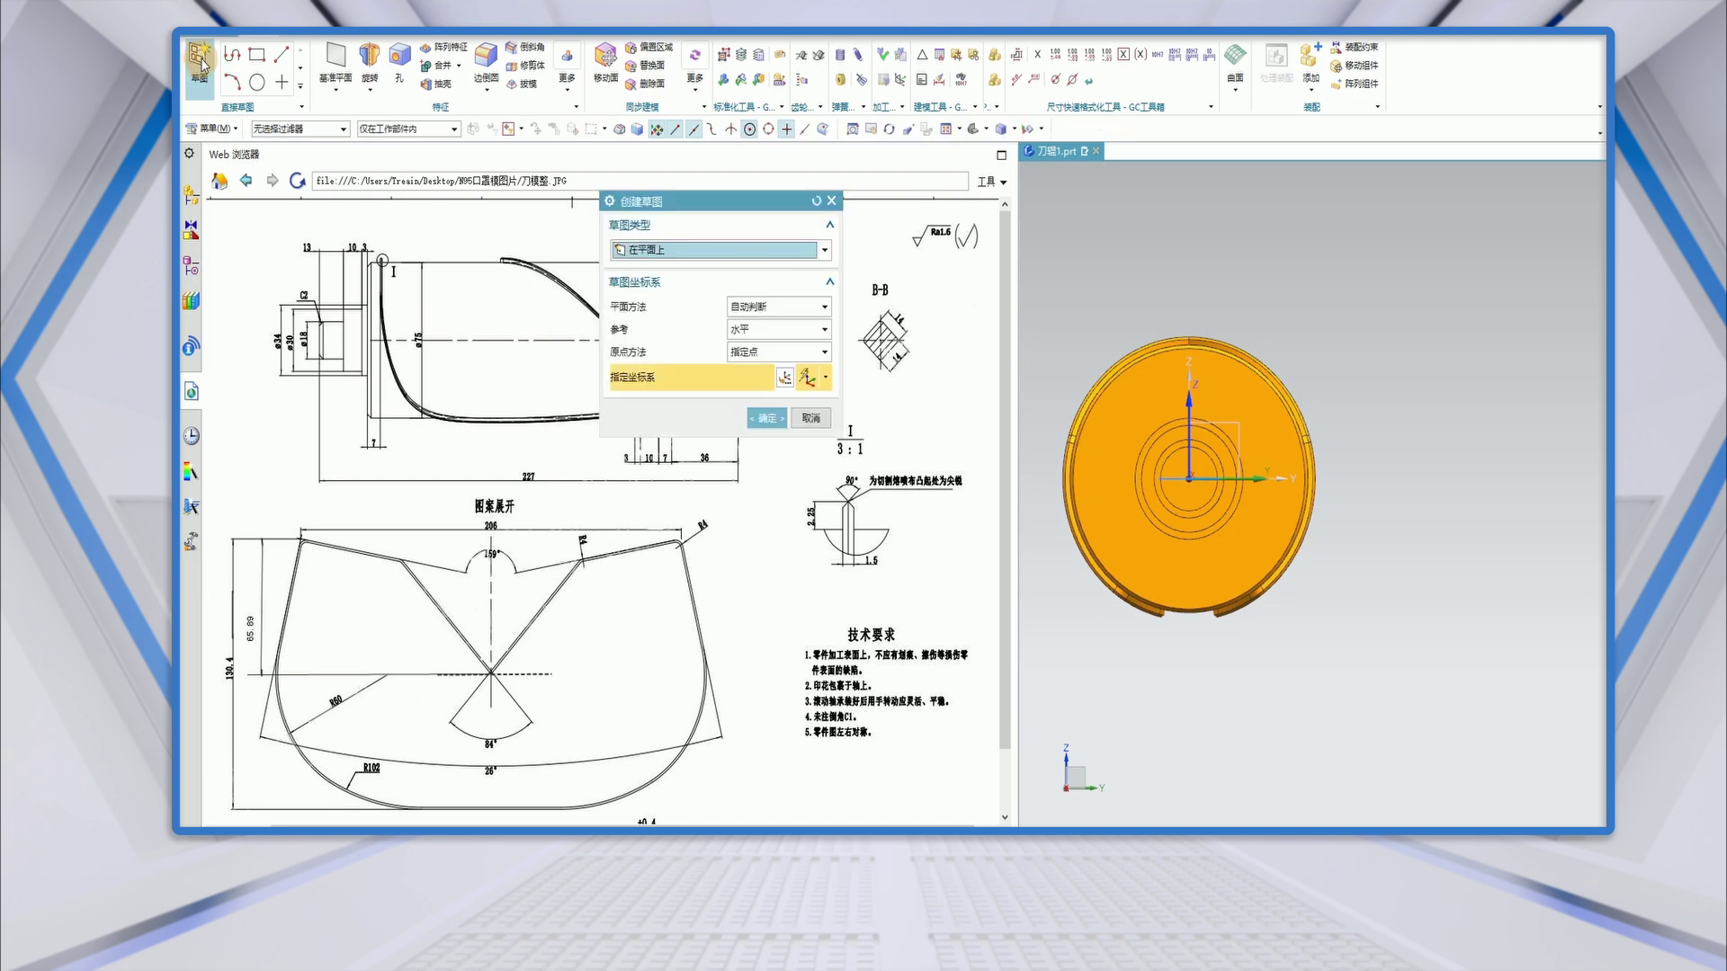
left_click_drag(717, 205, 550, 295)
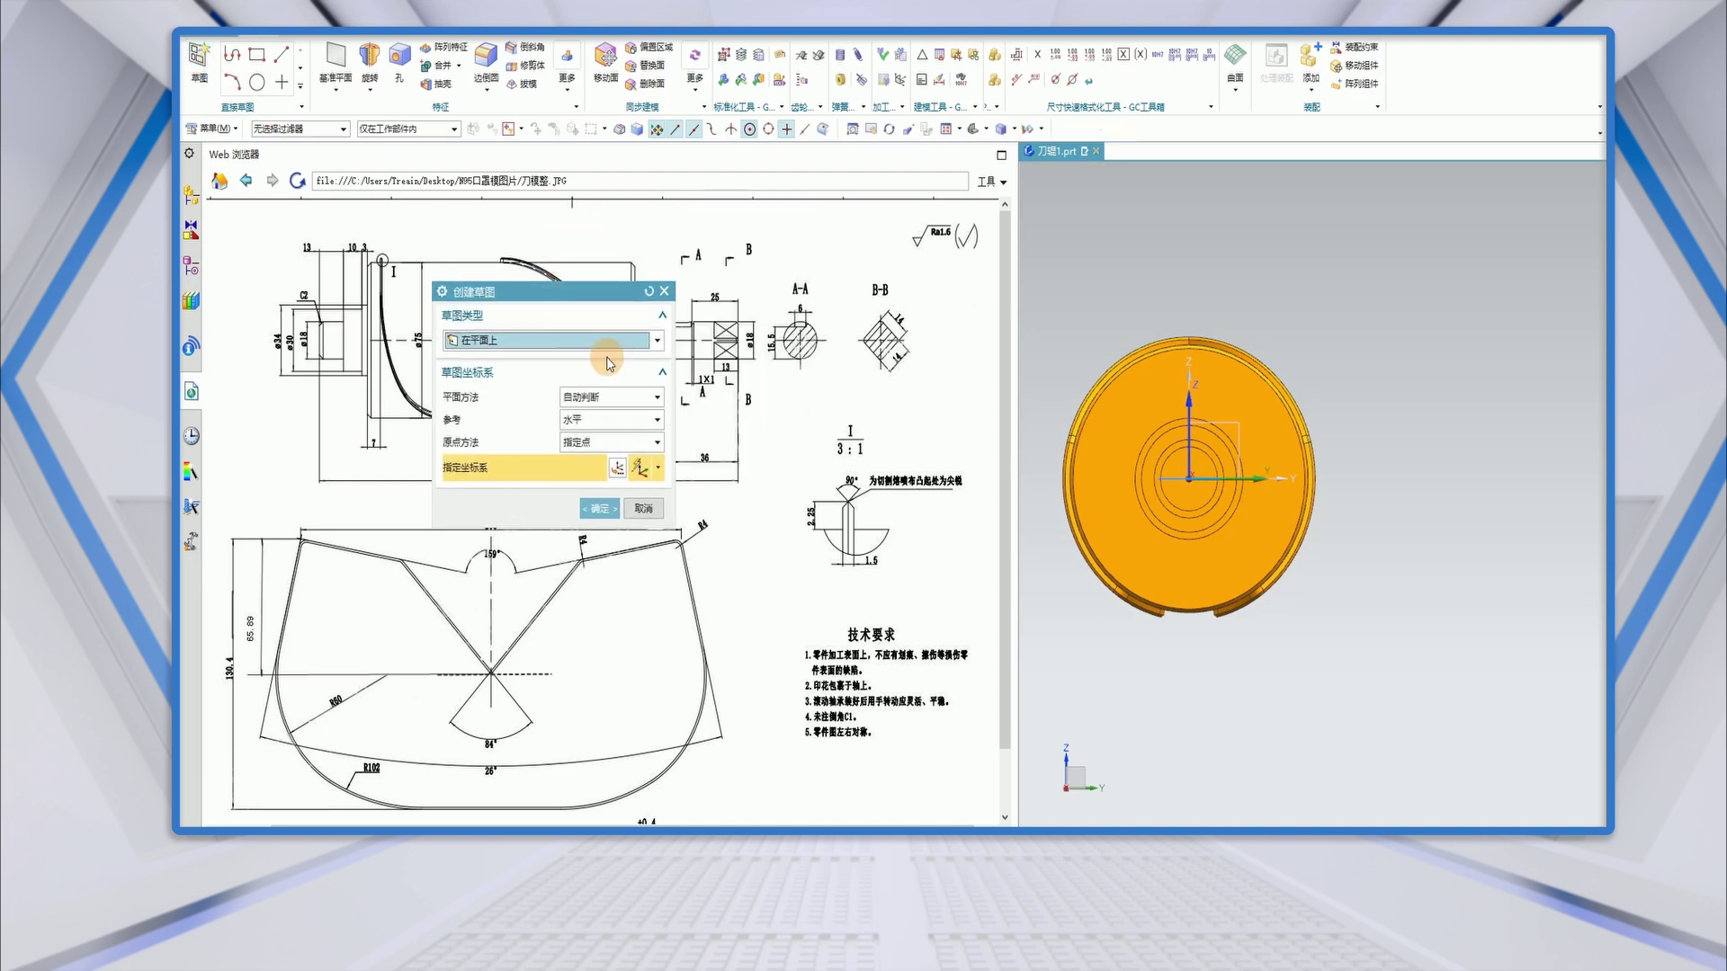
scroll(1146, 485, "up", 2)
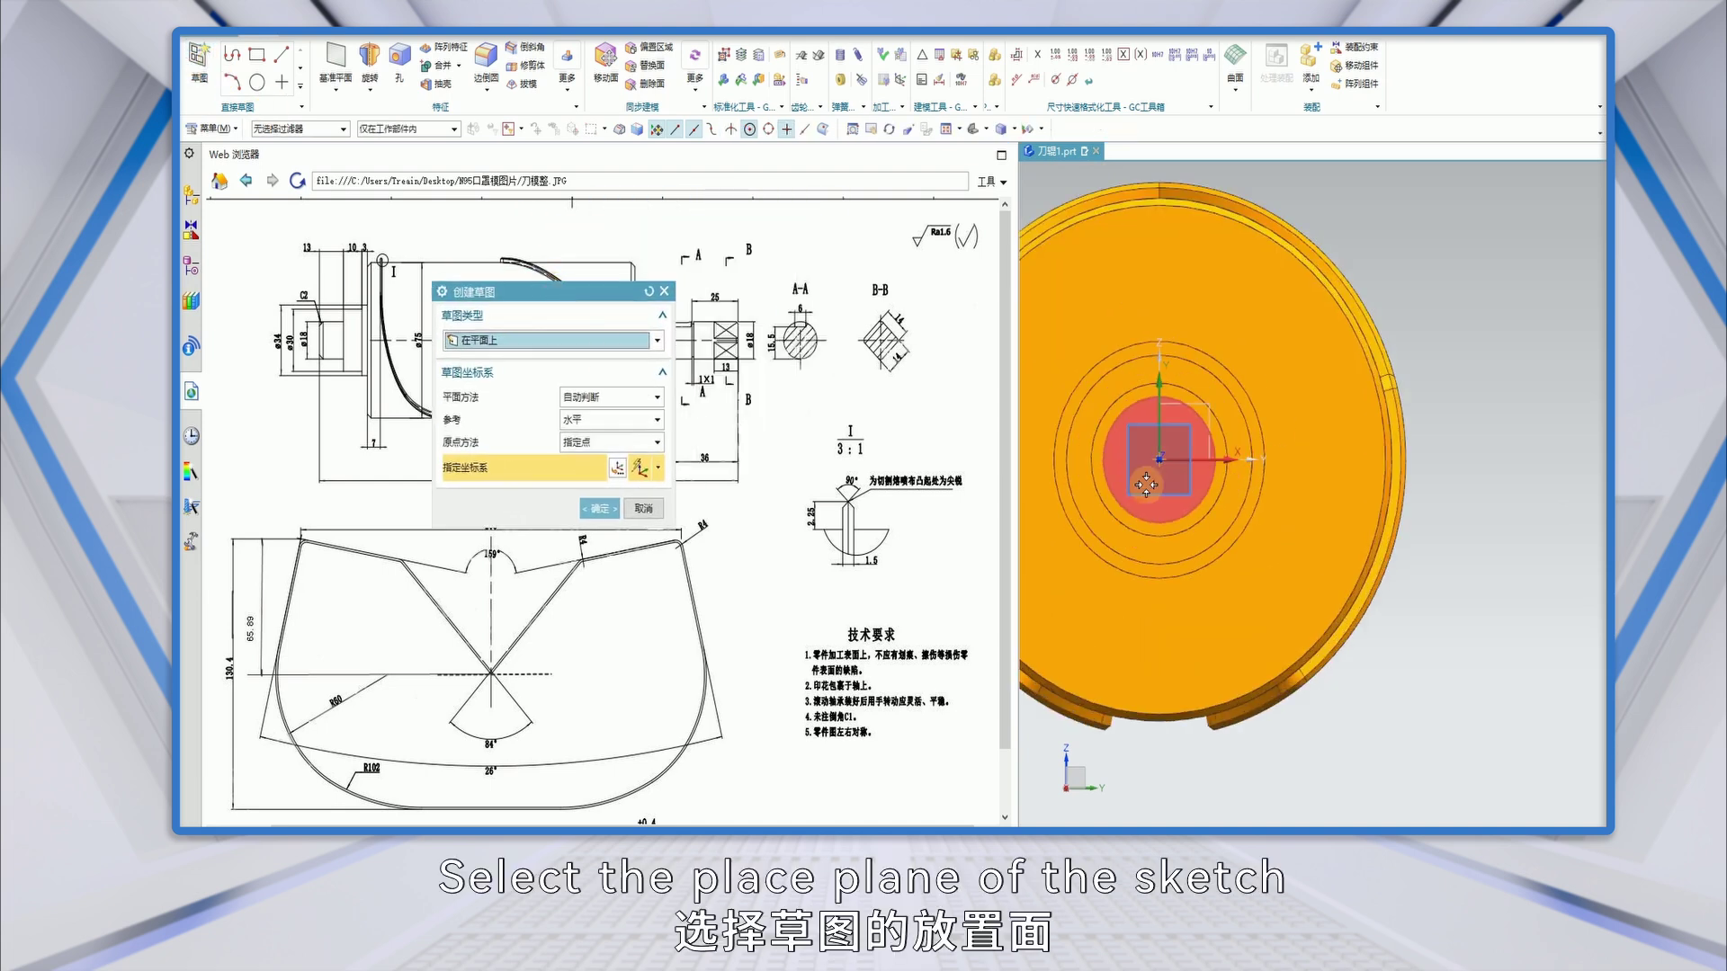
left_click(1201, 481)
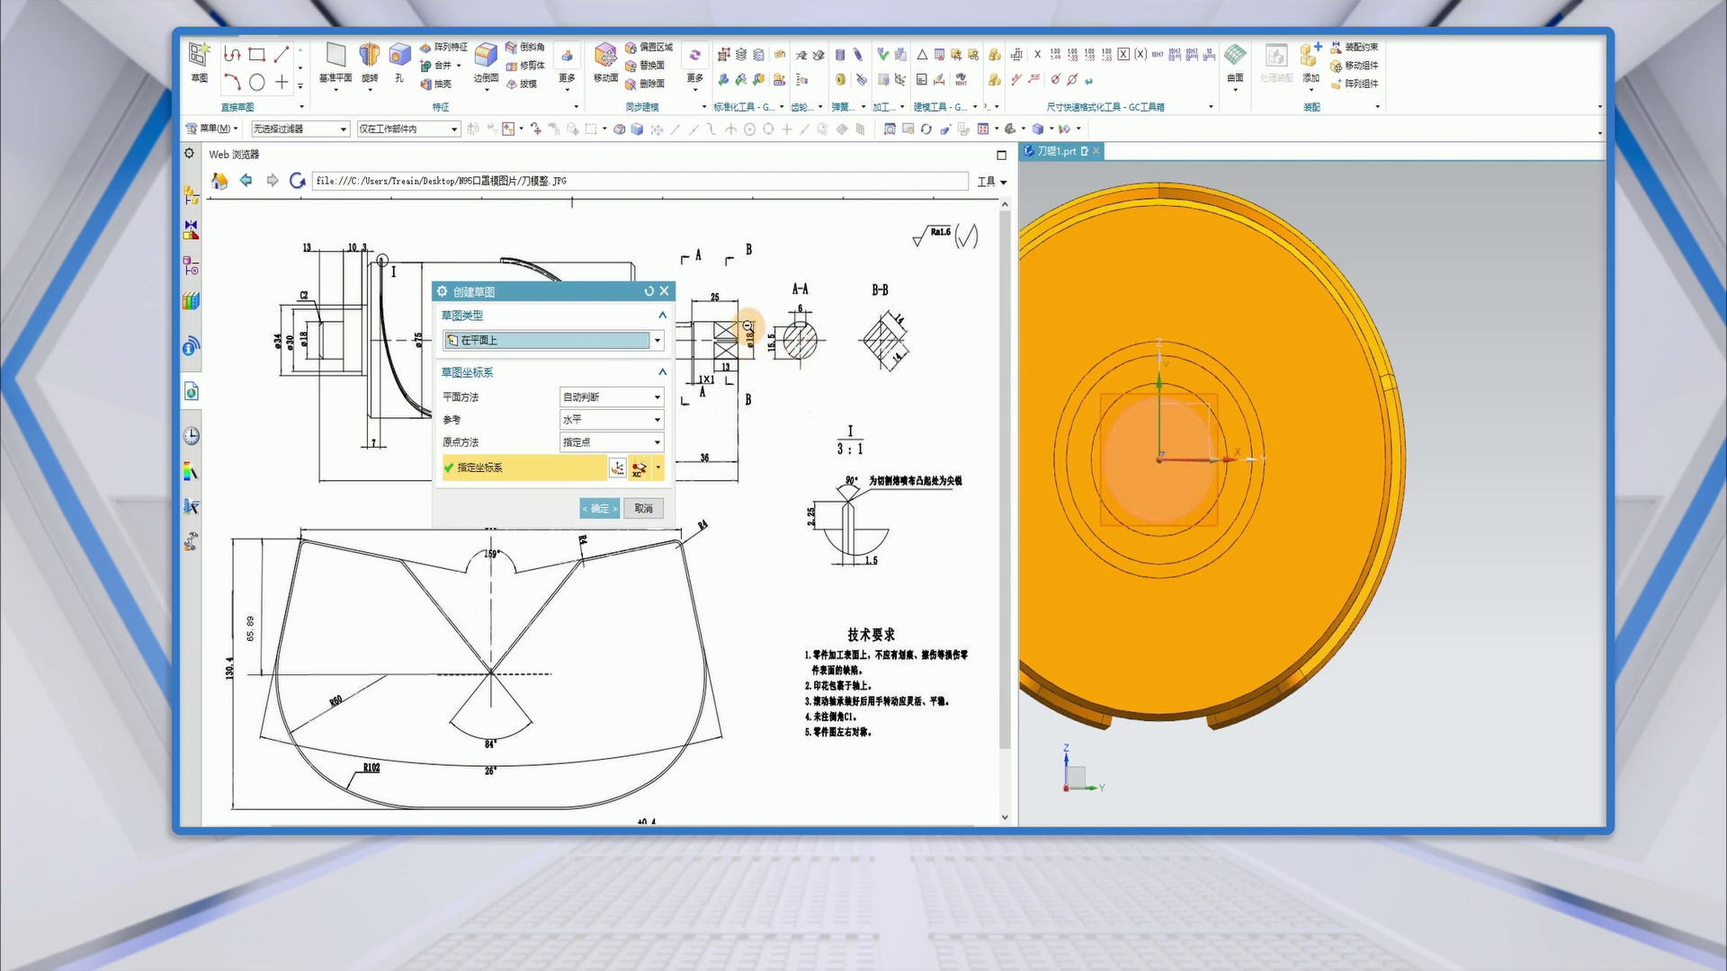
left_click(600, 510)
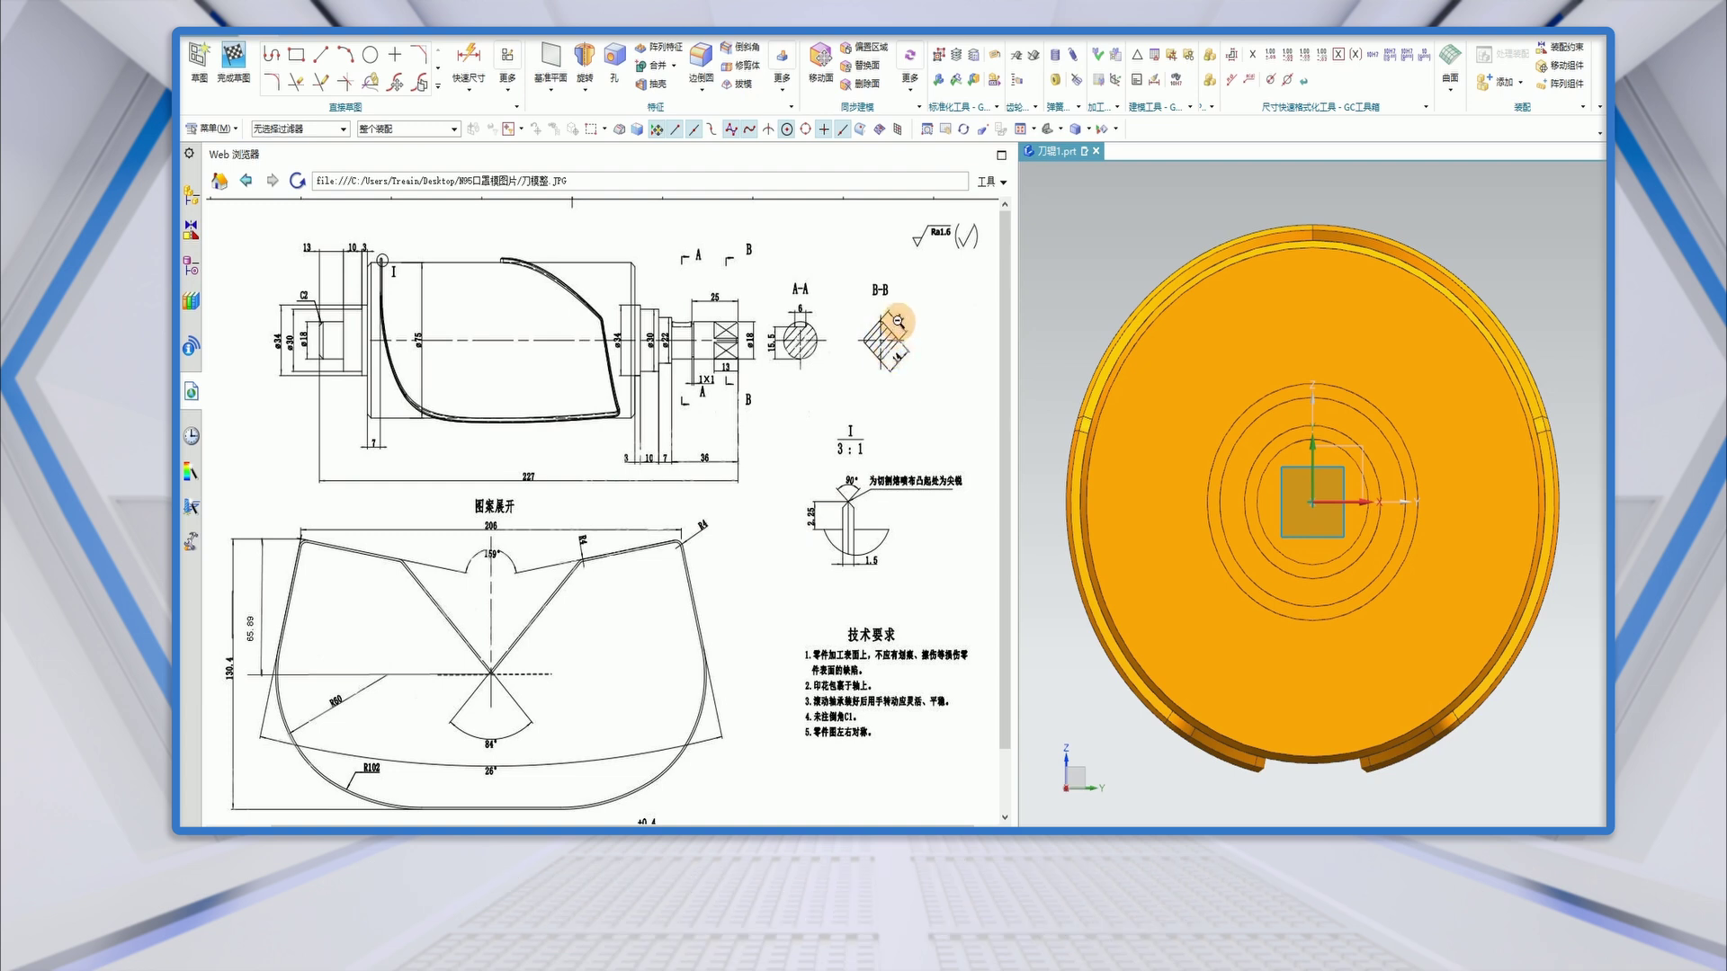
Sketch a from-center rectangle at the shaft's center, about 42 mm wide and rotated about 44°, extending beyond the shaft's outline.
left_click(296, 57)
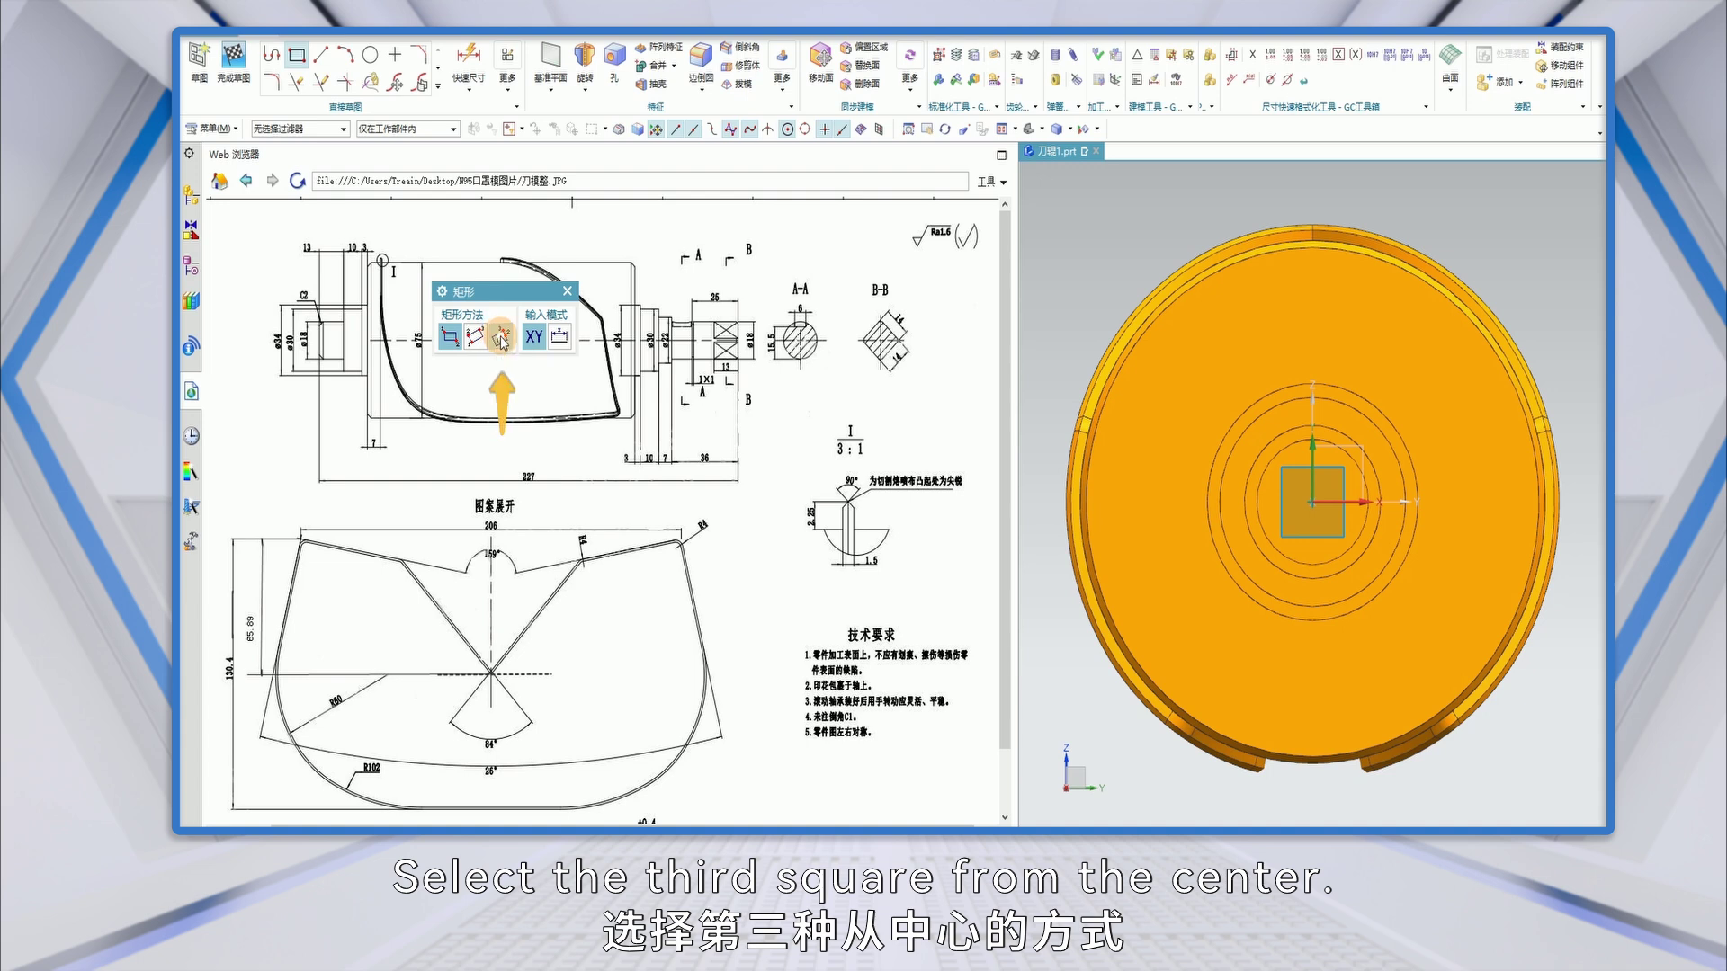
left_click(501, 339)
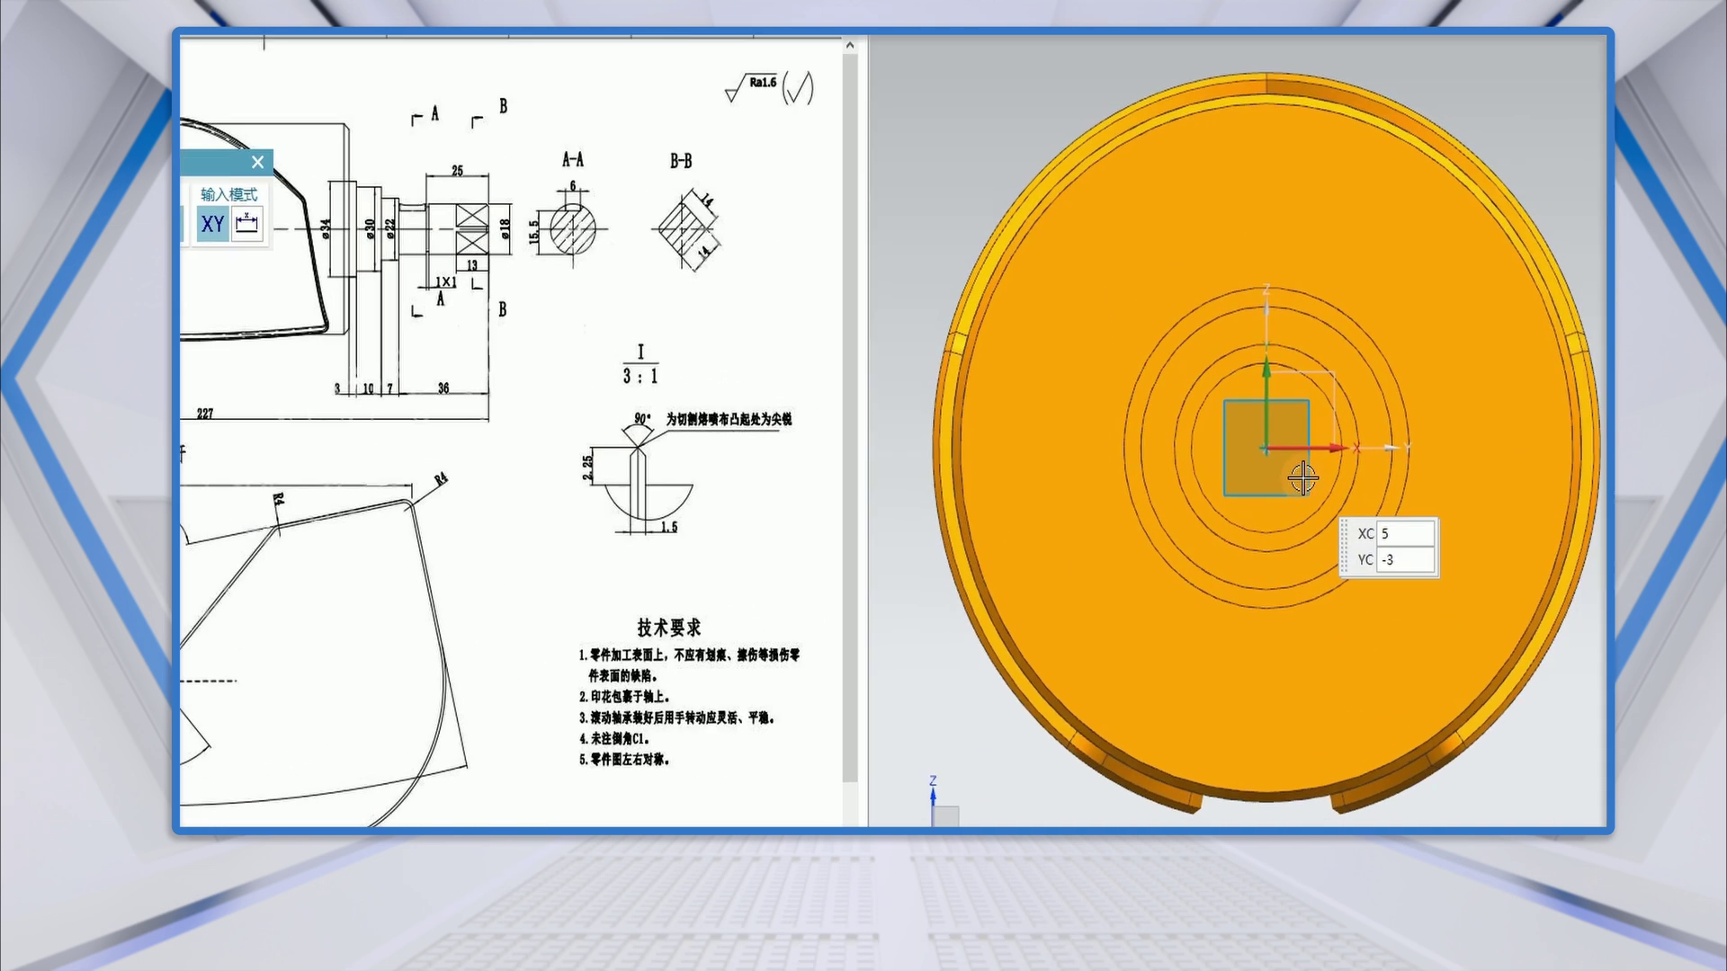
left_click(1222, 429)
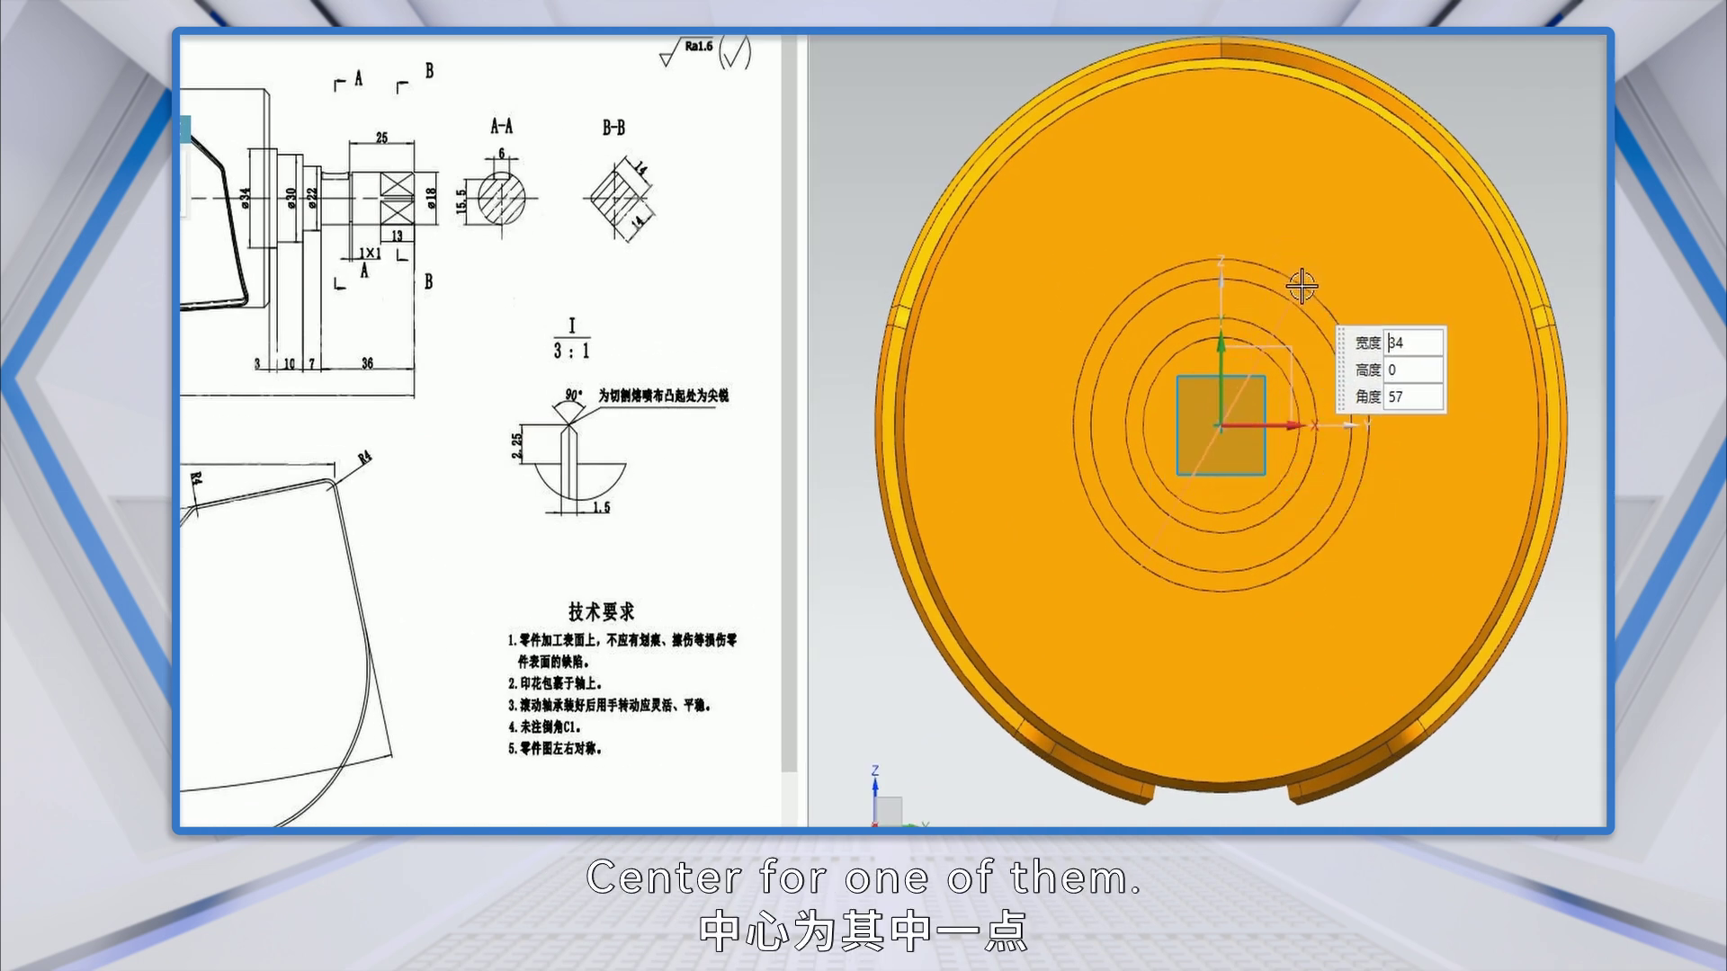
left_click(1352, 282)
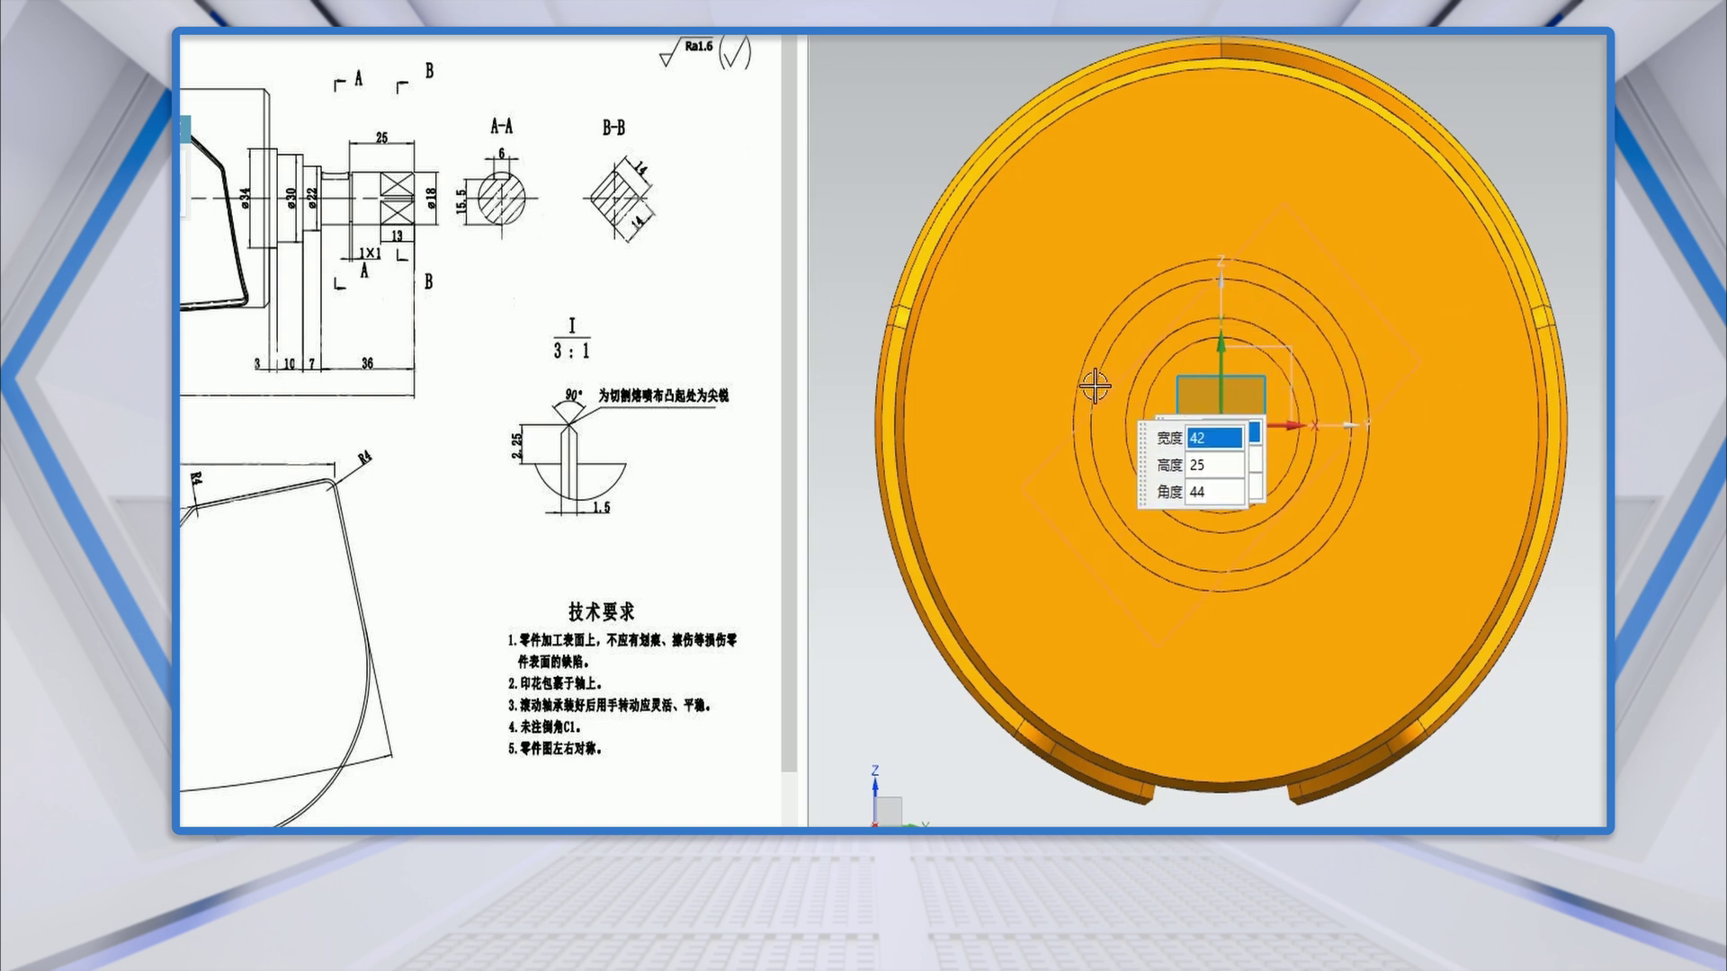
left_click(1037, 364)
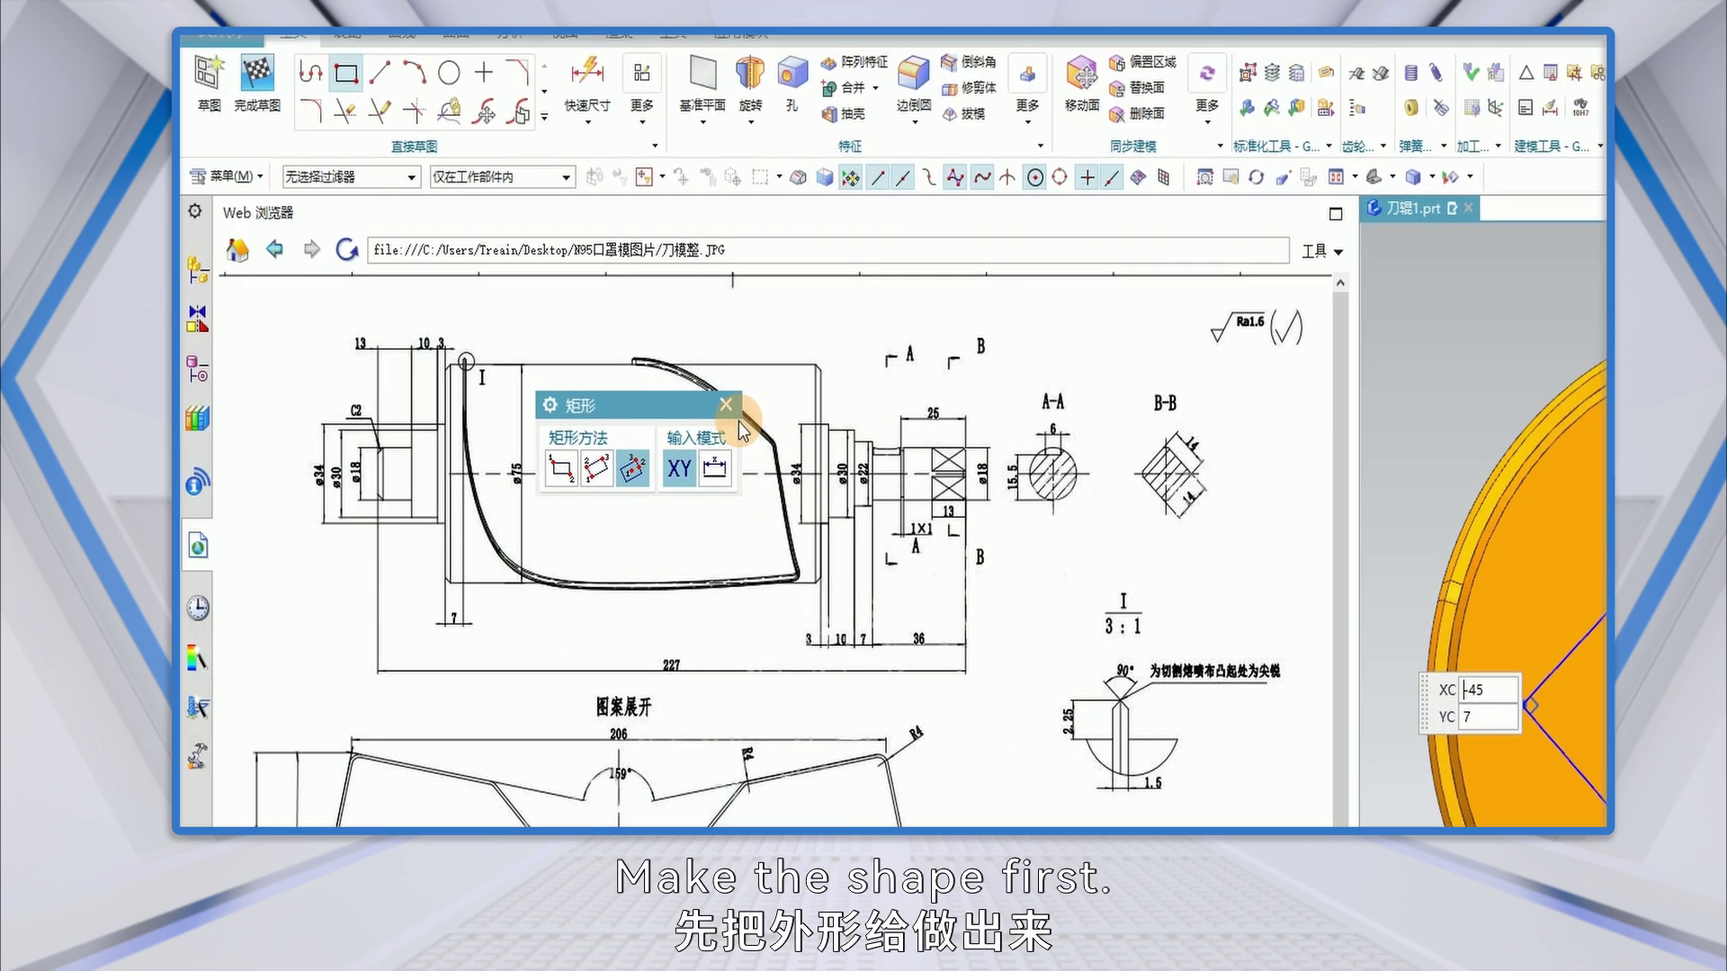
Dimension the upper-left side of the rotated square sketch and set its length to 14 mm.
left_click(586, 86)
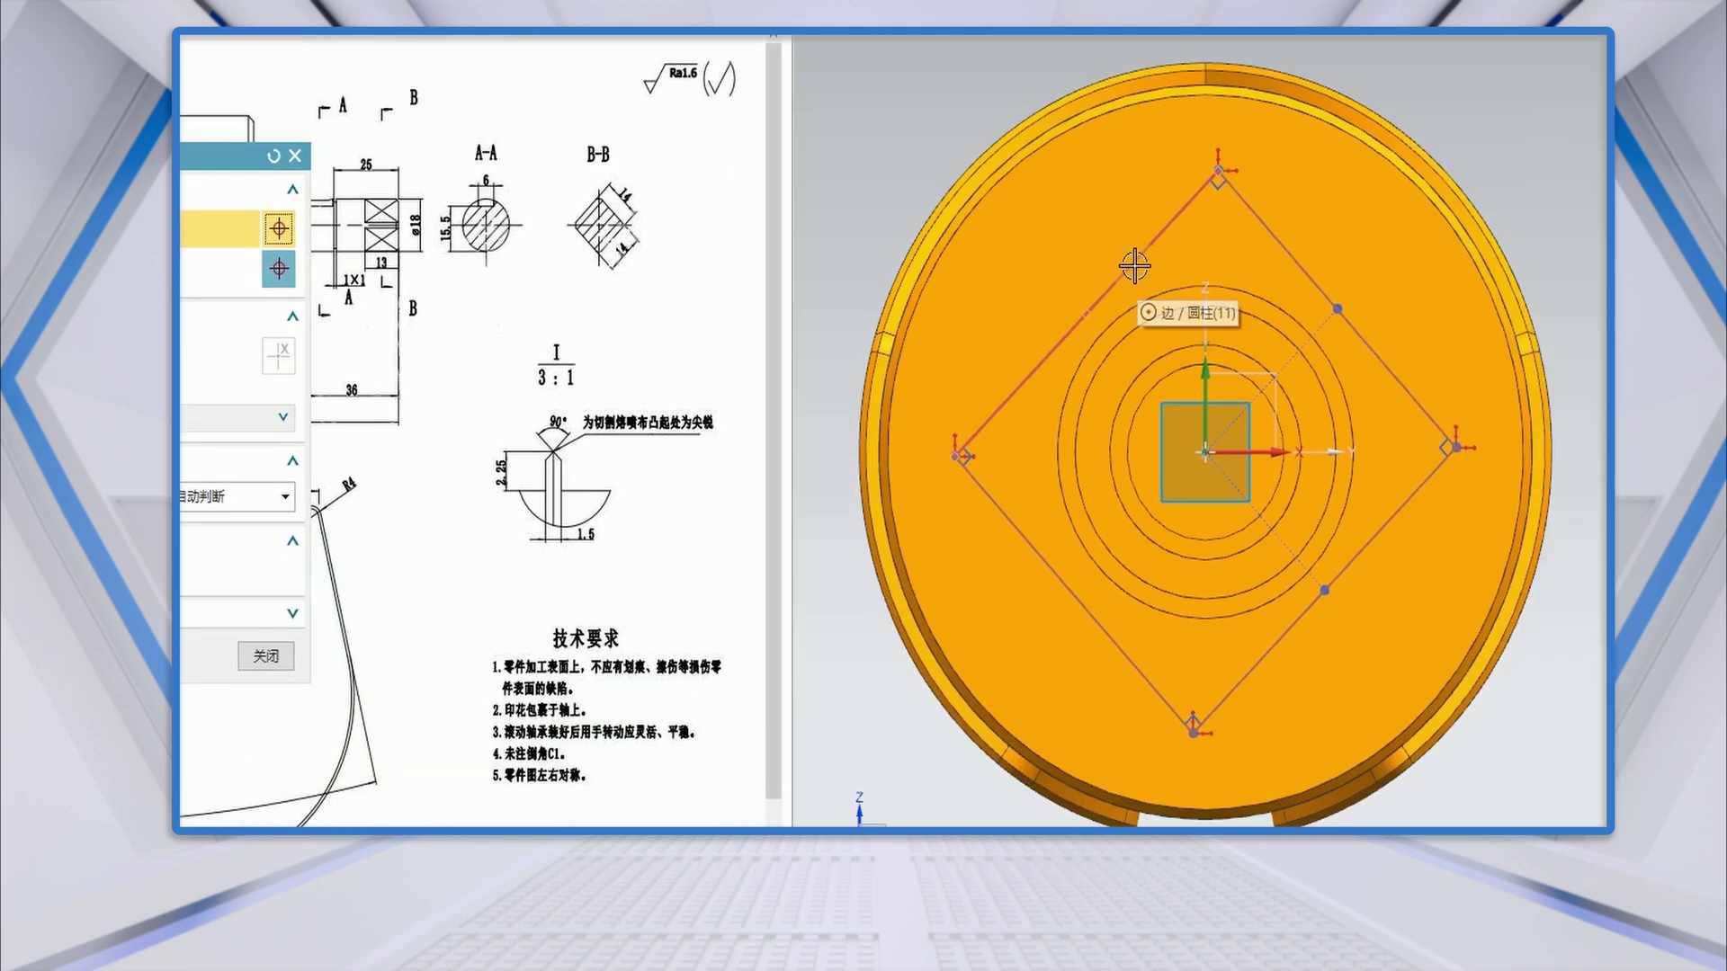
left_click(1087, 241)
left_click(1049, 231)
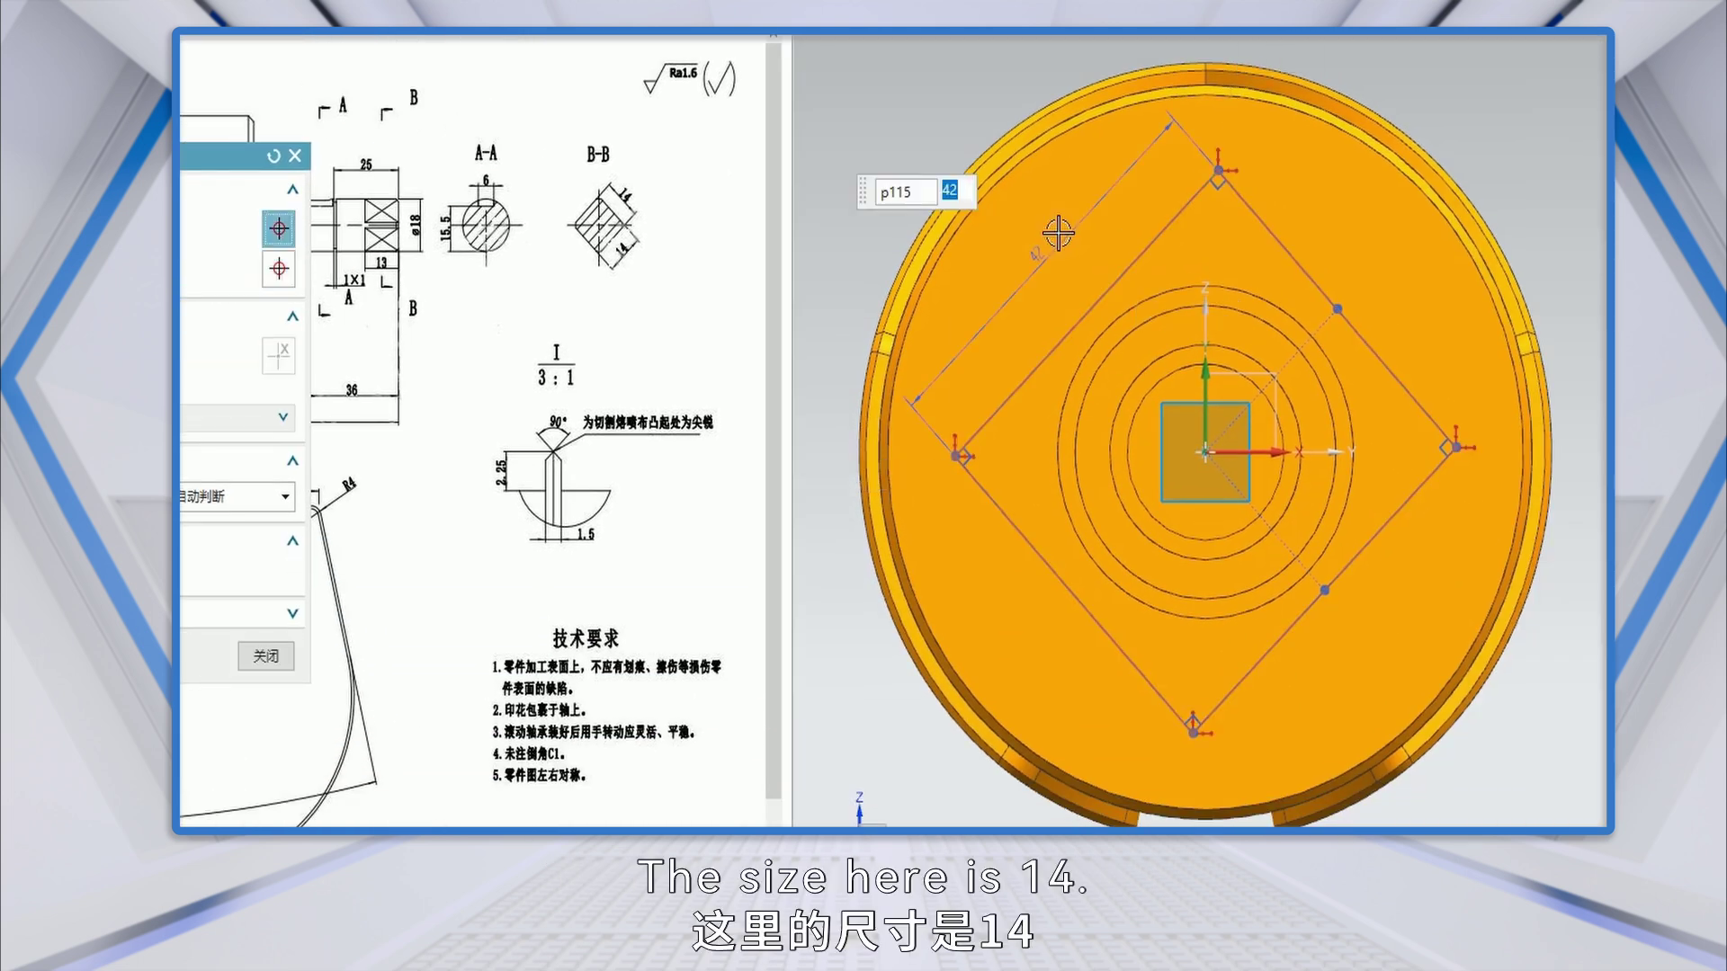
type("14")
key("Return")
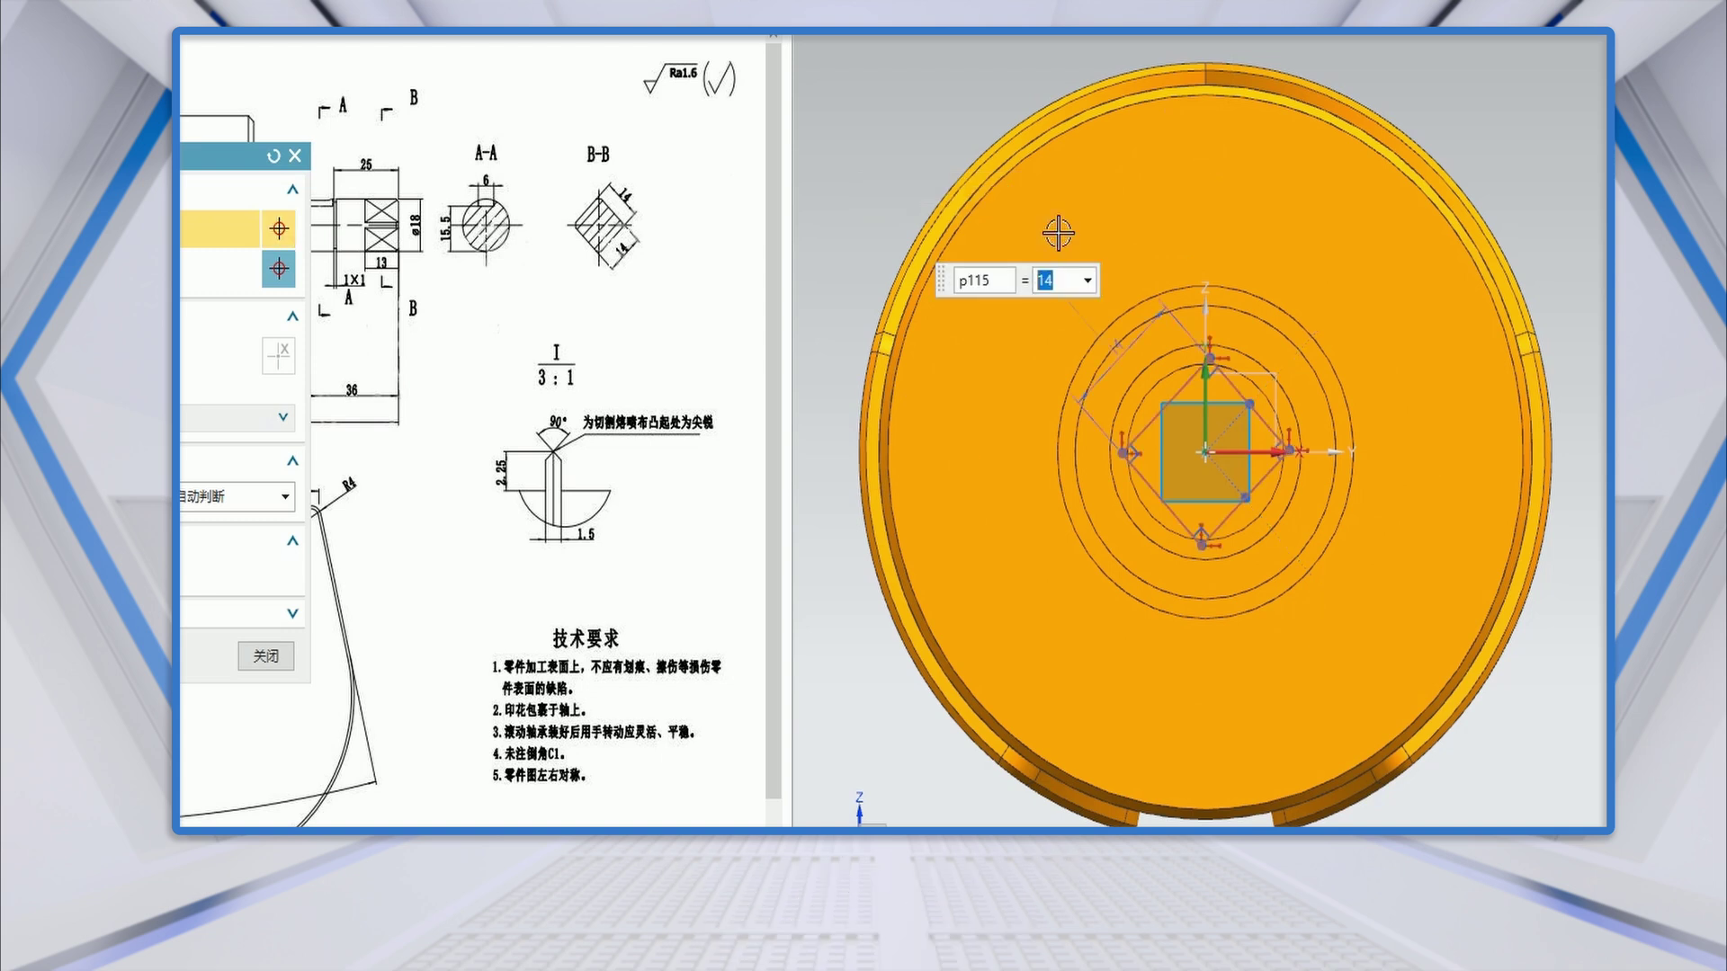
left_click(295, 157)
Constrain the two upper adjacent sides of the rotated square to equal length.
scroll(1331, 467, "up", 3)
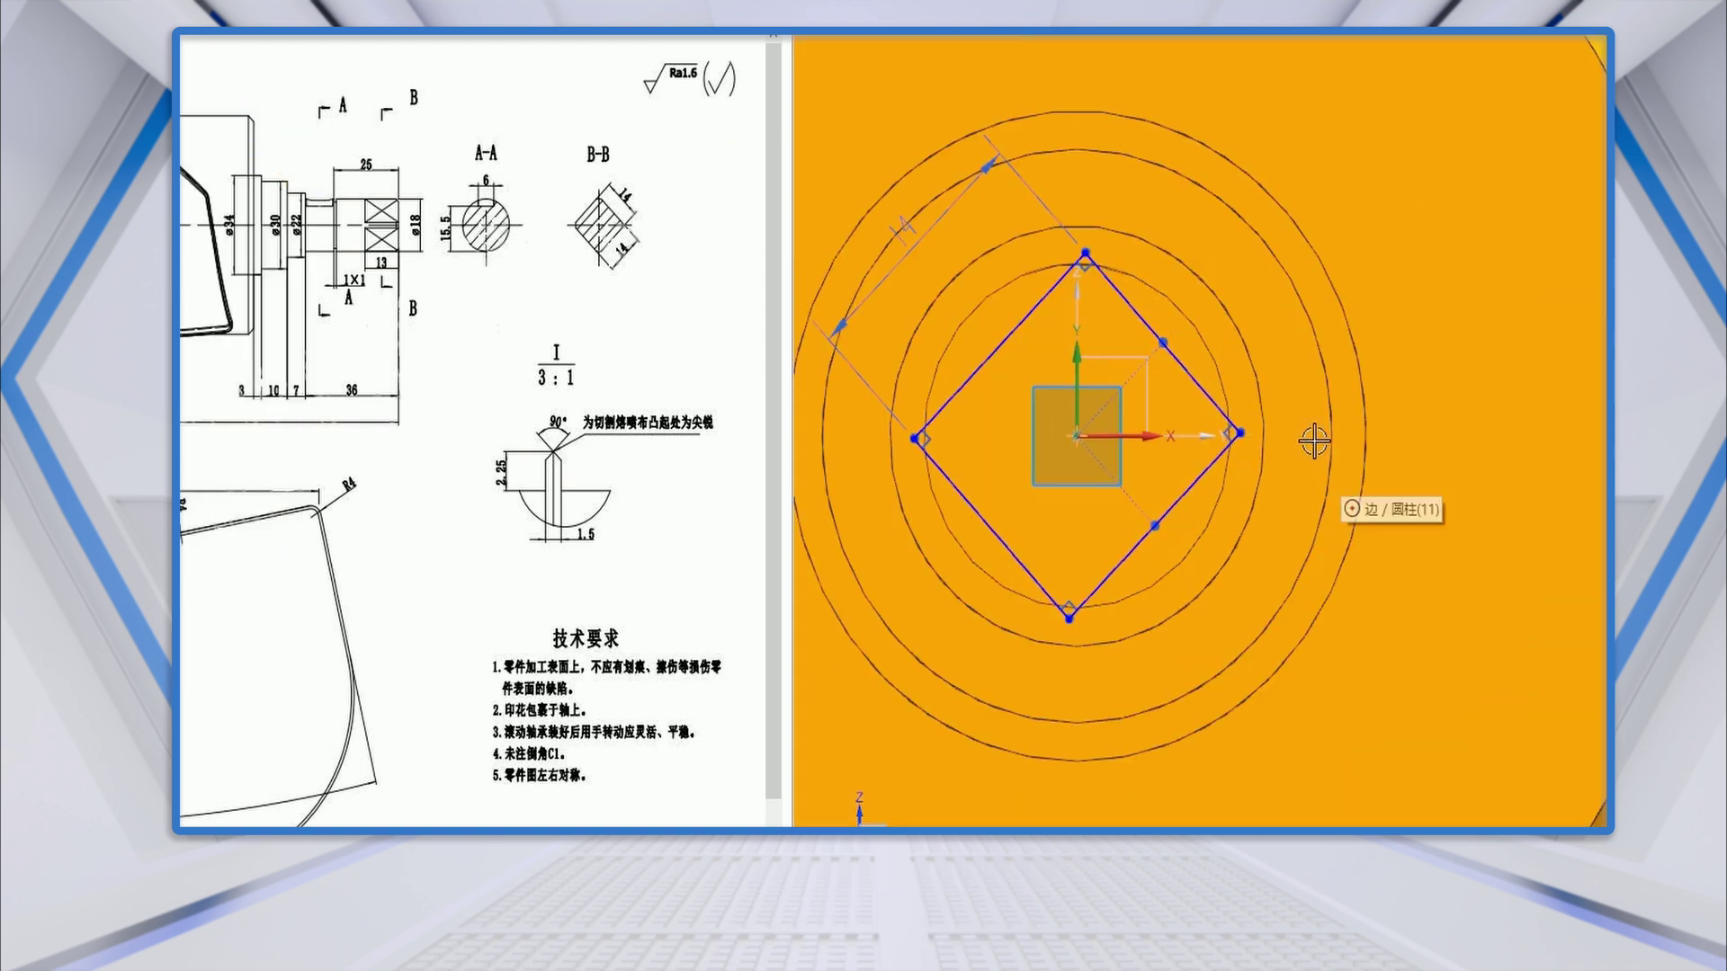
left_click(1136, 308)
left_click(1034, 311)
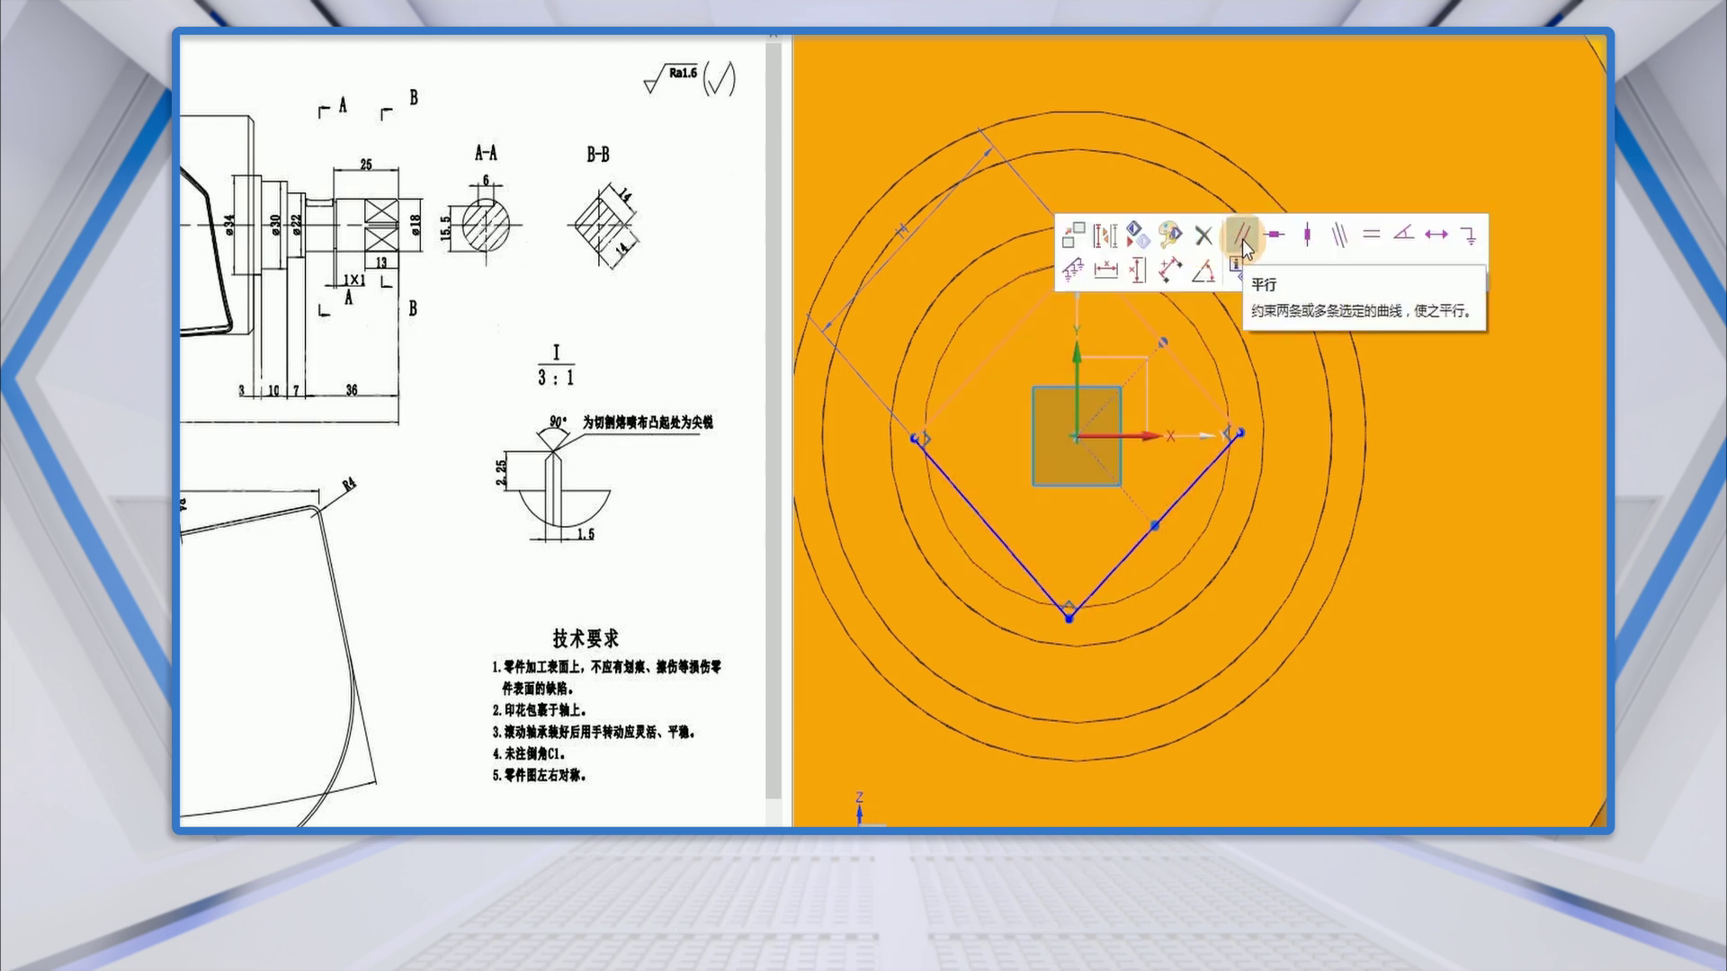
left_click(1370, 234)
scroll(1236, 350, "down", 2)
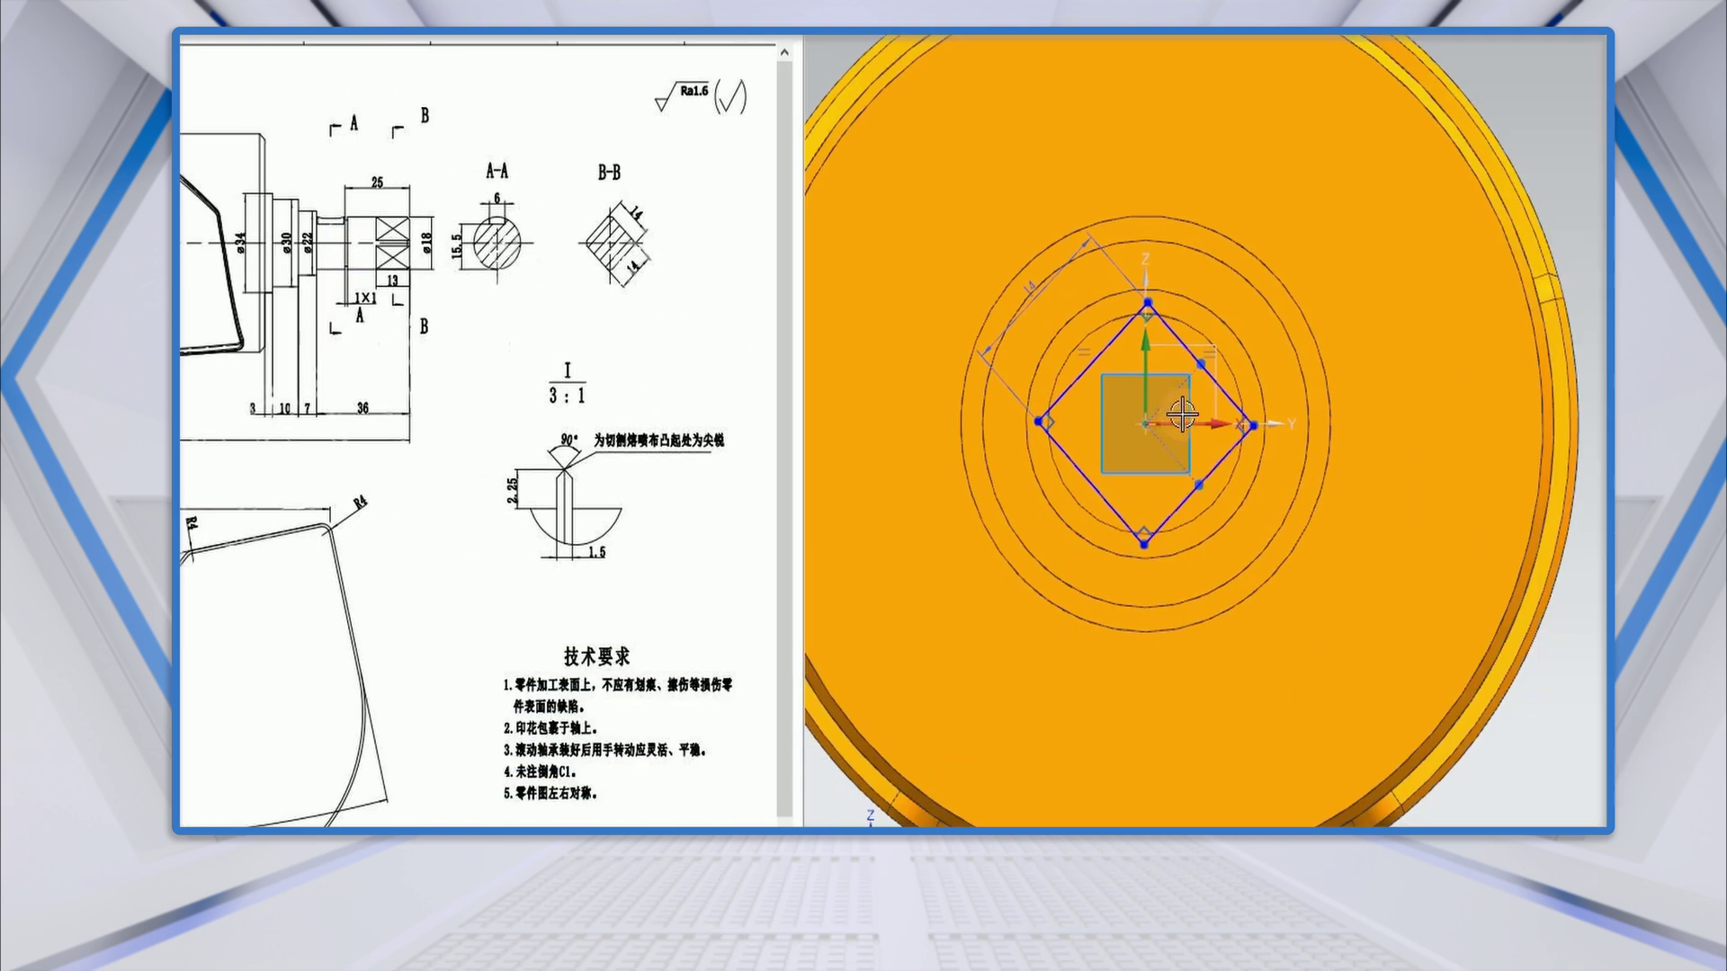
Align the square's top corner vertically with the center of the shaft's end face.
mouse_move(1147, 303)
left_mouse_down()
mouse_move(1201, 317)
mouse_move(1193, 290)
left_mouse_up()
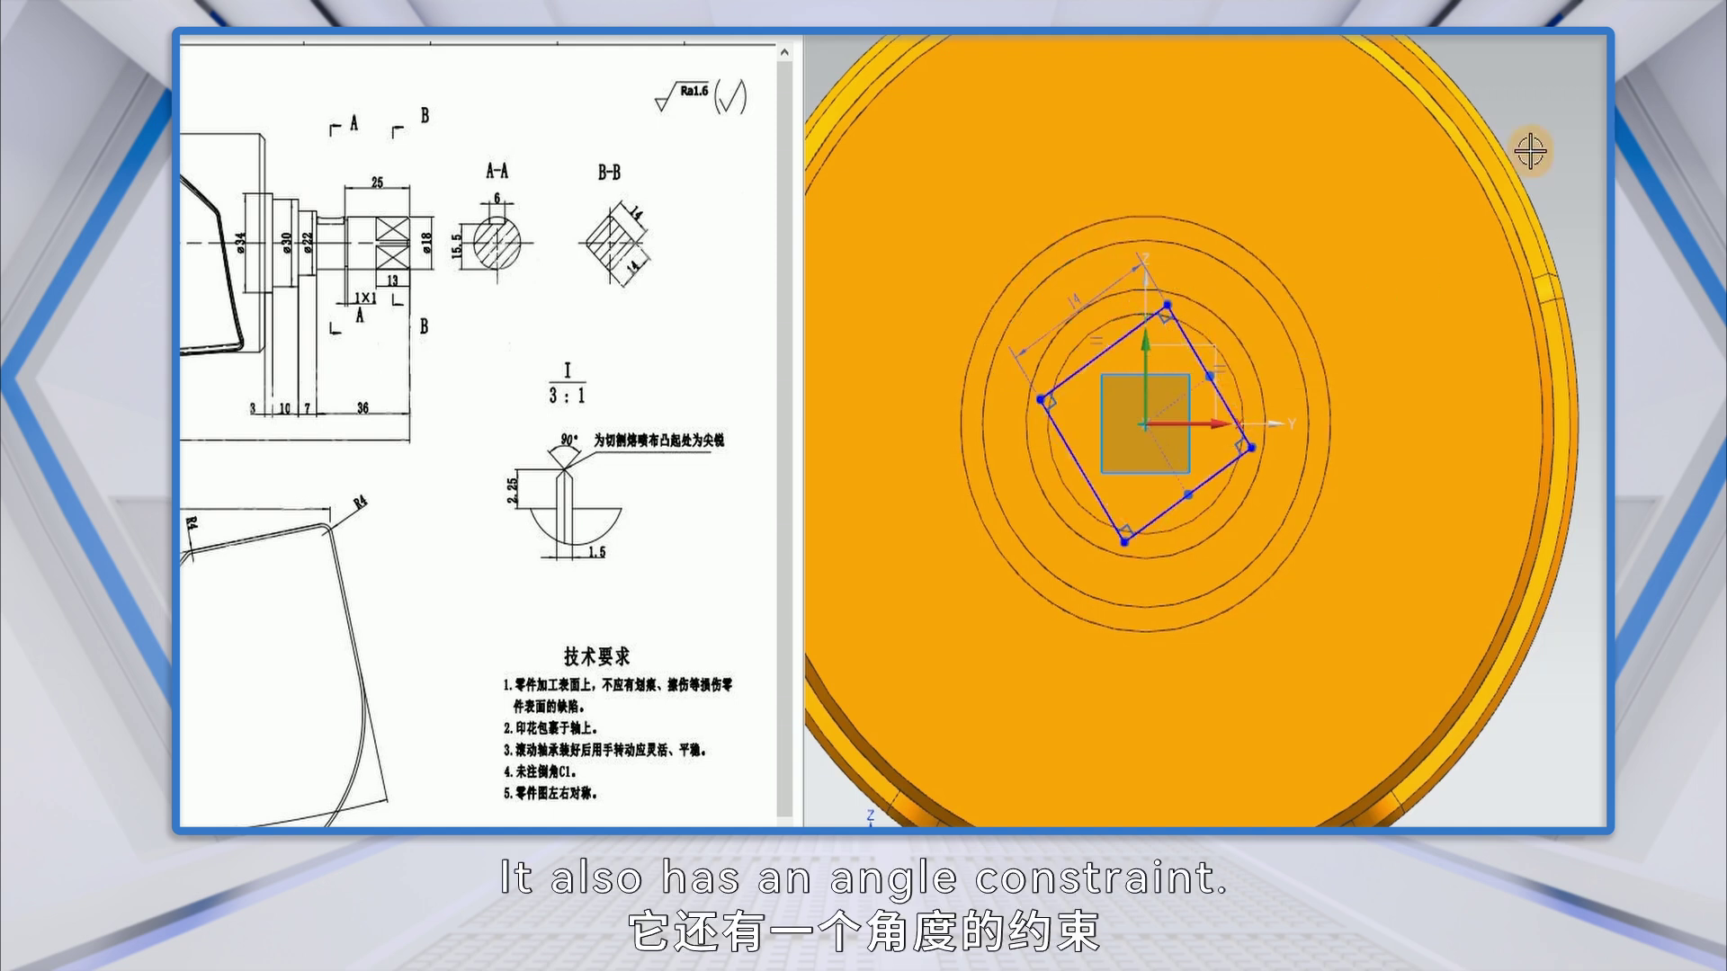
left_click(1182, 321)
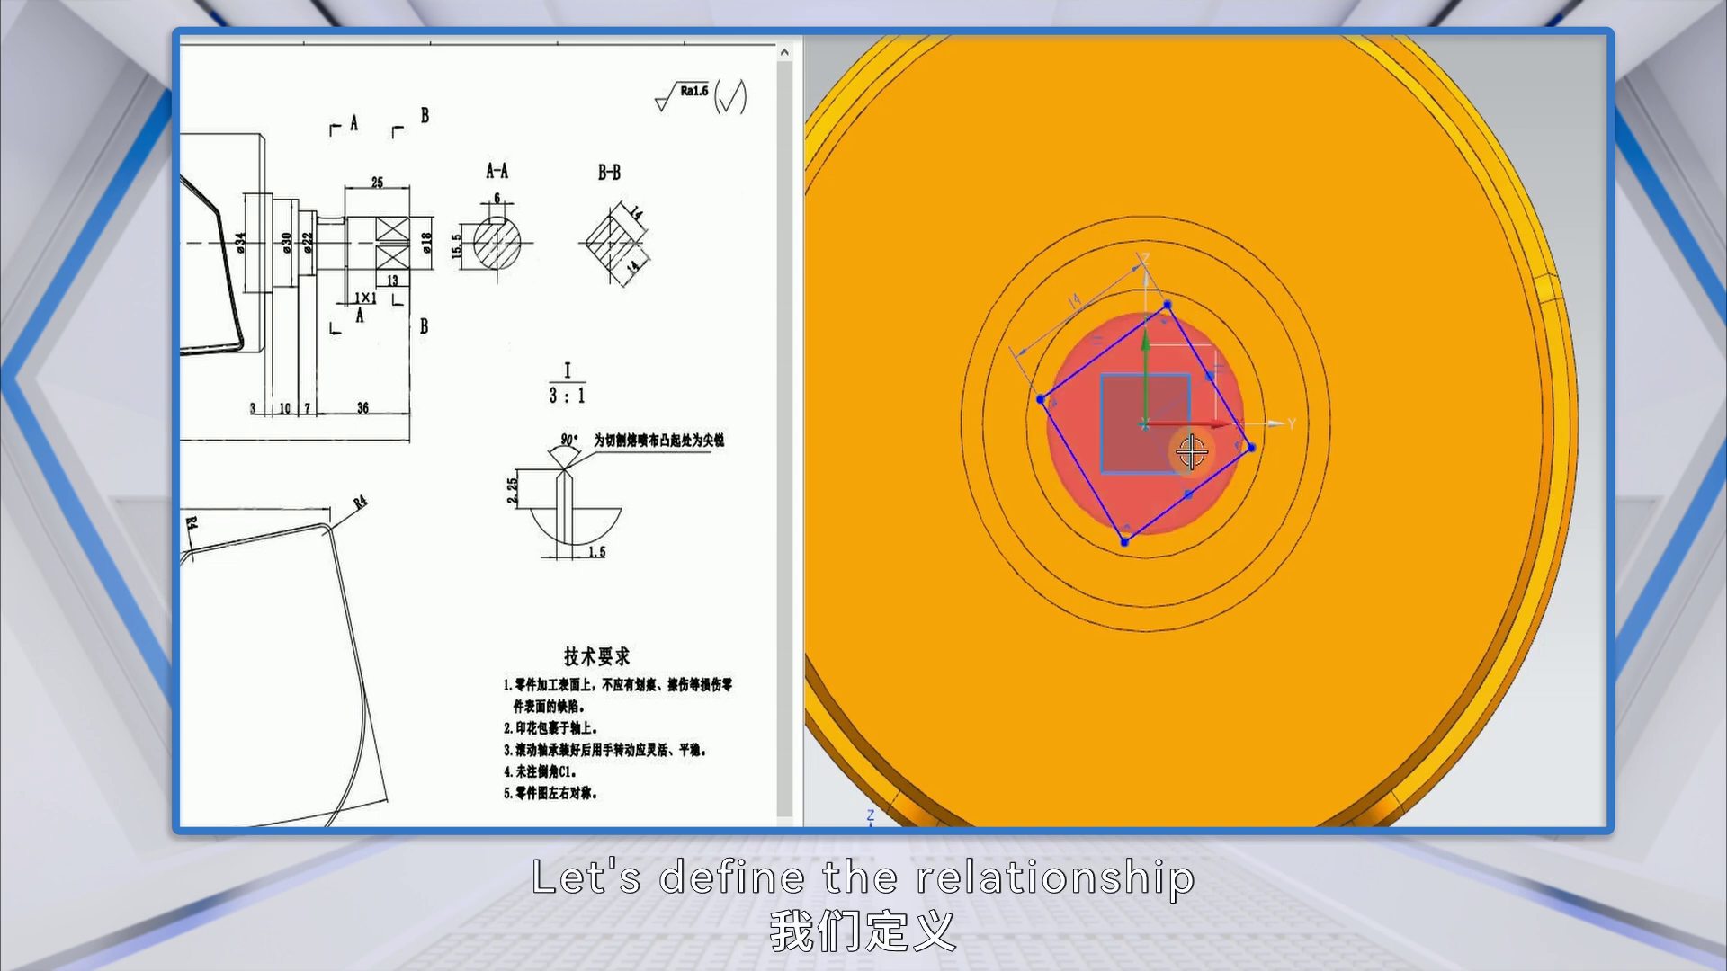
left_click(1165, 305)
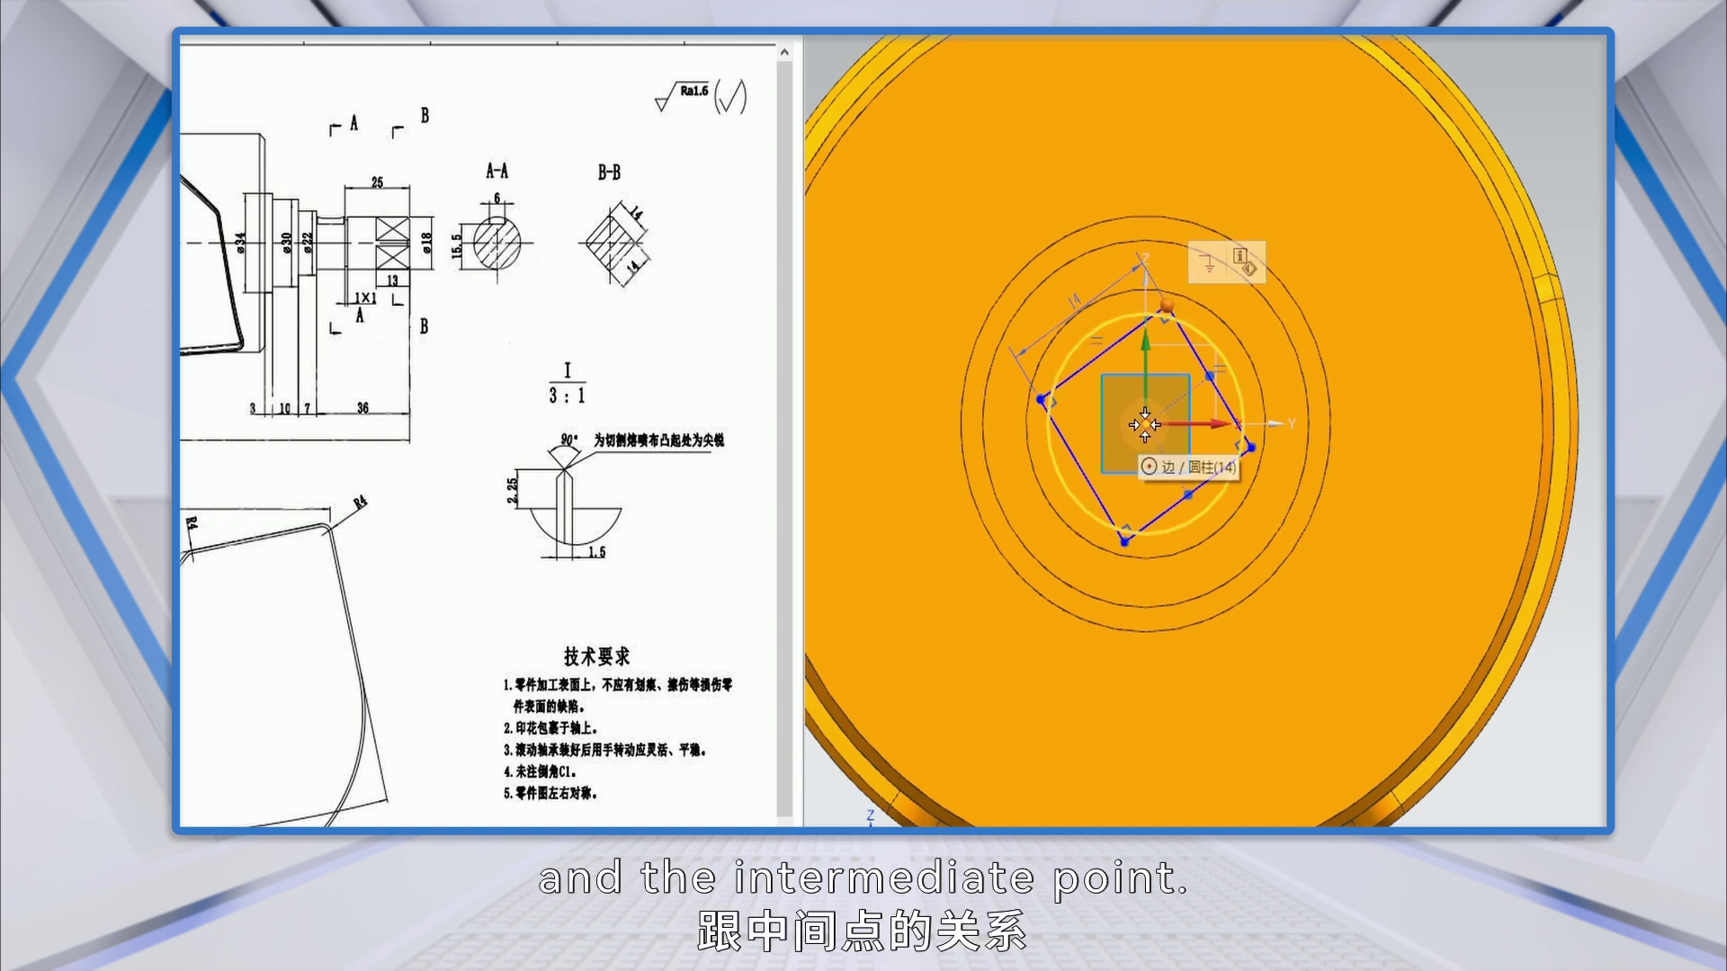
left_click(1144, 424)
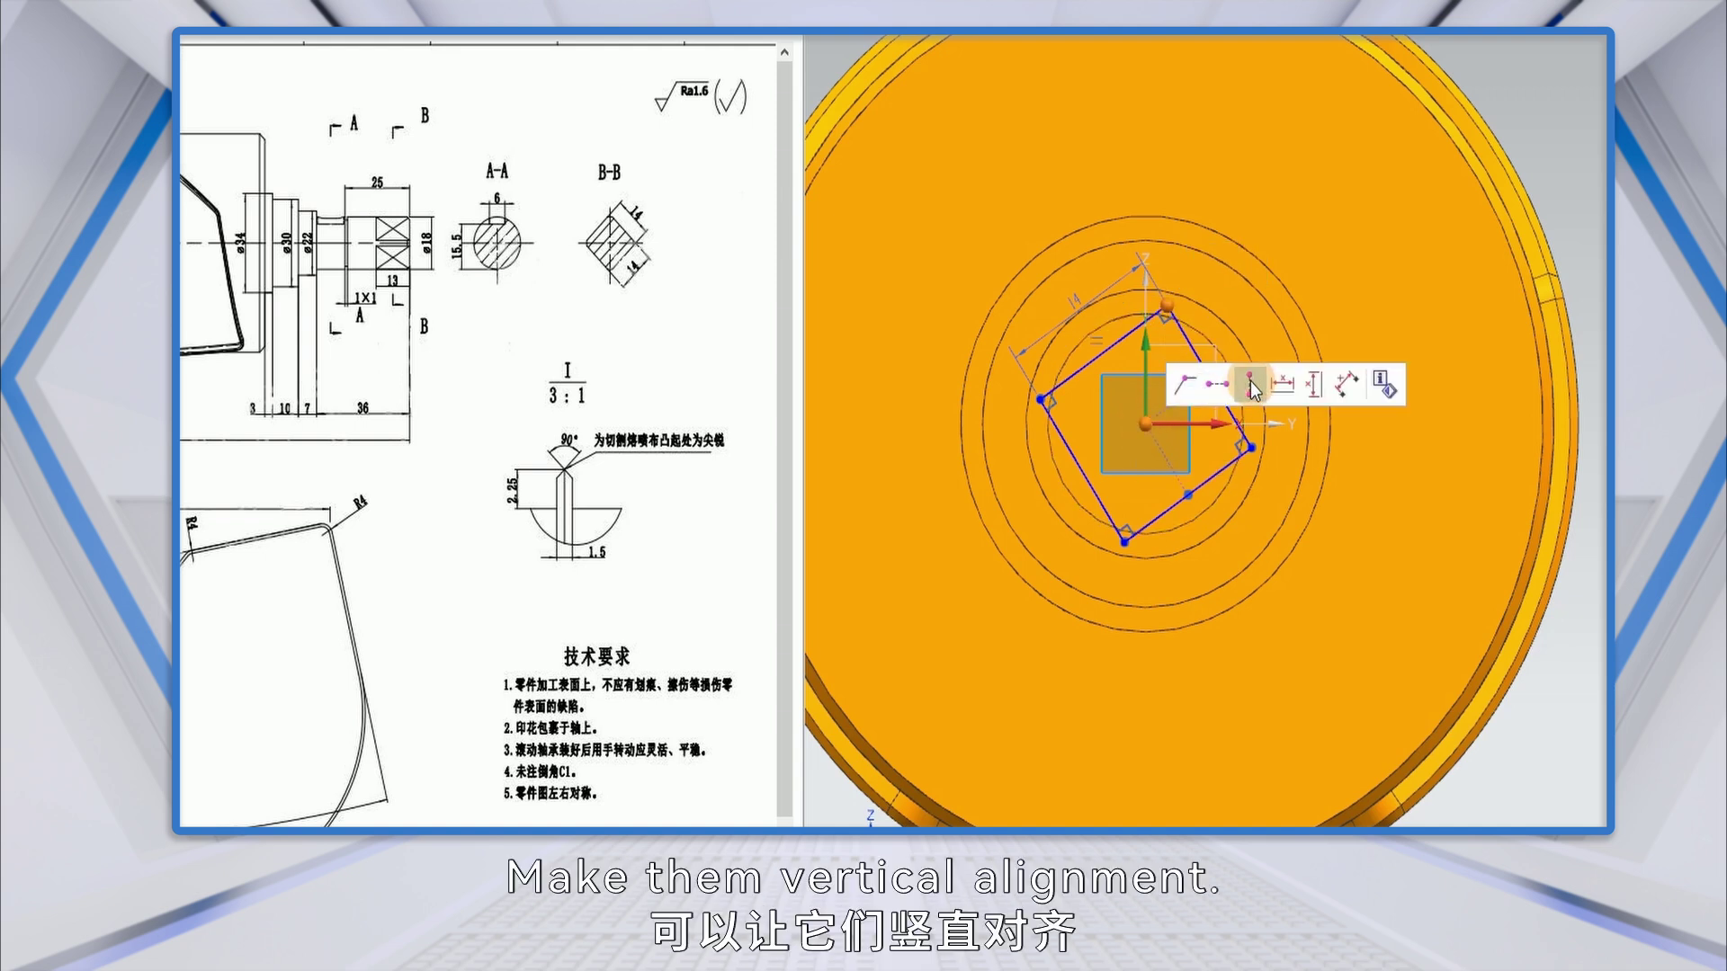
left_click(1250, 386)
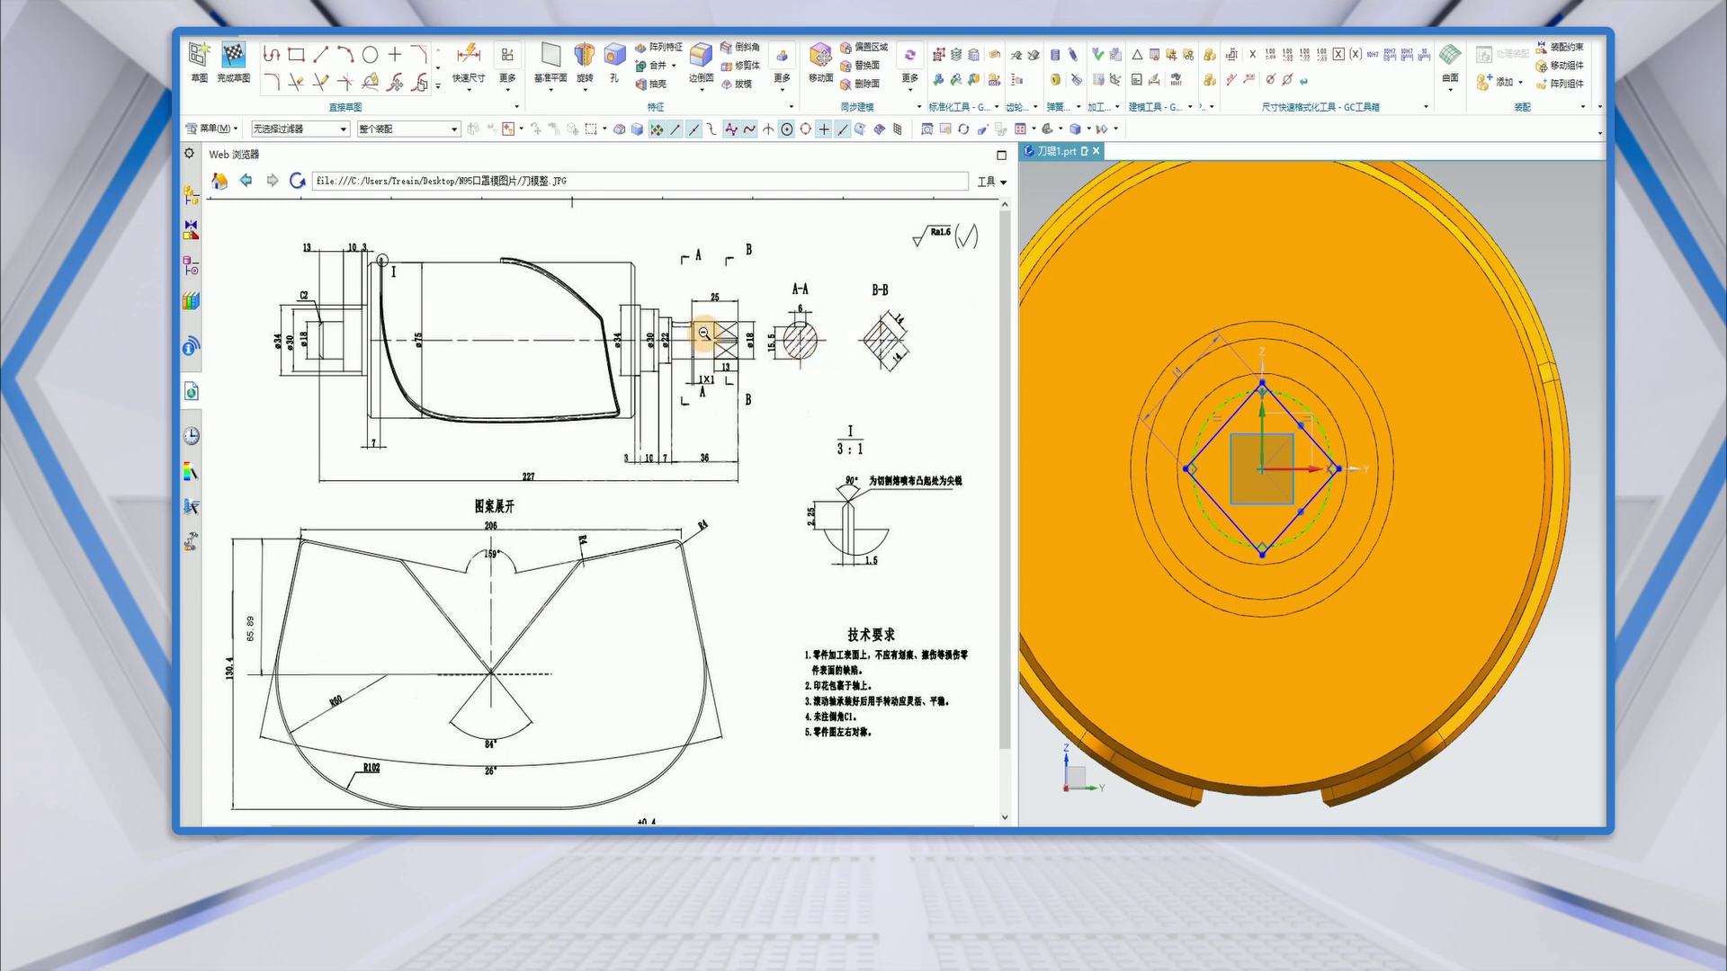
Project the circular edge of the shaft's end face into the current sketch and finish the sketch.
left_click(439, 87)
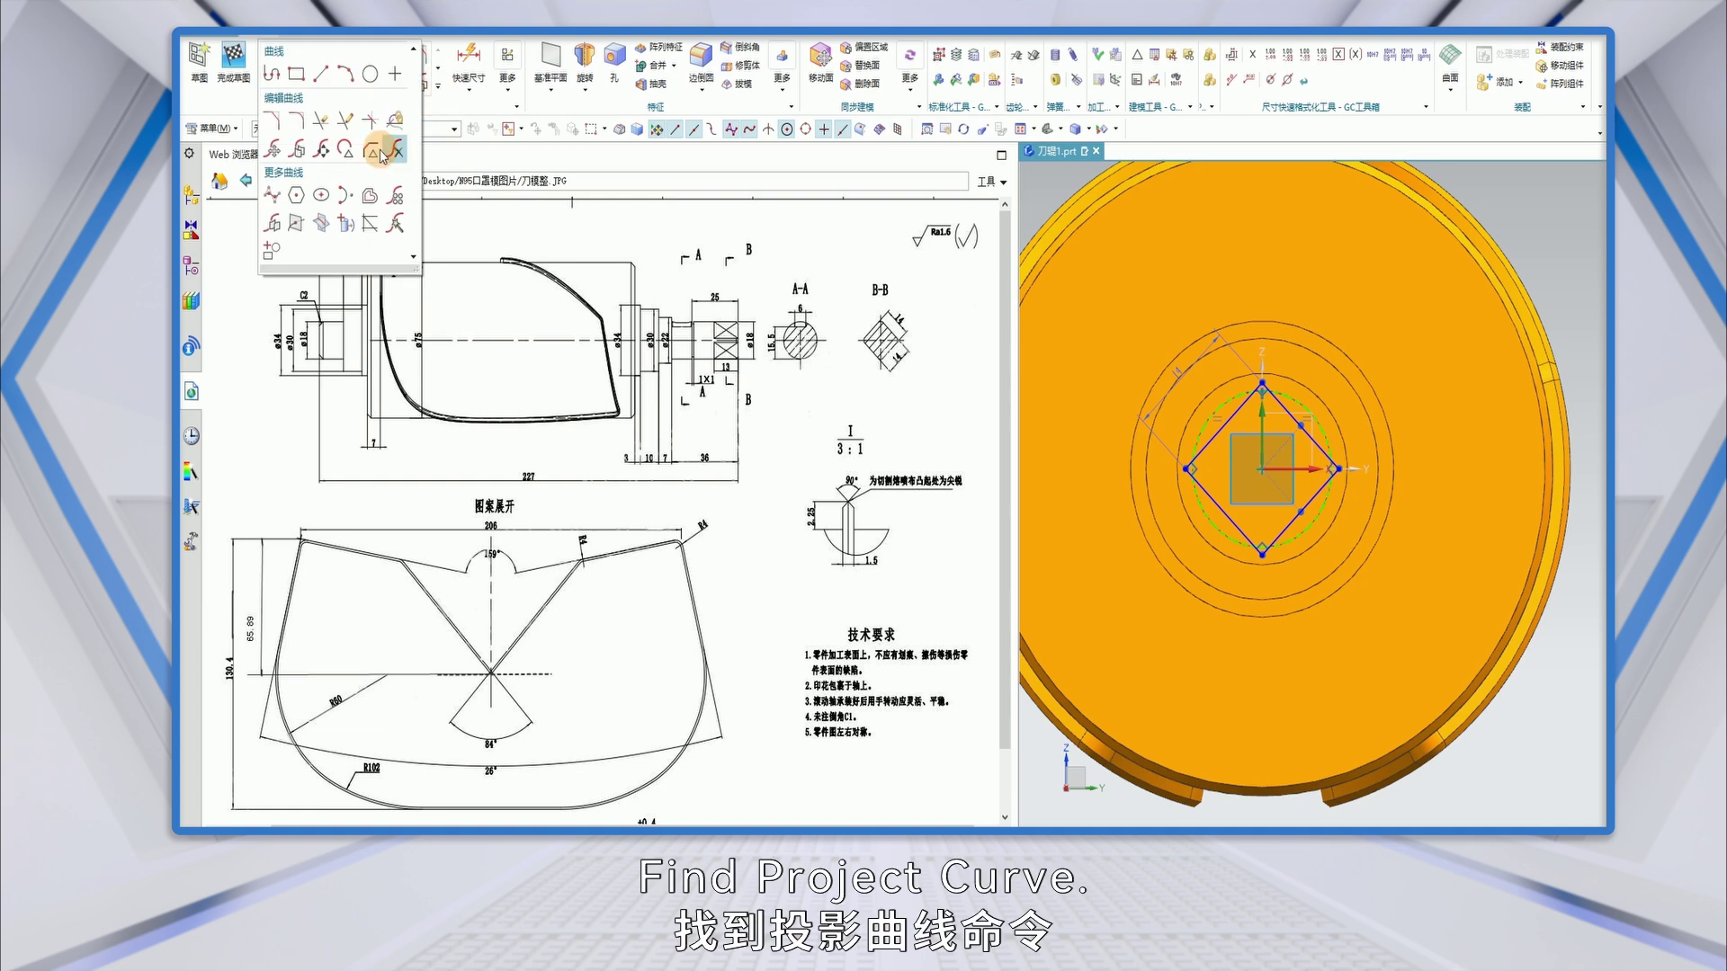
left_click(344, 227)
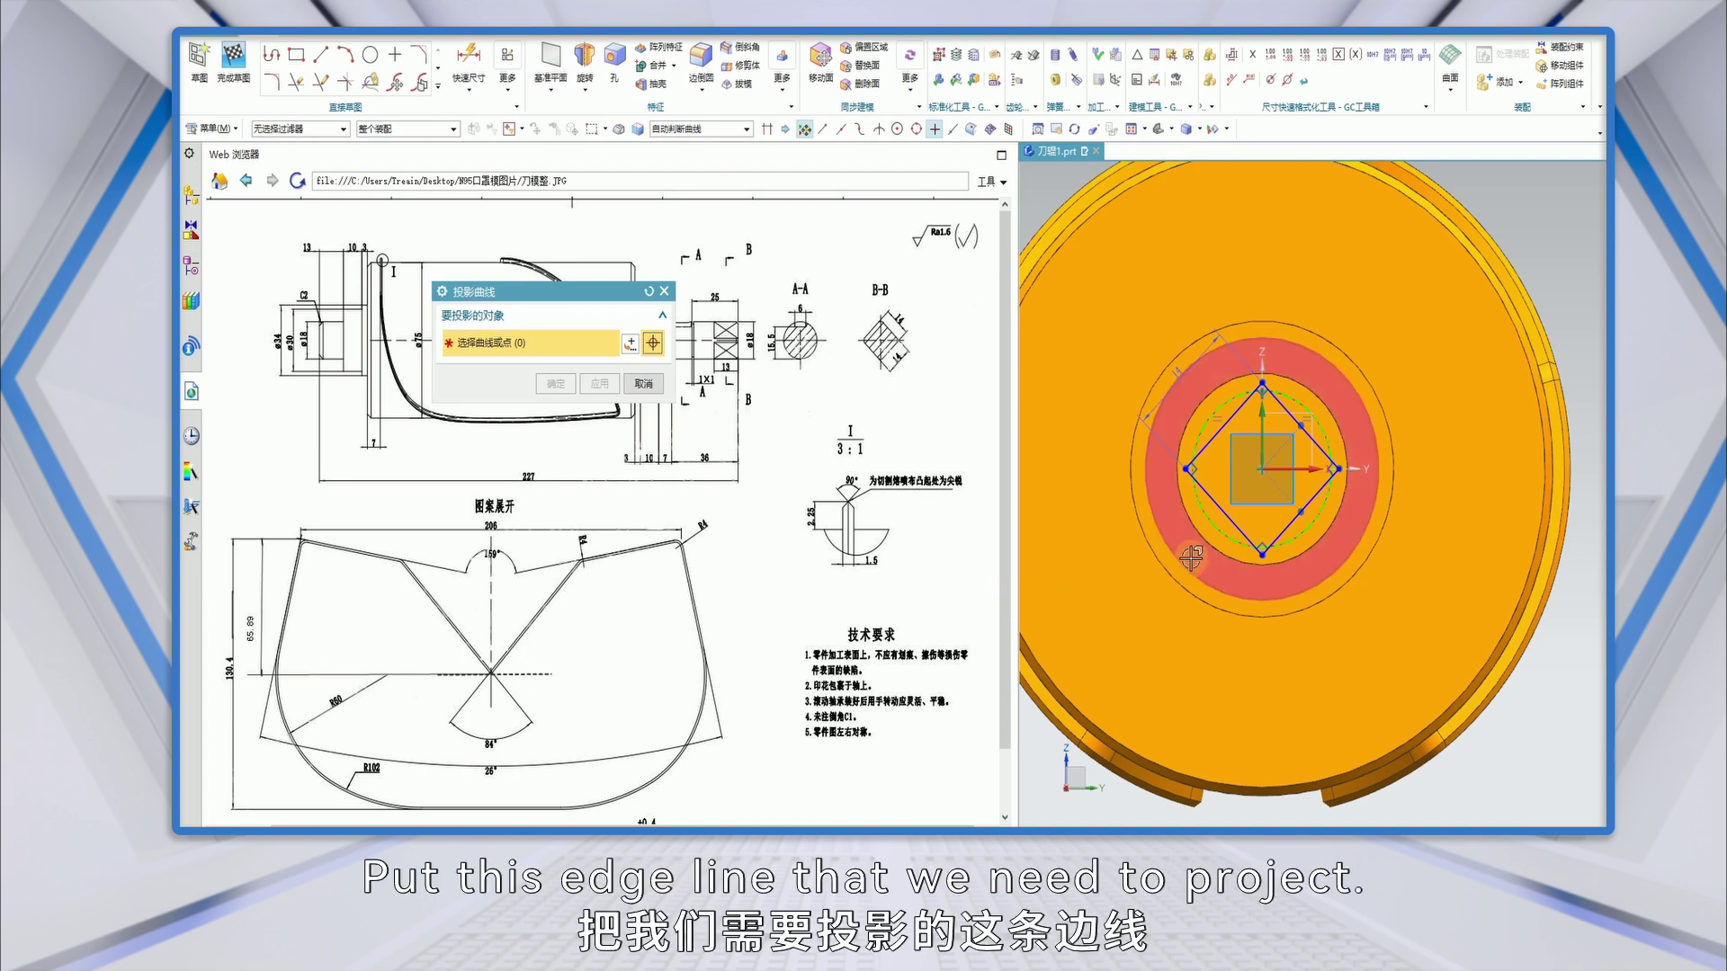
middle_click_drag(1192, 558, 1213, 570)
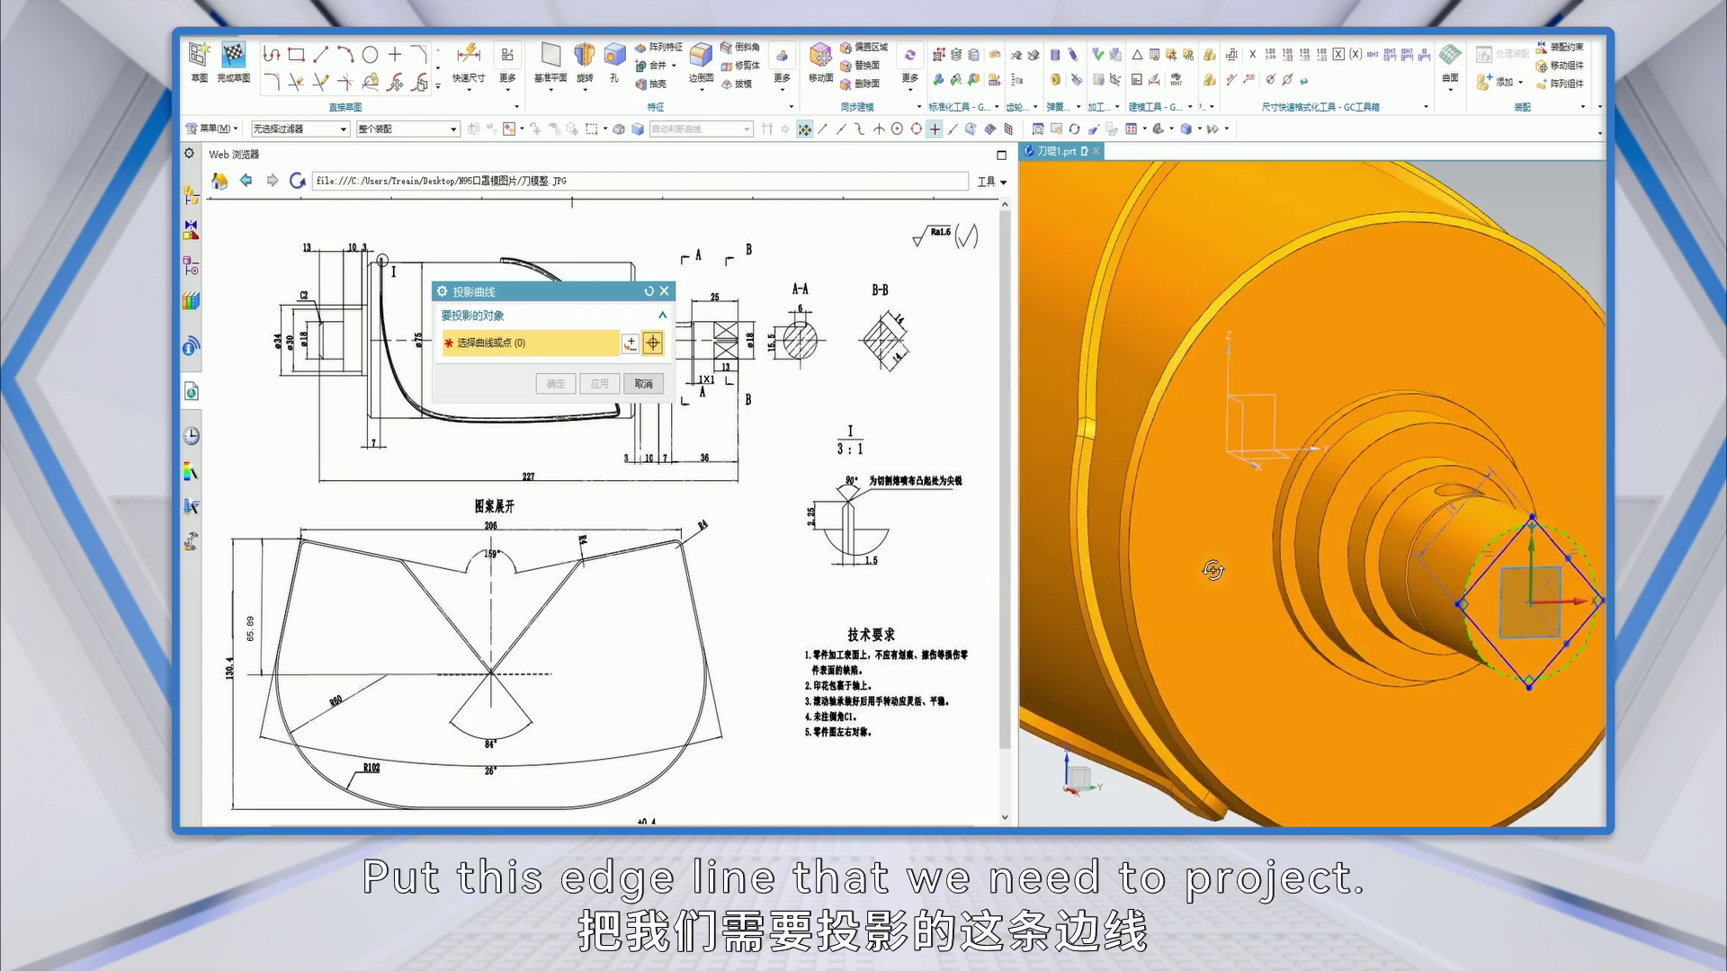
left_click(1500, 537)
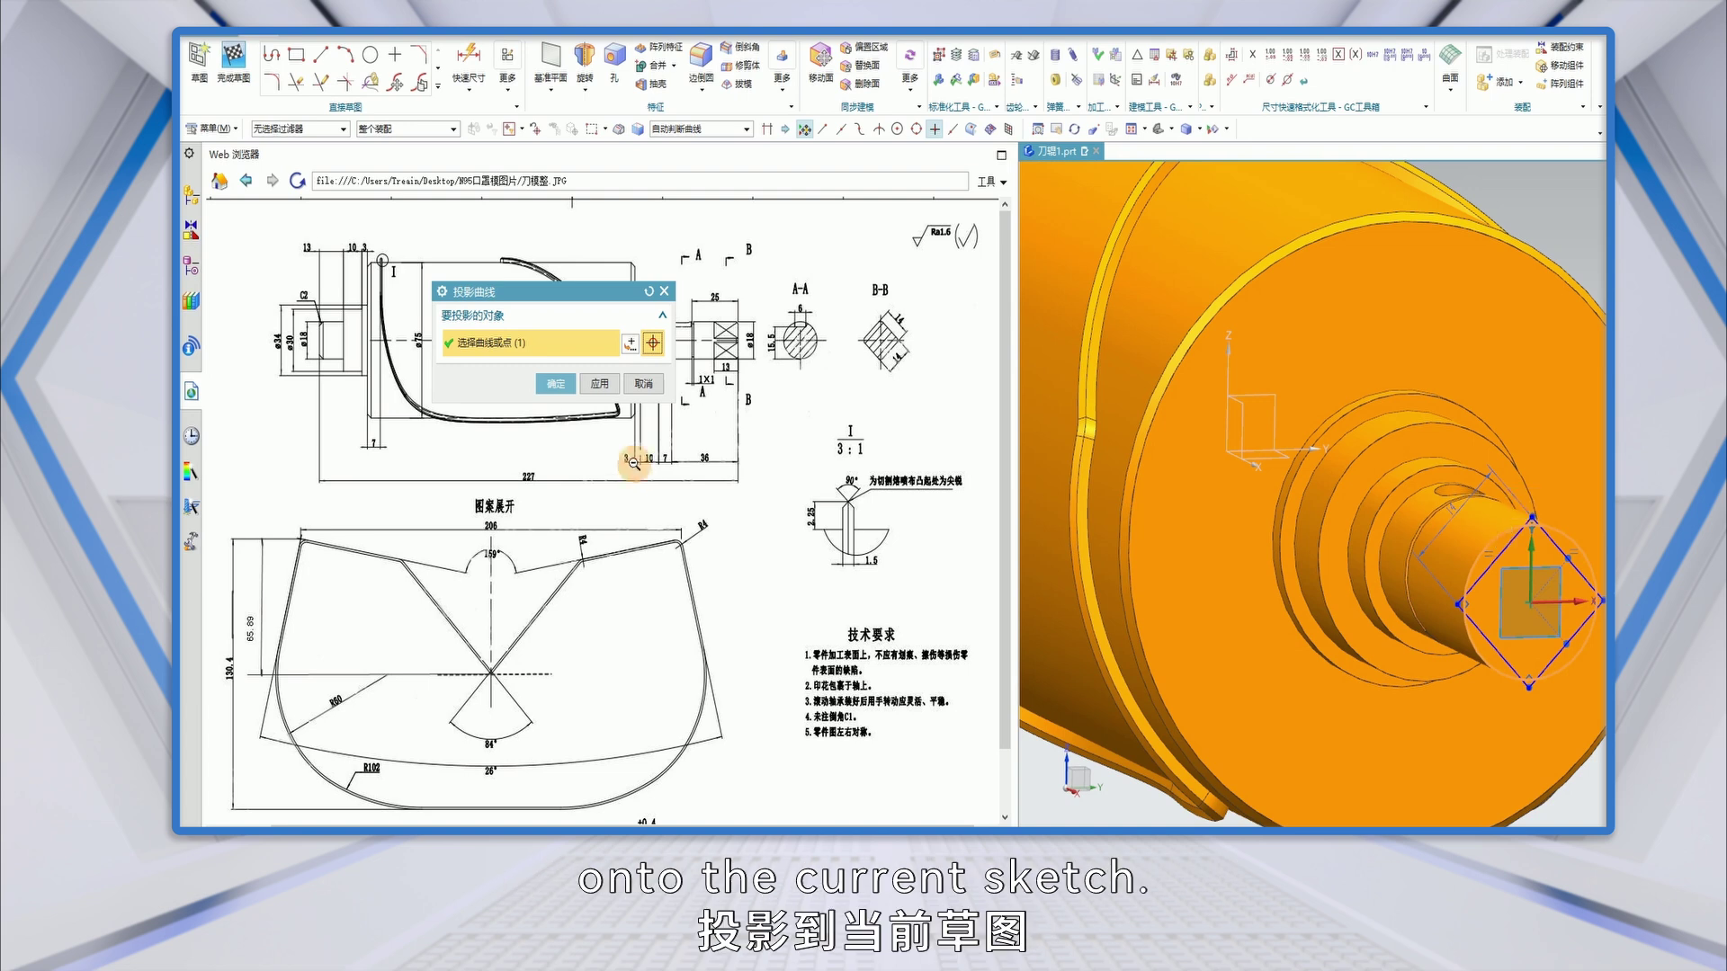
left_click(565, 389)
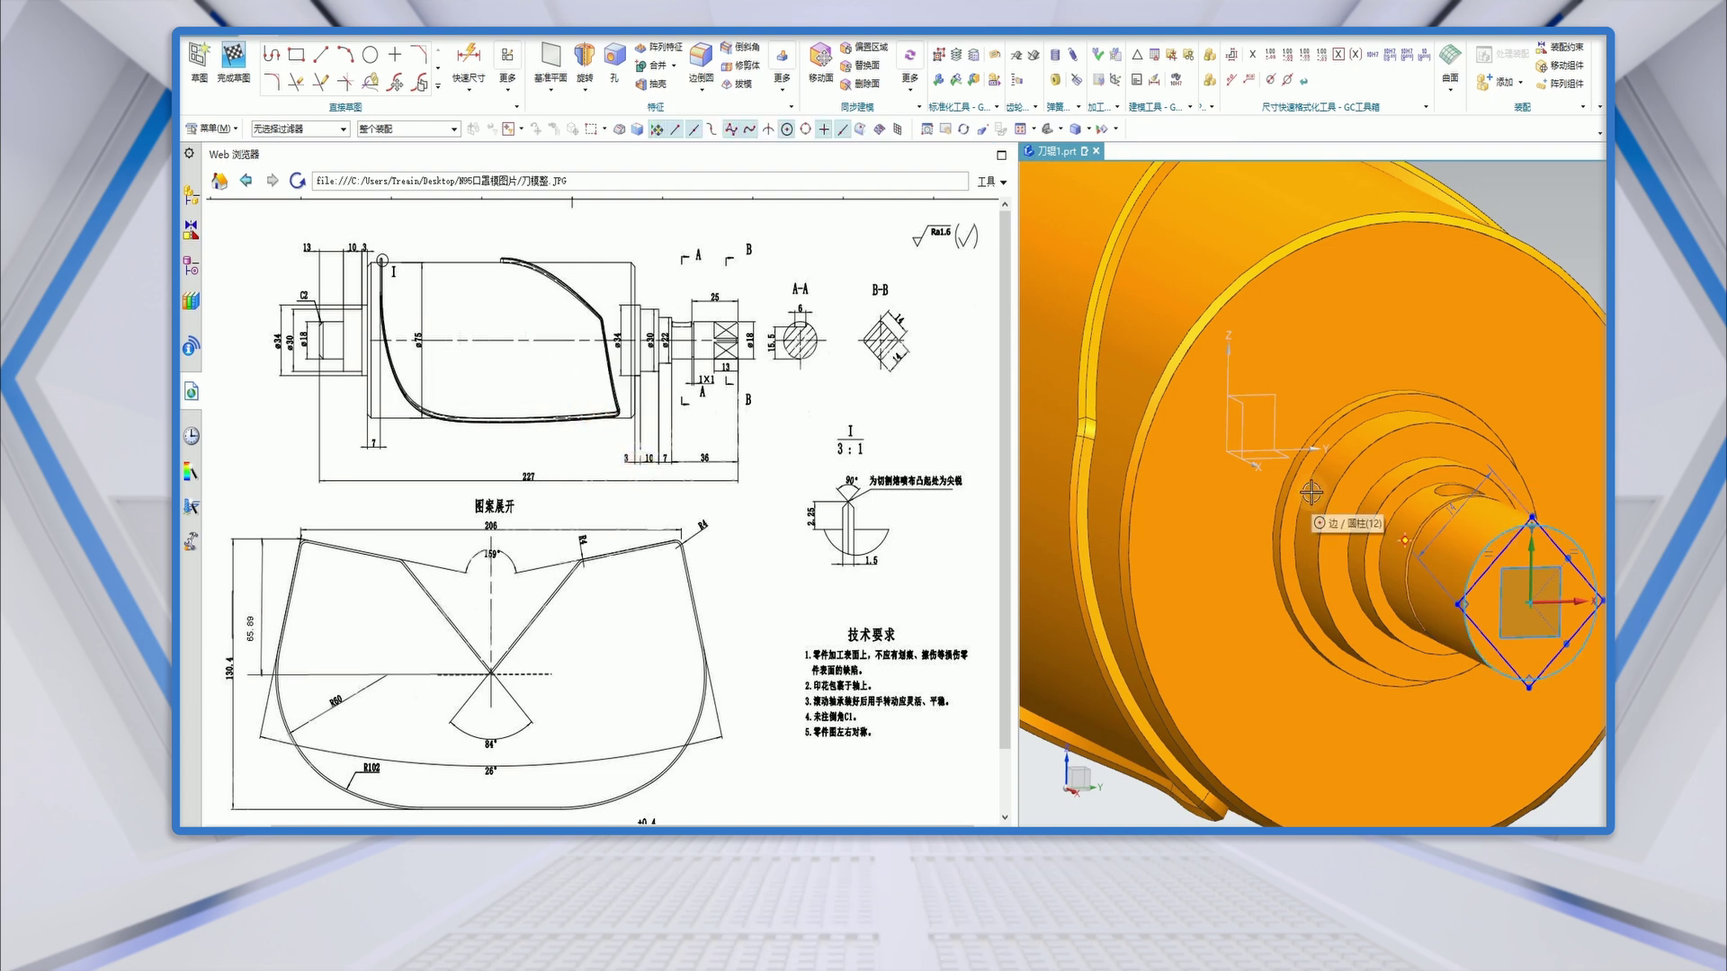
middle_click_drag(1309, 508, 1260, 471)
left_click(234, 65)
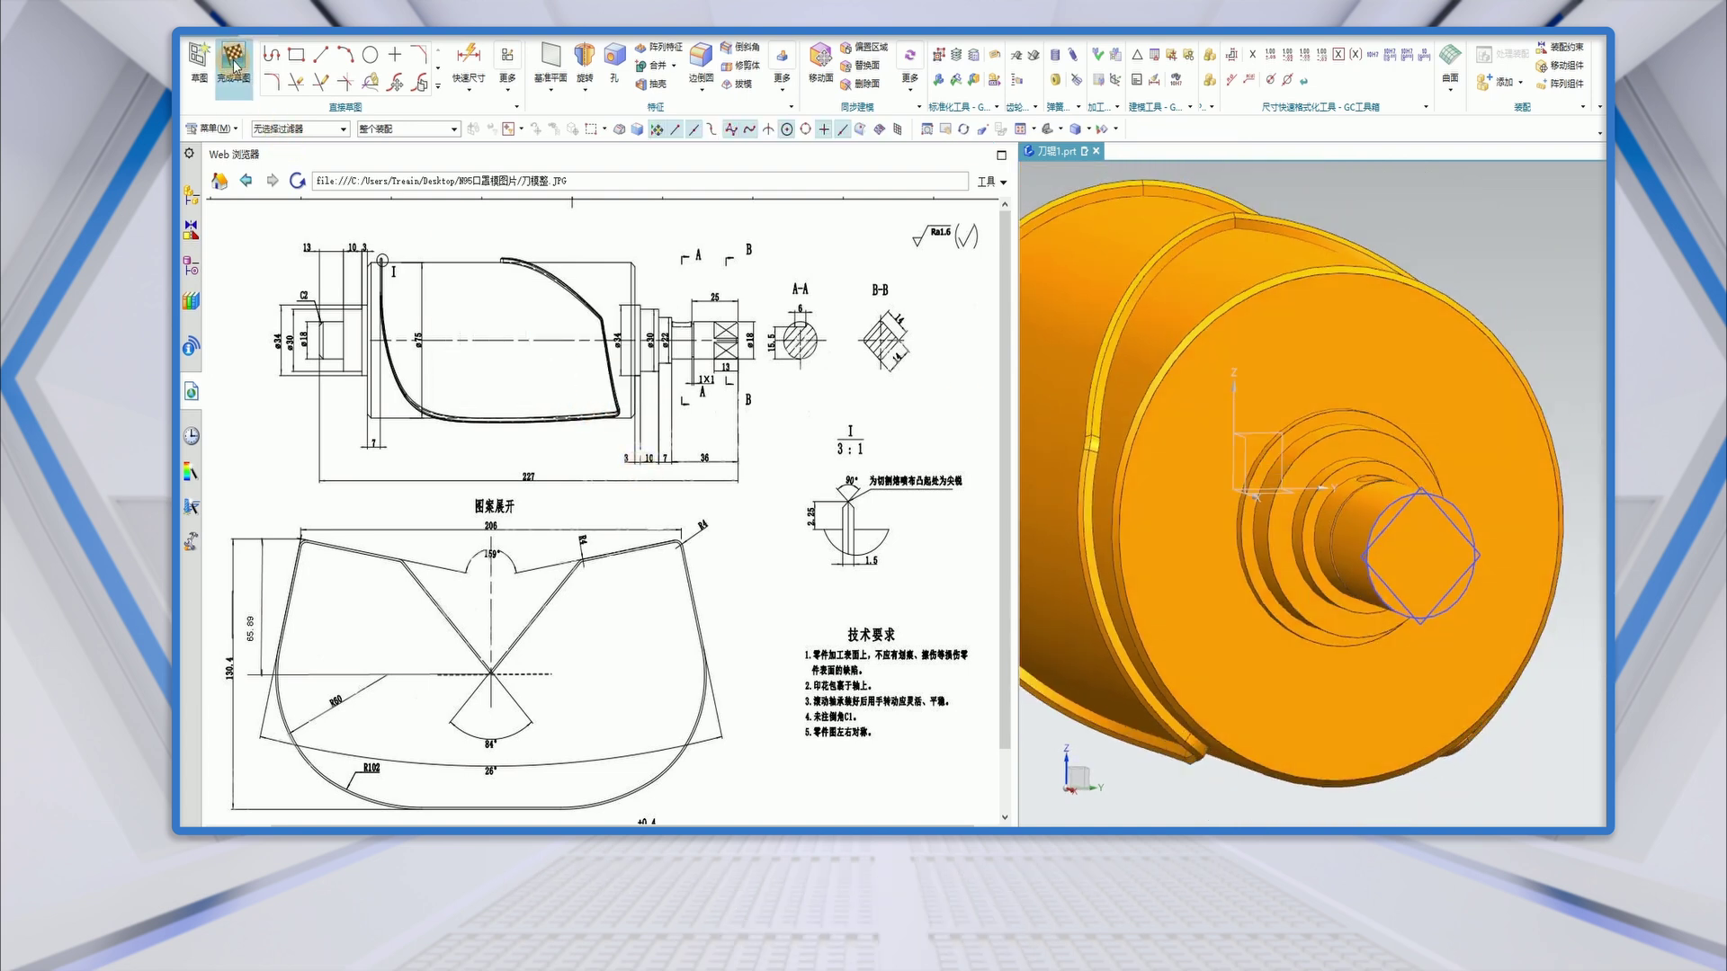
Start an Extrude with the region boundary curve rule and select the four areas between the projected circle and the square's sides.
scroll(1151, 519, "down", 3)
scroll(1152, 519, "up", 3)
middle_click_drag(1151, 519, 1203, 530)
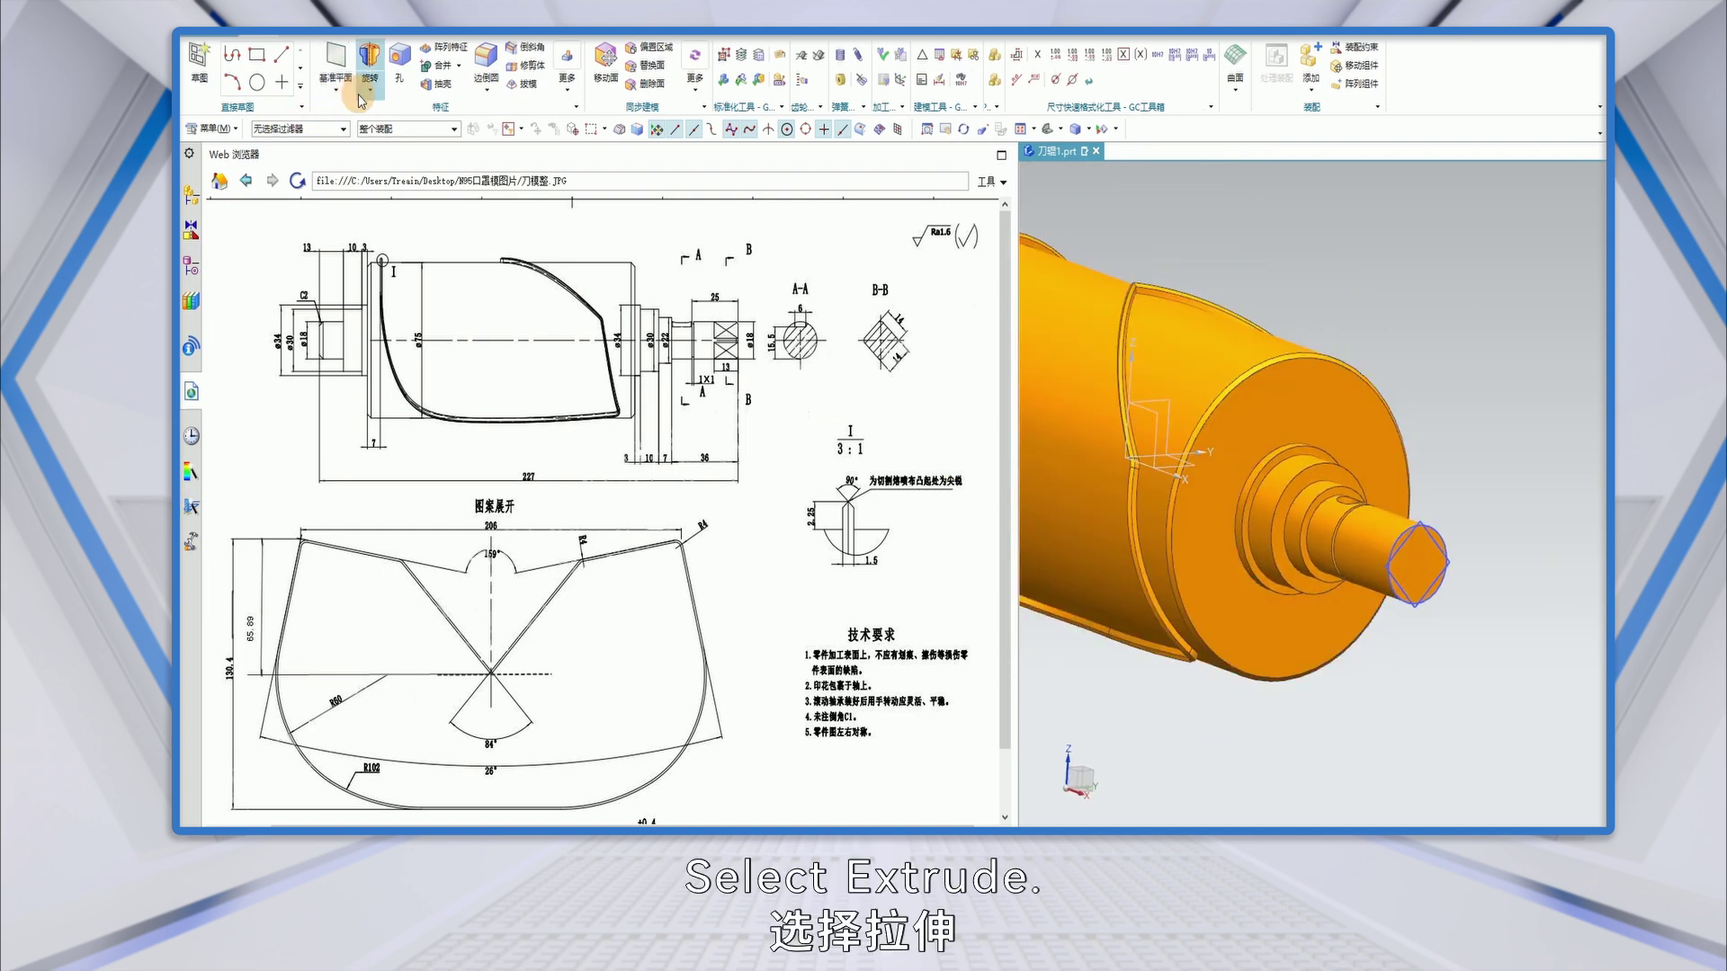
left_click(389, 115)
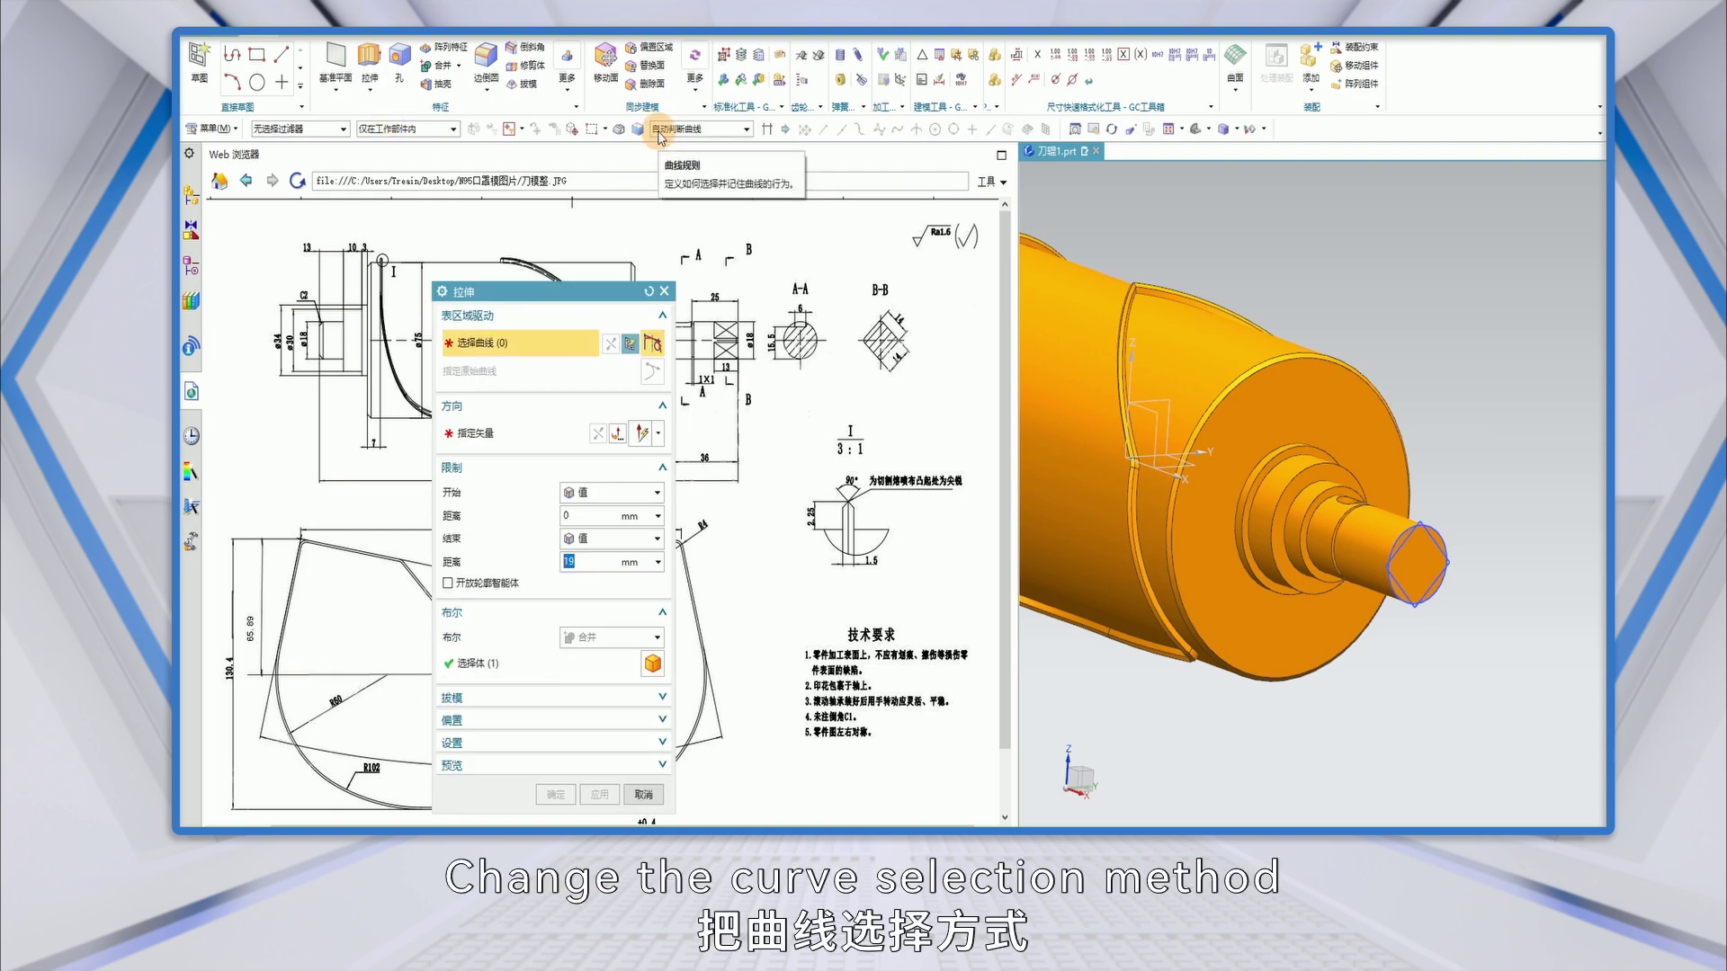
left_click(743, 130)
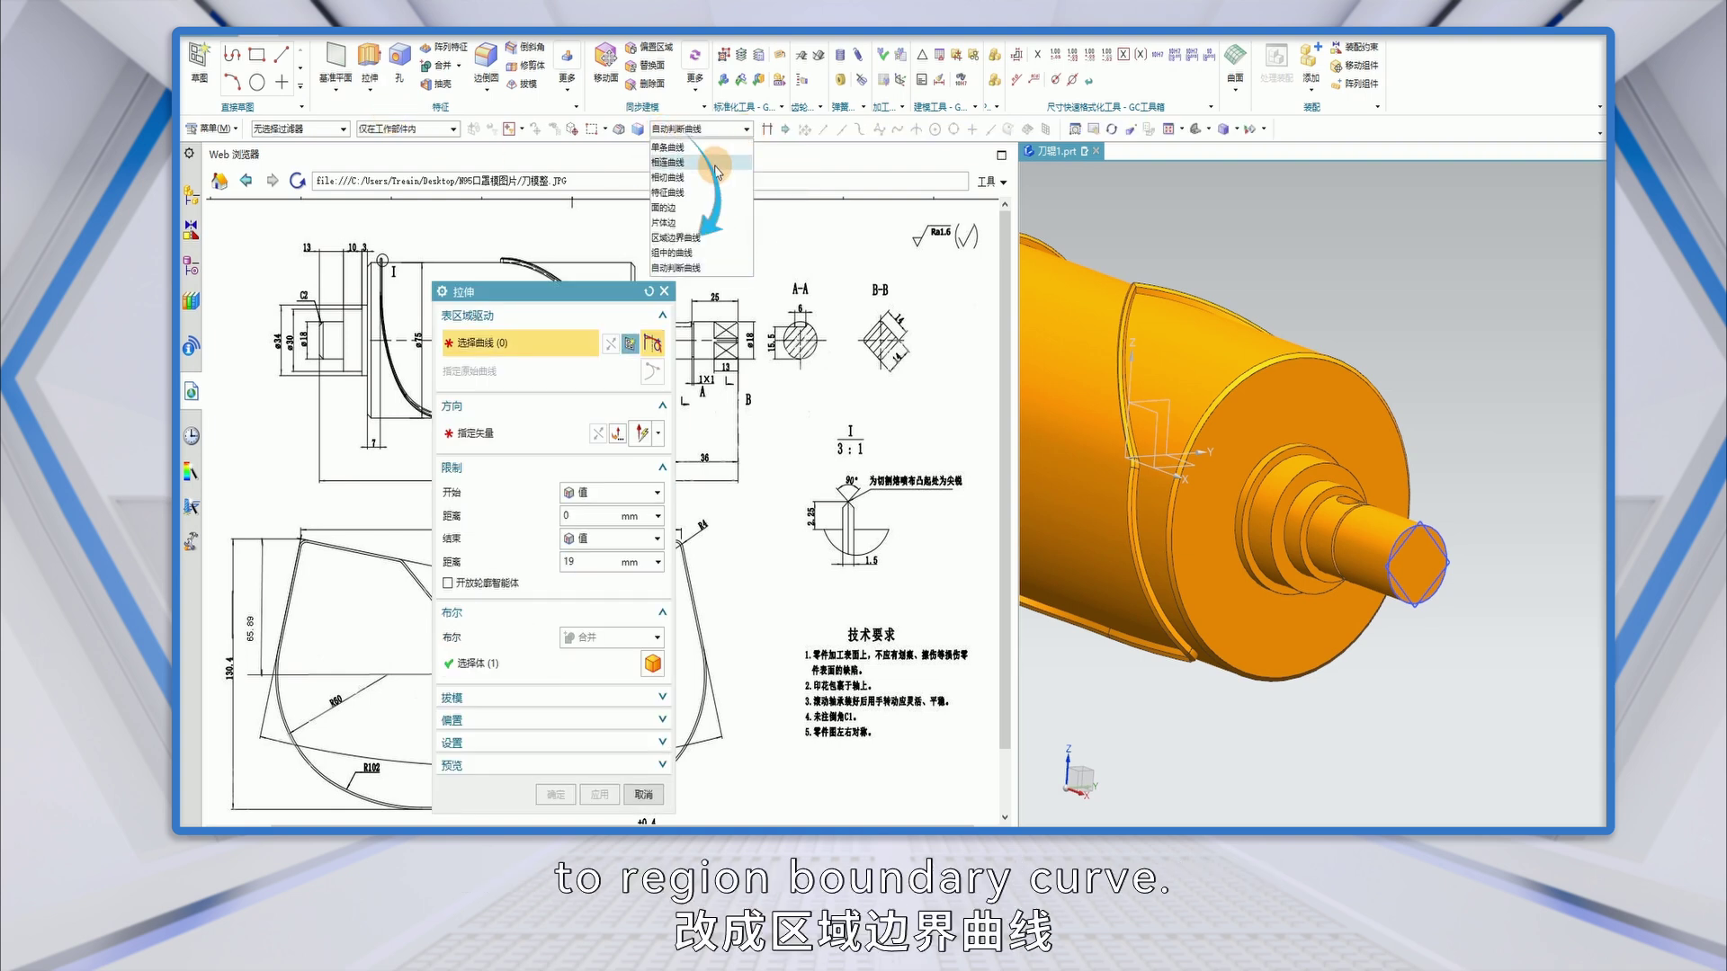
left_click(681, 238)
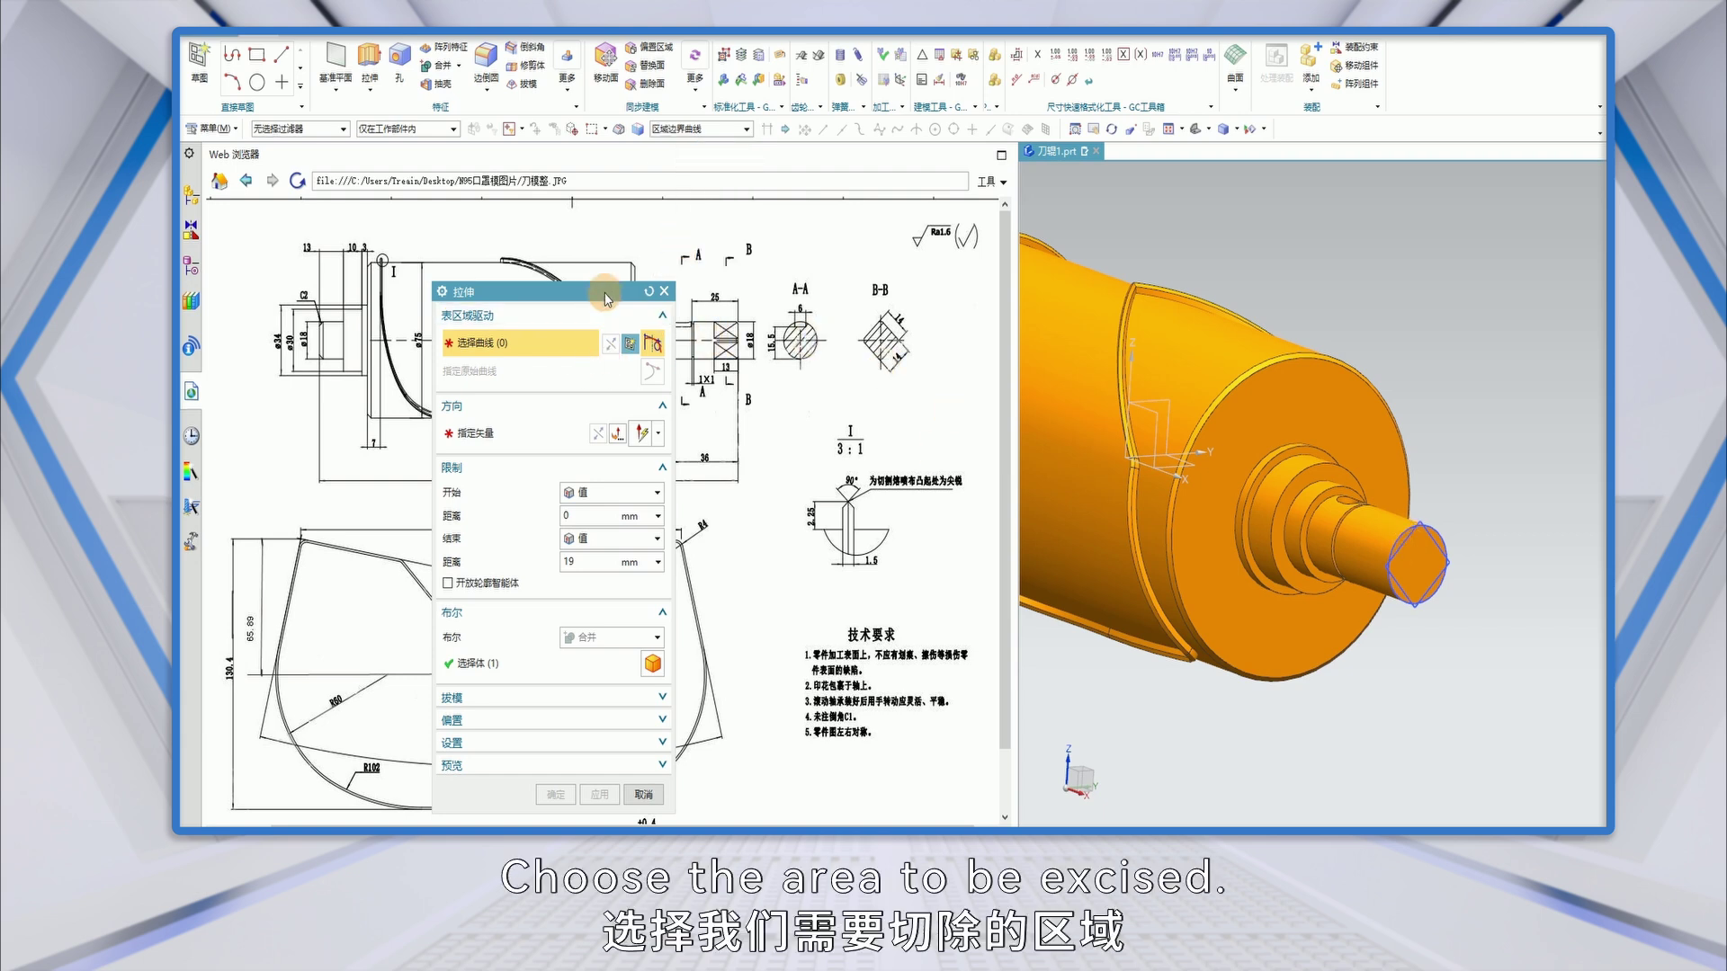
left_click_drag(600, 291, 570, 282)
scroll(1442, 537, "up", 5)
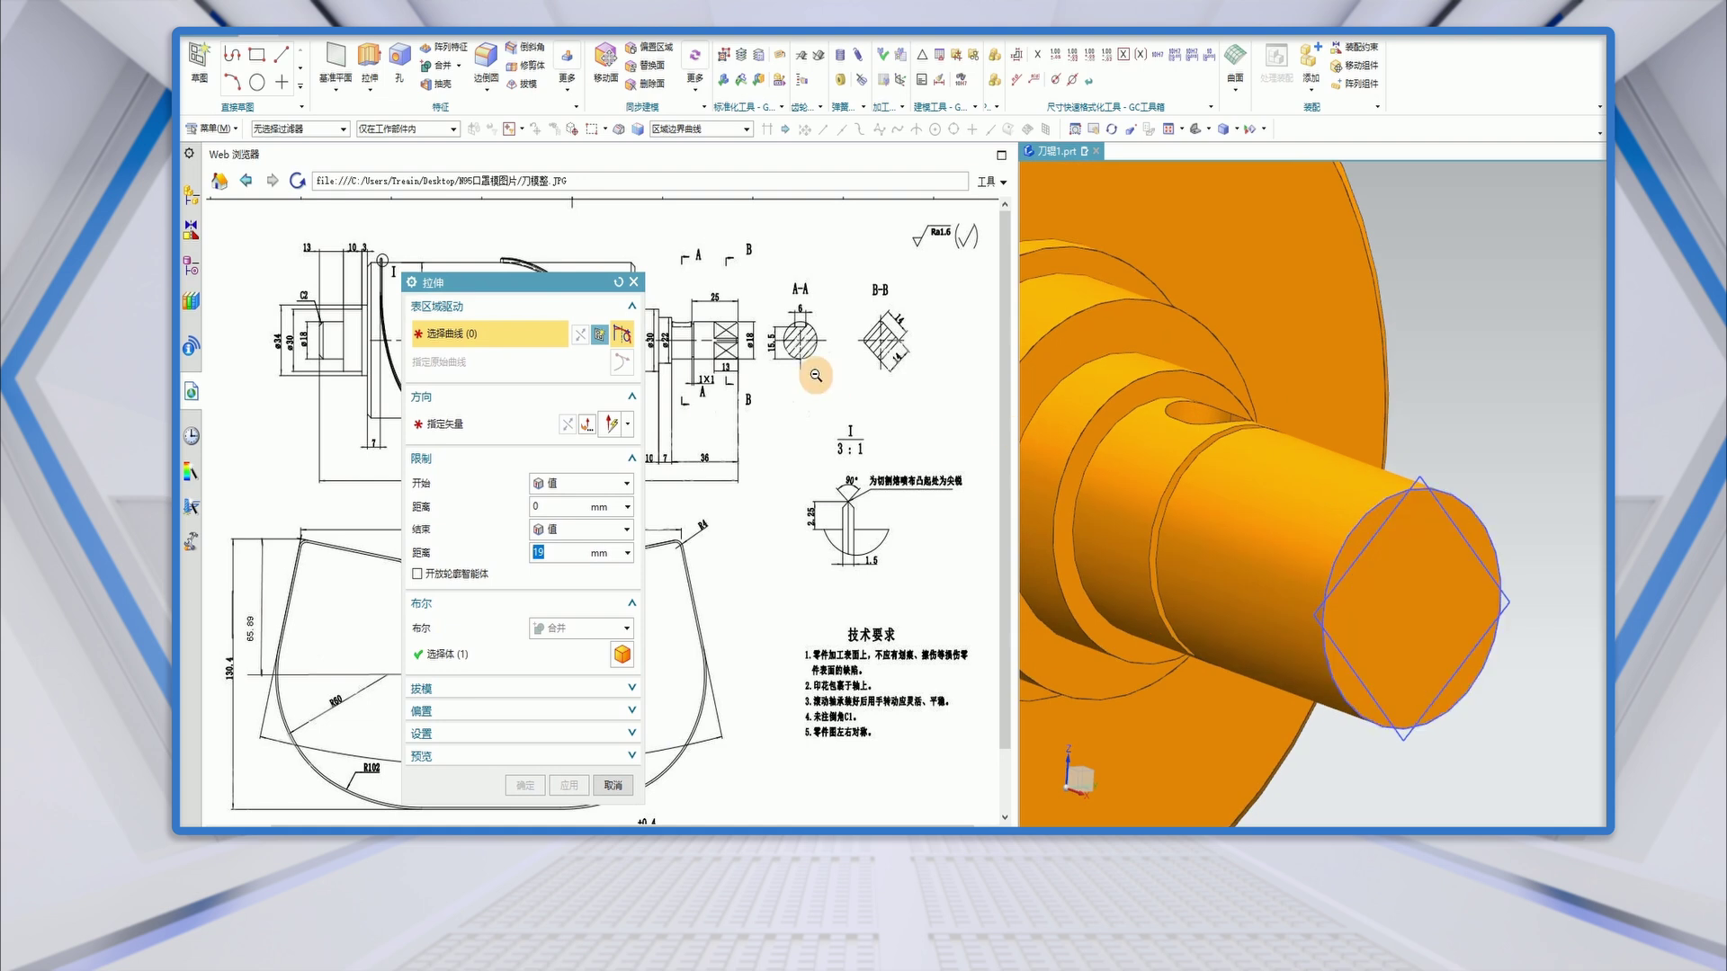
left_click(1366, 535)
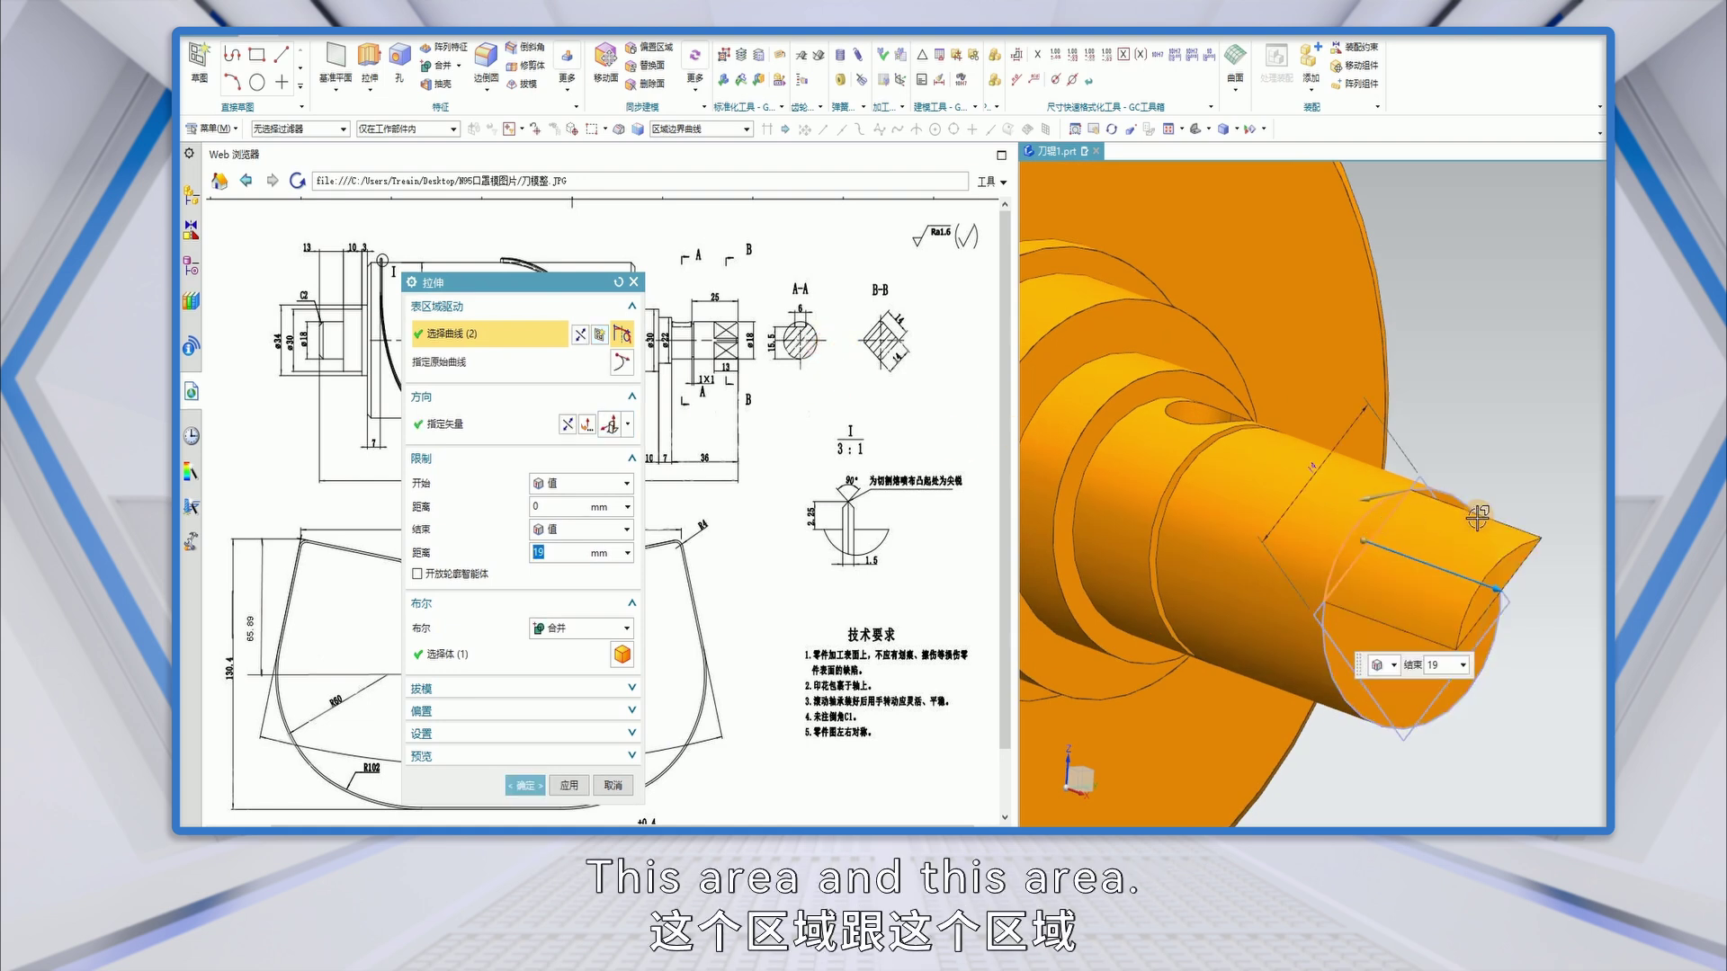
left_click(1343, 687)
middle_click_drag(1356, 540, 1260, 529)
left_click(1260, 529)
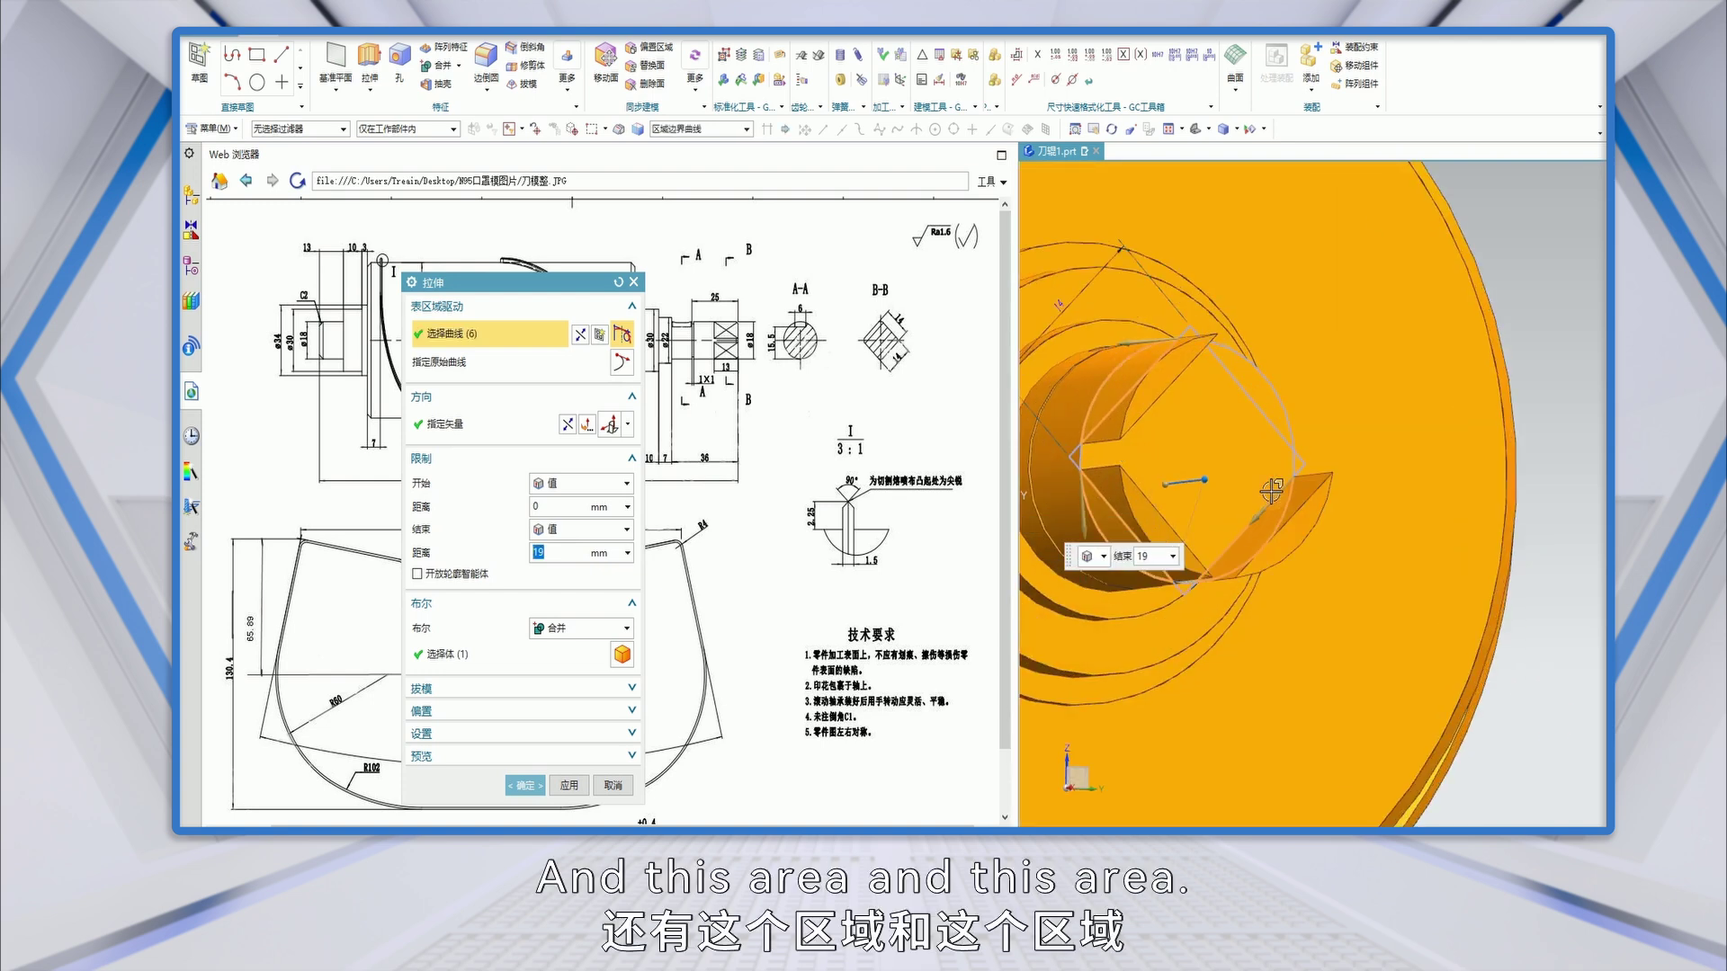
left_click(1262, 387)
scroll(1361, 405, "down", 2)
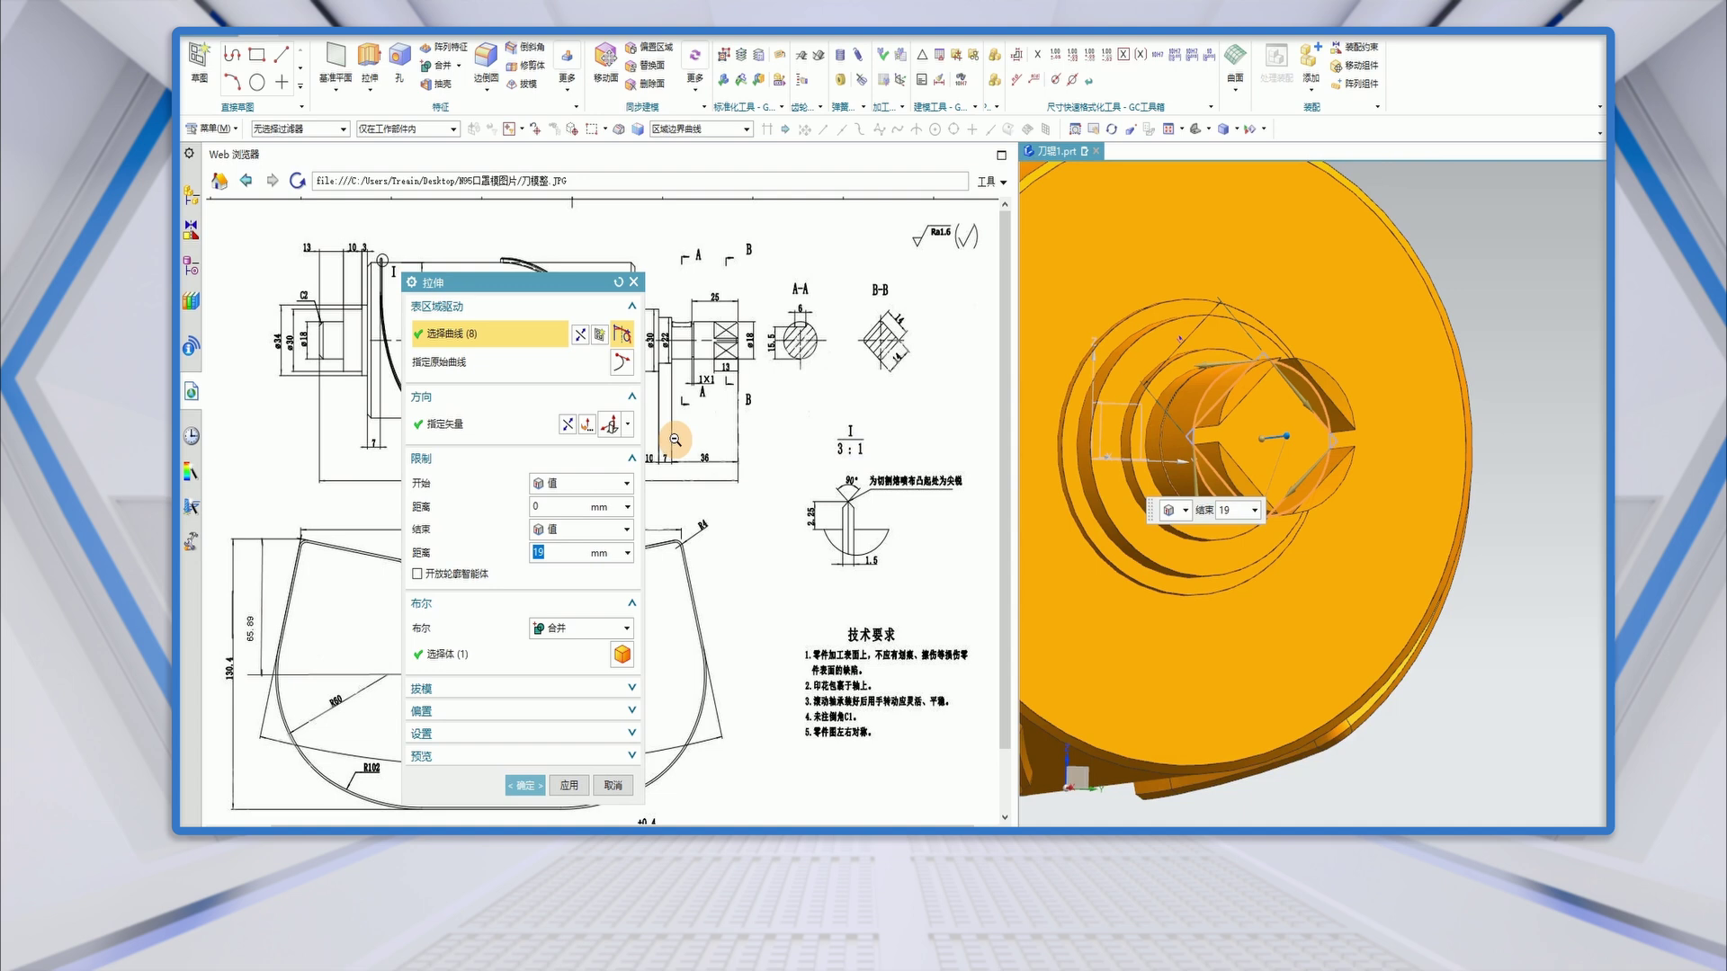
Reverse the extrusion into the shaft, set its end distance to 13 mm and subtract it from the roller body.
left_click(566, 426)
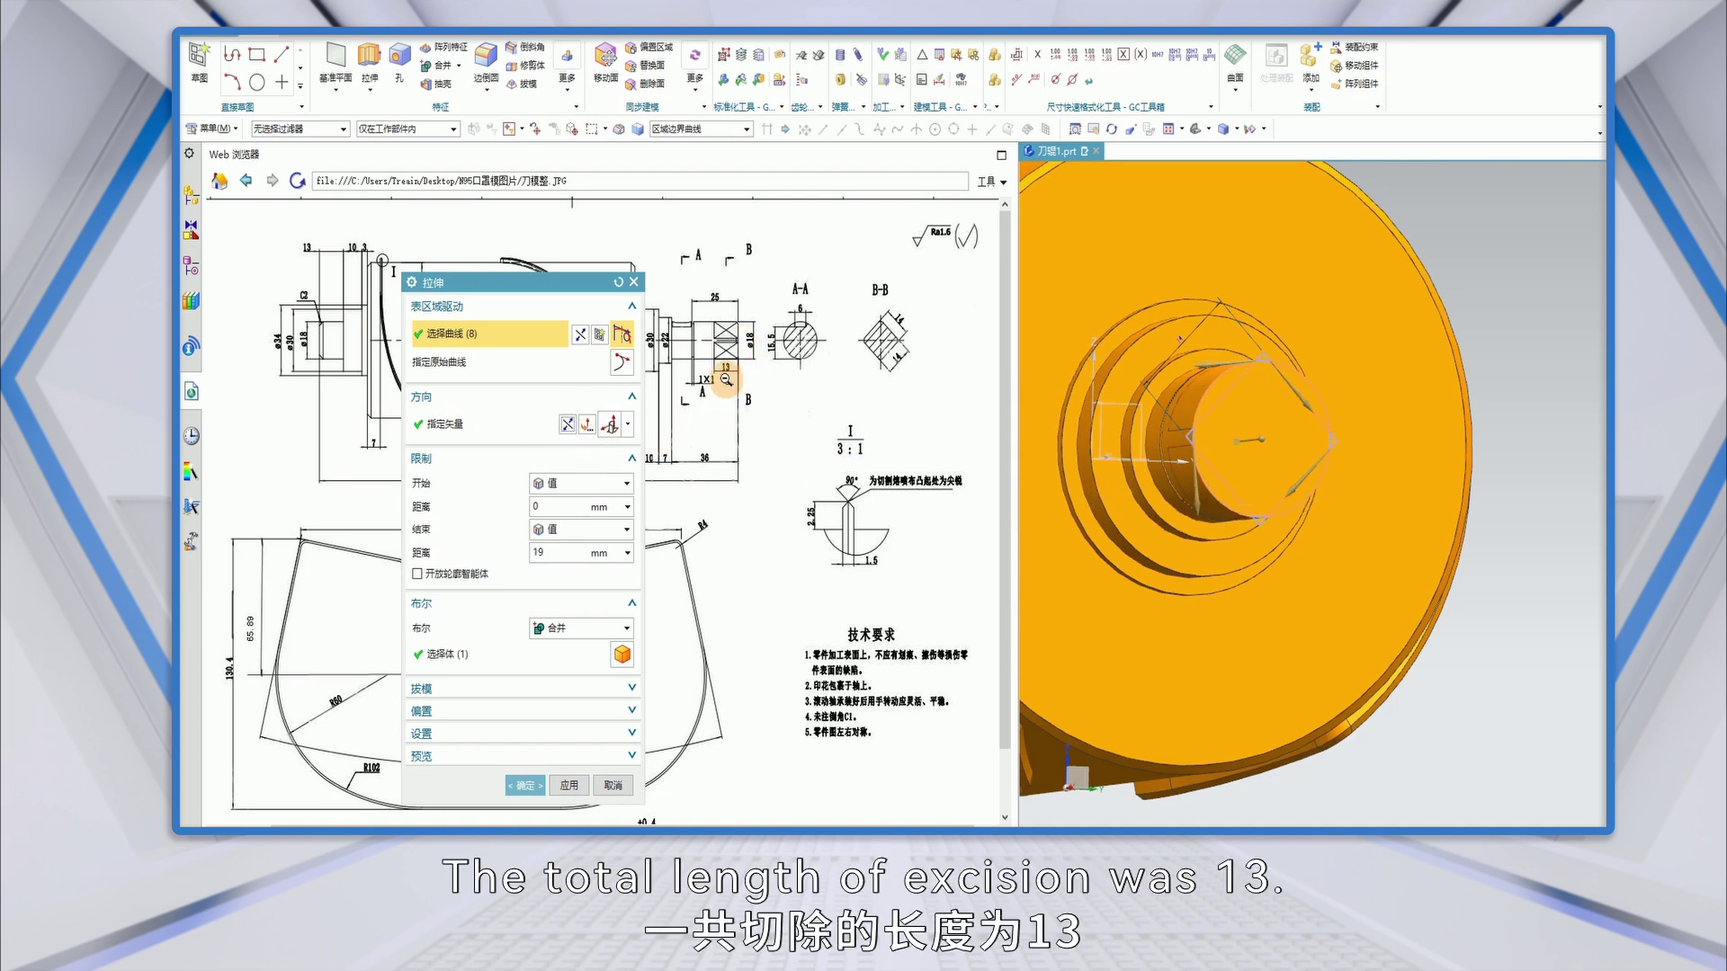
left_click(549, 551)
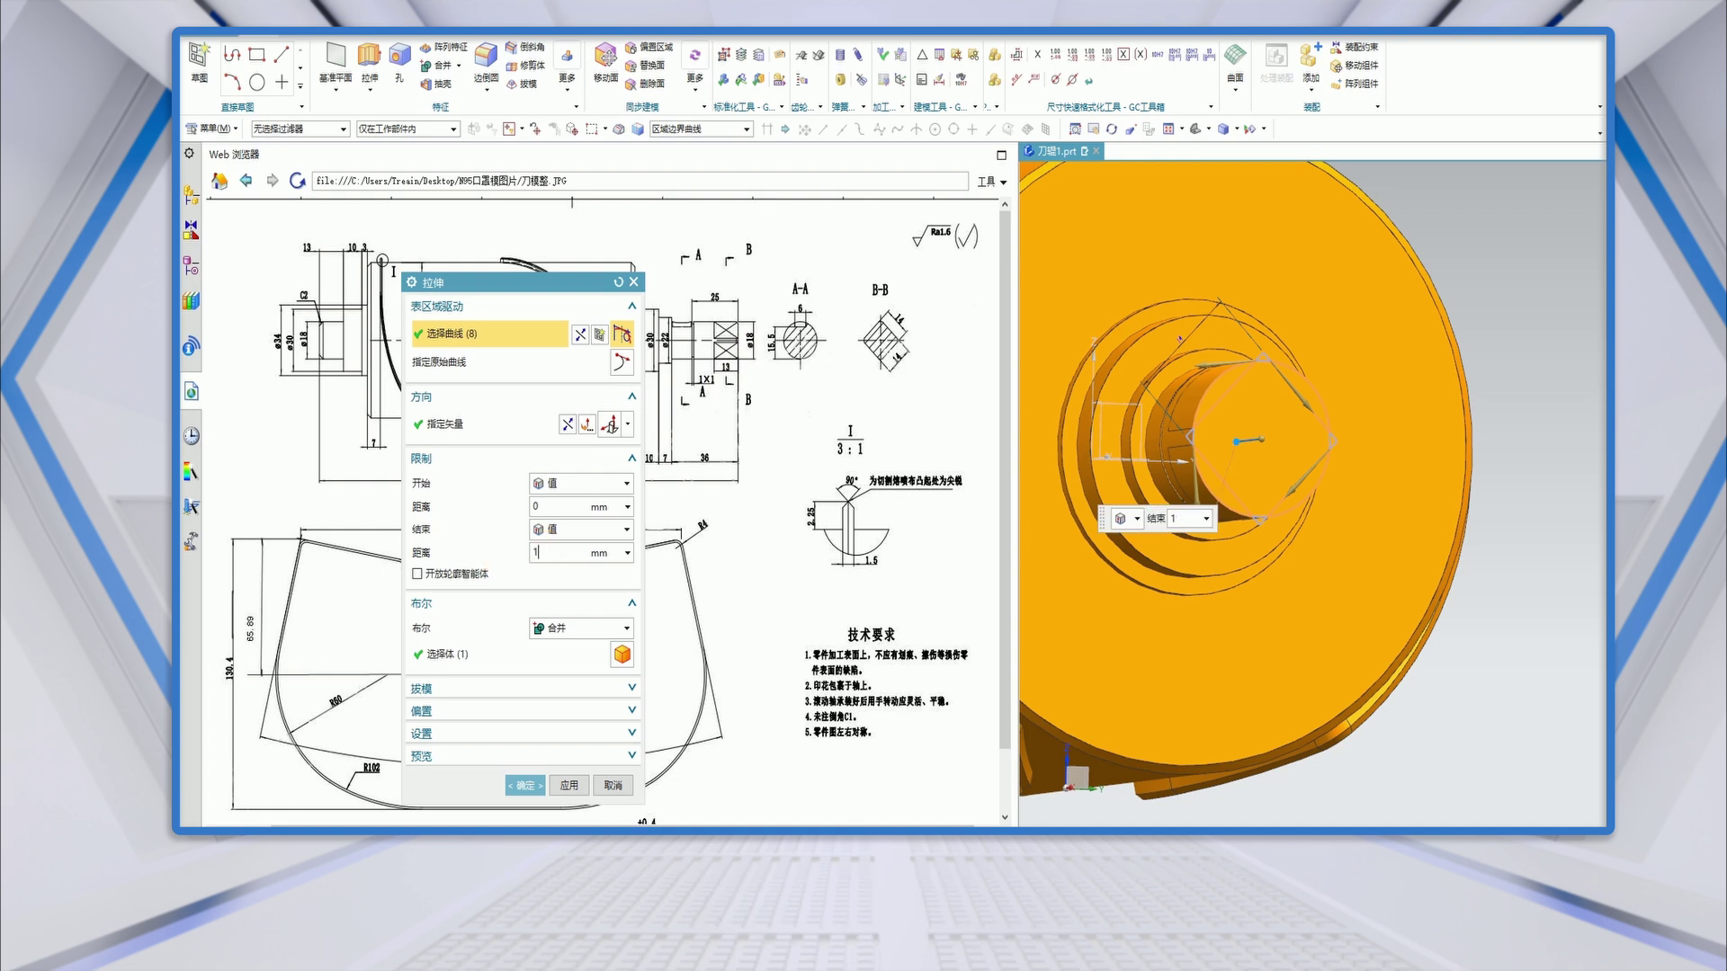
left_click(632, 631)
left_click(561, 688)
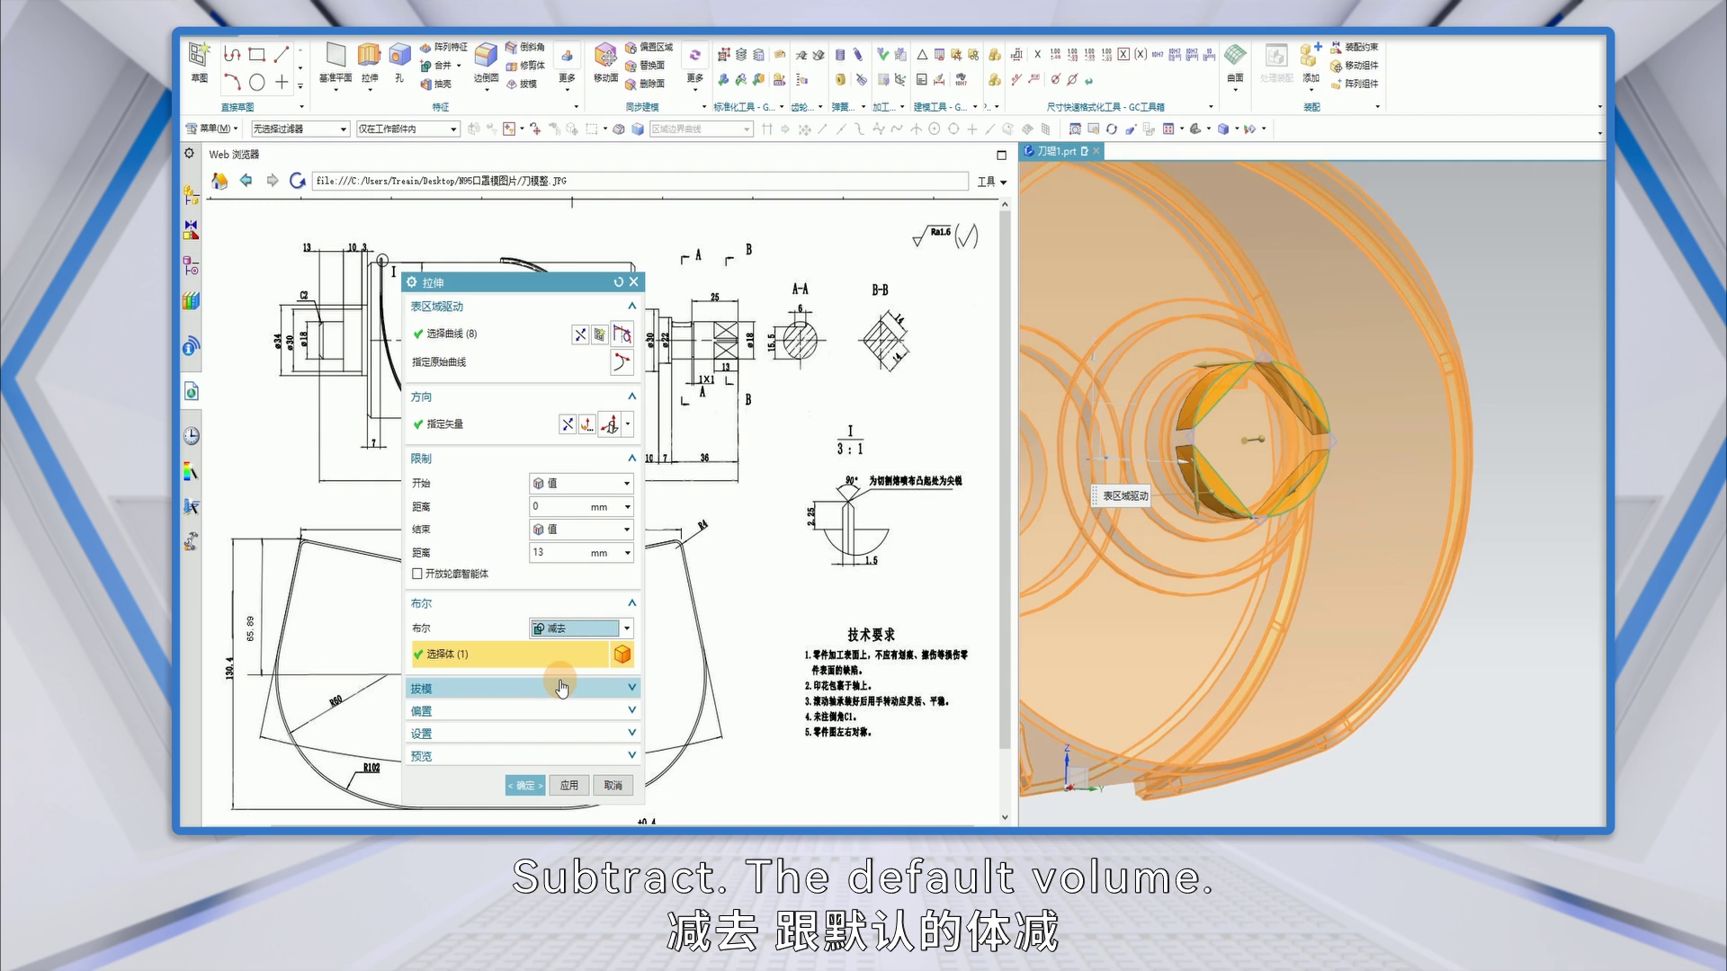
middle_click_drag(1178, 540, 1185, 342)
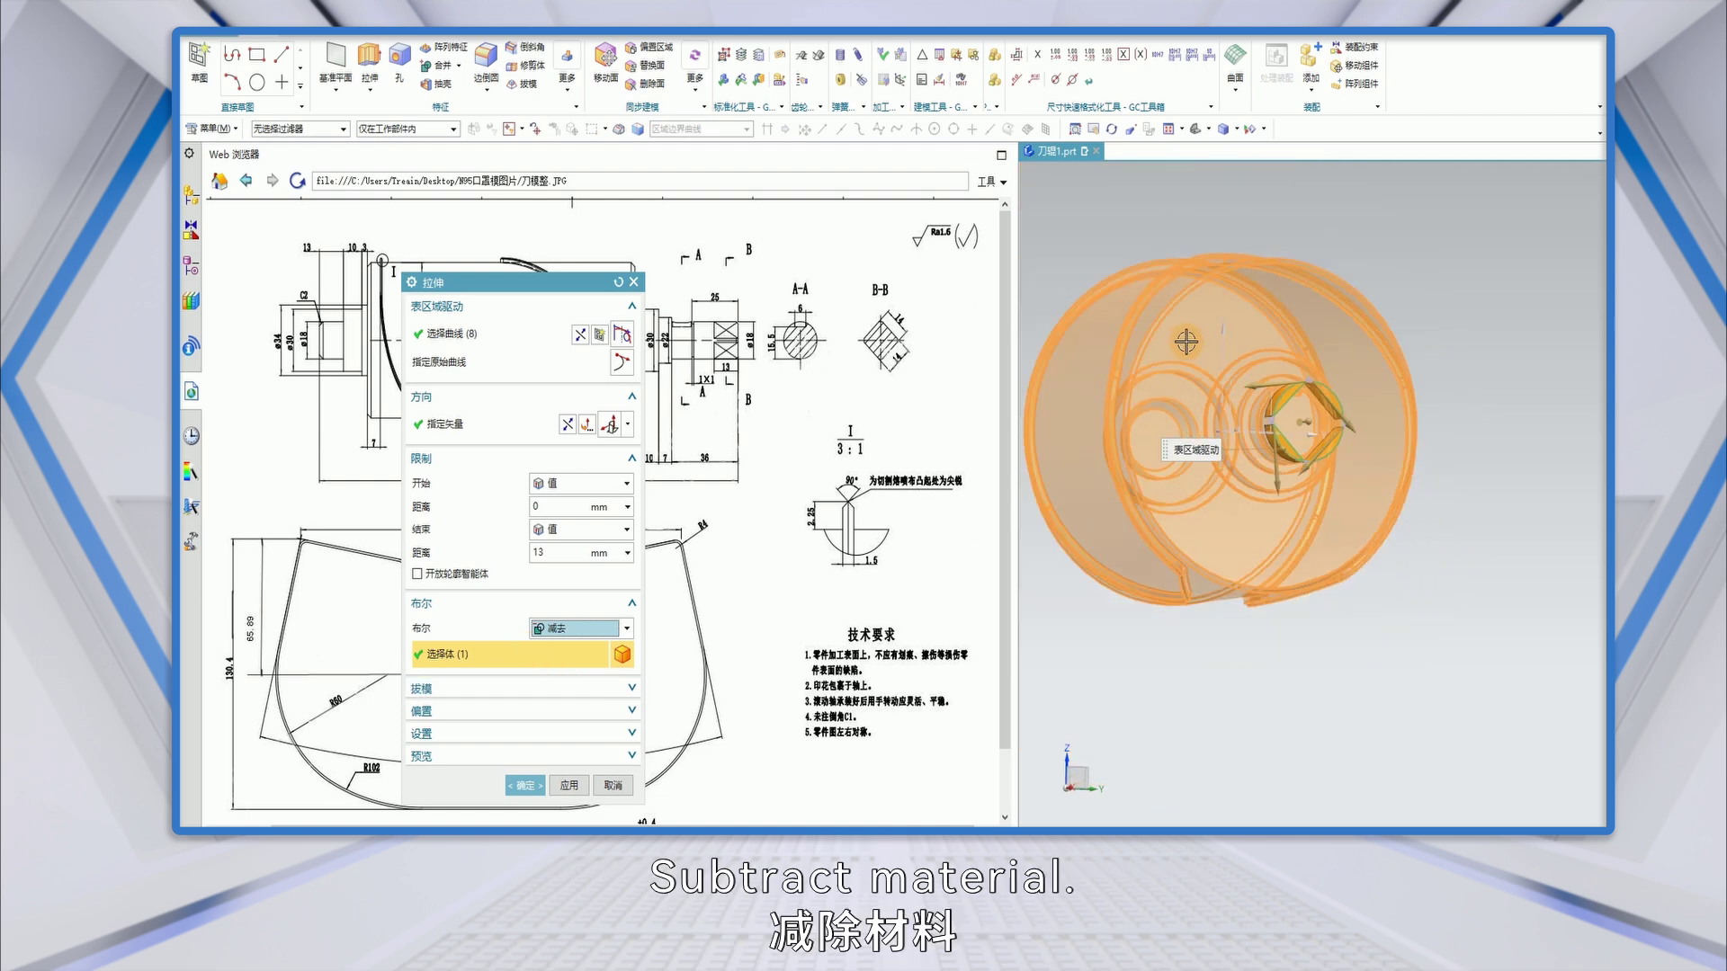
left_click(525, 787)
Hide all datum objects in the model.
middle_click_drag(1223, 432, 1226, 493)
scroll(1213, 546, "down", 5)
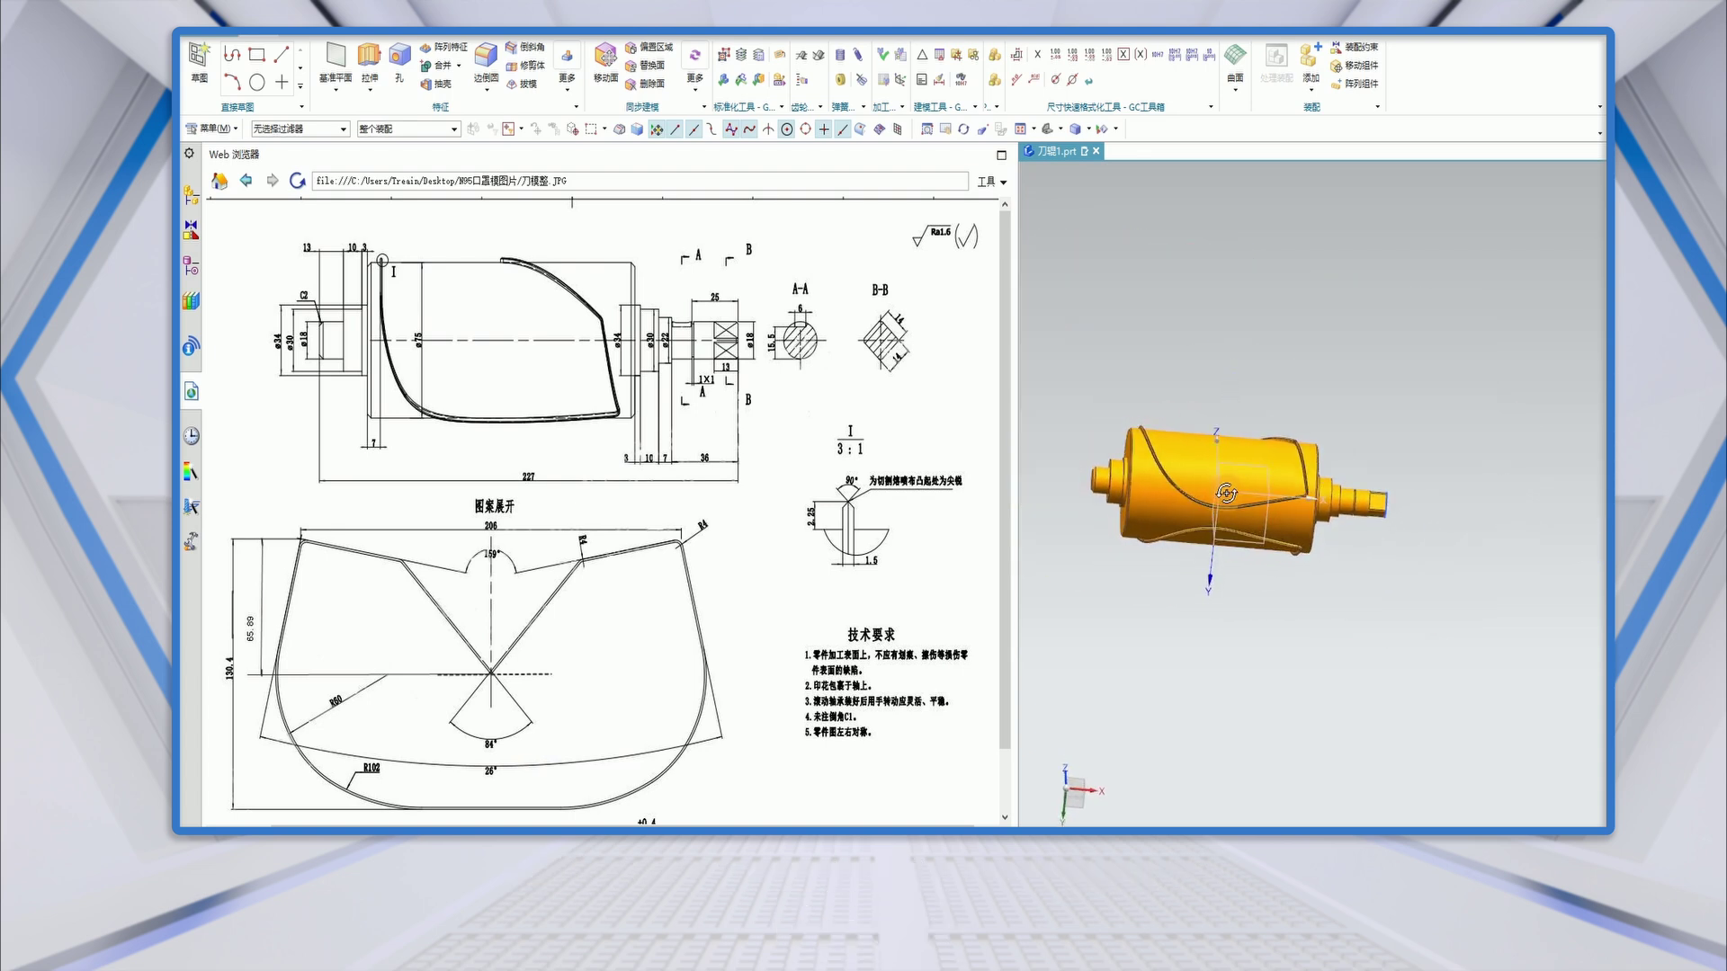
left_click(397, 38)
left_click(378, 68)
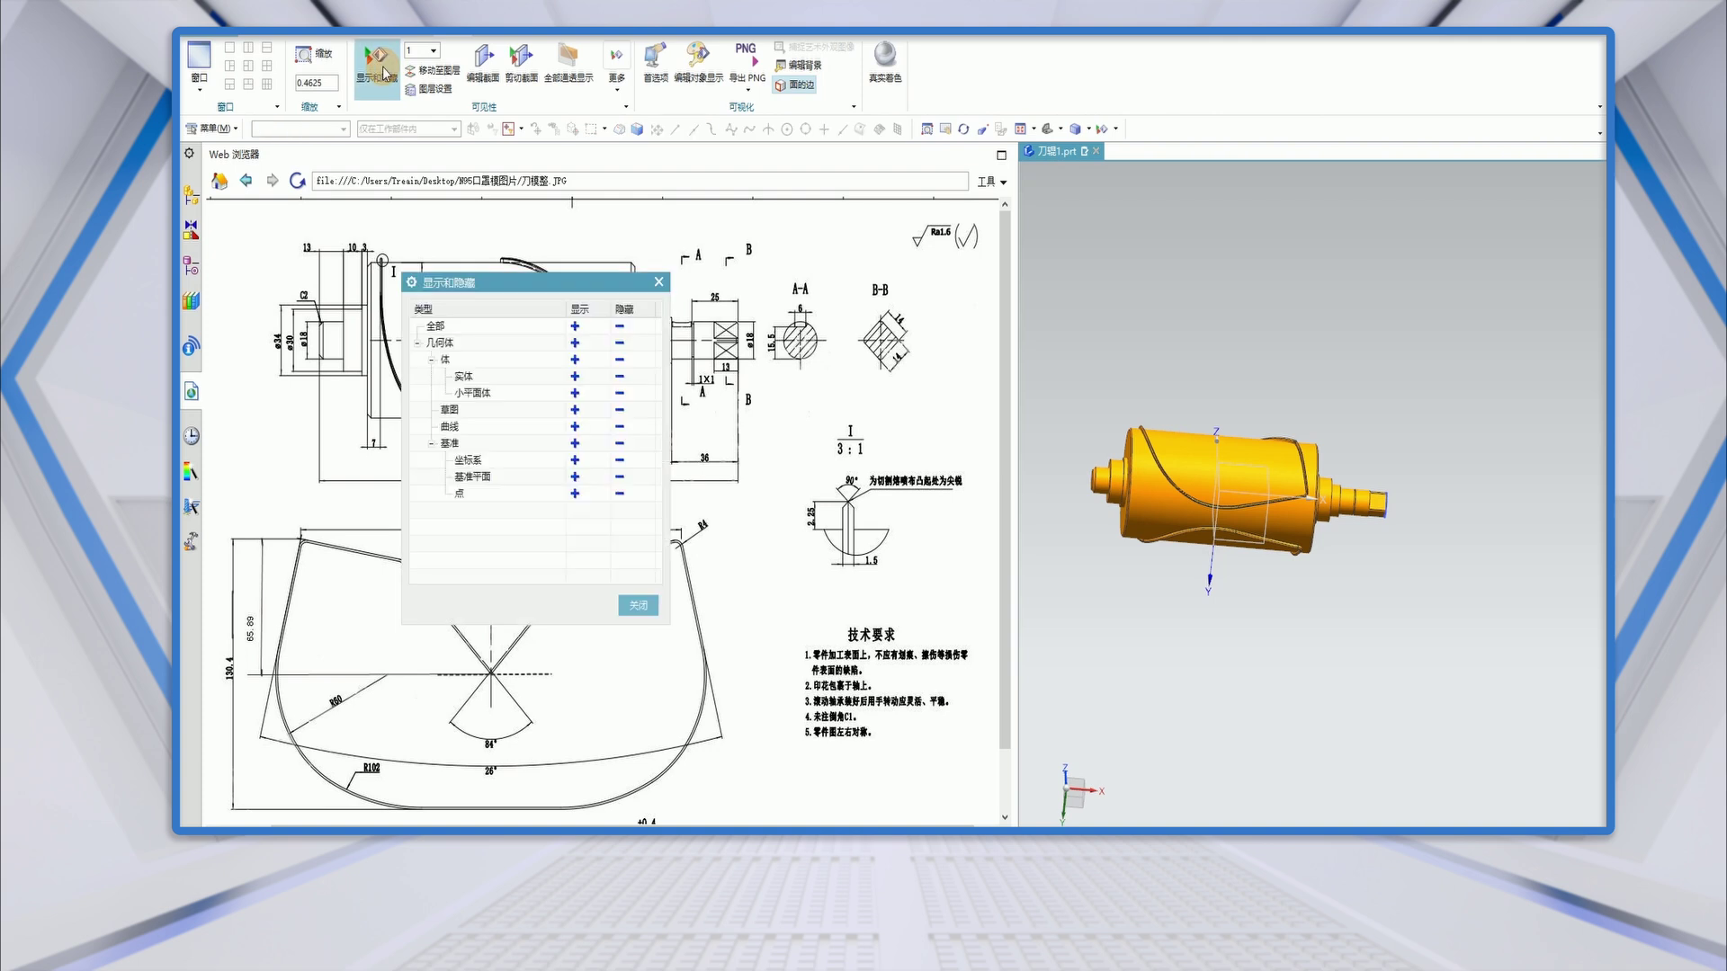
left_click(624, 449)
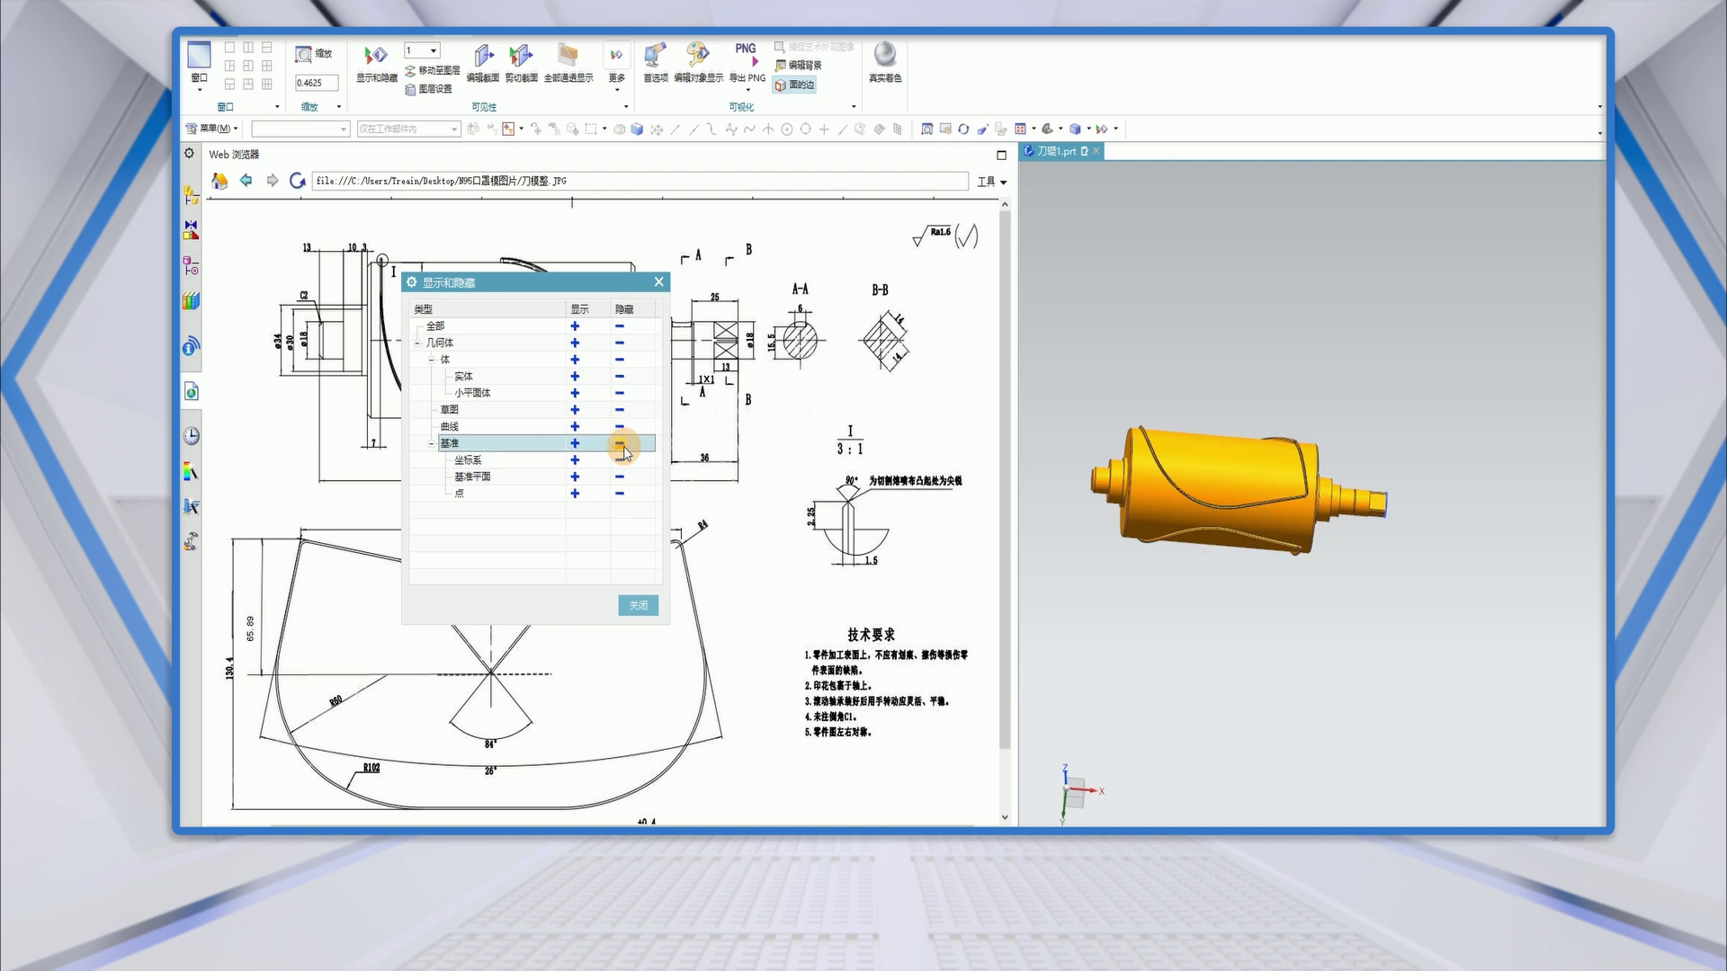
left_click(635, 606)
Hide the square and circle sketch on the shaft's outer end face.
middle_click_drag(1196, 576, 1150, 658)
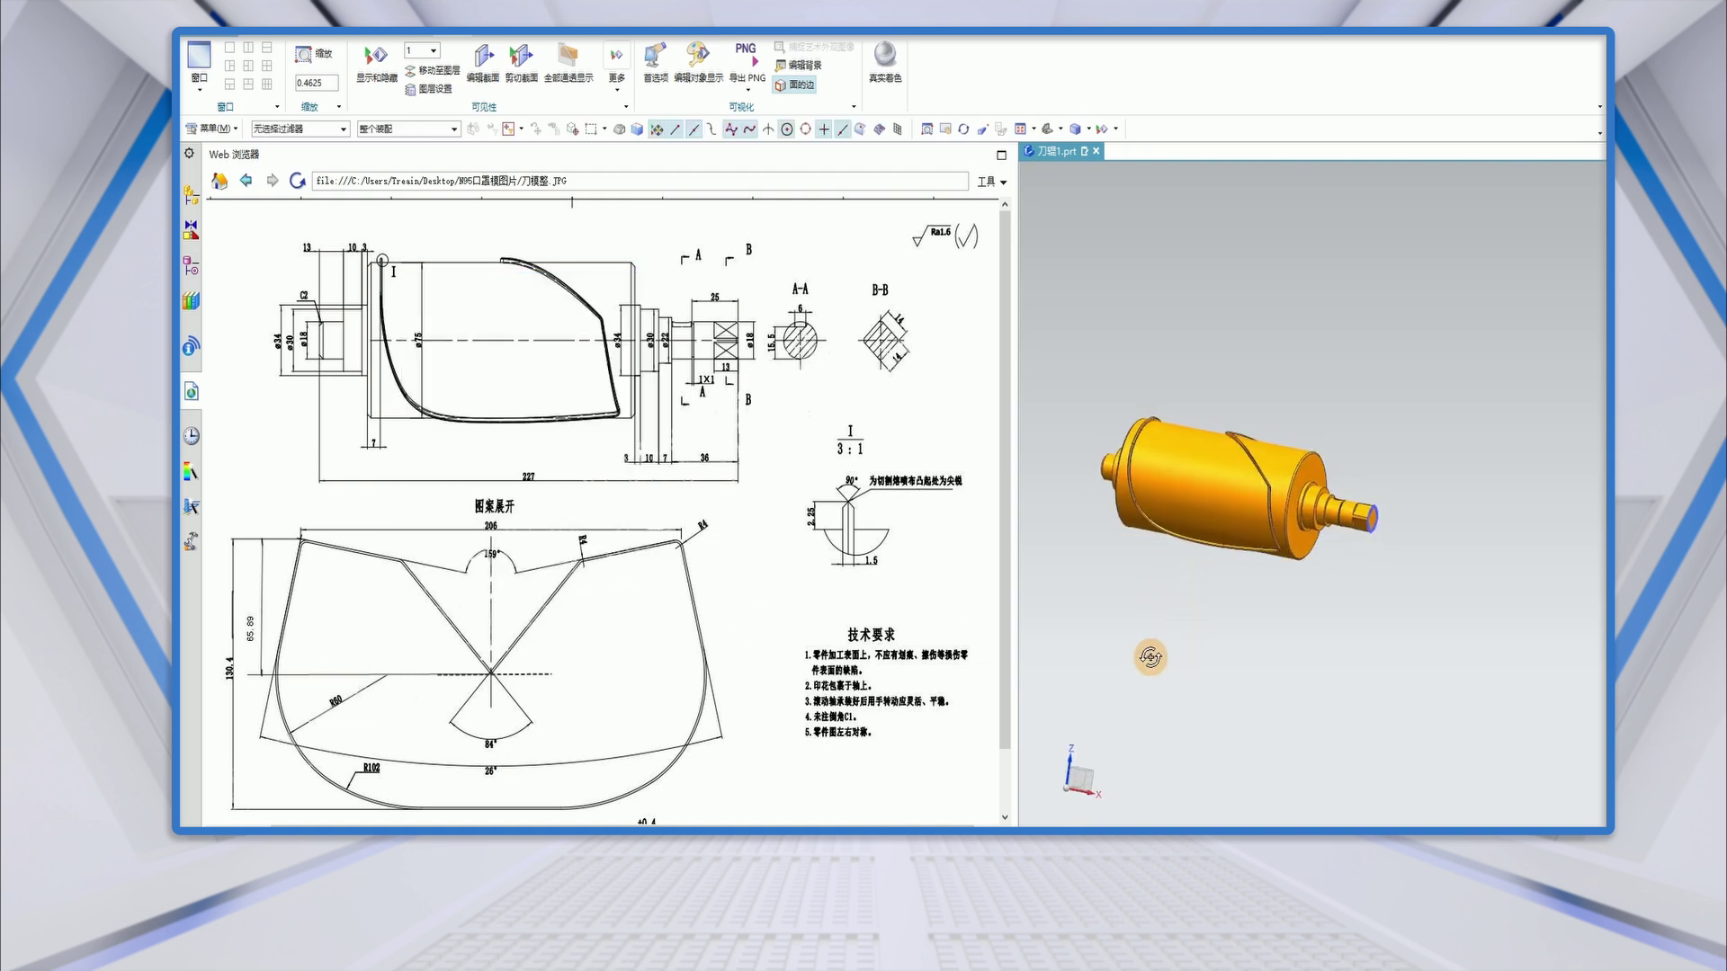
scroll(1358, 515, "up", 5)
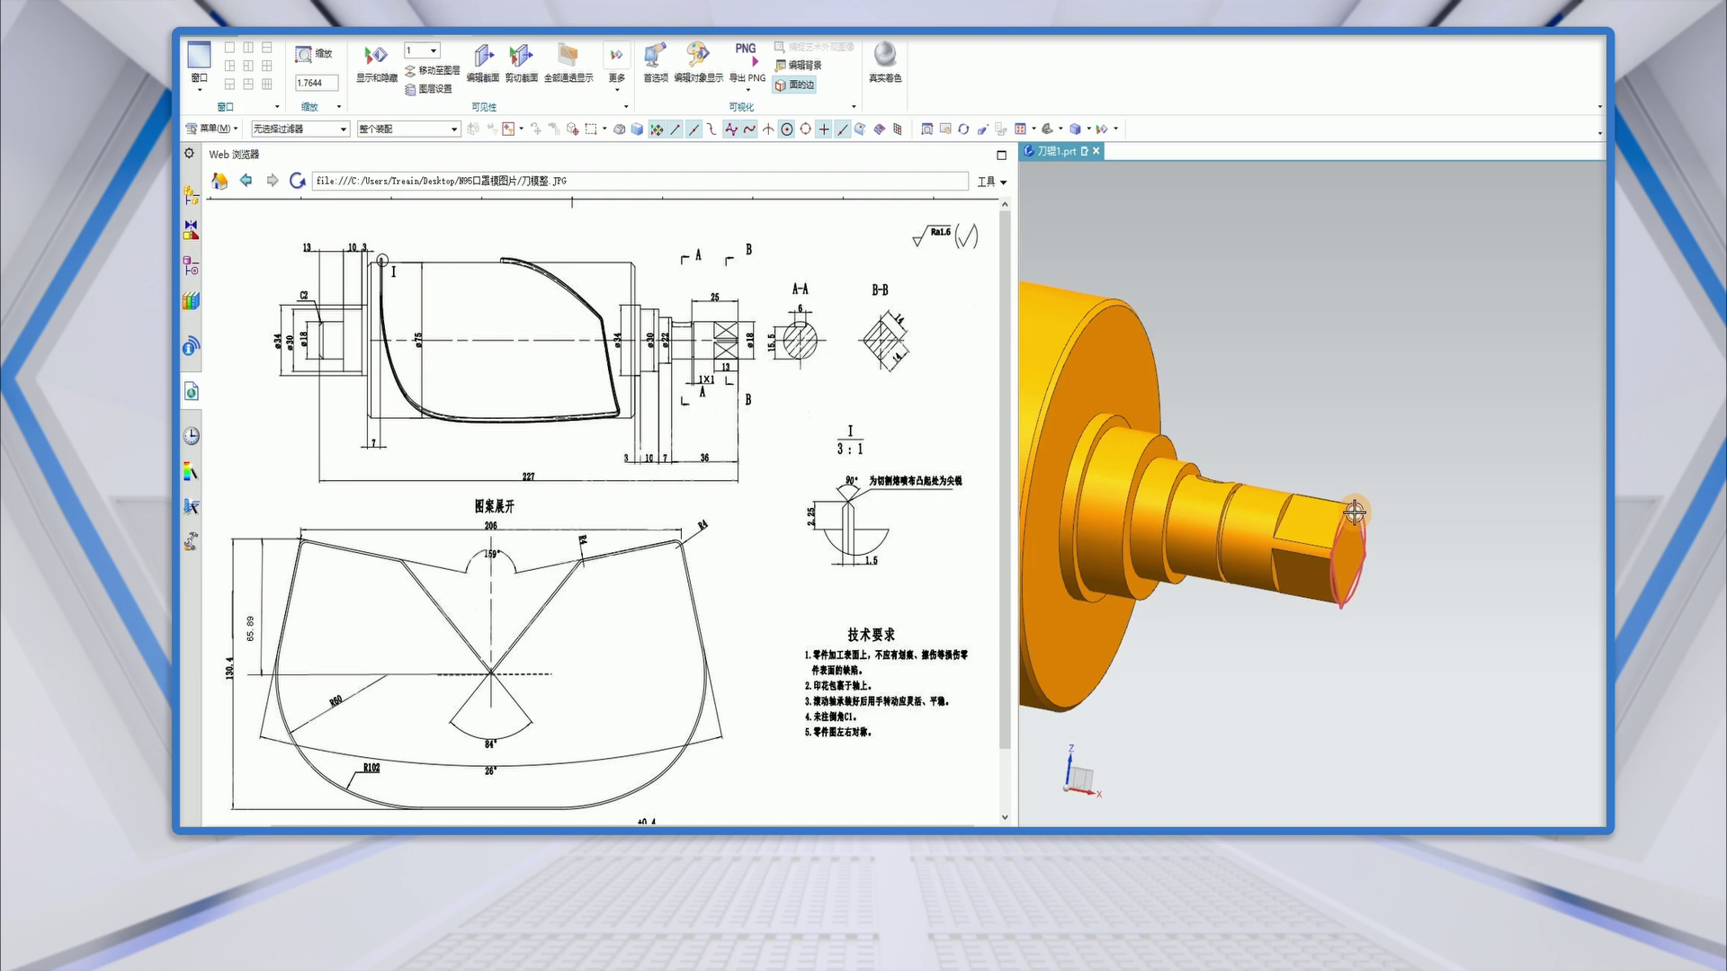
right_click(1355, 511)
left_click(1419, 76)
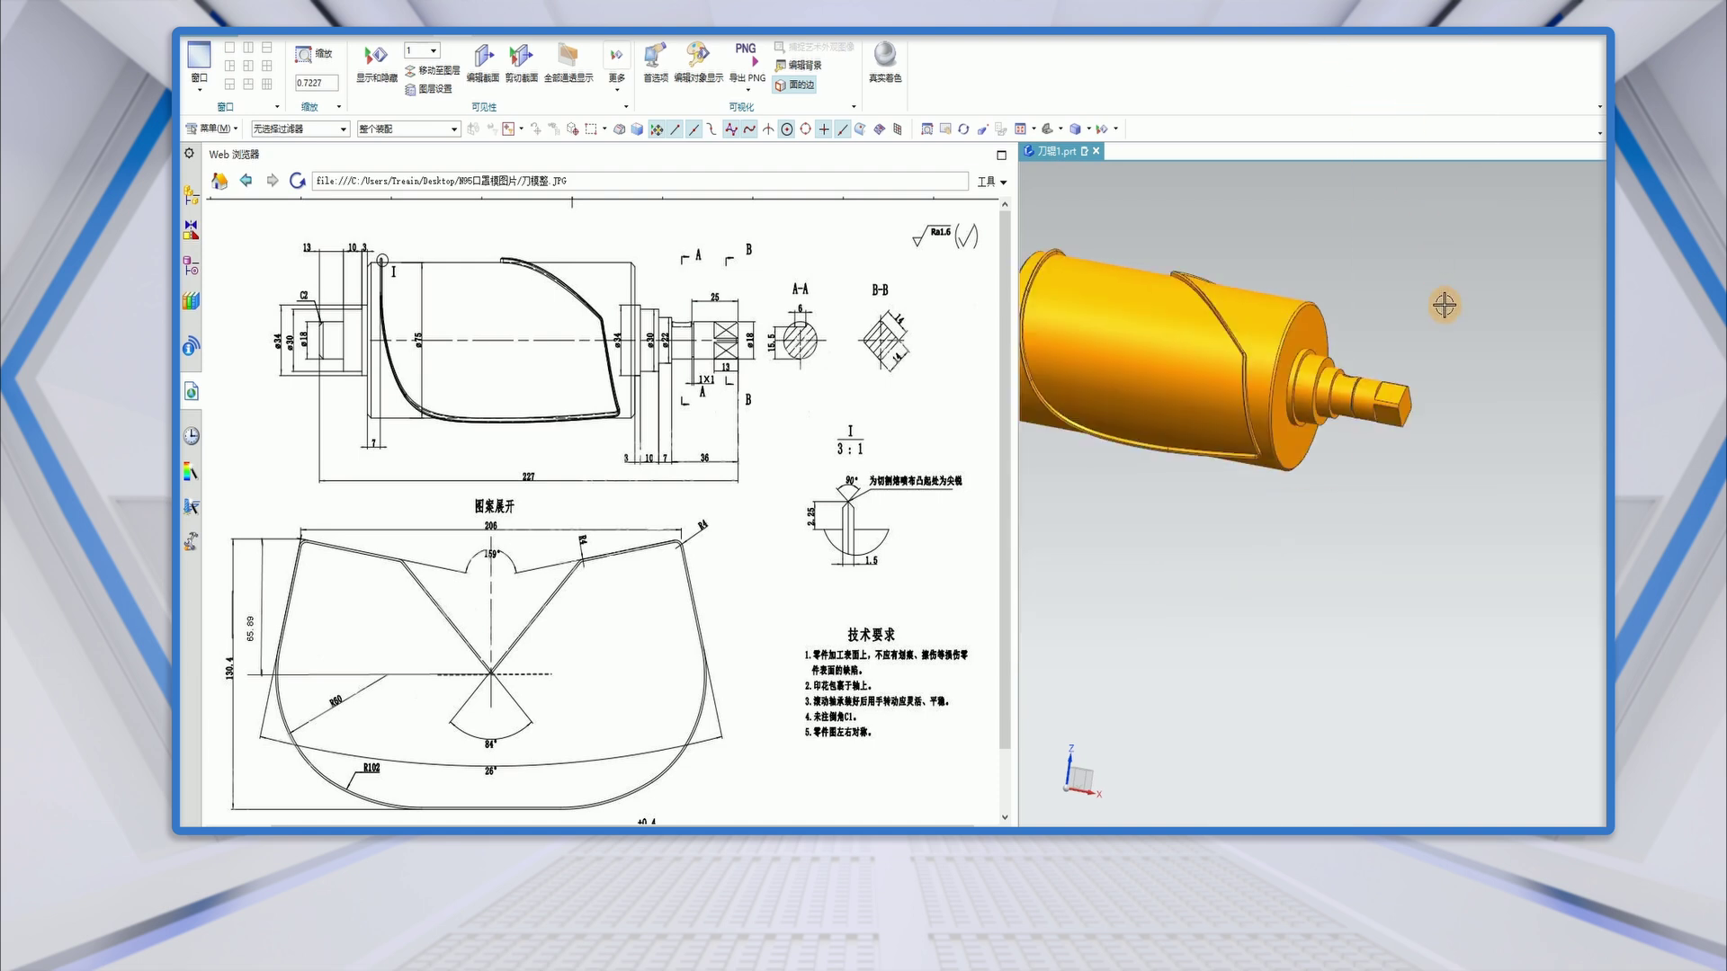
Widen the model view by narrowing the drawing viewer, and look over the whole roller.
scroll(1450, 355, "down", 3)
scroll(1360, 319, "up", 3)
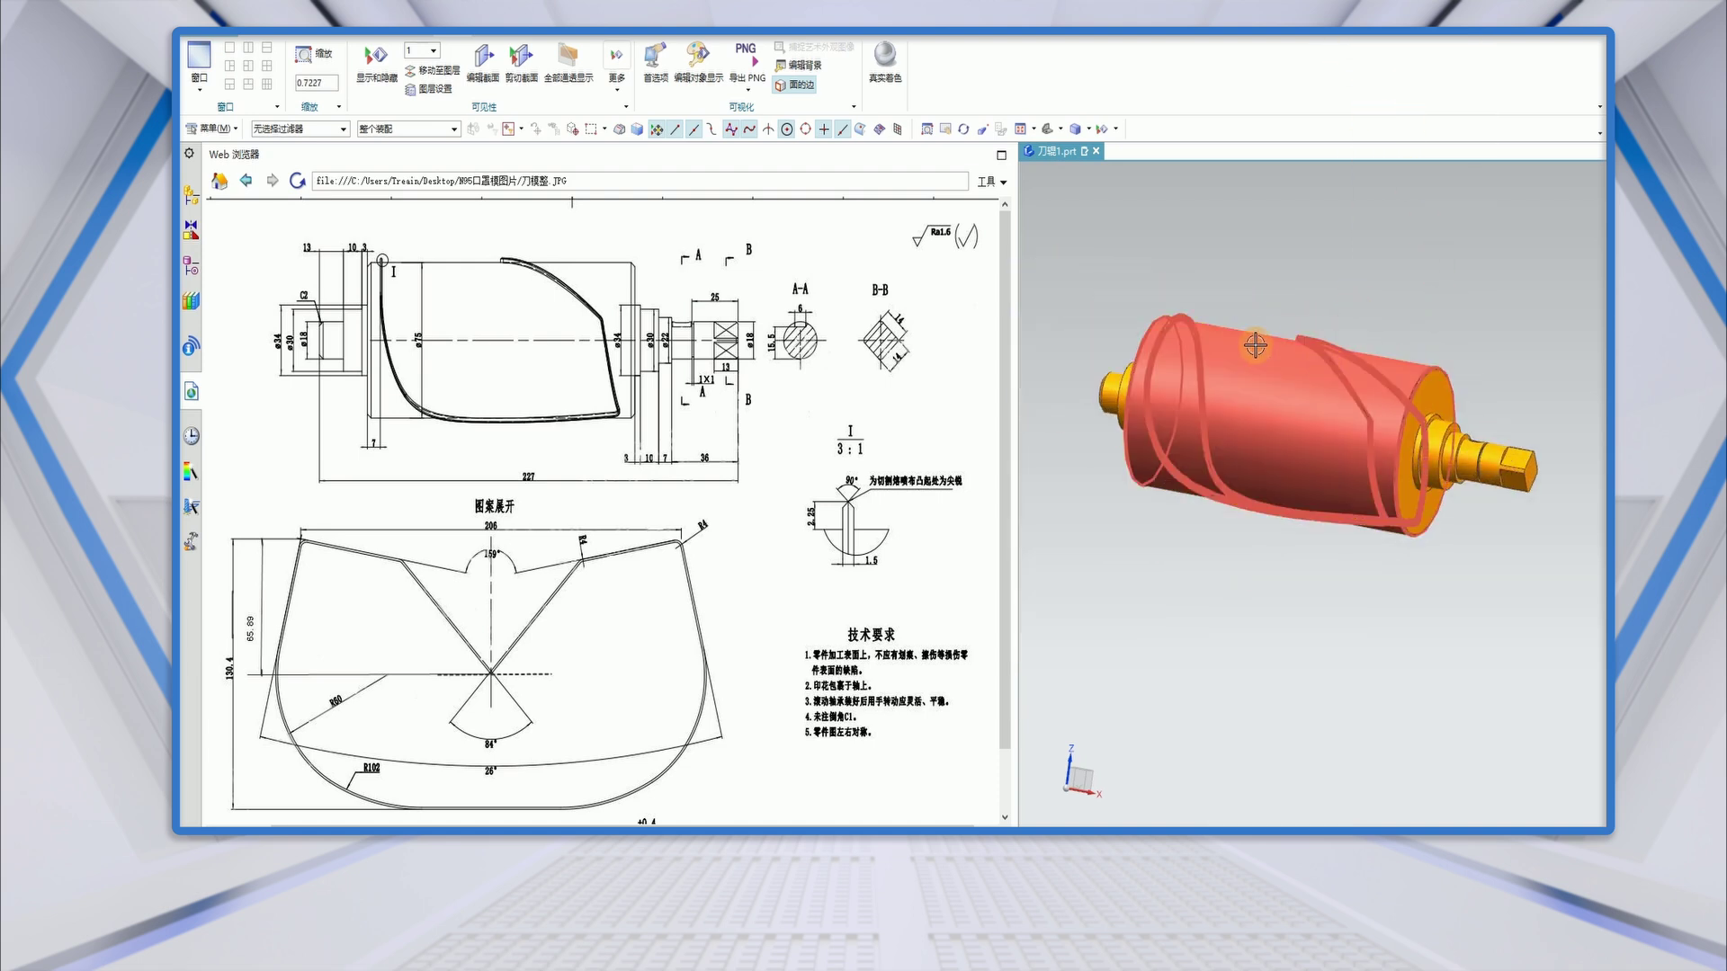
left_click_drag(1017, 344, 544, 354)
middle_click_drag(1052, 586, 1283, 617)
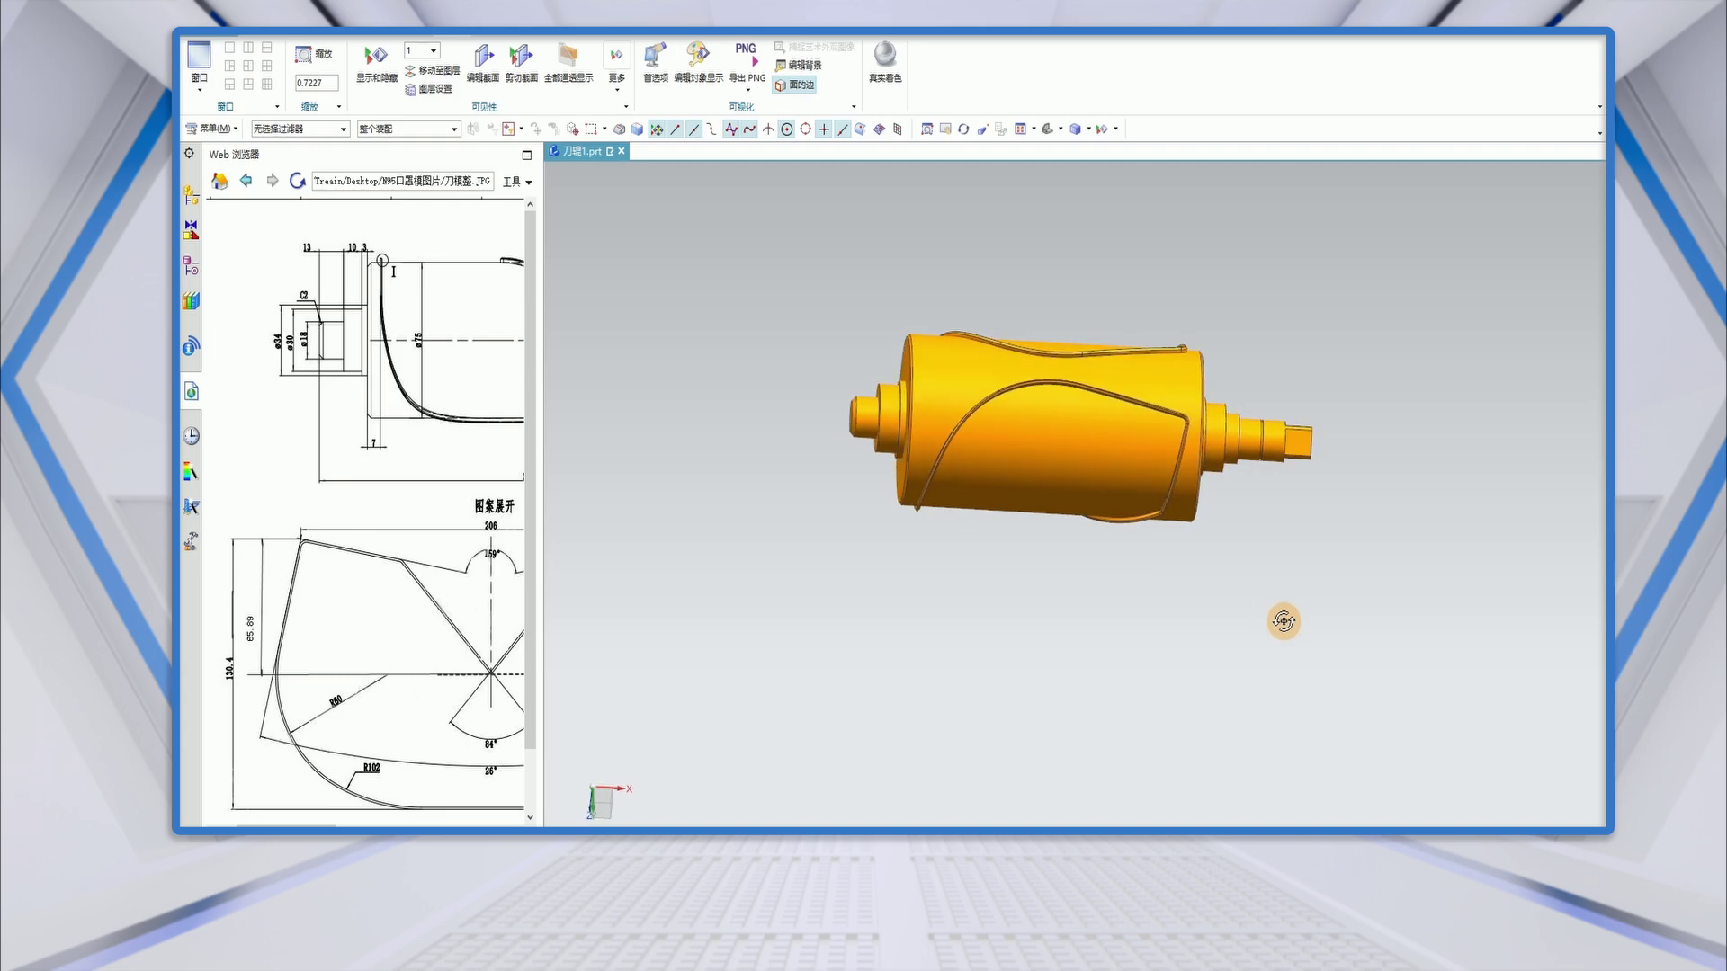